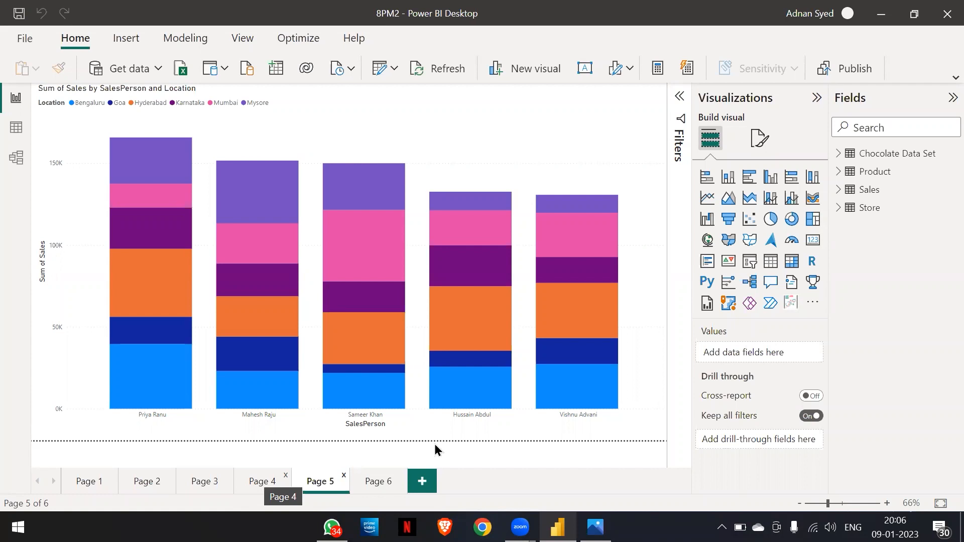
- Add a new report page and insert a Card visual in its upper-left corner, making it slightly wider and shorter
left_click(418, 483)
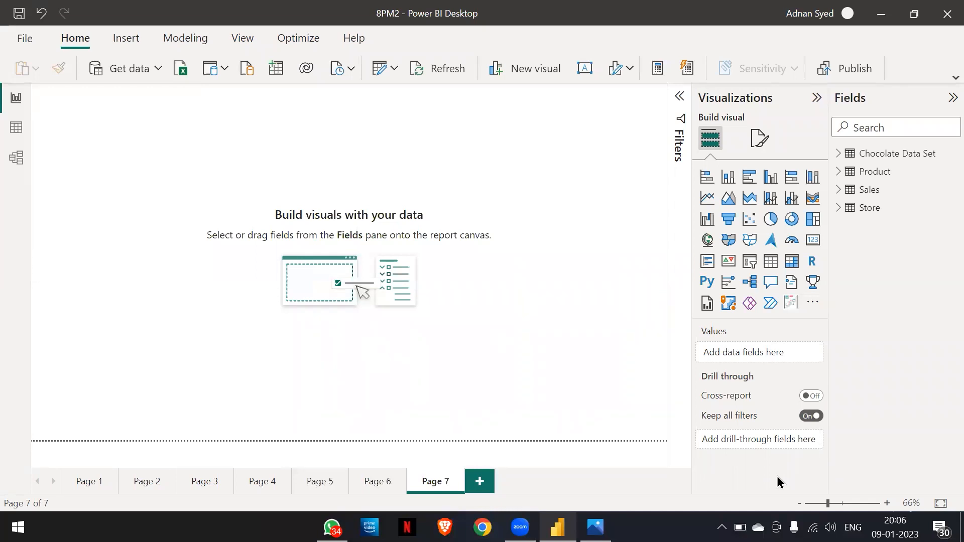
left_click(799, 503)
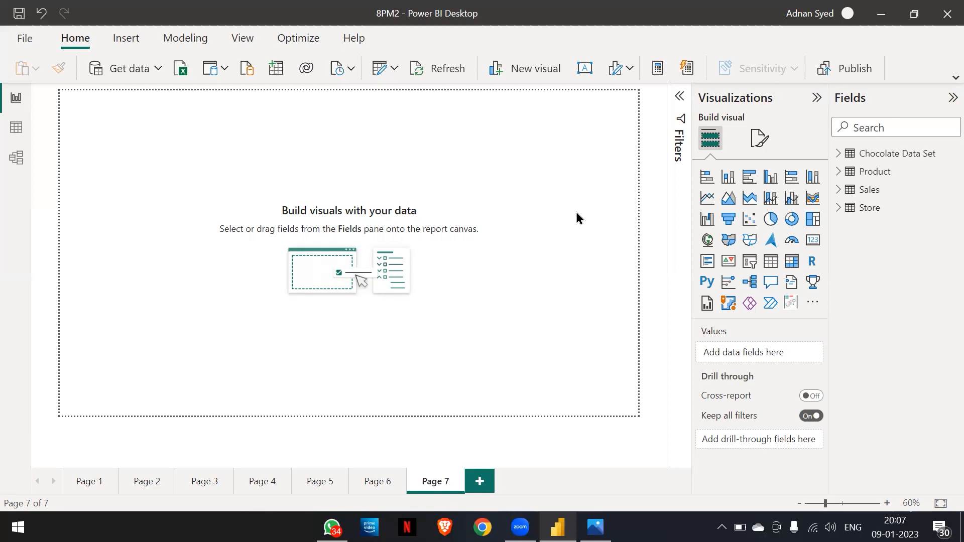
left_click(810, 245)
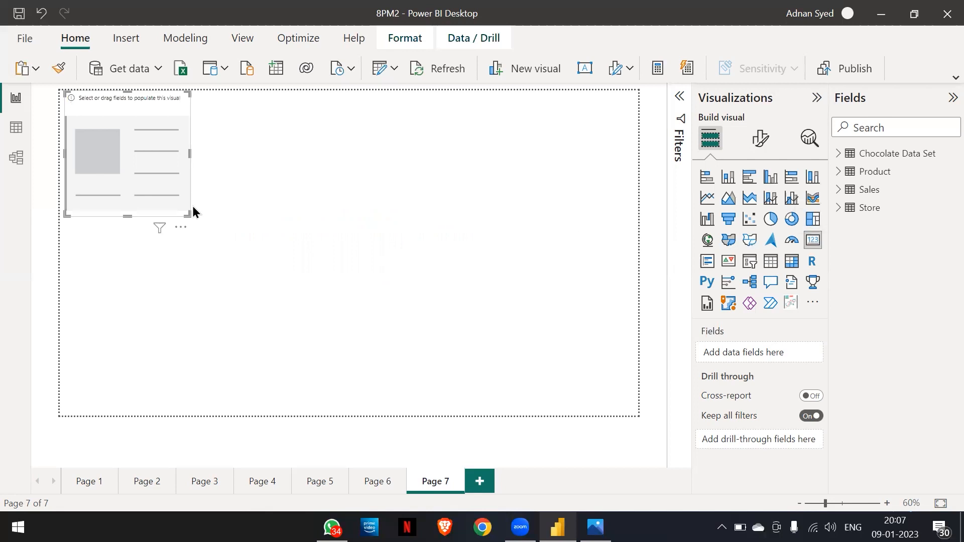
left_click_drag(186, 212, 205, 188)
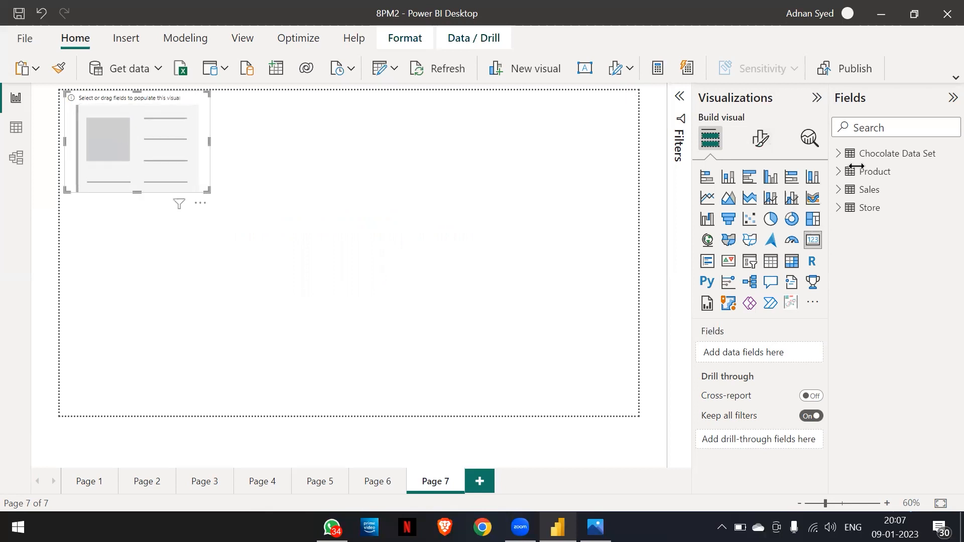
- Assign the Sales field from Chocolate Data Set to the card and widen the card to fit
left_click(837, 155)
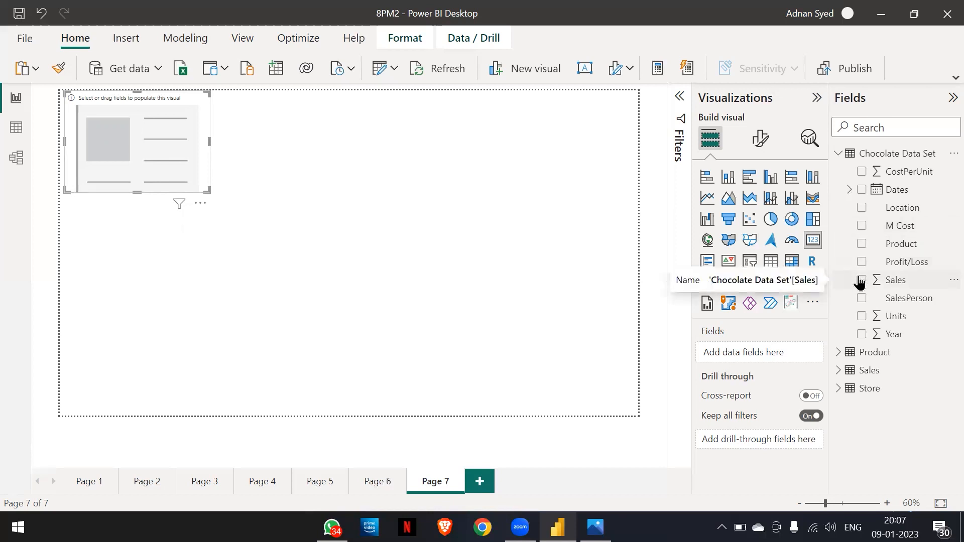
left_click_drag(860, 281, 727, 353)
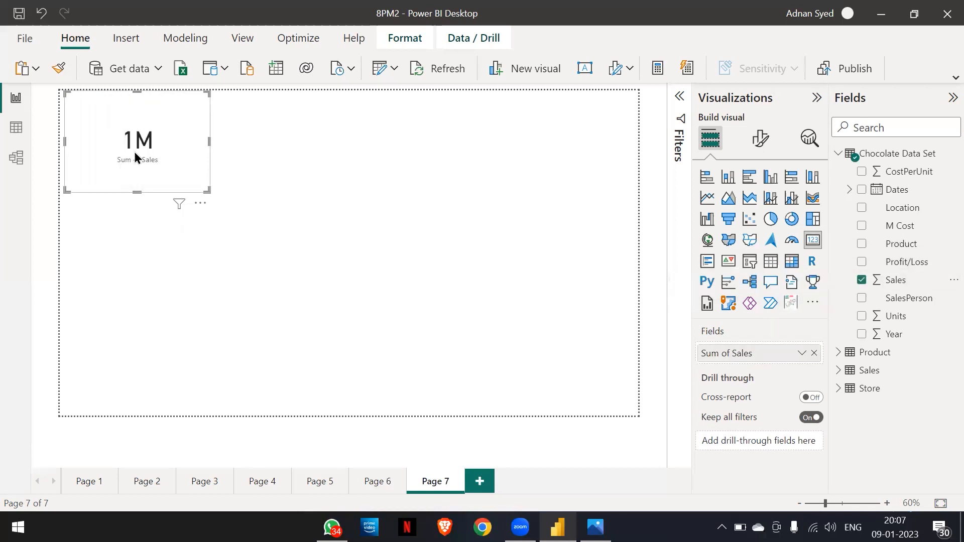
left_click_drag(205, 189, 261, 194)
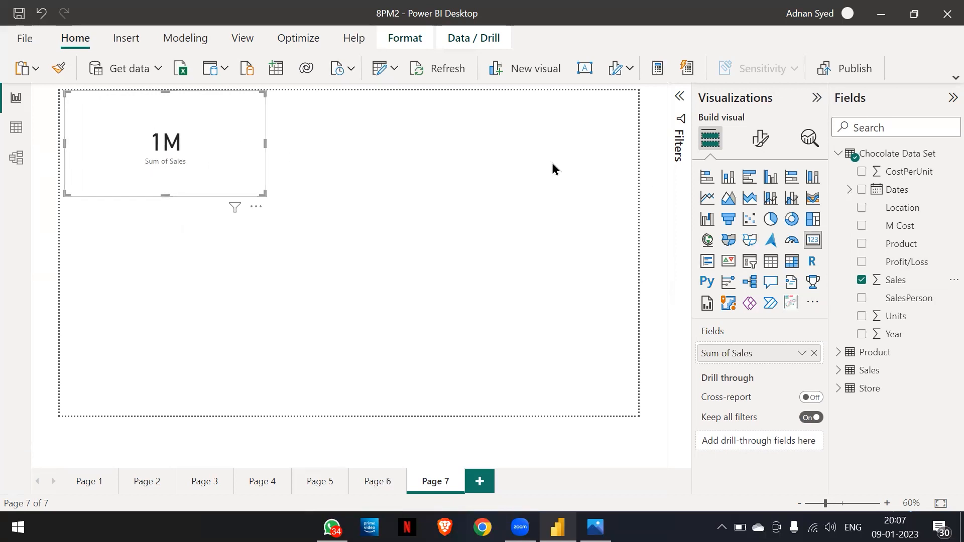
- Set the display units of the card's callout value to Thousands
left_click(754, 145)
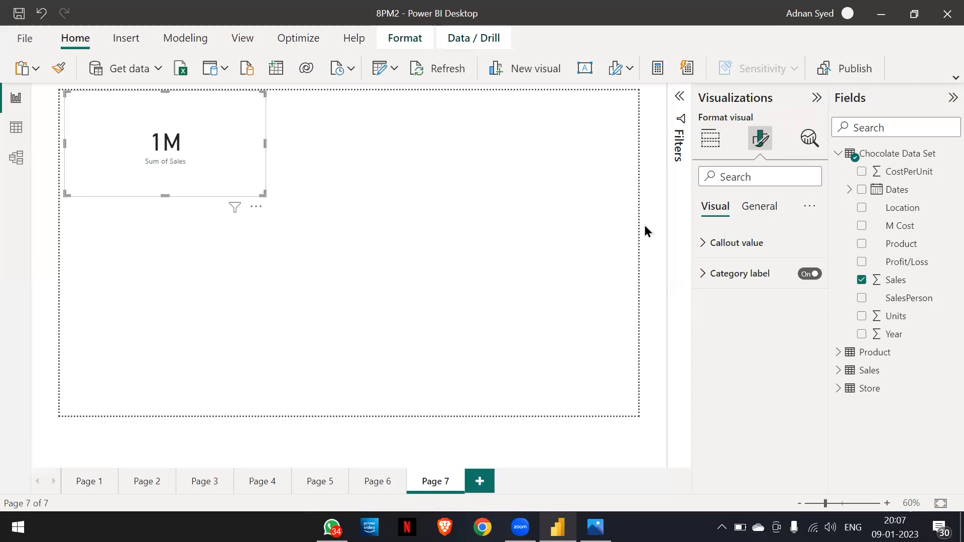
left_click(702, 249)
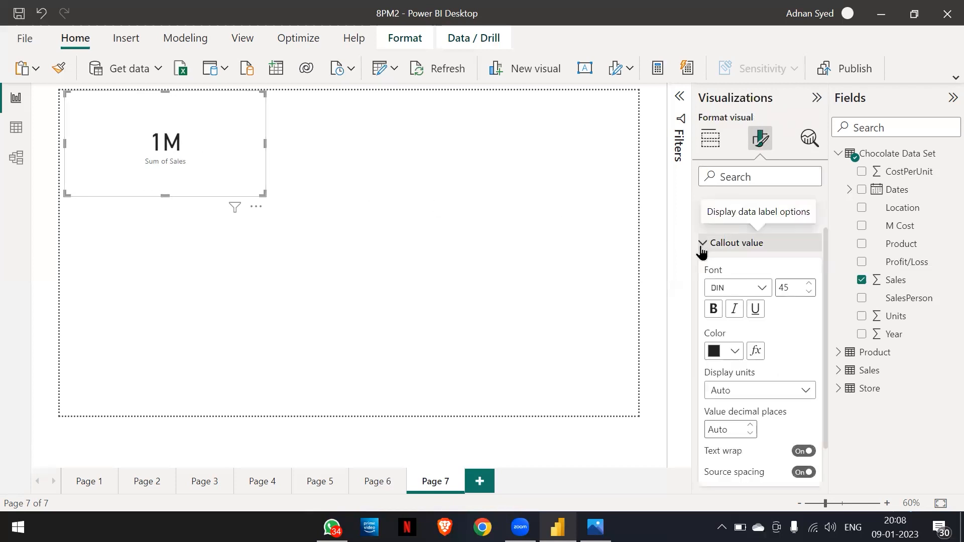
right_click(802, 392)
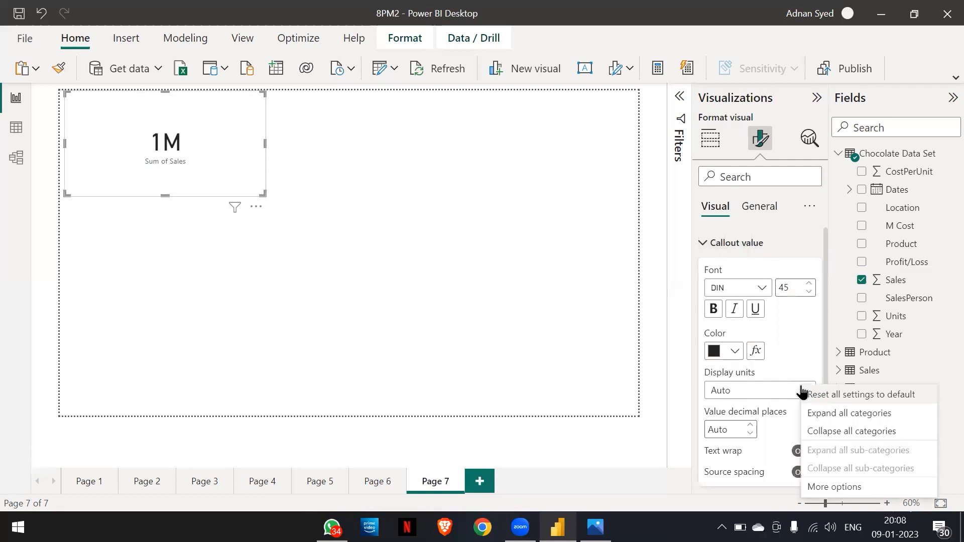
left_click(784, 393)
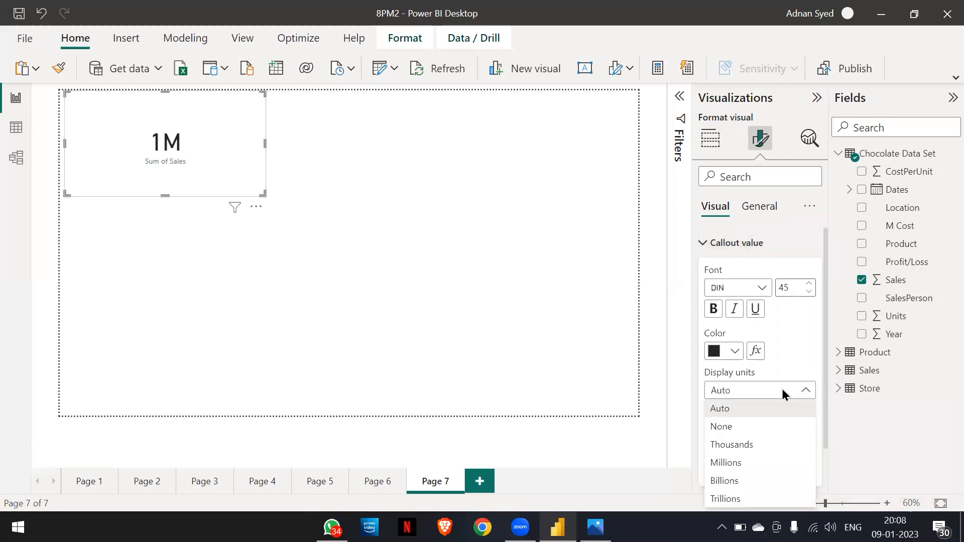
left_click(754, 444)
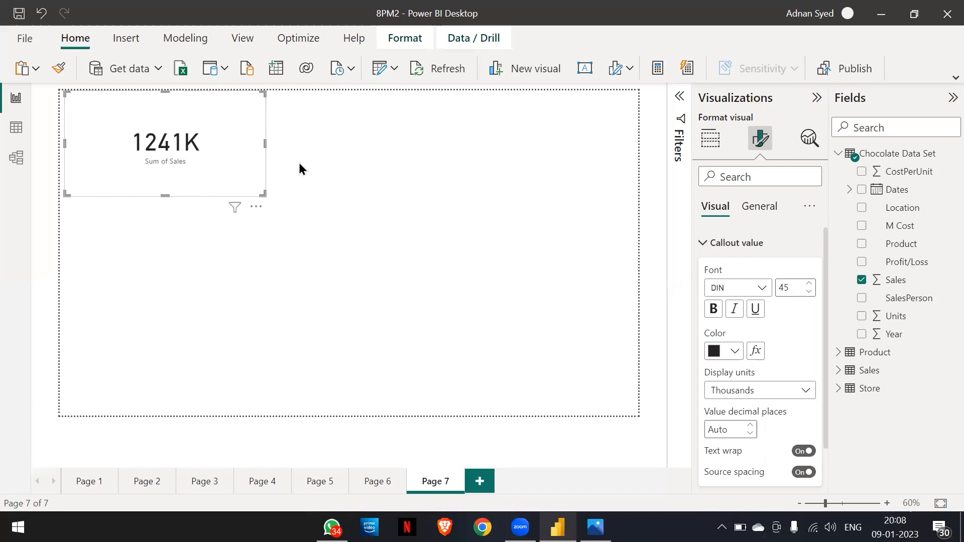
- Set the callout value's display units to Millions and its value decimal places to 2
left_click(805, 391)
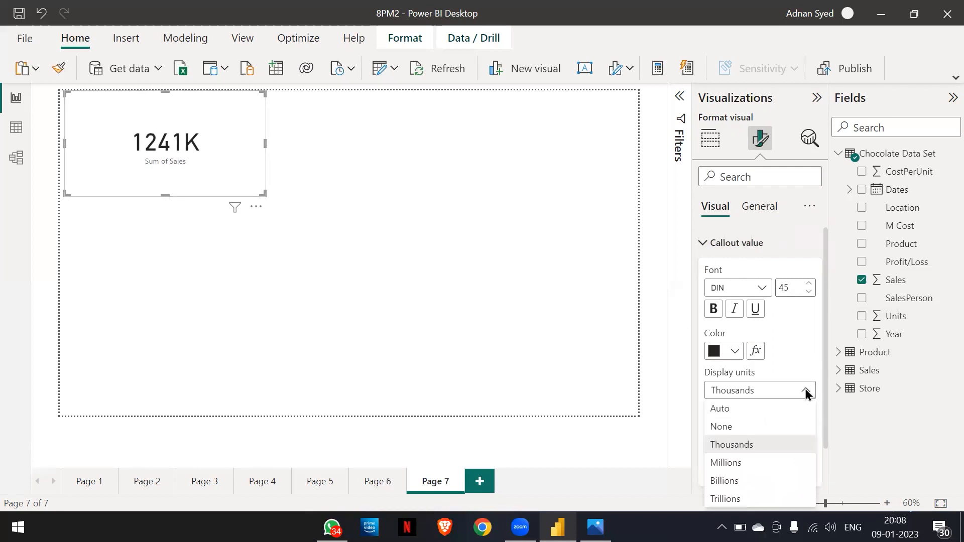
left_click(742, 462)
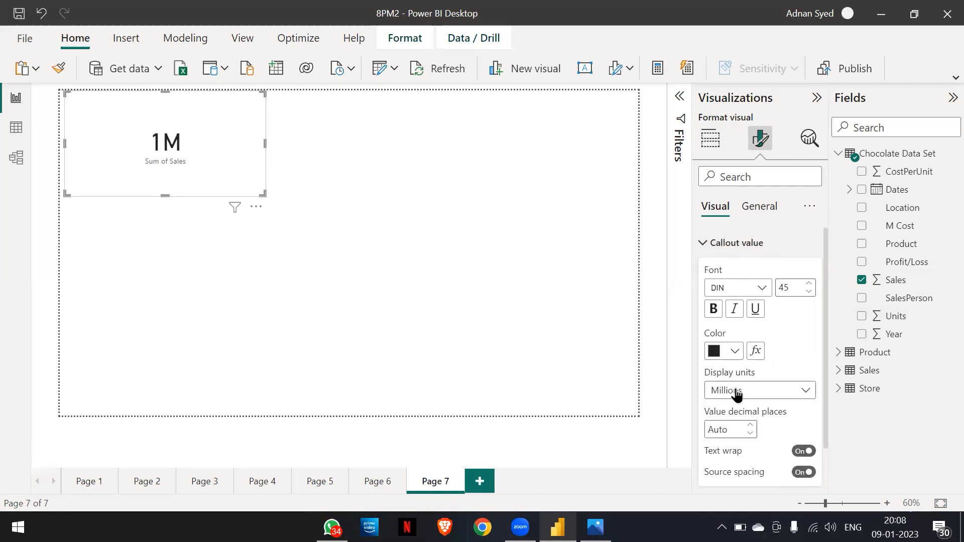
left_click(751, 425)
left_click(750, 426)
left_click(750, 426)
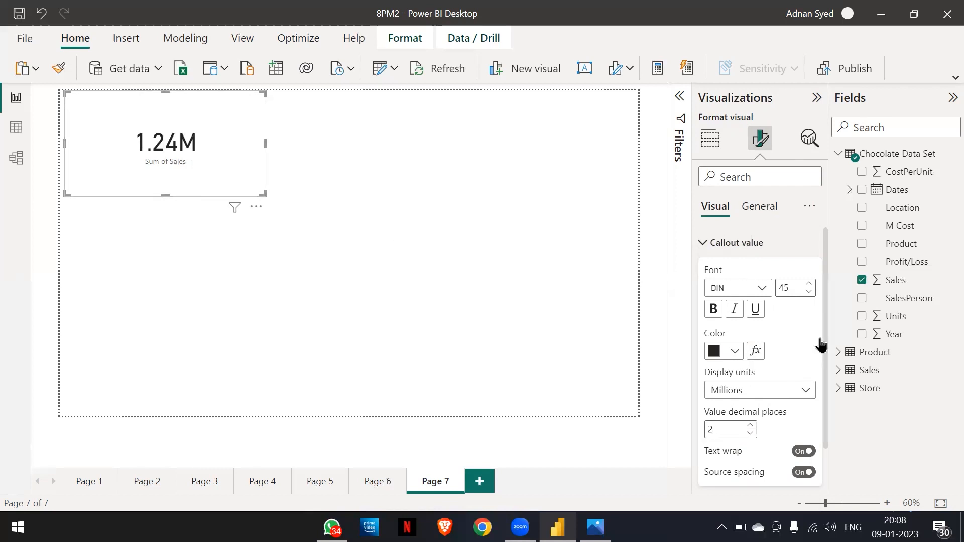
- Make the card's category label bold at font size 15, and collapse the callout value and category label settings
scroll(764, 353, "down", 2)
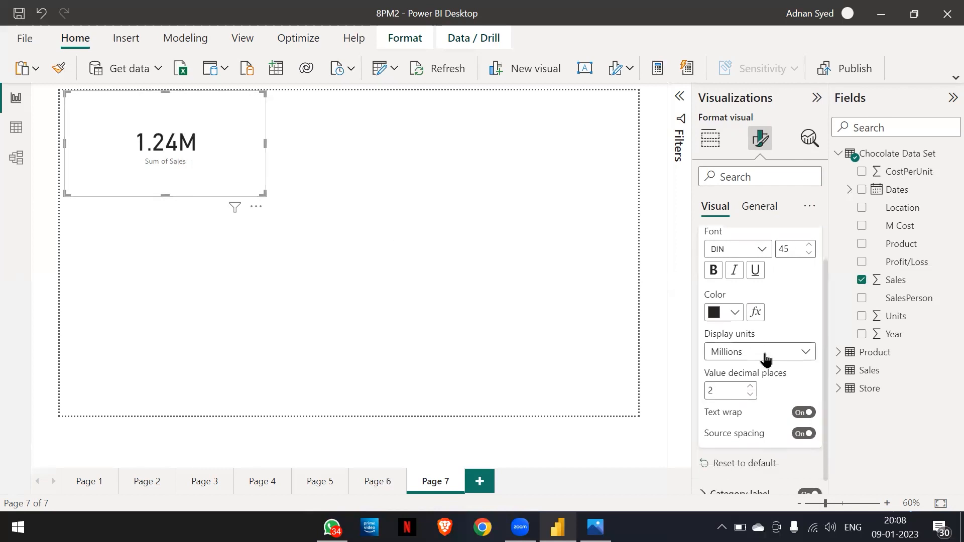
scroll(774, 434, "down", 1)
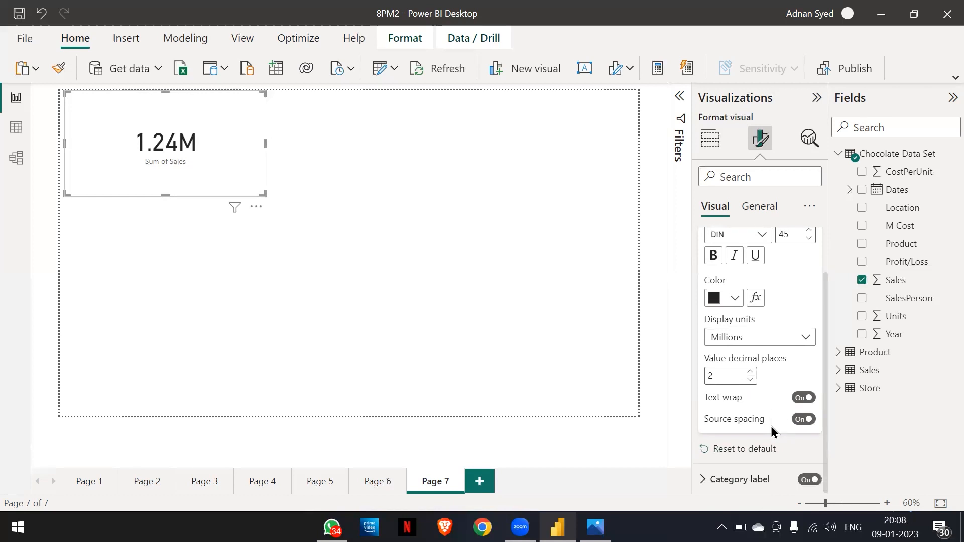
left_click(704, 477)
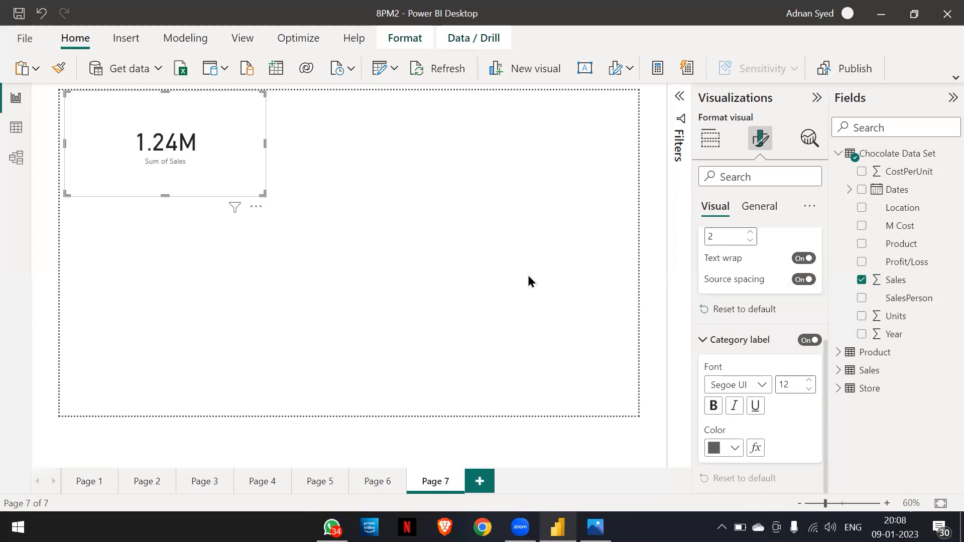
left_click(808, 380)
left_click(808, 380)
left_click(710, 409)
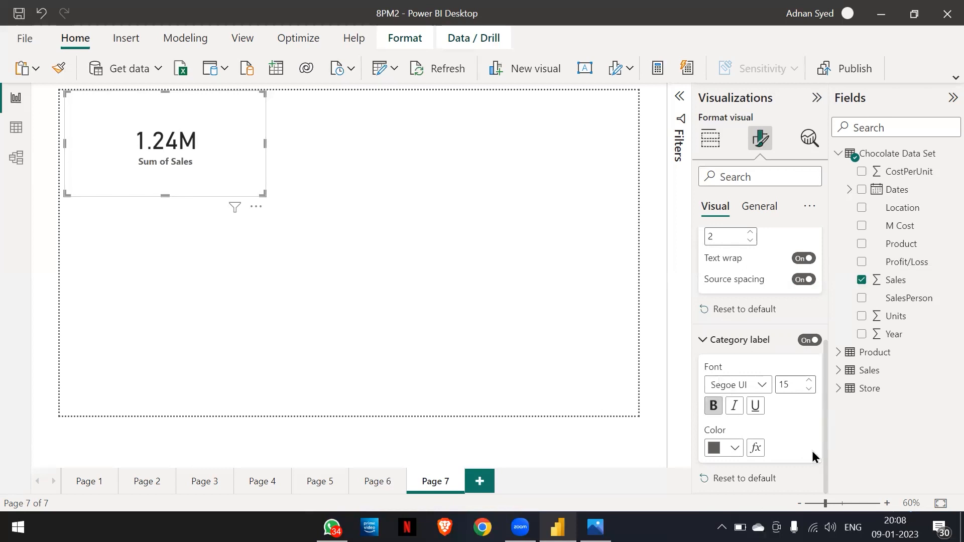
scroll(773, 414, "up", 3)
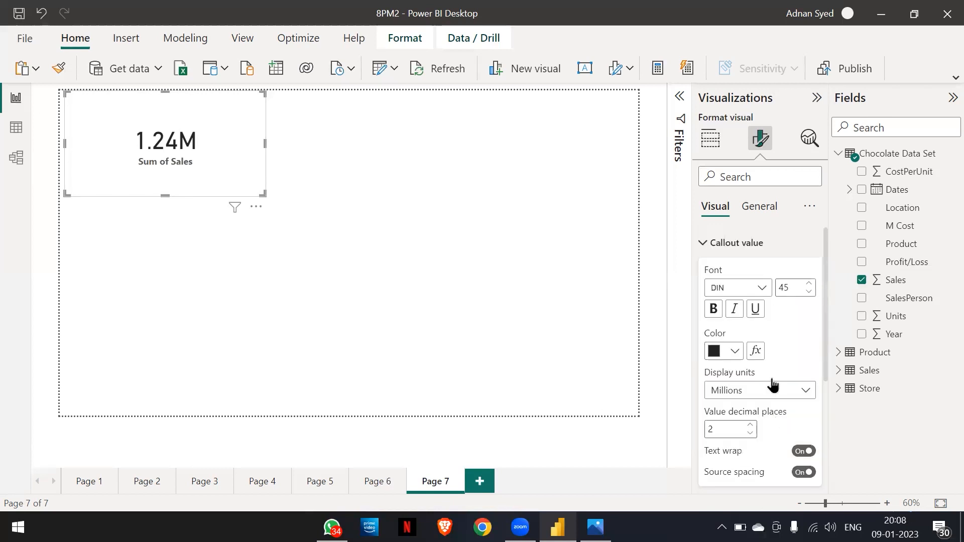
left_click(703, 243)
left_click(704, 274)
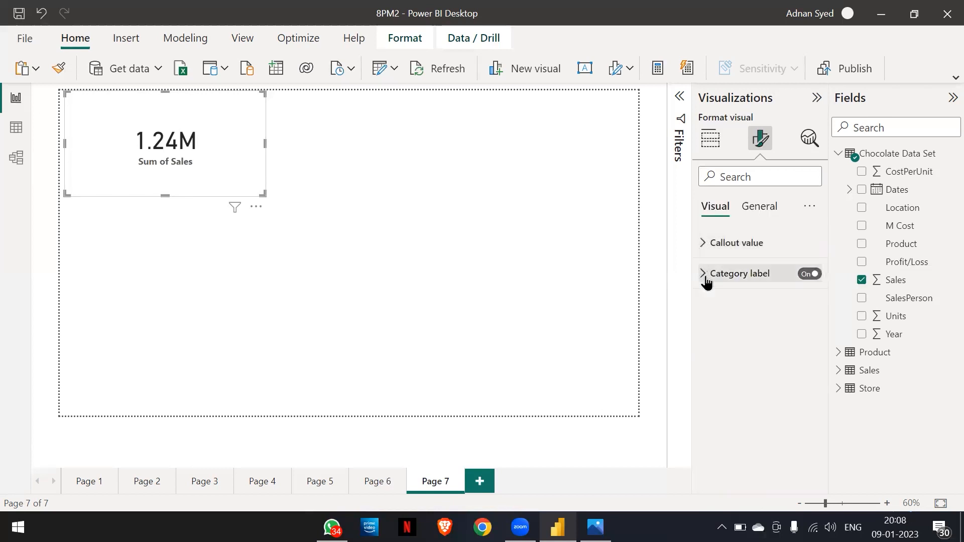
- Turn on the shadow effect for the card
left_click(765, 214)
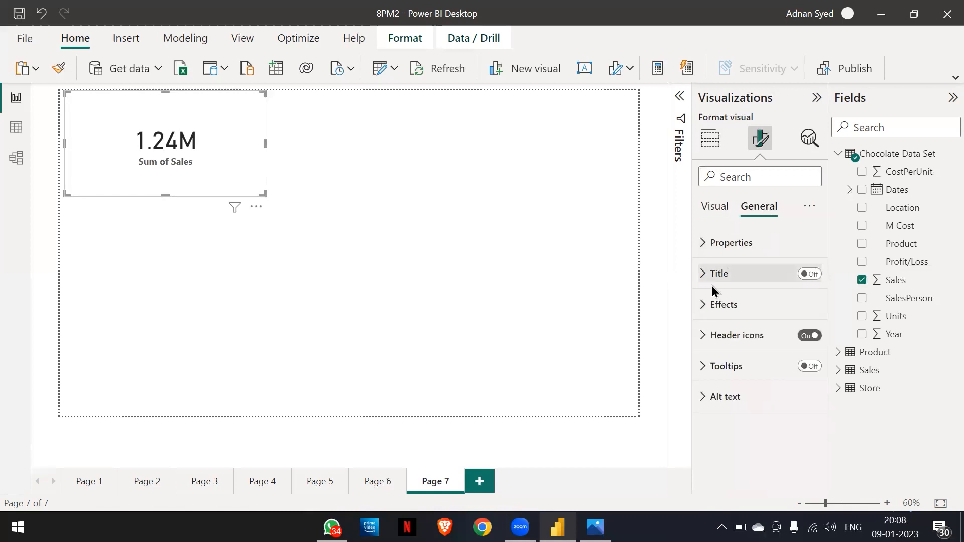
left_click(704, 305)
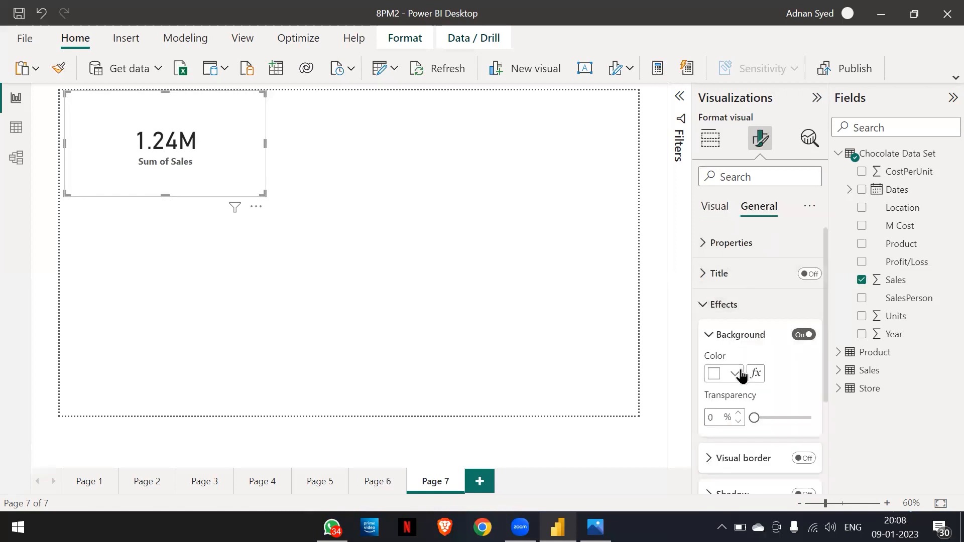
scroll(771, 346, "down", 3)
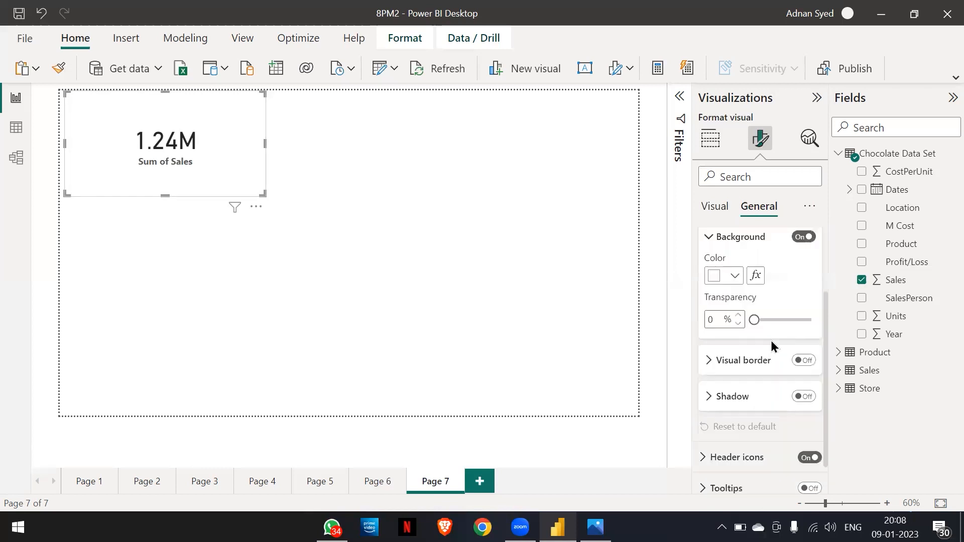
left_click(799, 396)
- Try a bright blue background on the card, and restore the background to white
scroll(760, 347, "up", 1)
scroll(760, 347, "up", 1)
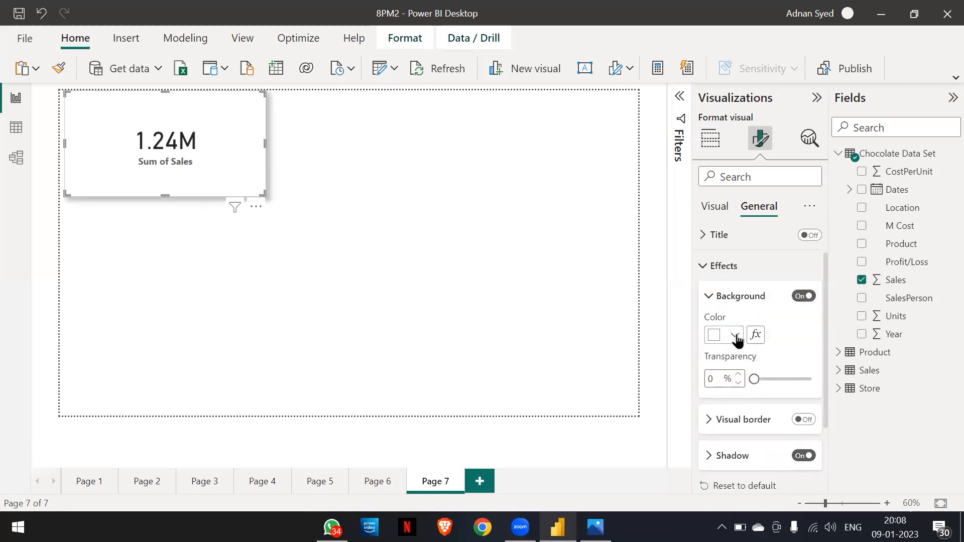
left_click(737, 338)
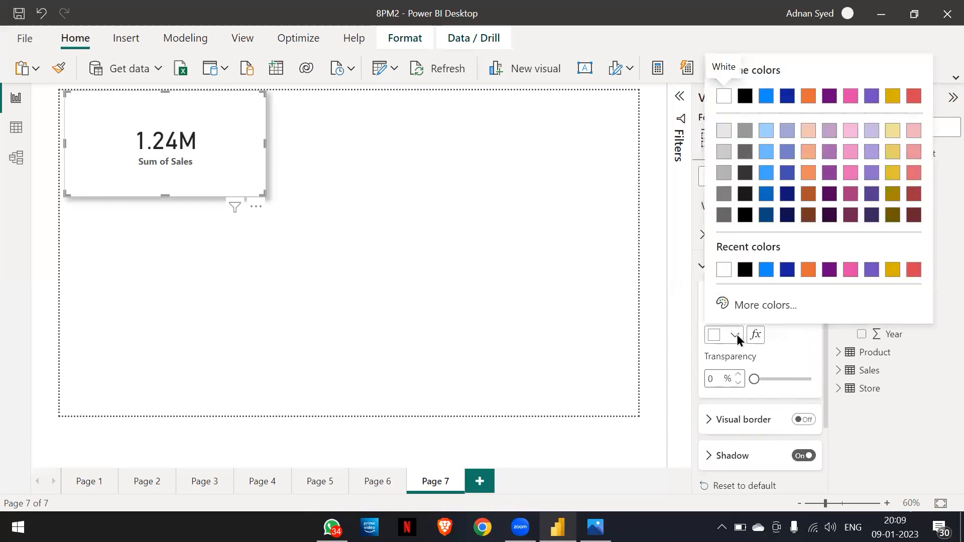
left_click(766, 272)
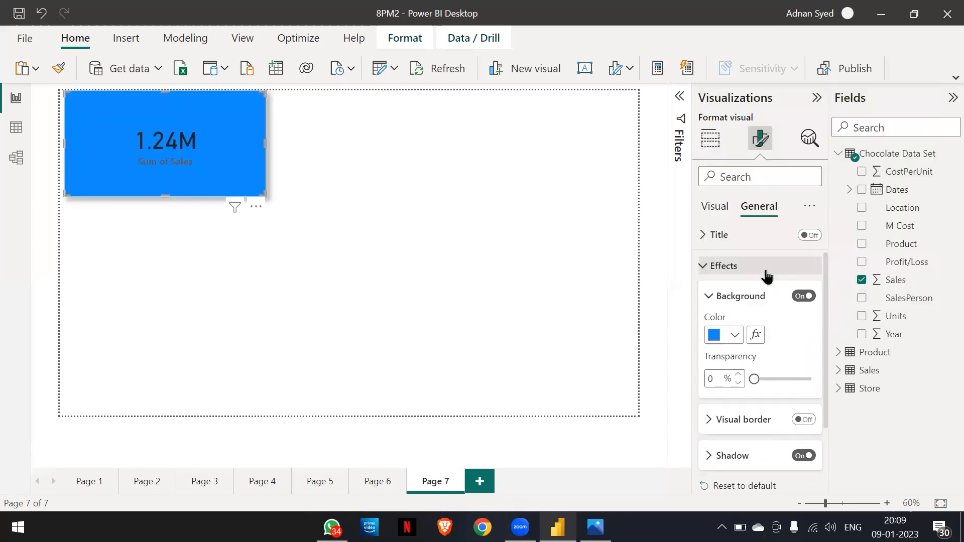
left_click(736, 336)
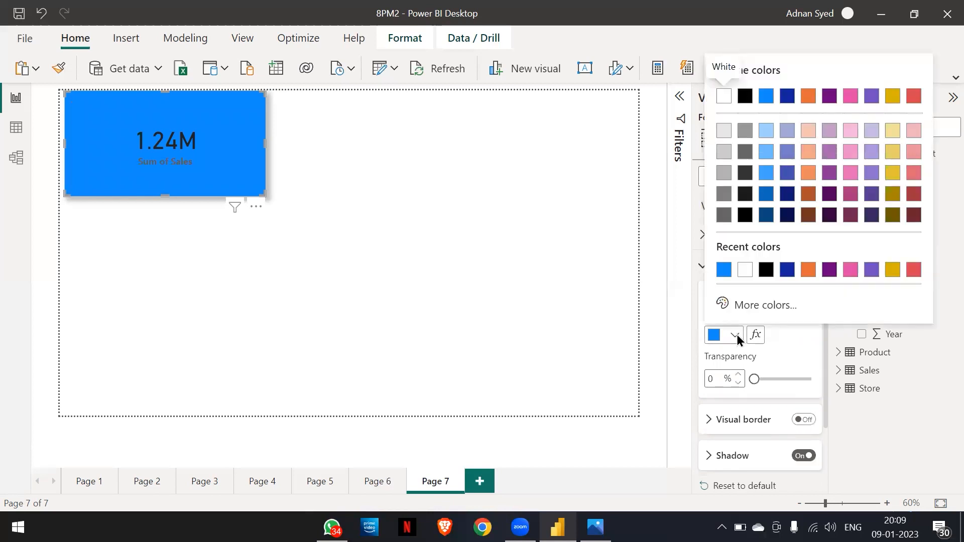
left_click(724, 97)
- Move the card to the upper middle of the page and rename its Sum of Sales field to Total_Sales
left_click_drag(182, 99, 355, 101)
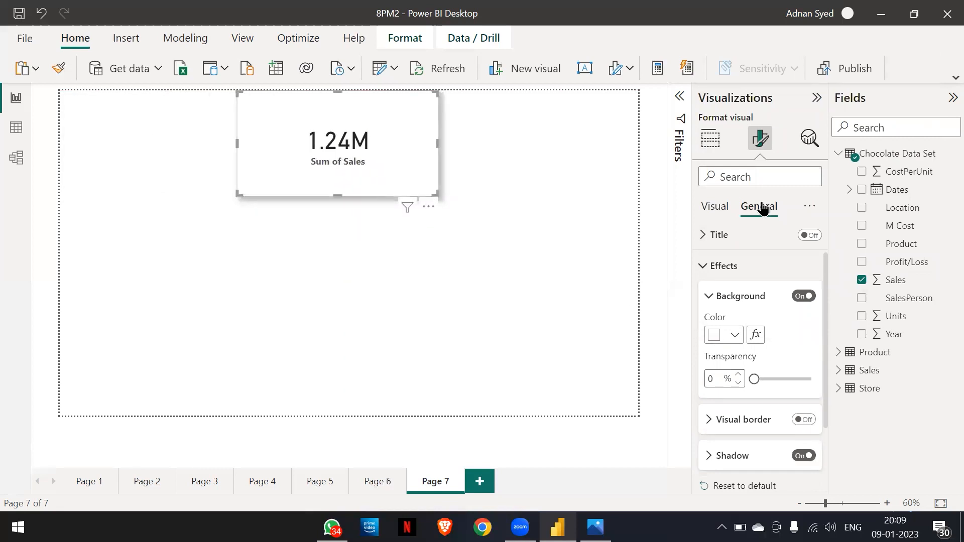
scroll(747, 241, "up", 1)
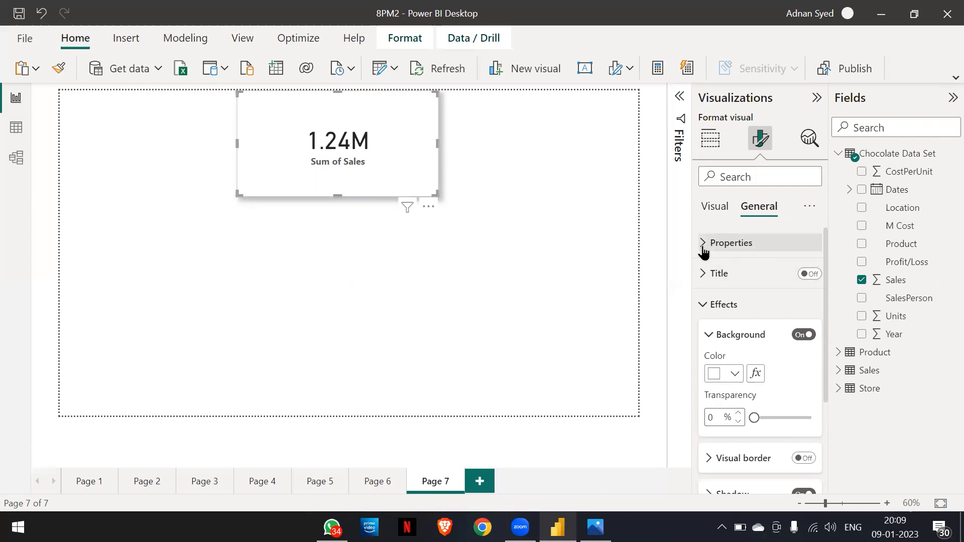
left_click(714, 208)
left_click(711, 139)
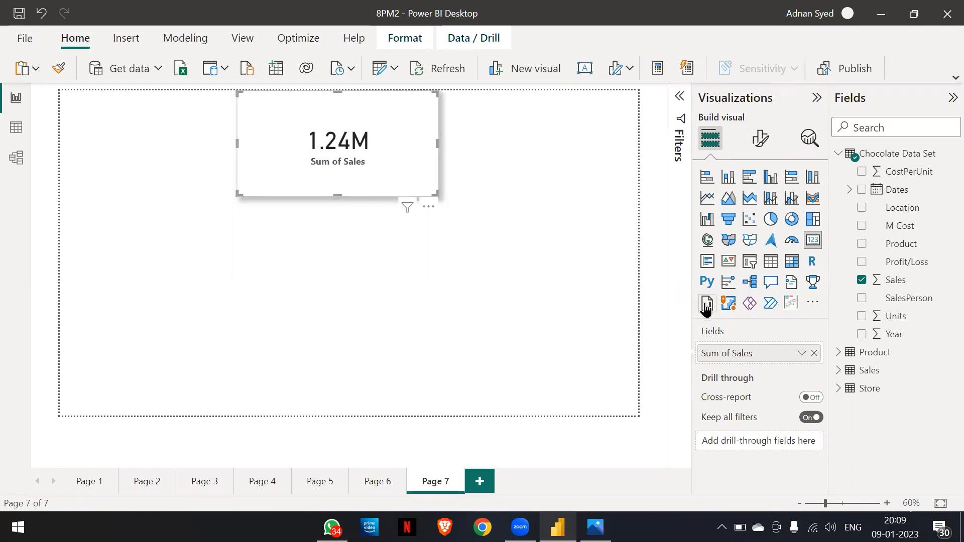
double_click(721, 356)
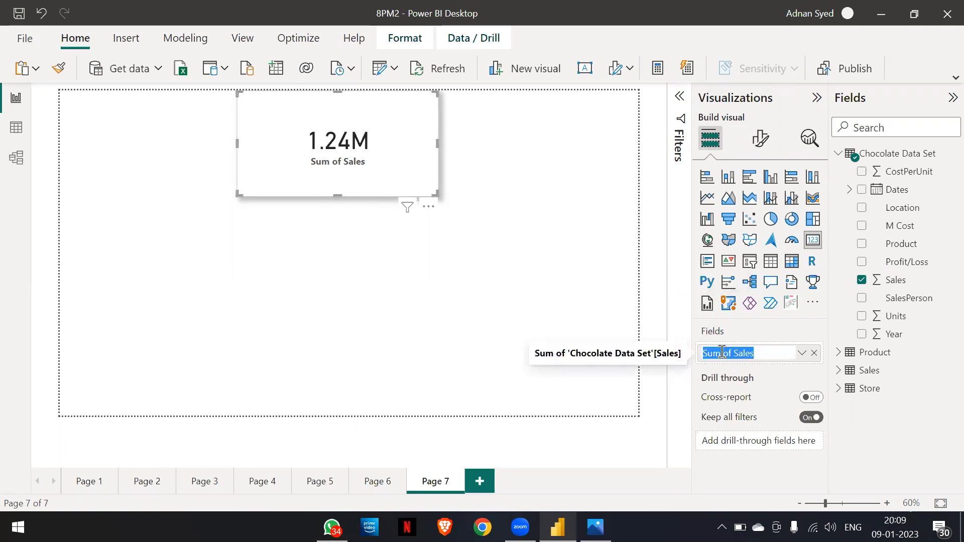
key("BackSpace")
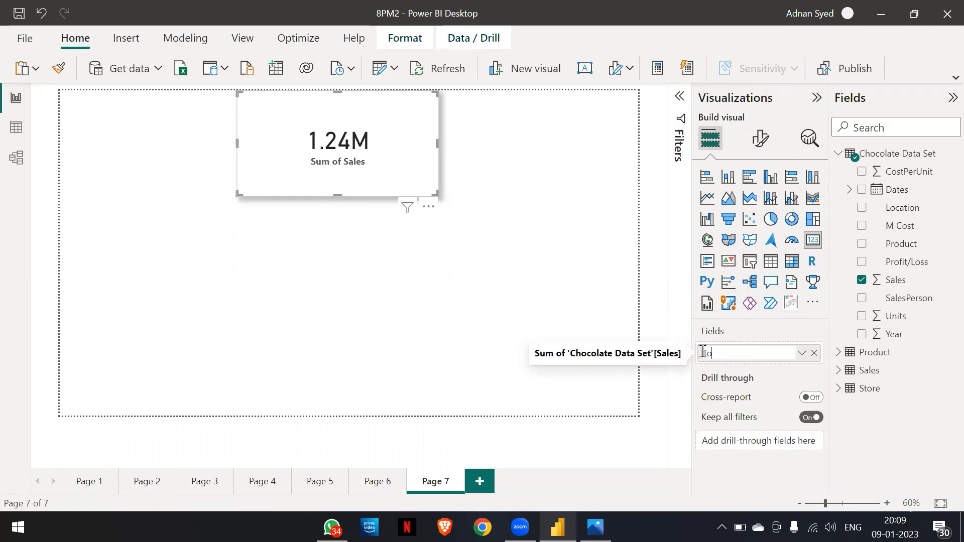
type("Total_Sales")
key("Return")
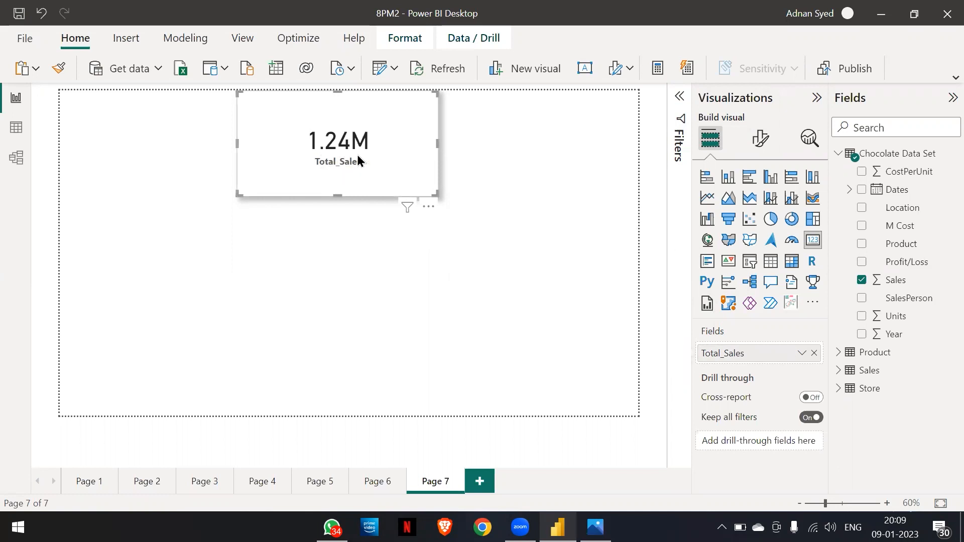
- Try the Average aggregation on the card's Total_Sales field, and switch it to Maximum
left_click(801, 354)
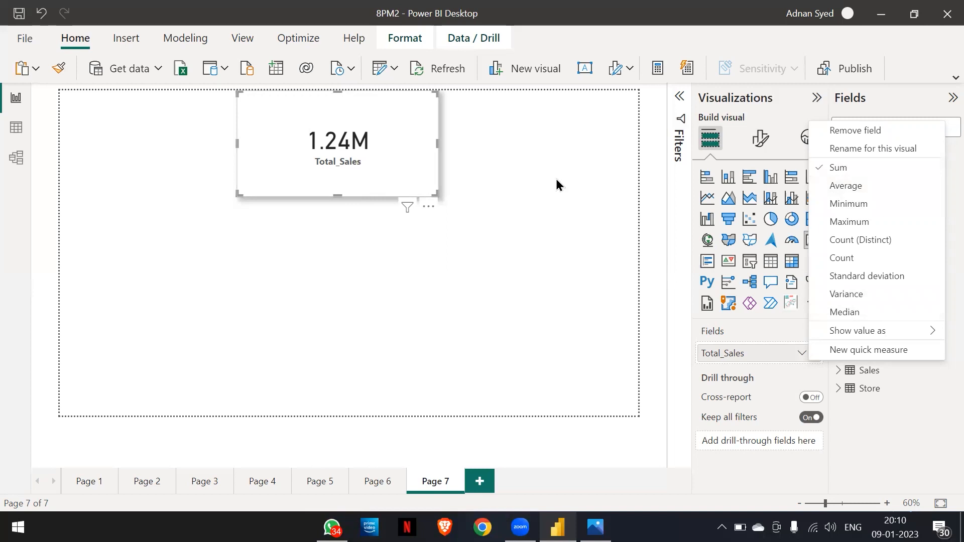
left_click(843, 186)
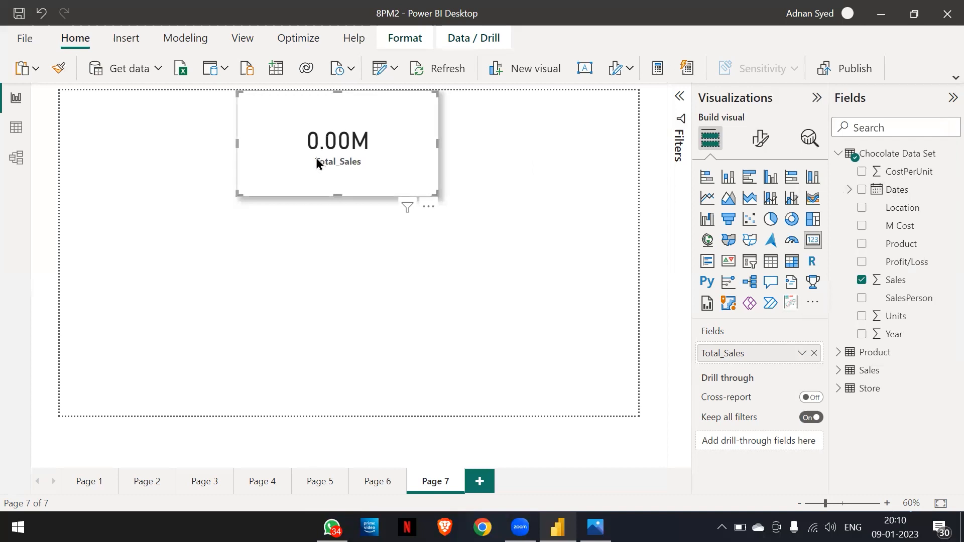
left_click(802, 353)
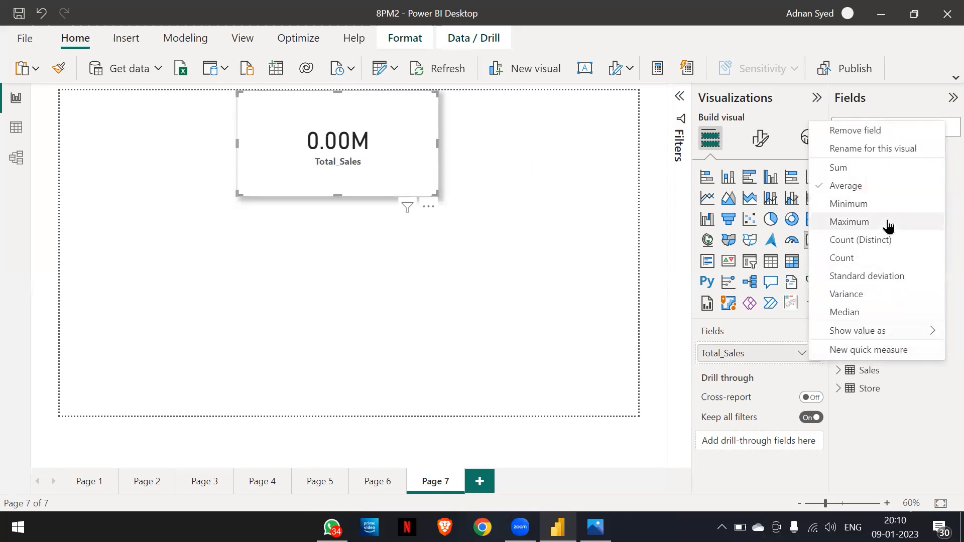
left_click(853, 221)
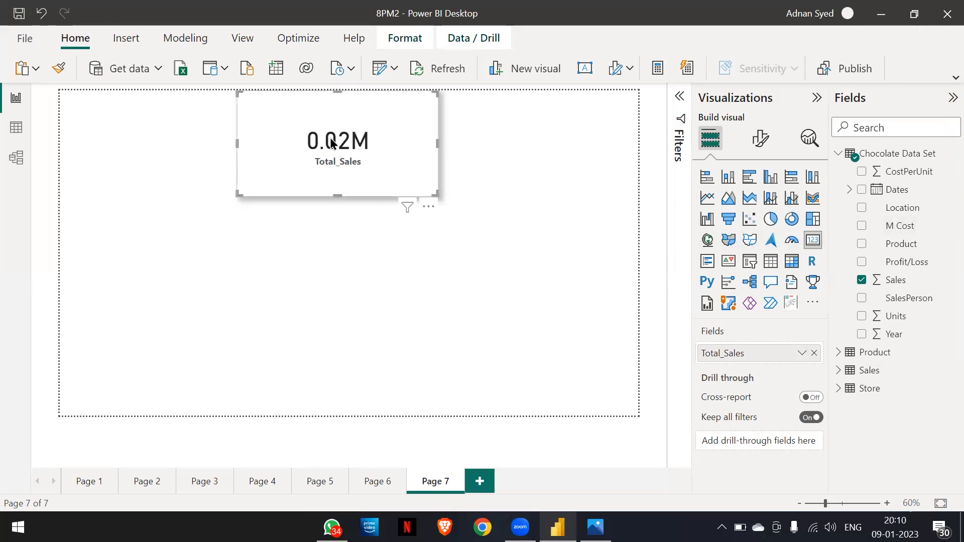
- Set the display units of the card's callout value to Thousands
left_click(758, 143)
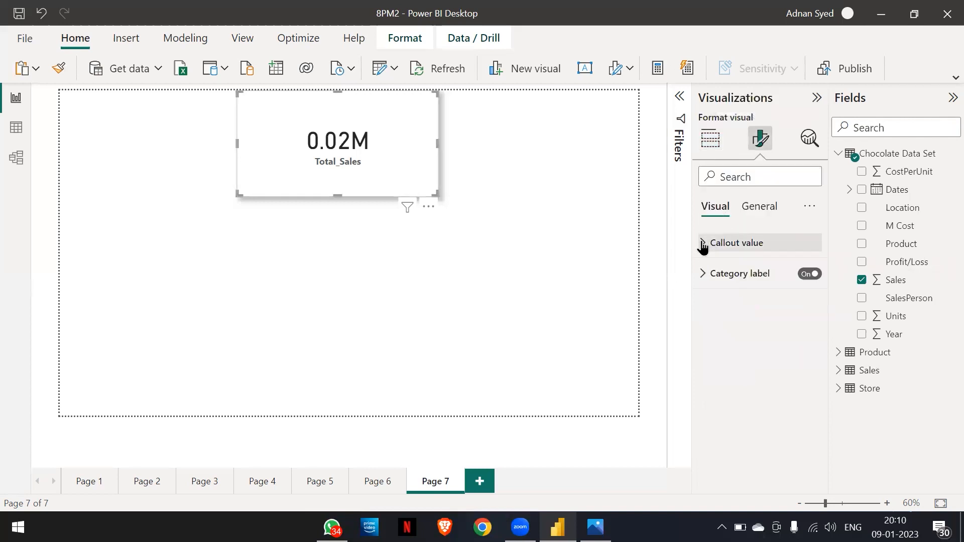
left_click(703, 246)
left_click(806, 396)
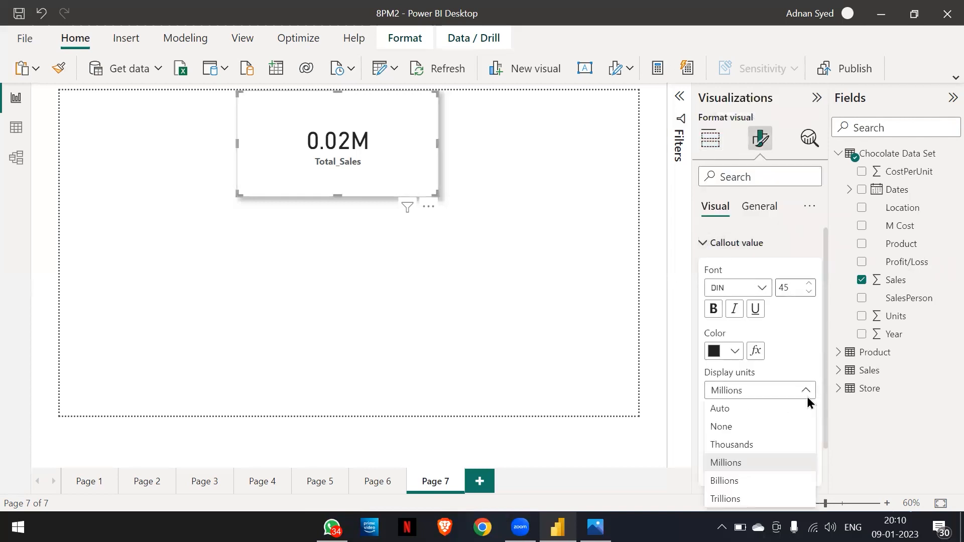
left_click(759, 444)
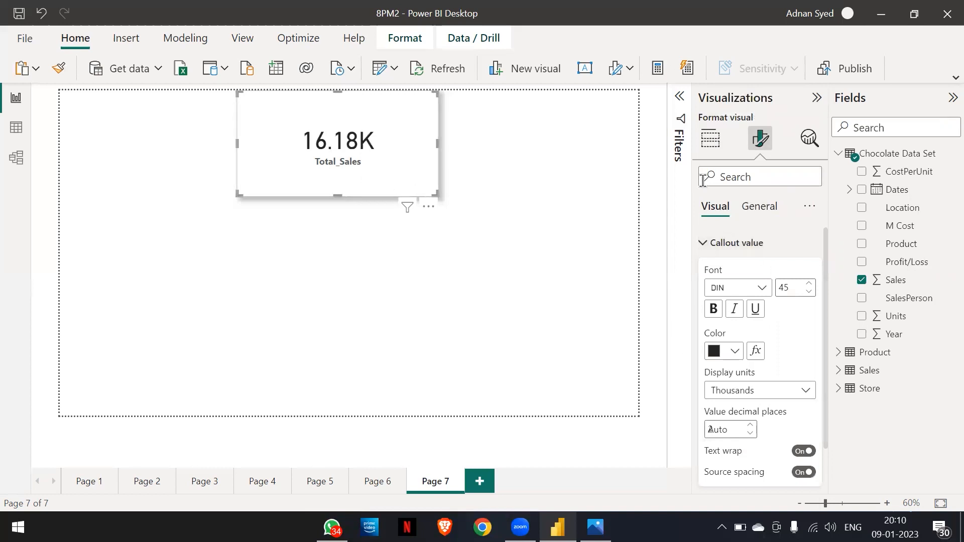
- Rename the card's field for this visual to Max_Sales and make the card slightly shorter and narrower
left_click(711, 141)
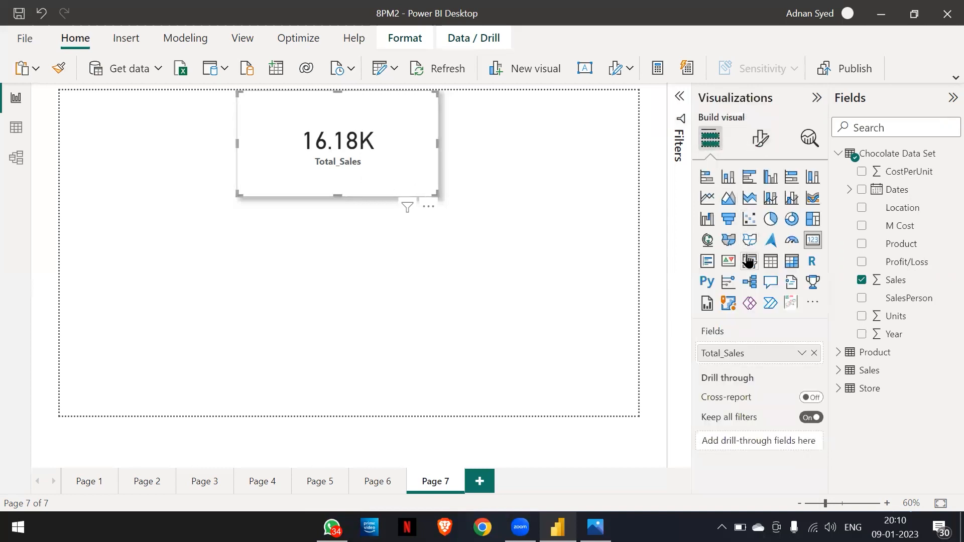
double_click(740, 357)
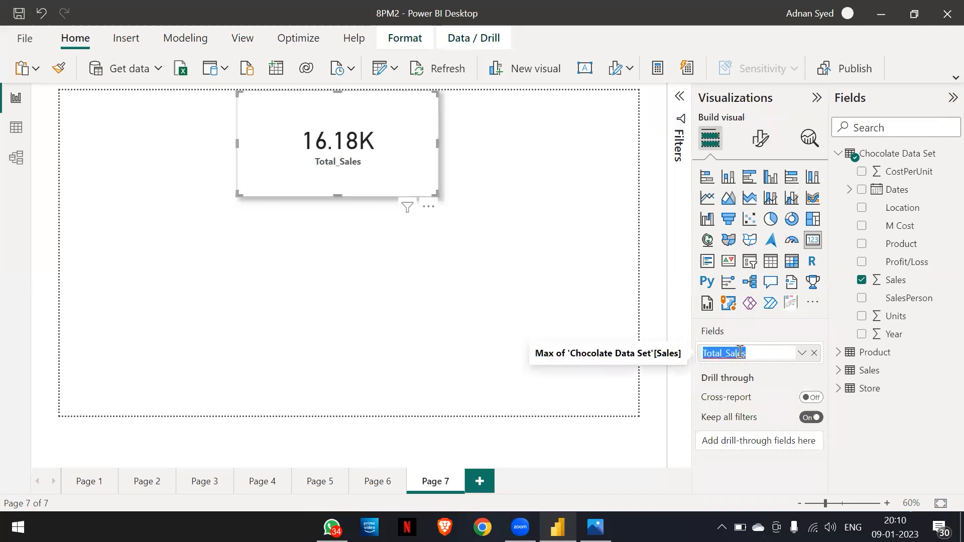
type("Max_")
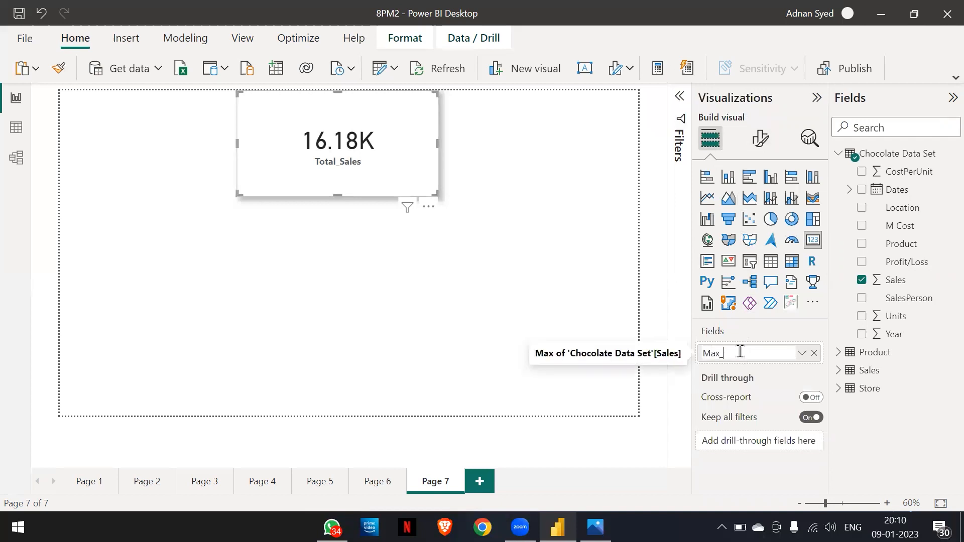
type("Sales")
key("Return")
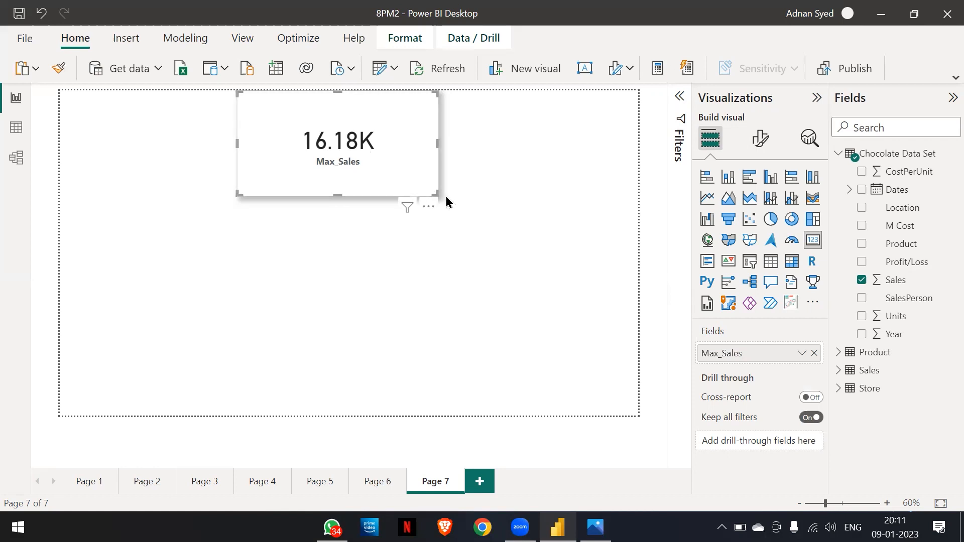
left_click_drag(438, 195, 433, 175)
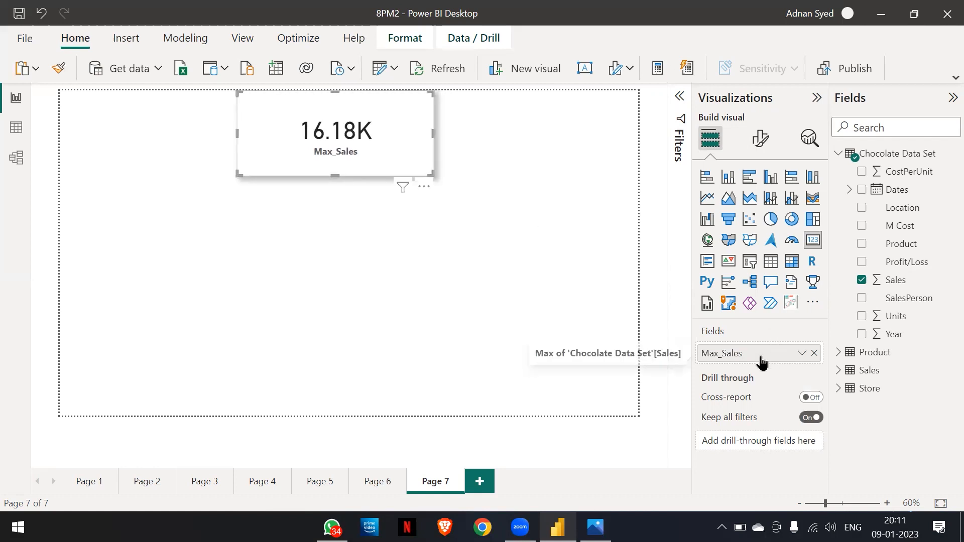
- Set the card's Max_Sales field to the Sum aggregation and rename it Total_Sales
left_click(803, 357)
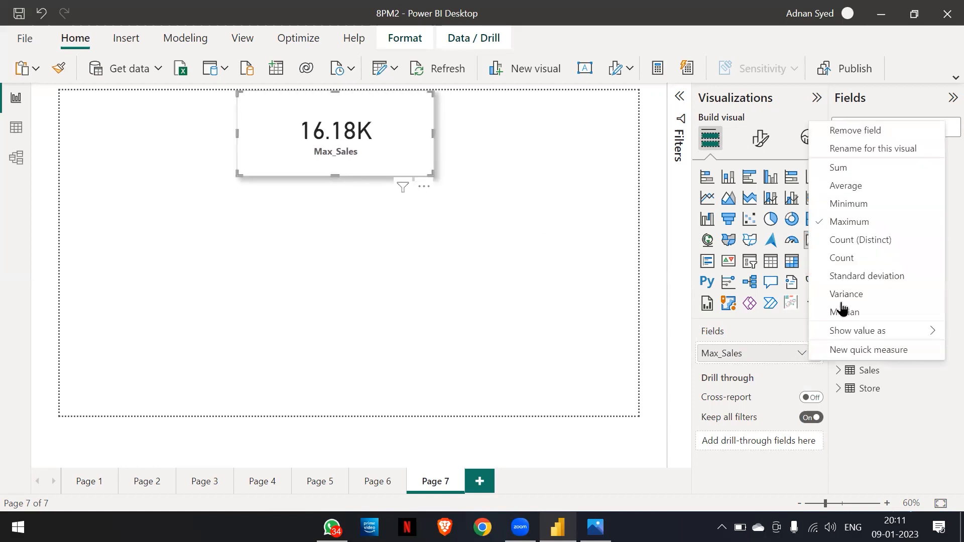
left_click(841, 177)
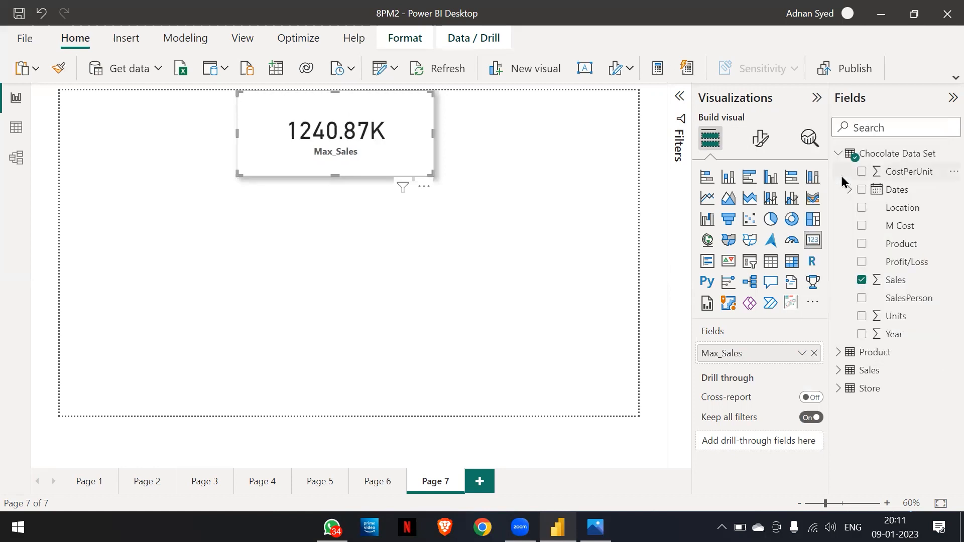
double_click(740, 354)
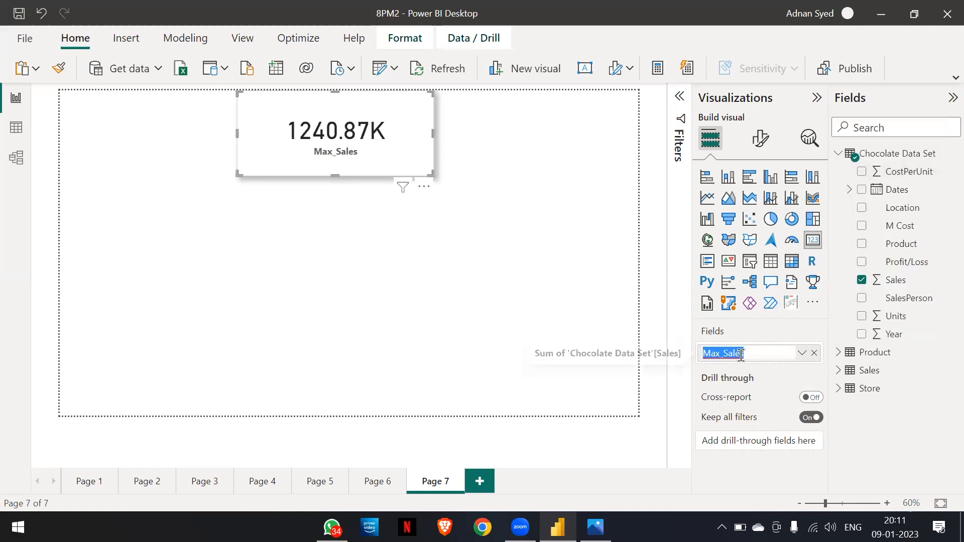
type("Total_Sales")
key("Return")
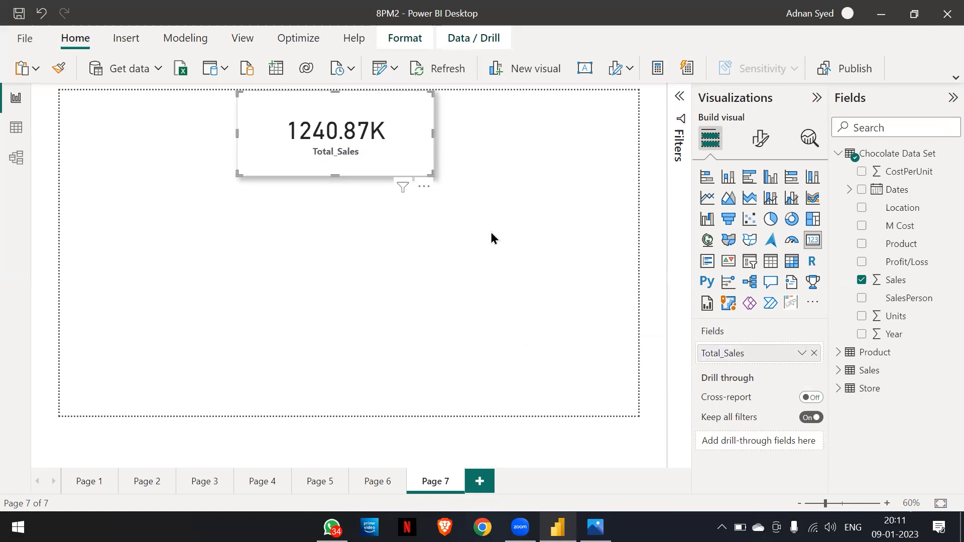
- Narrow the Total_Sales card and place it in the upper-left corner of the report page
left_click_drag(432, 133, 176, 112)
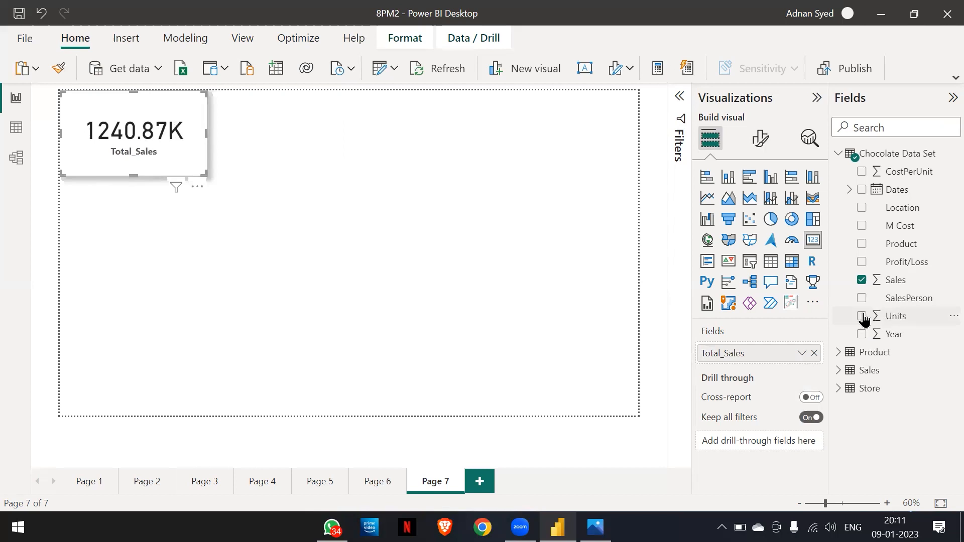
left_click(457, 271)
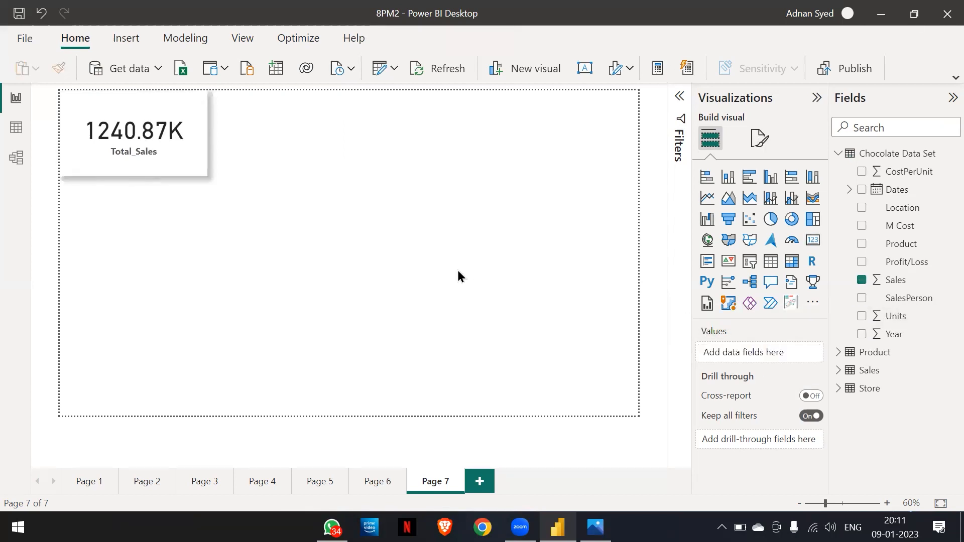
- Place a copy of the Total_Sales card to its right and replace the copy's field with Units
left_click(182, 98)
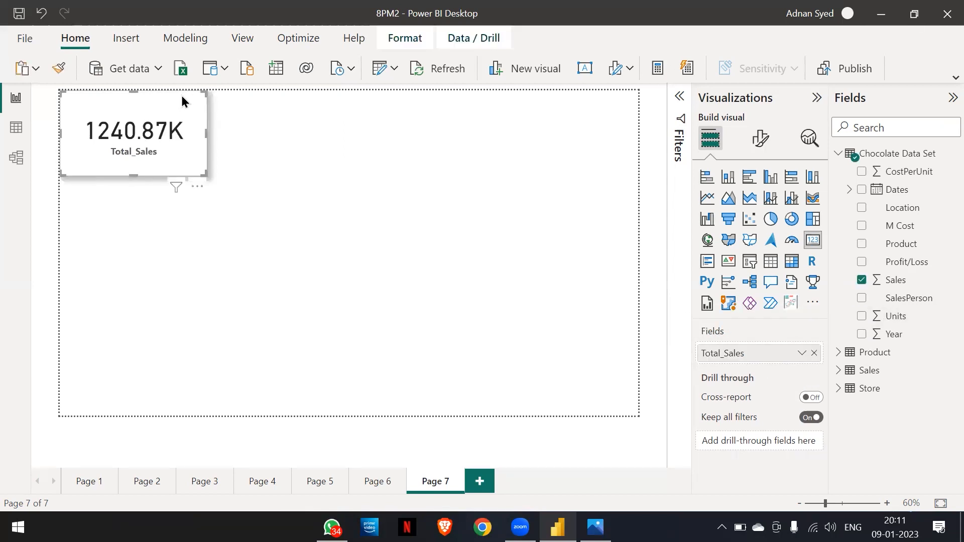
key("ctrl+v")
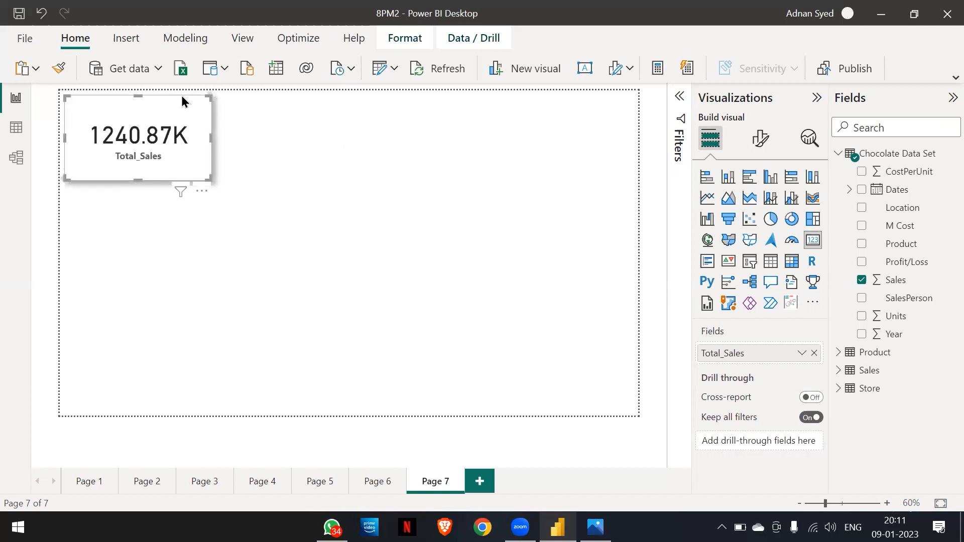
left_click_drag(171, 104, 351, 105)
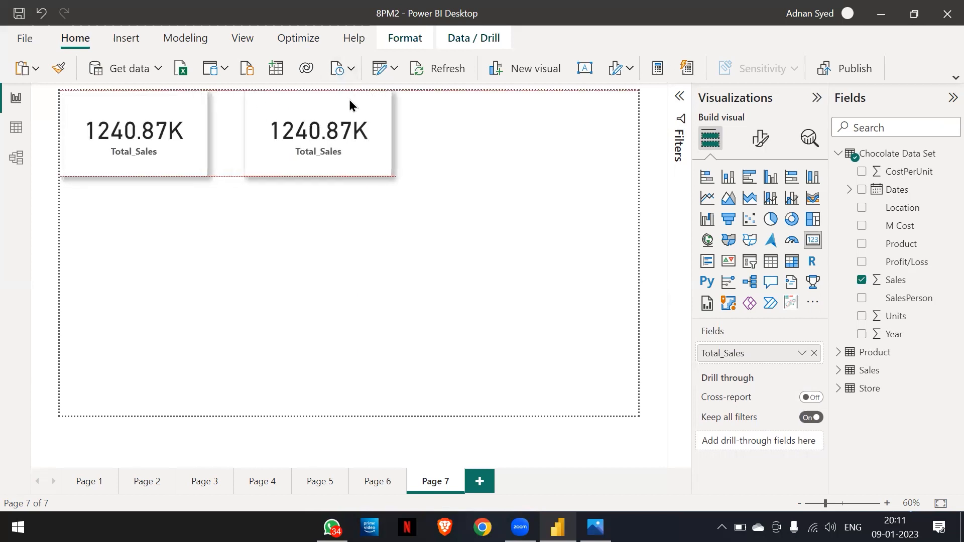
left_click(814, 354)
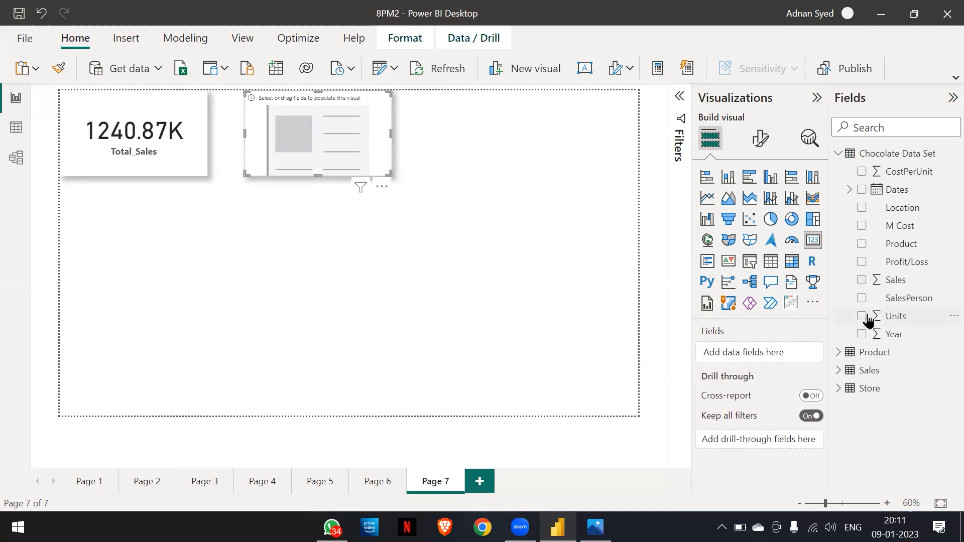
left_click_drag(868, 320, 737, 350)
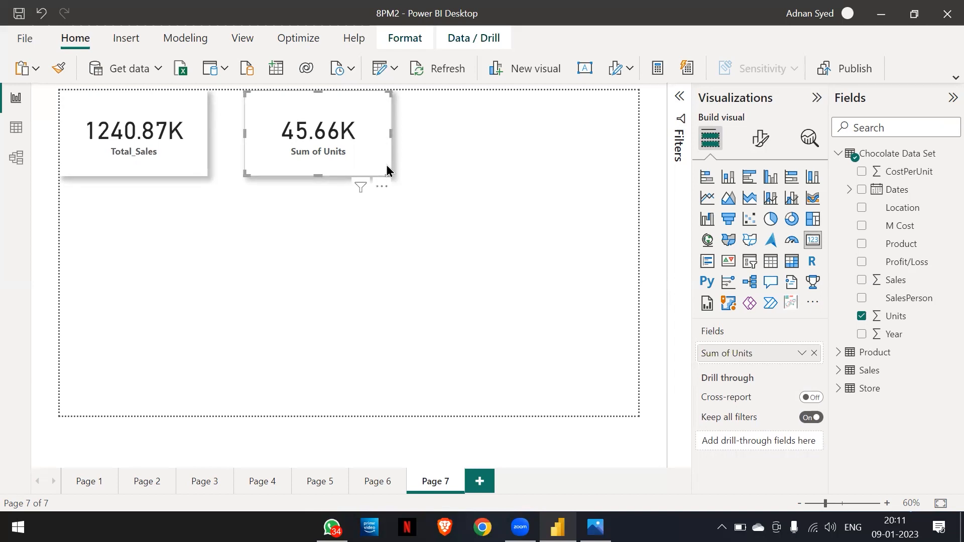
- Paste another Total_Sales card to the right of the units card and replace its field with Profit/Loss
key("ctrl+v")
left_click_drag(151, 125, 517, 94)
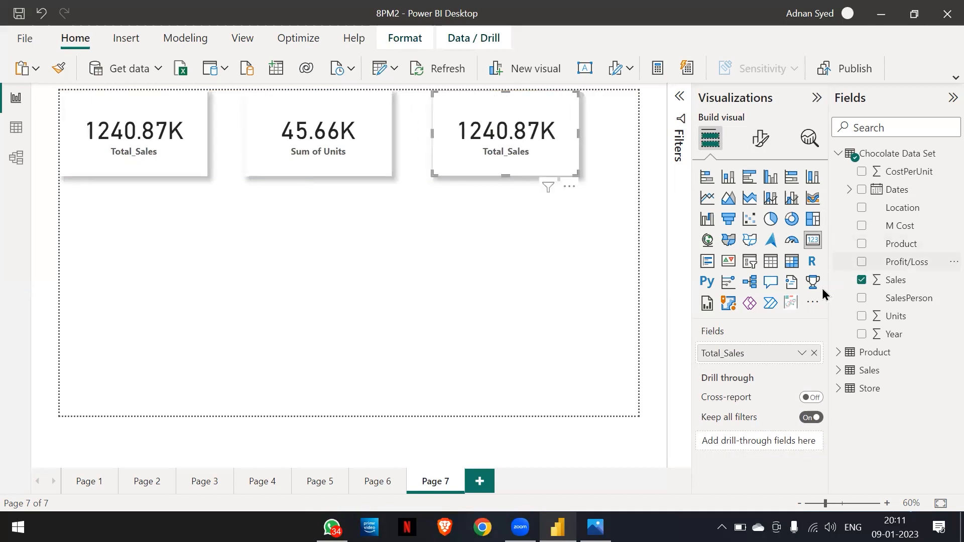
left_click(813, 353)
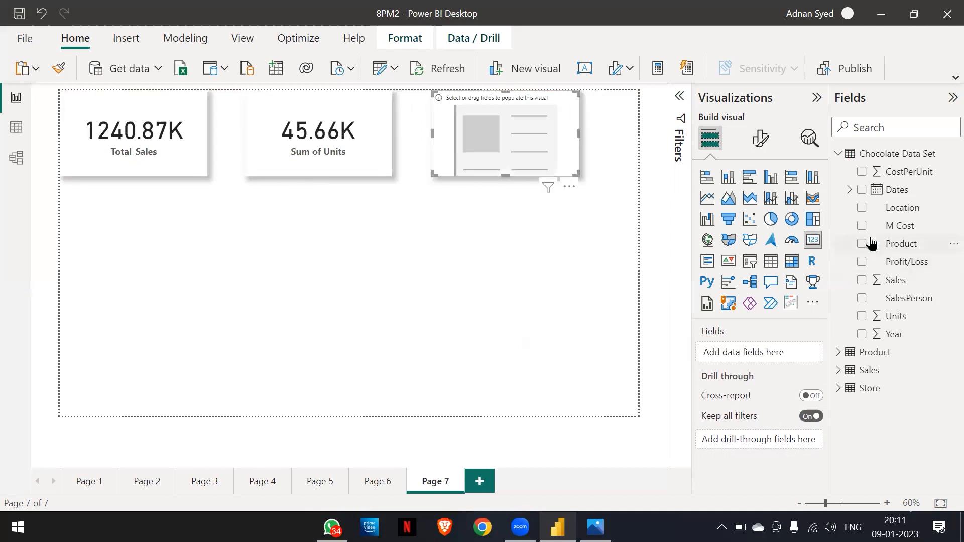
left_click_drag(867, 265, 742, 354)
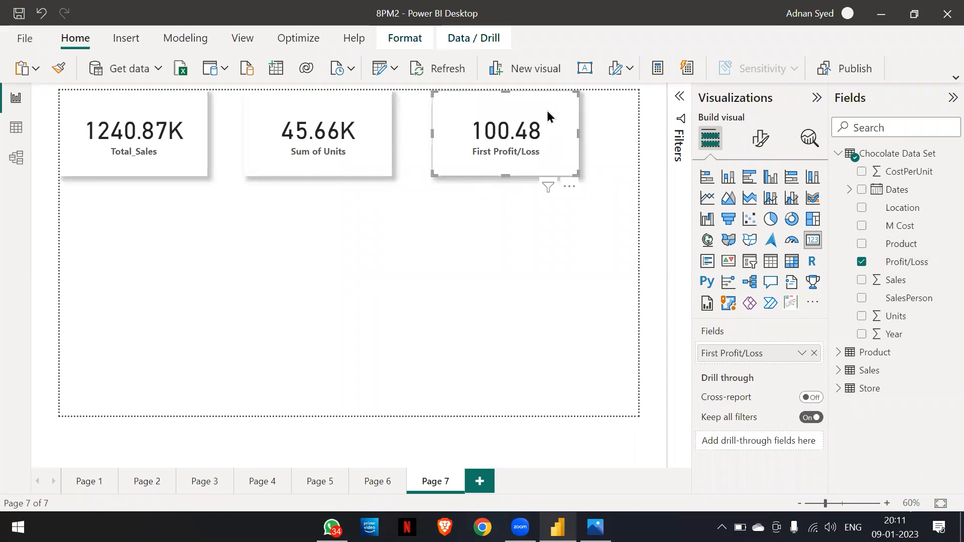
- Place a copy of the Profit/Loss card below the Total_Sales card and remove the copy's field
left_click_drag(546, 110, 551, 115)
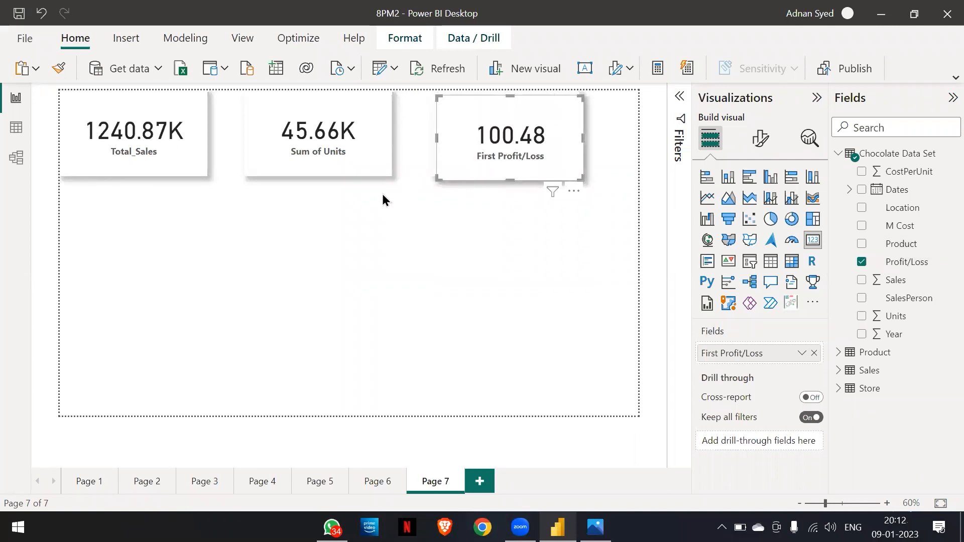
left_click_drag(477, 107, 101, 214)
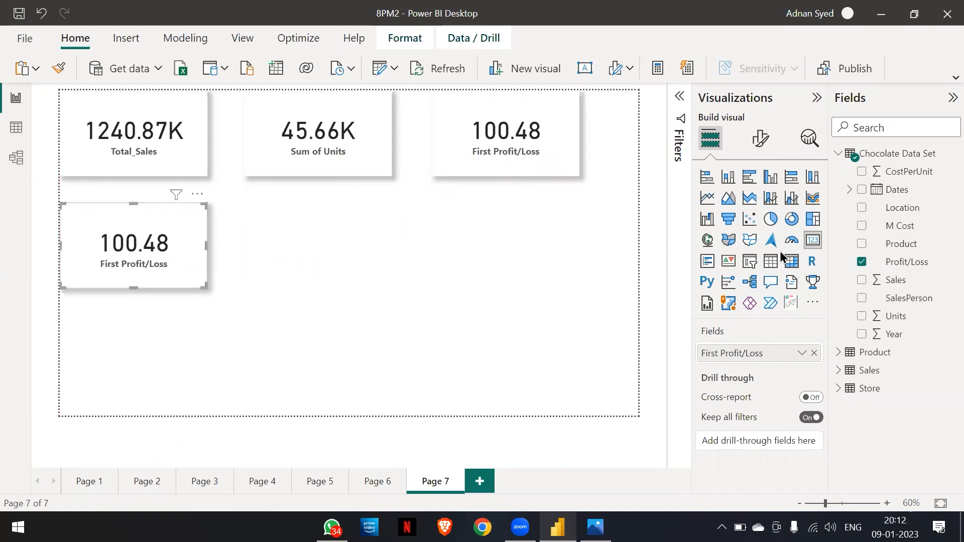
left_click(814, 354)
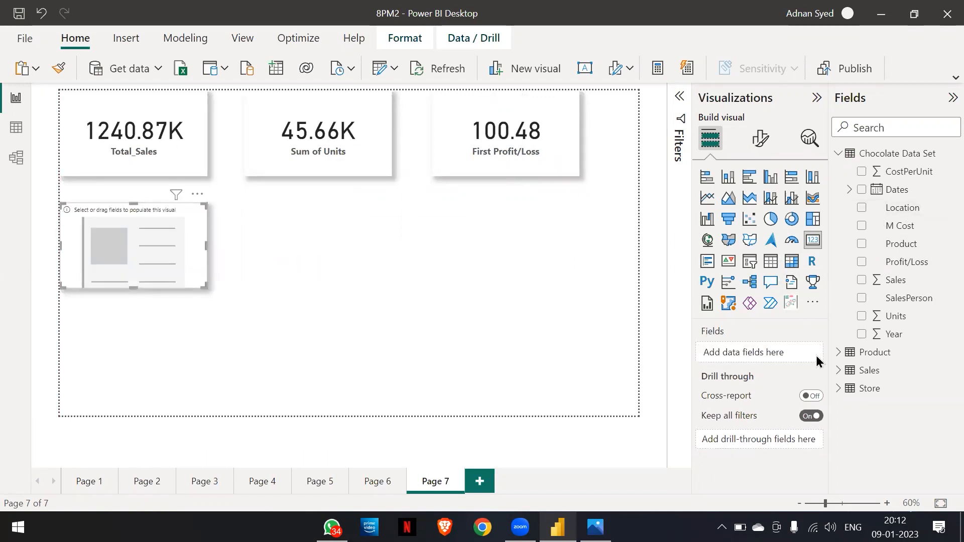
- Check the aggregation options of the third card's Profit/Loss field, and open the Chocolate Data Set query in Power Query Editor
left_click(532, 116)
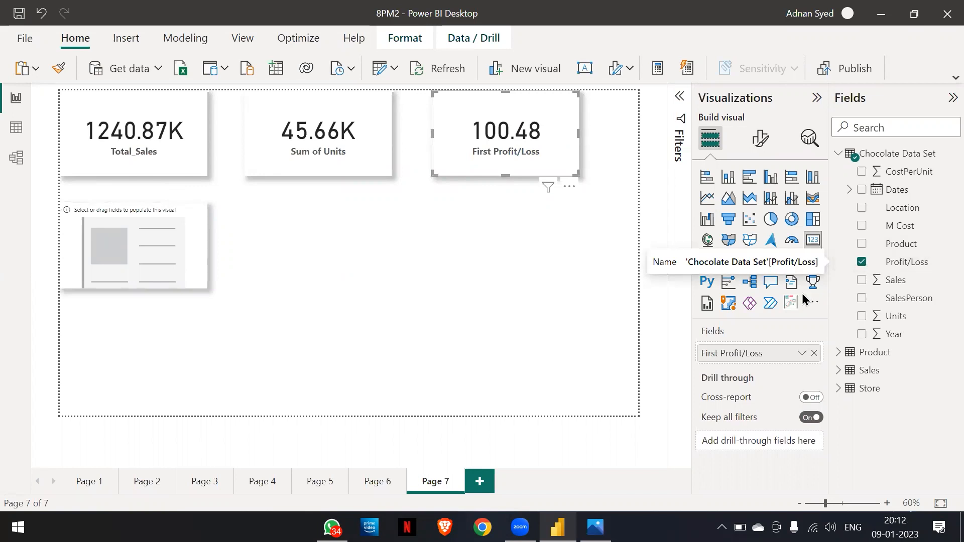
left_click(801, 353)
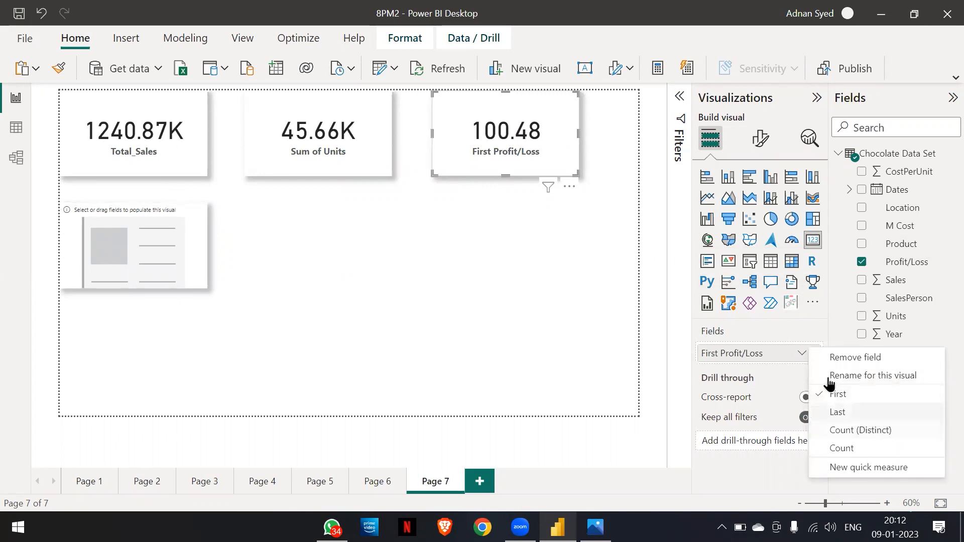
left_click(608, 245)
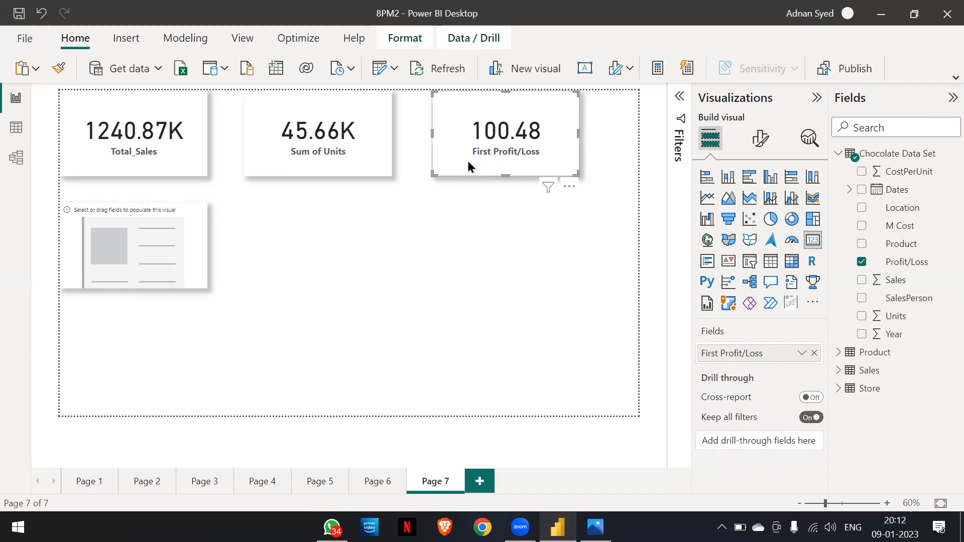
left_click(942, 80)
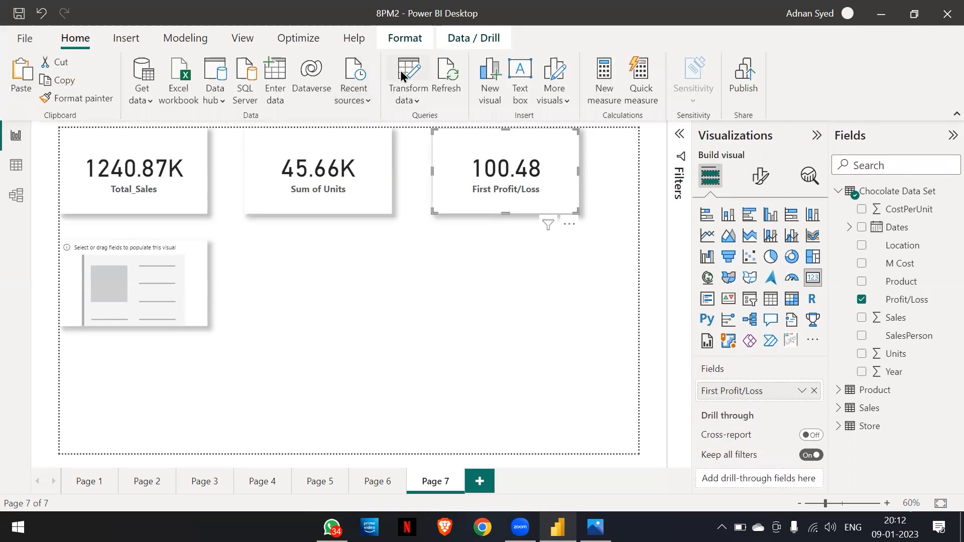
left_click(402, 75)
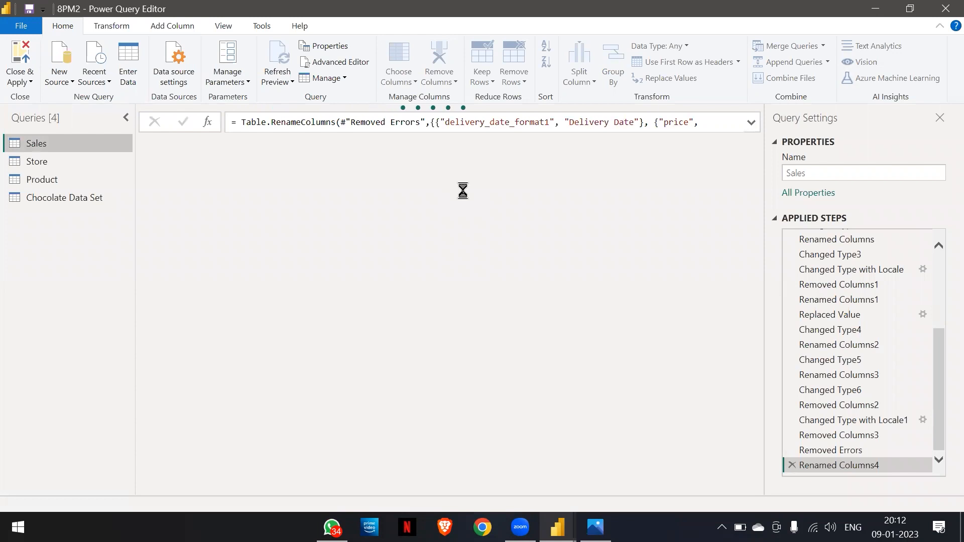
left_click(56, 200)
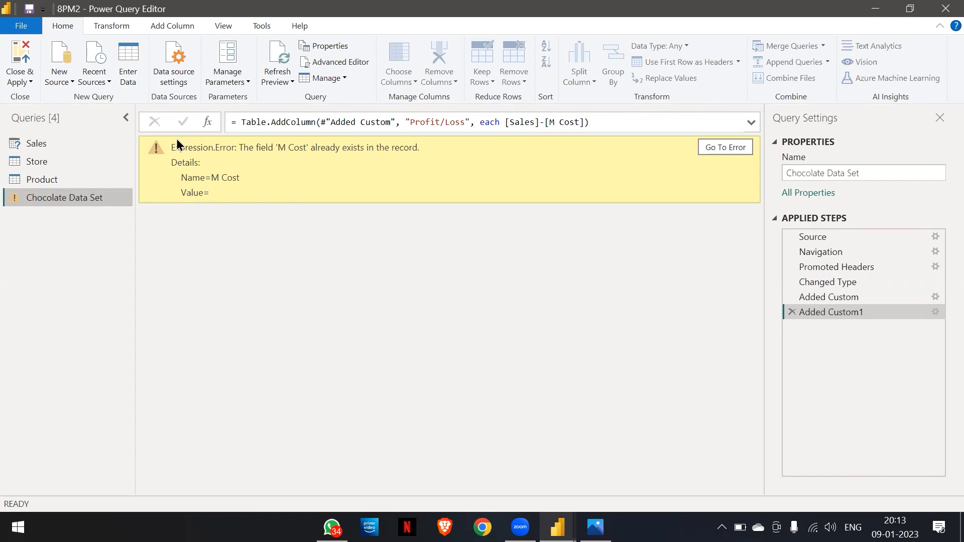
- Change the chocolate data set source in the data source settings to the Chocolate Data Set workbook in the Datasets folder
left_click(64, 86)
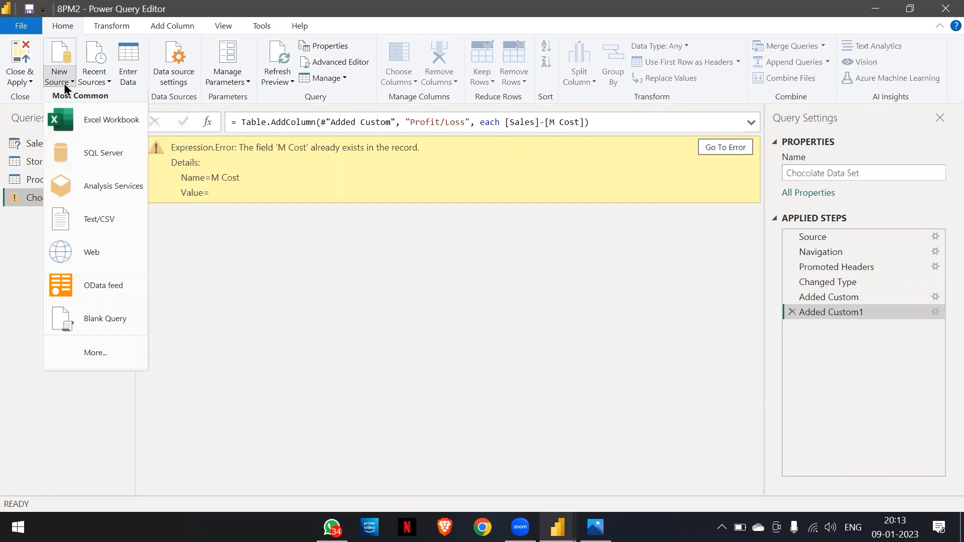
left_click(179, 60)
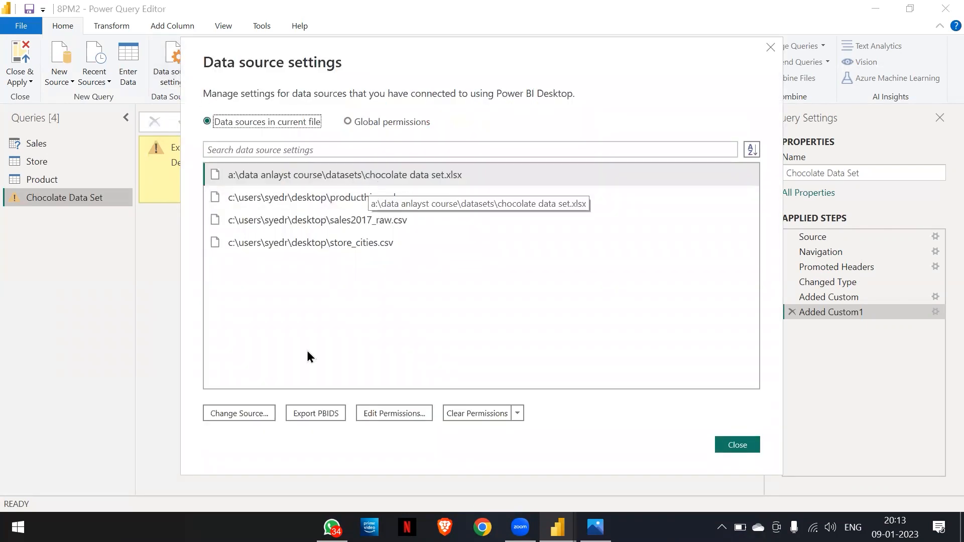
left_click(249, 417)
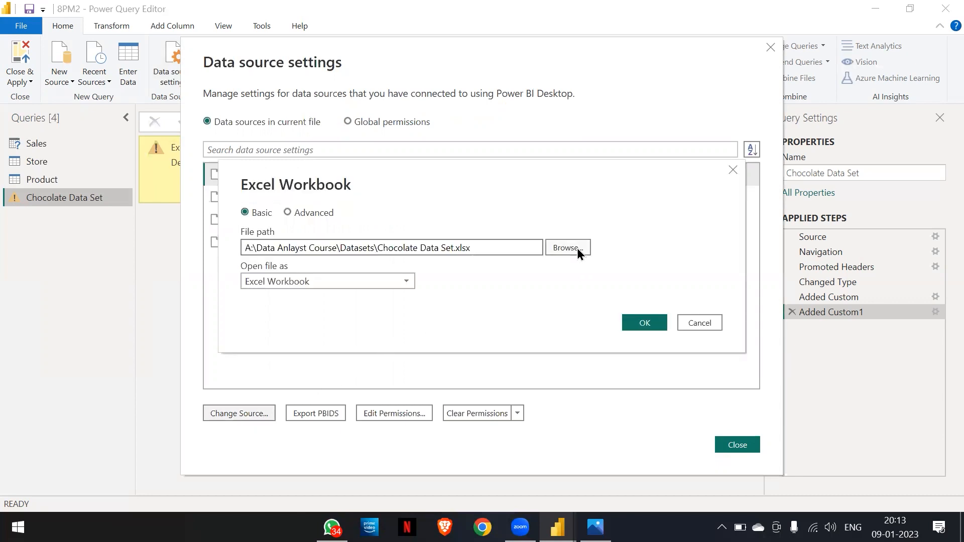
left_click(577, 248)
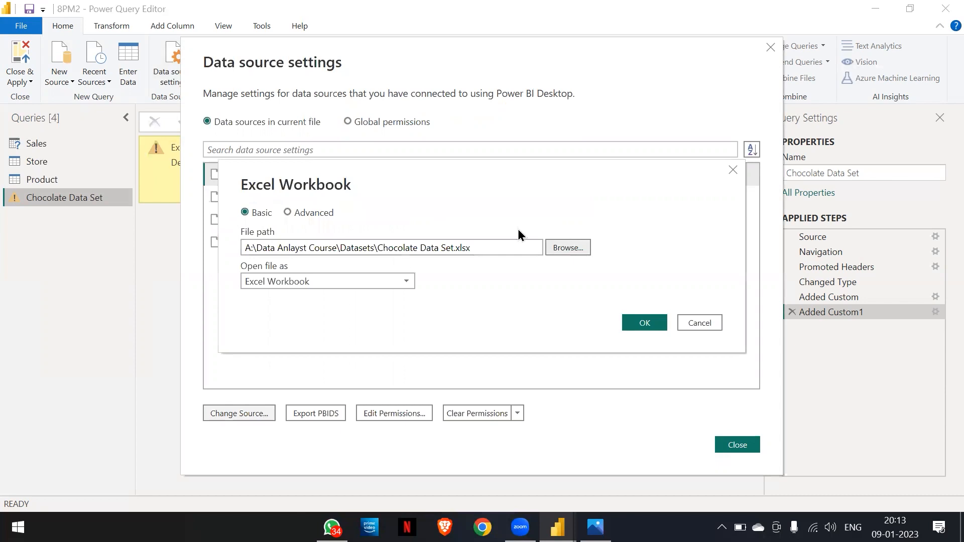
double_click(420, 199)
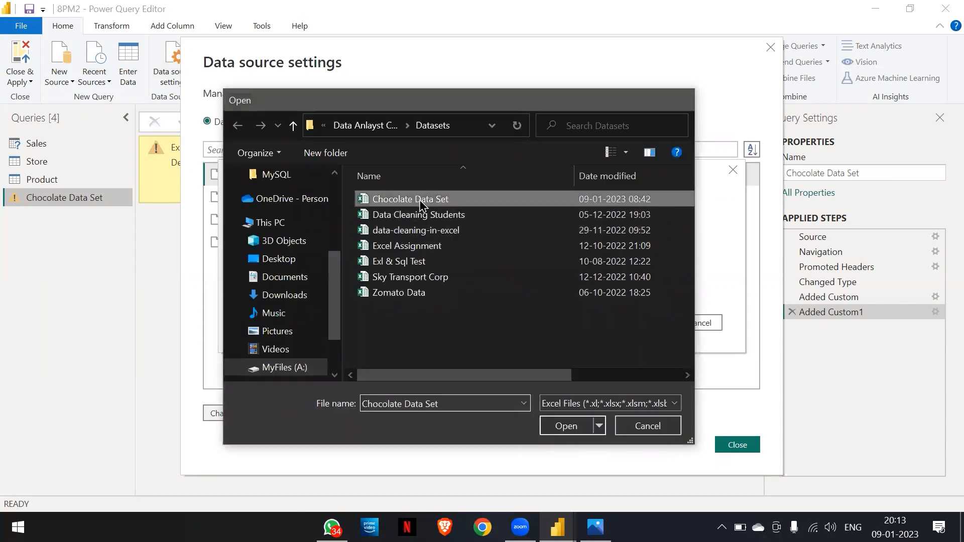
left_click(645, 324)
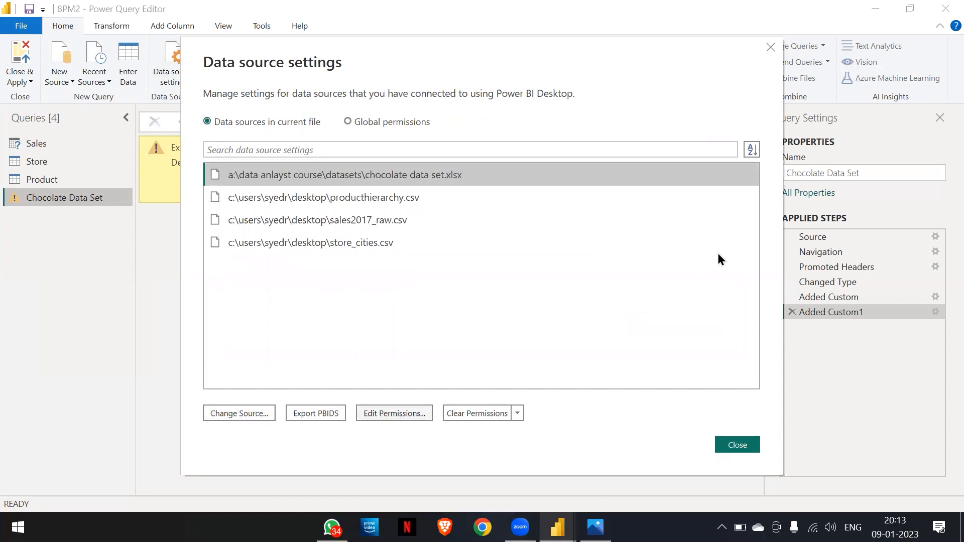
left_click(731, 446)
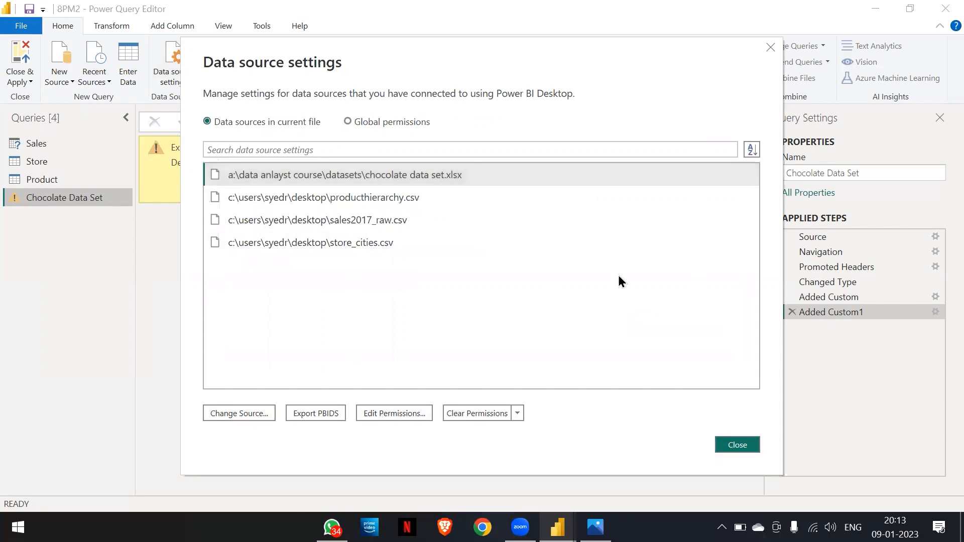
left_click(733, 446)
- Refresh the Chocolate Data Set query preview and close the Power Query Editor to return to the report
left_click(279, 60)
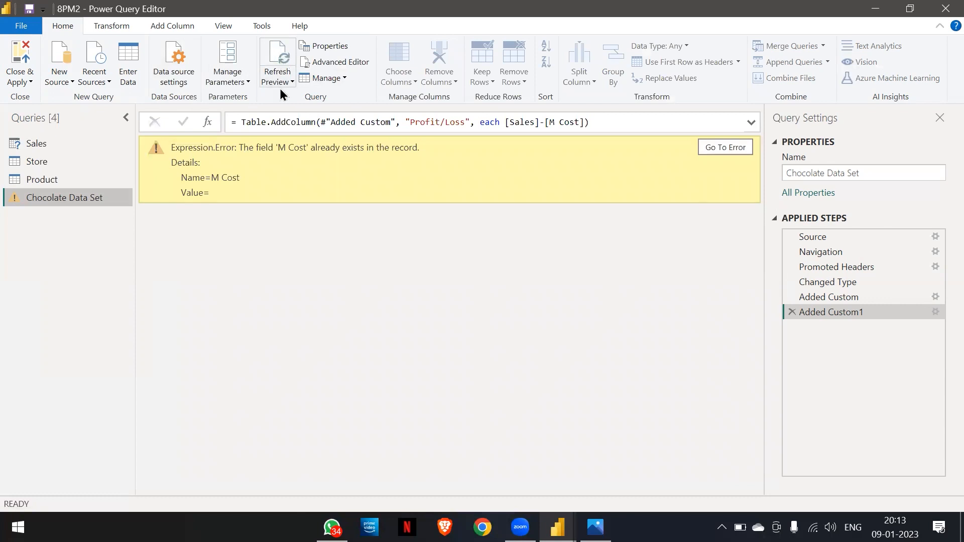
left_click(283, 52)
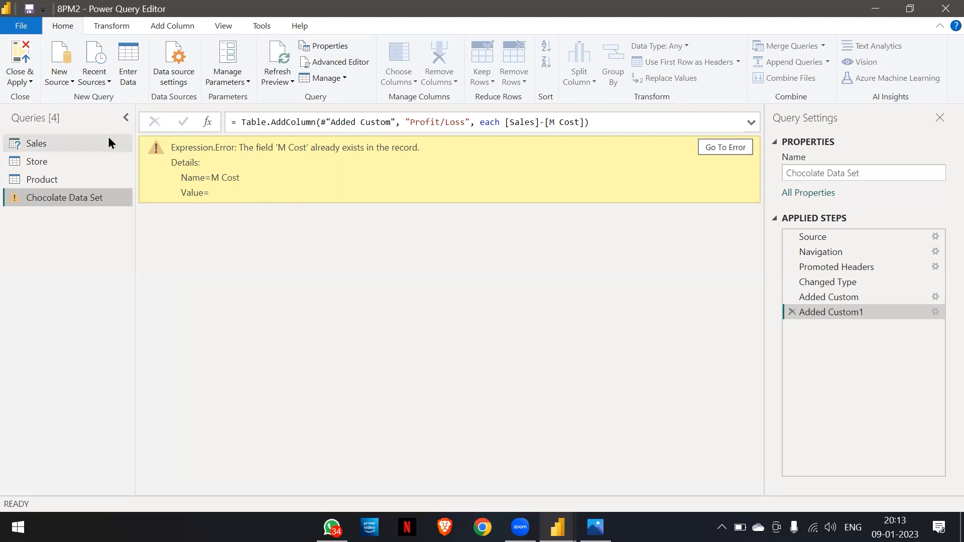
left_click(793, 5)
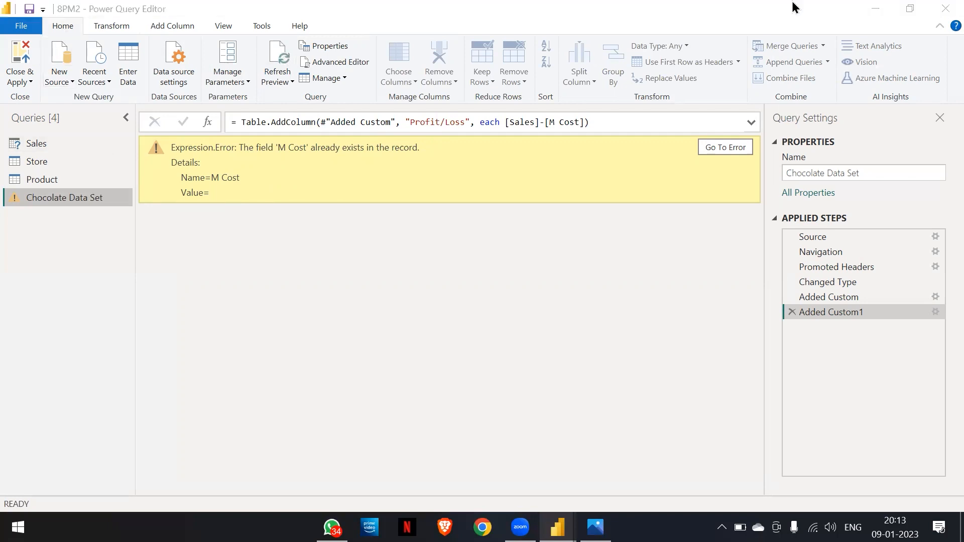
left_click(942, 4)
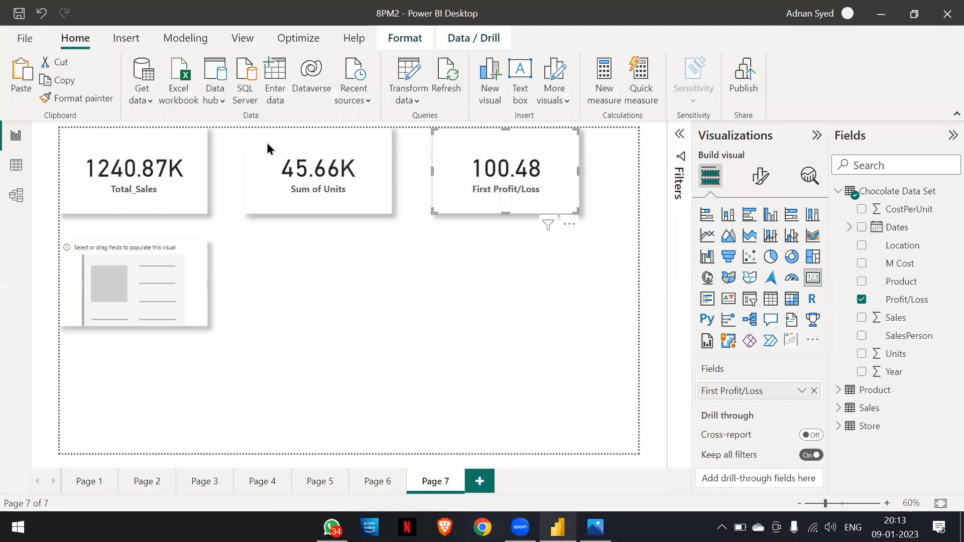
- Import the Chocolate Data Set sheet from the Chocolate Data Set Excel workbook and load it into the model
left_click(178, 92)
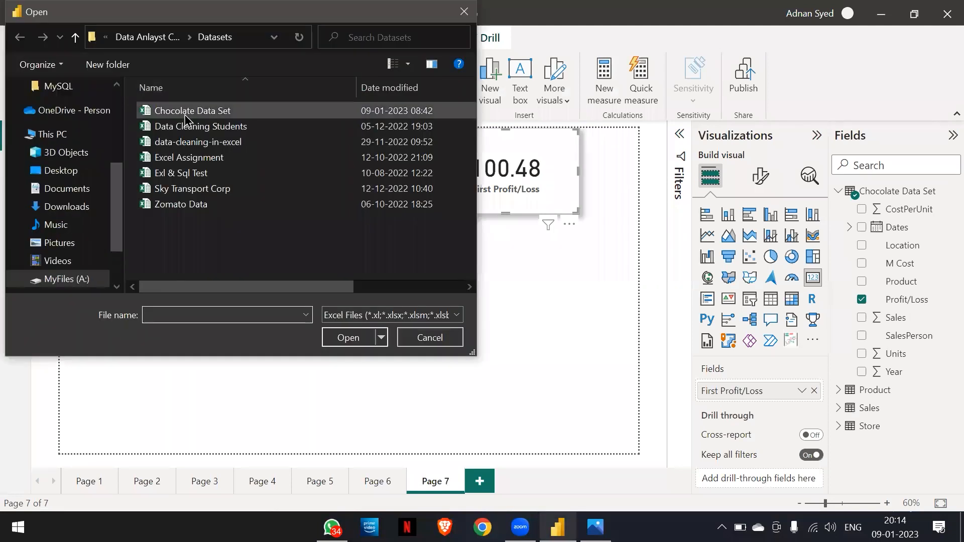
left_click(185, 116)
double_click(186, 120)
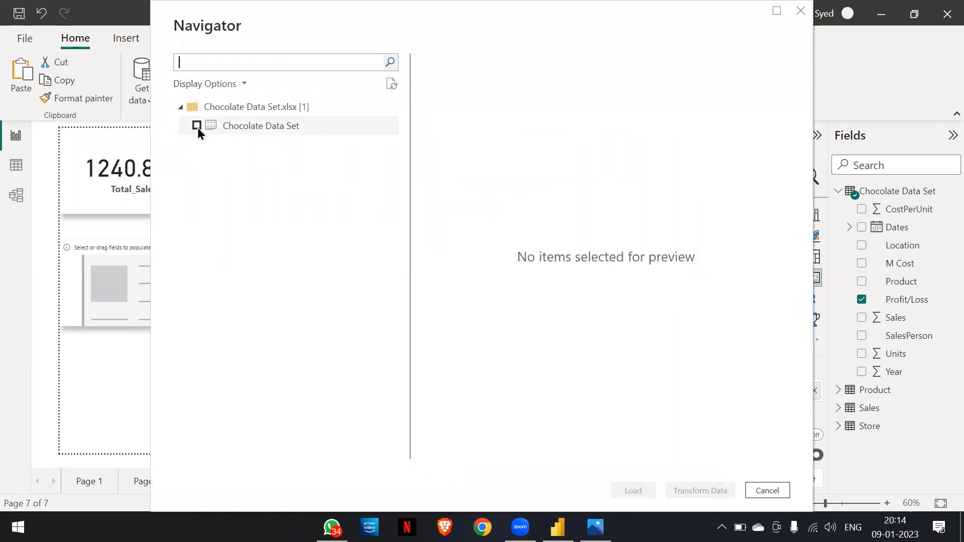
left_click(197, 126)
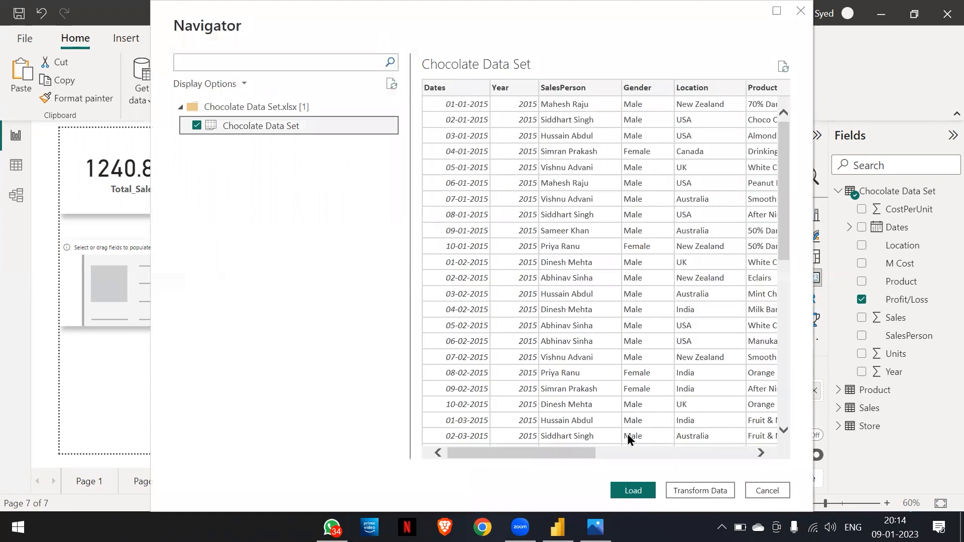
left_click(636, 494)
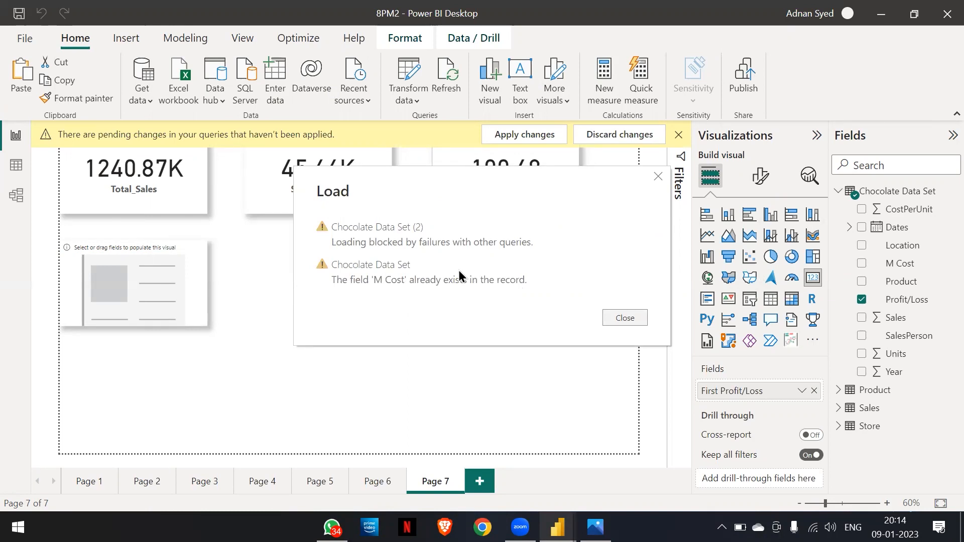
left_click(621, 319)
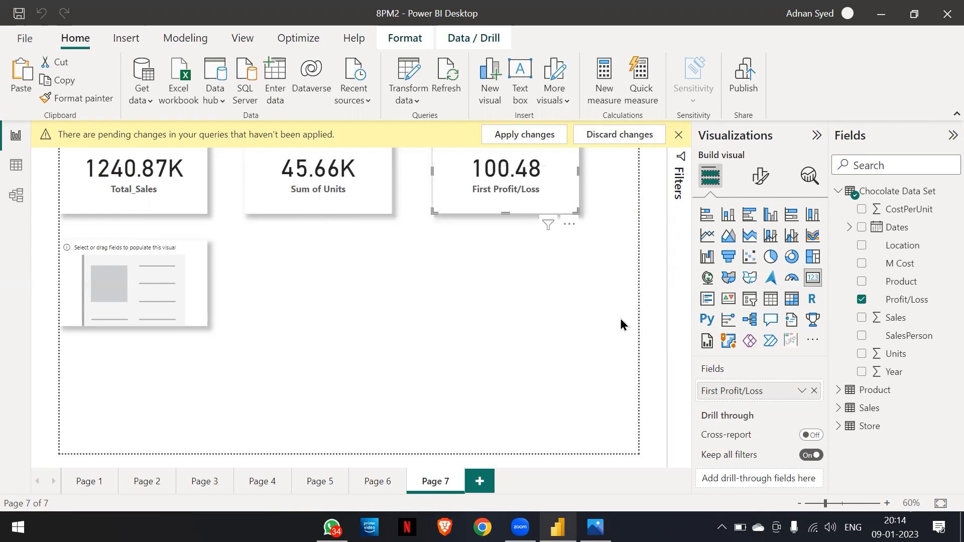
- Try to delete the existing Chocolate Data Set table from the model
right_click(874, 198)
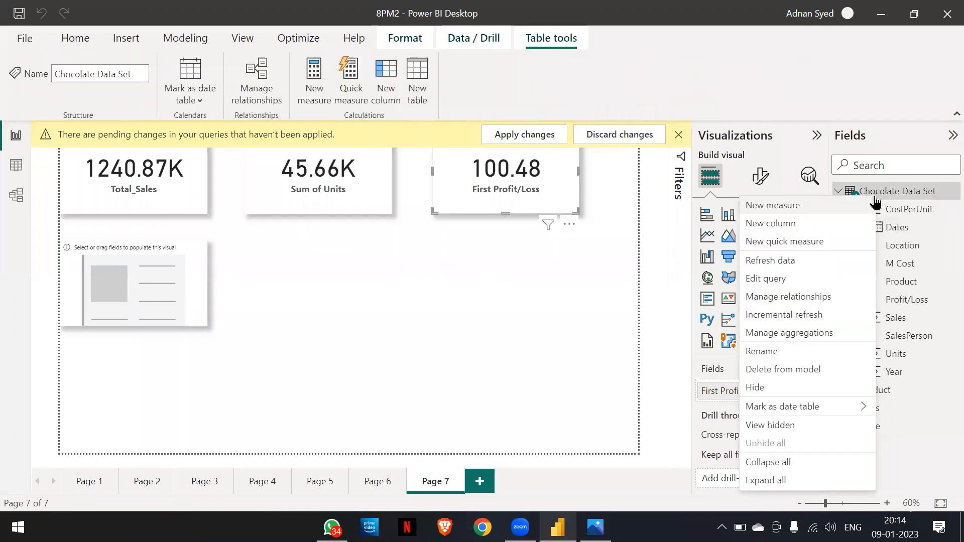
left_click(827, 368)
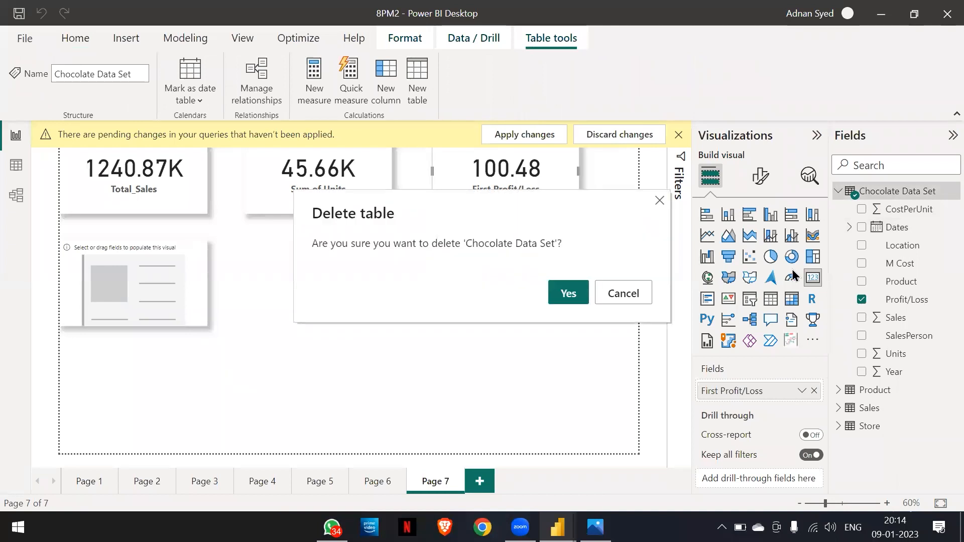
left_click(572, 293)
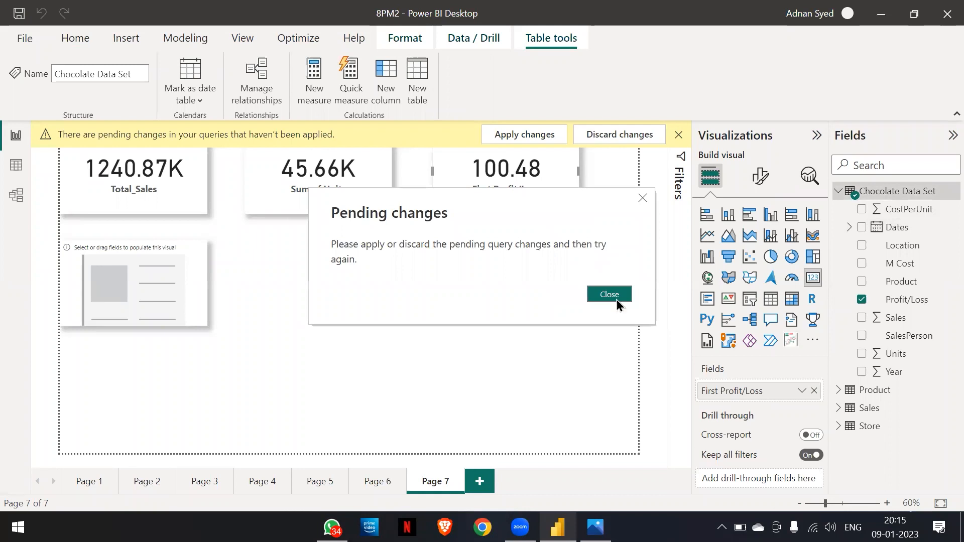
left_click(613, 297)
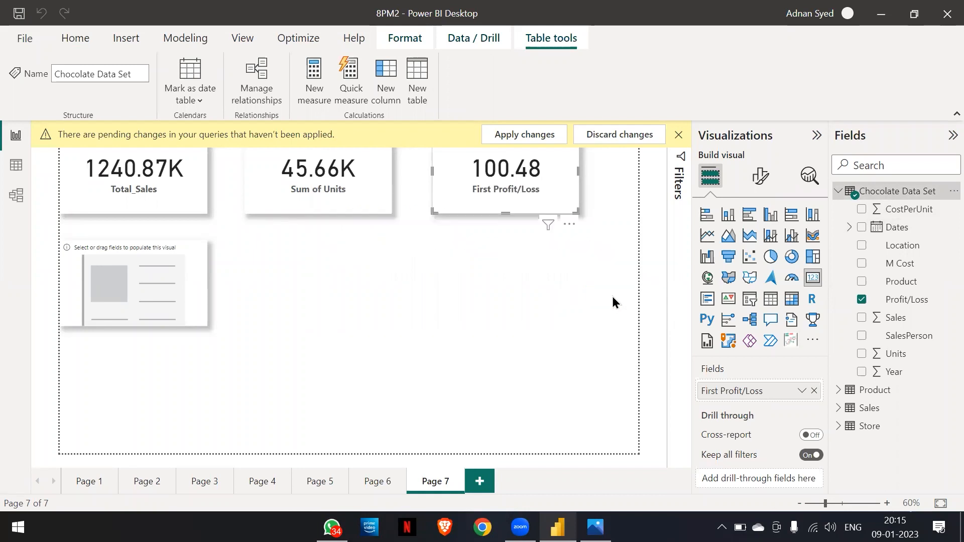
- Try to apply the pending query changes and dismiss the pending changes notice
left_click(558, 140)
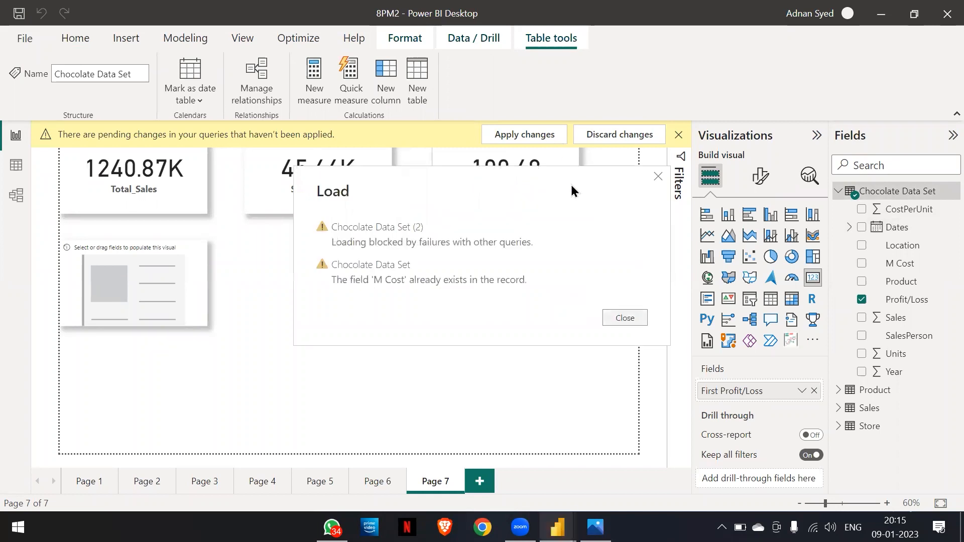
left_click(656, 179)
left_click(677, 136)
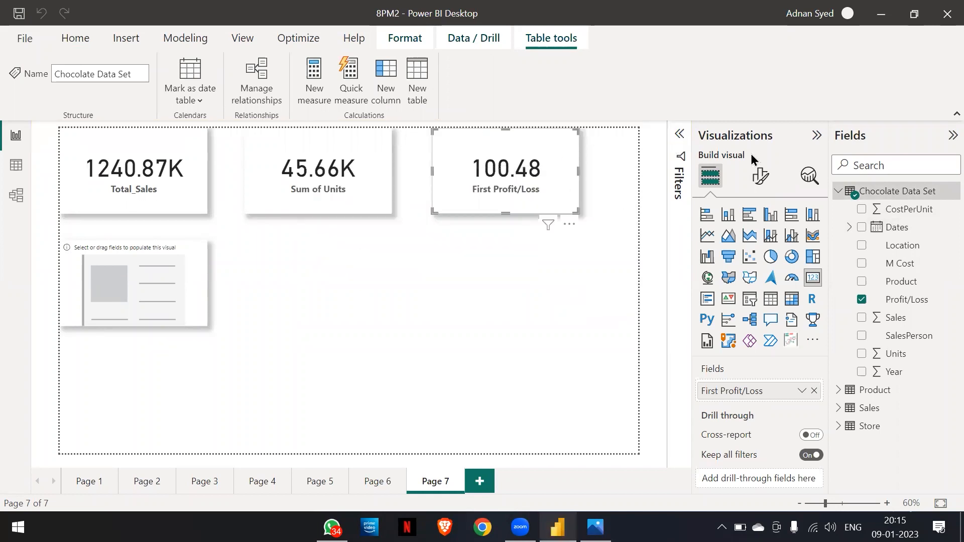
- Retry deleting the Chocolate Data Set table from the model
right_click(851, 194)
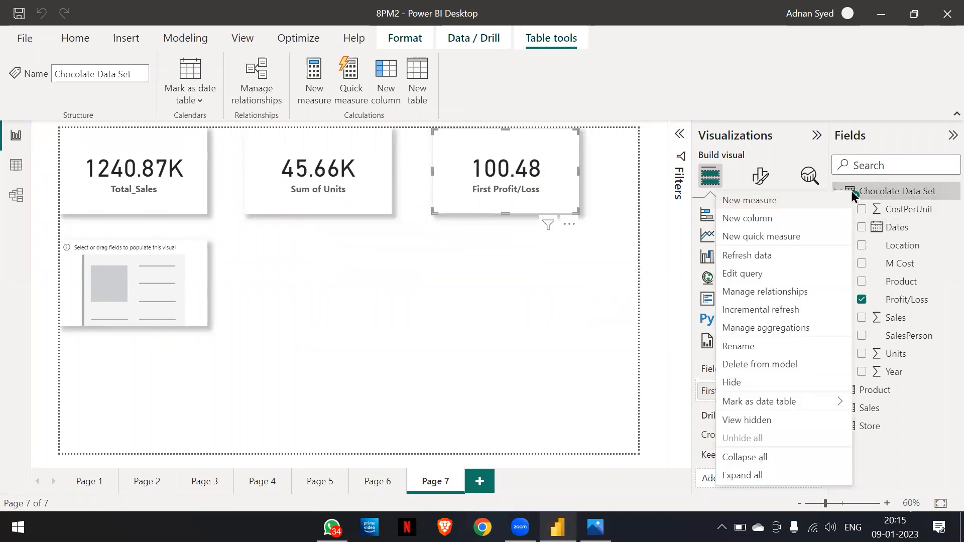
left_click(795, 368)
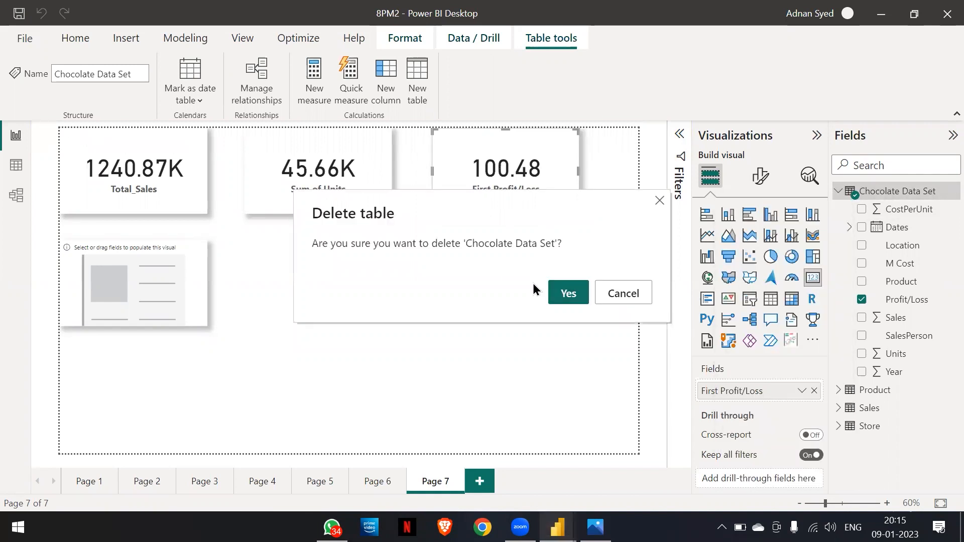
left_click(556, 289)
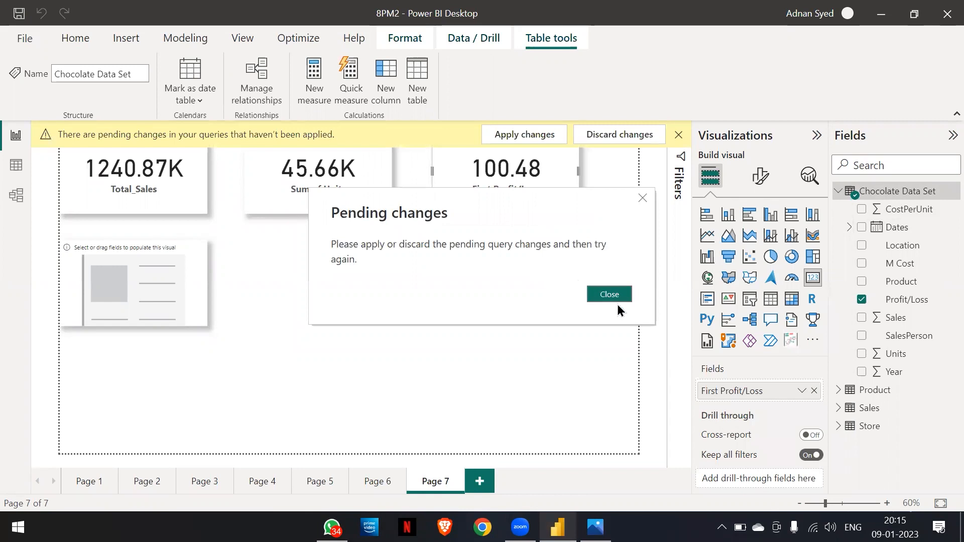
left_click(610, 296)
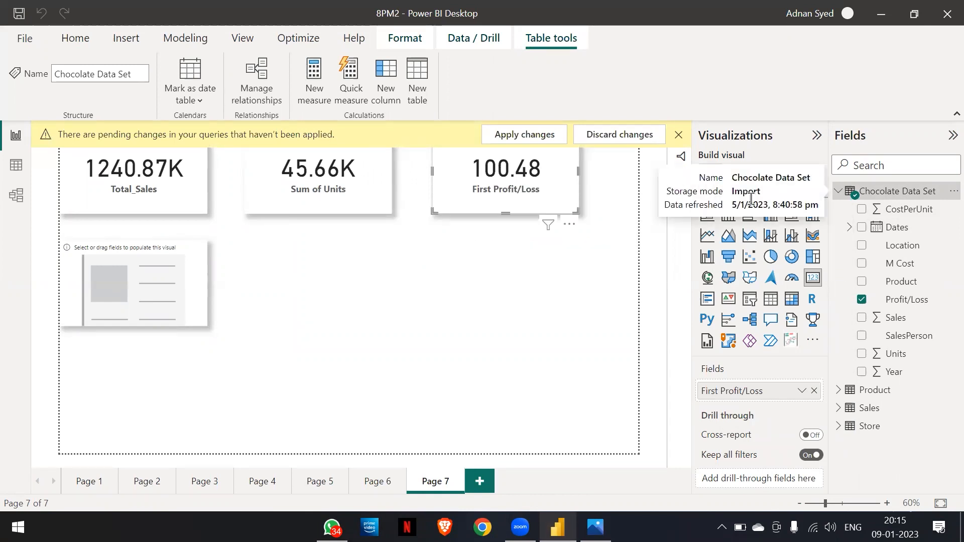
- Delete the First Profit/Loss, Sum of Units and Total_Sales cards from Page 7
left_click(519, 201)
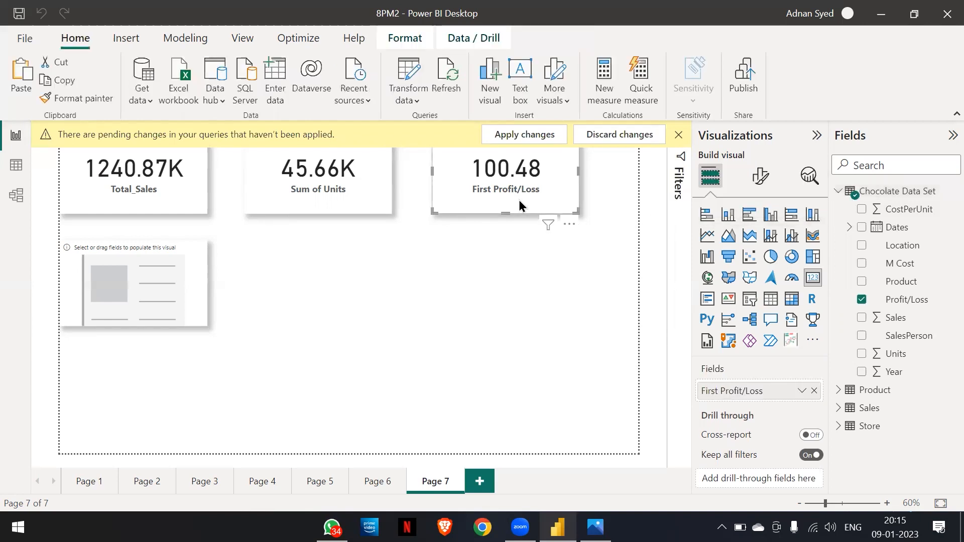
key("Delete")
left_click(371, 208)
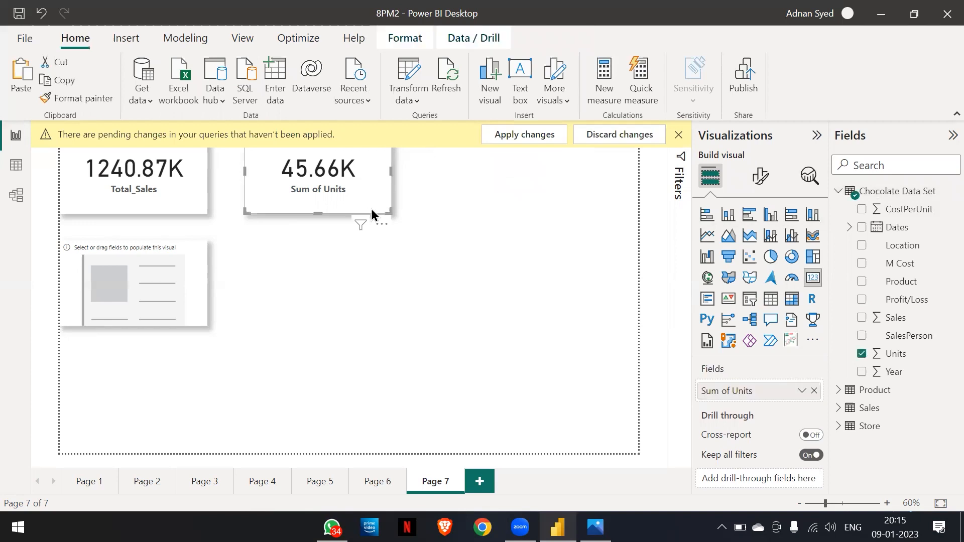
key("Delete")
left_click(194, 192)
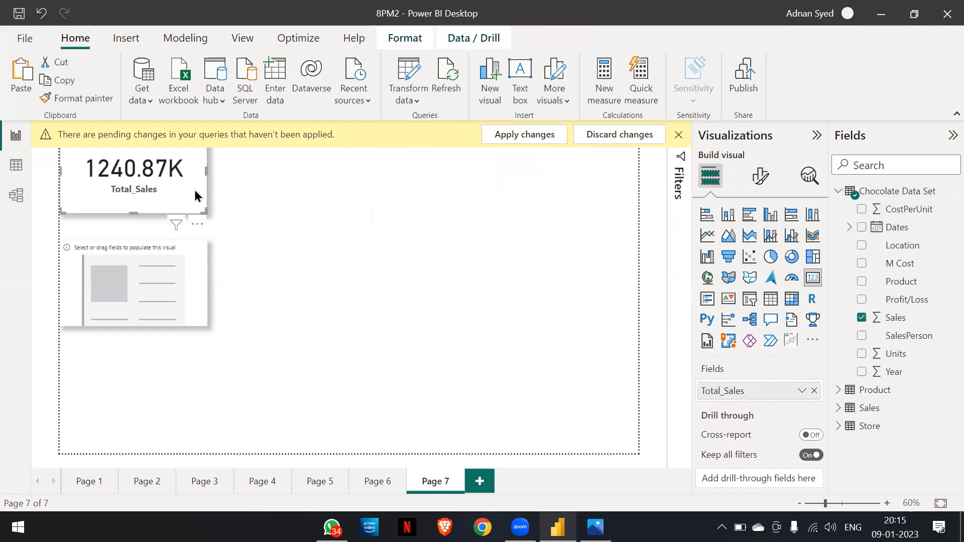
key("Delete")
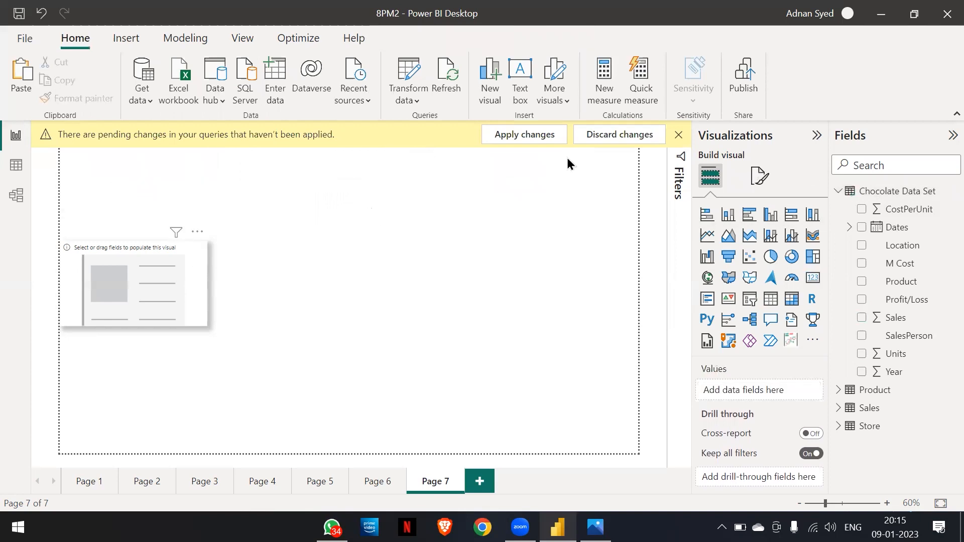
- Retry applying the pending query changes in the report, and once more in Model view
left_click(543, 140)
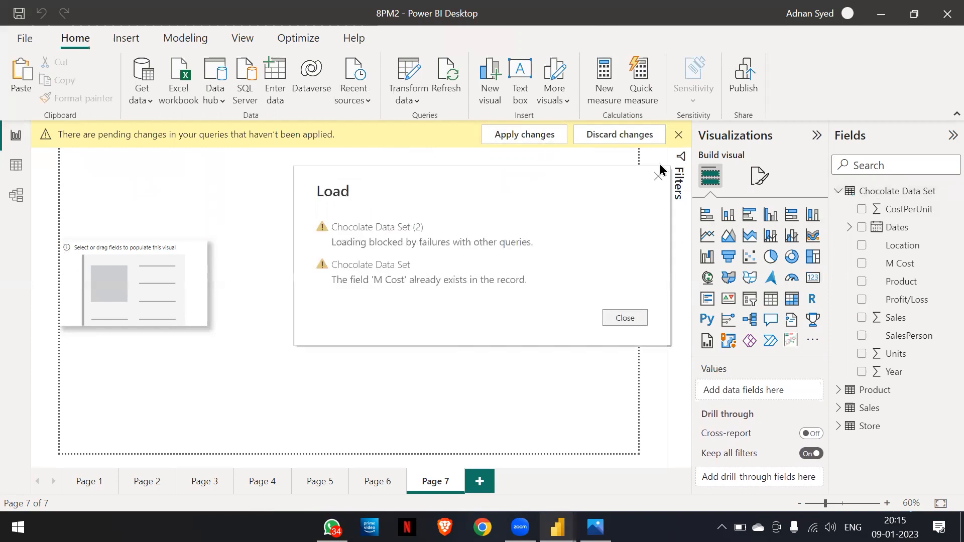
left_click(658, 177)
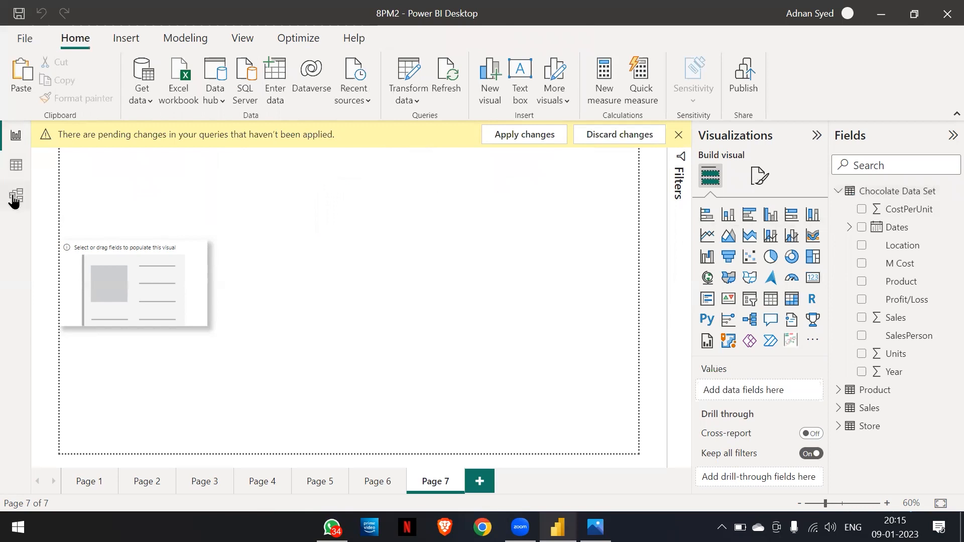
left_click(15, 197)
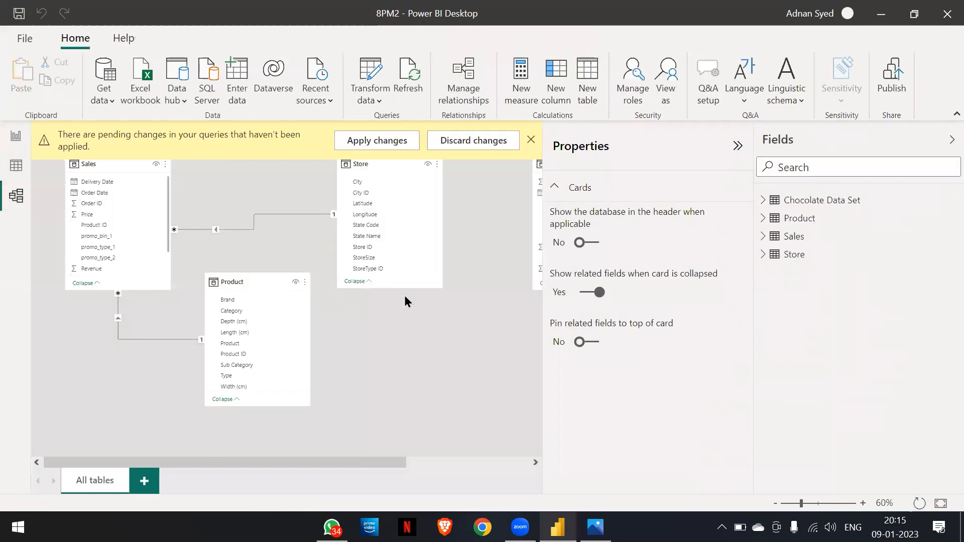
scroll(404, 295, "down", 3)
left_click(413, 143)
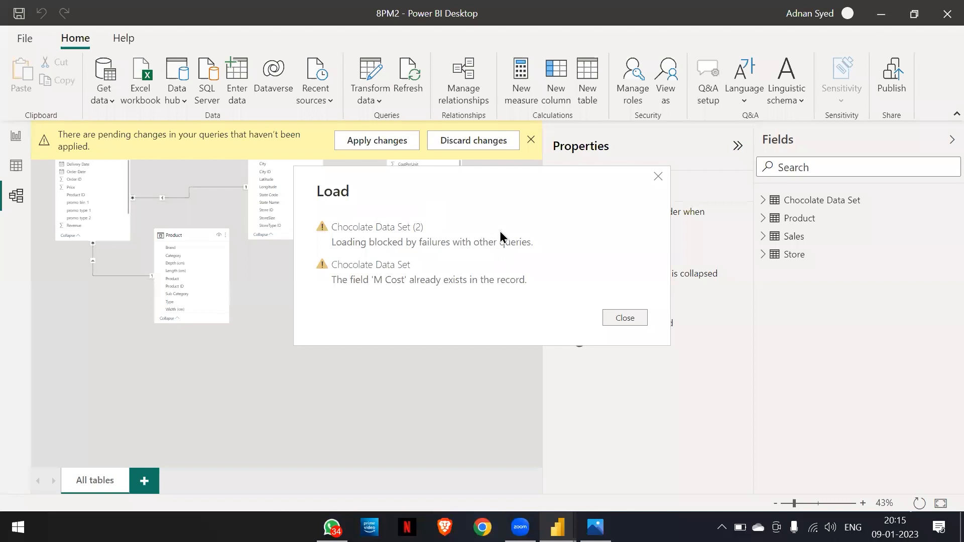
left_click(657, 177)
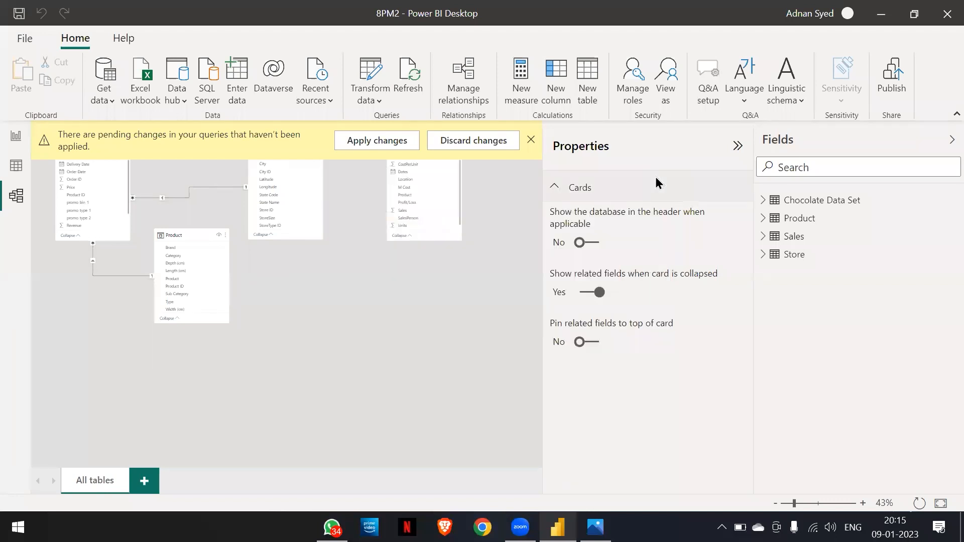
- Discard the pending query changes and delete the Chocolate Data Set table from the model
left_click(511, 138)
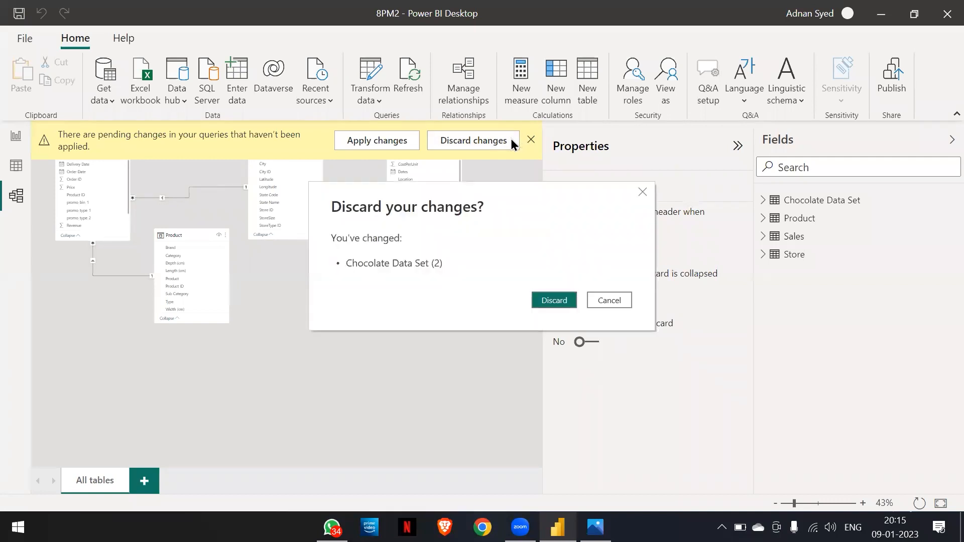
left_click(554, 300)
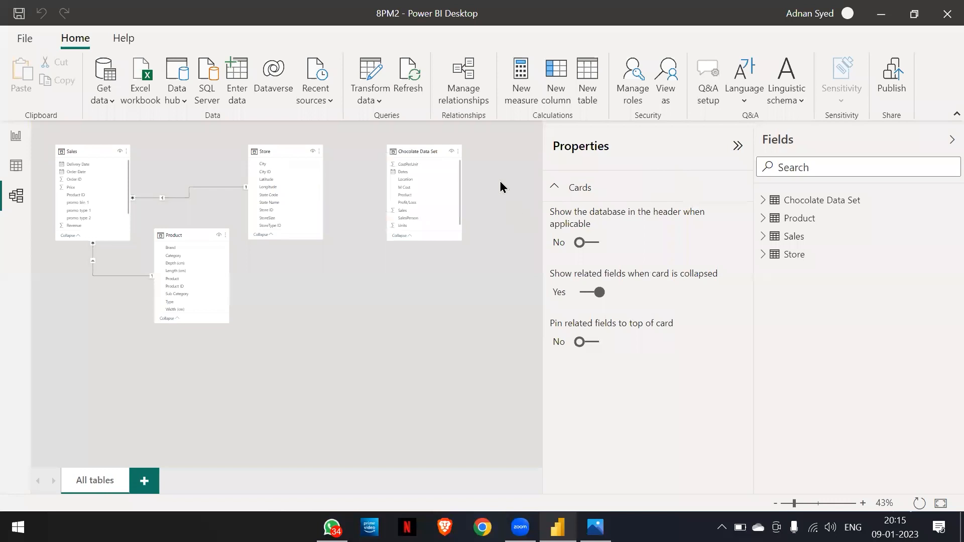
right_click(436, 152)
left_click(472, 345)
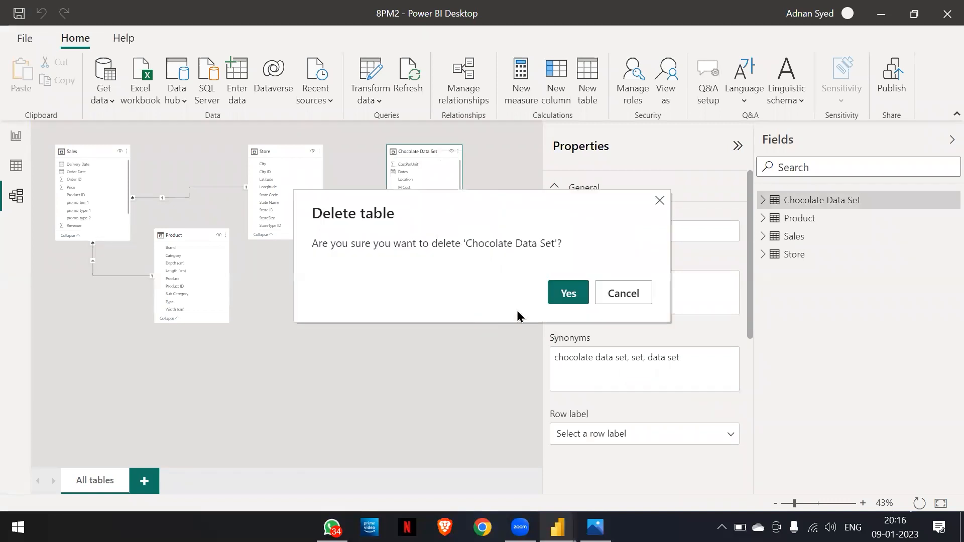
left_click(564, 297)
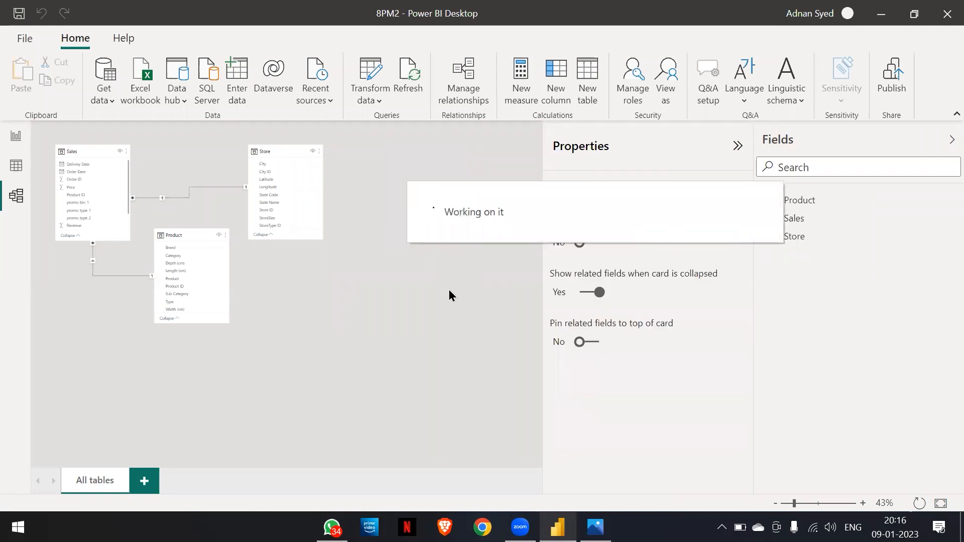
- In Report view, load the Chocolate Data Set sheet from the Chocolate Data Set Excel workbook
left_click(15, 135)
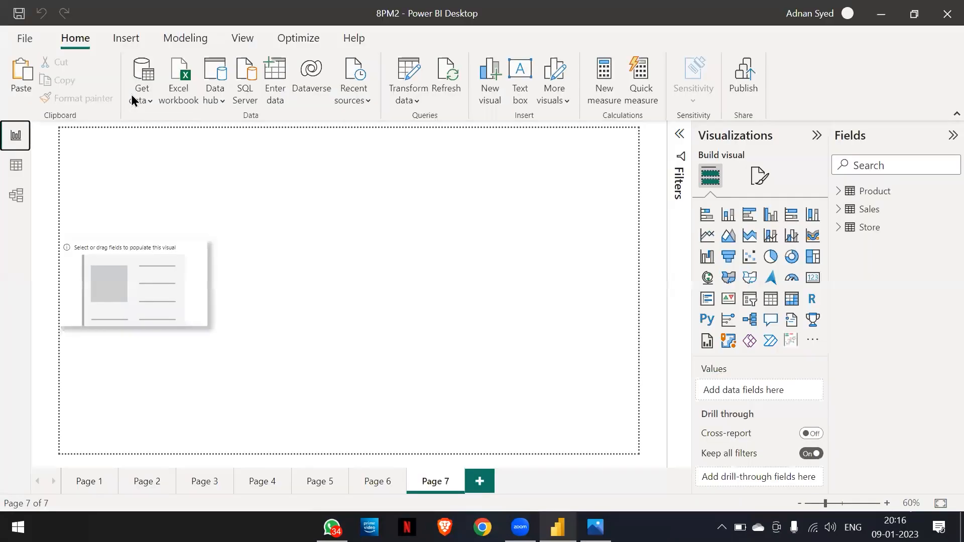
left_click(186, 80)
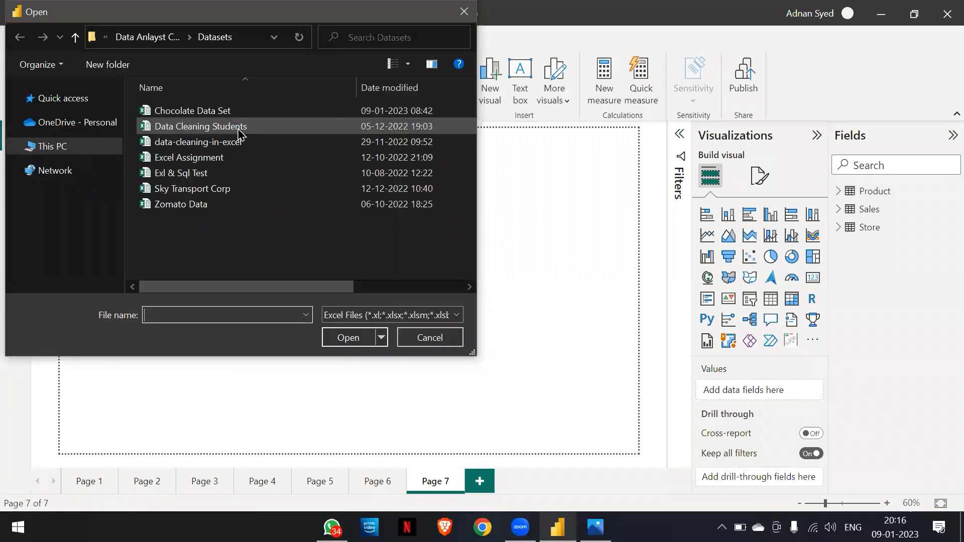
double_click(218, 114)
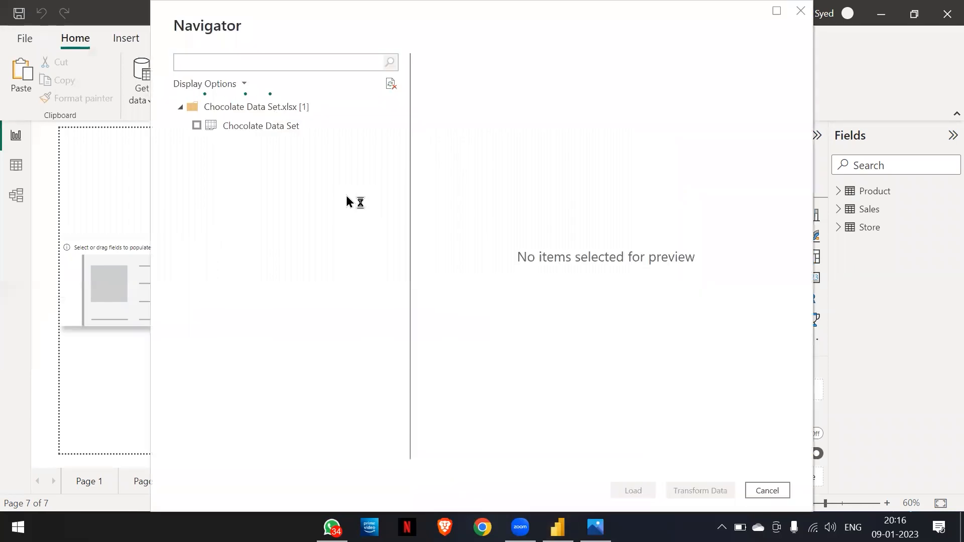
left_click(196, 126)
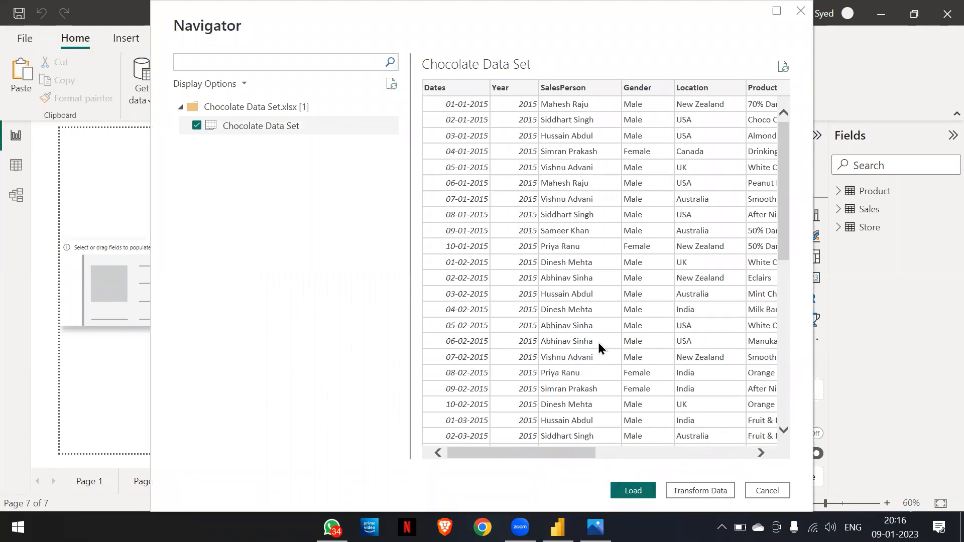
left_click(632, 490)
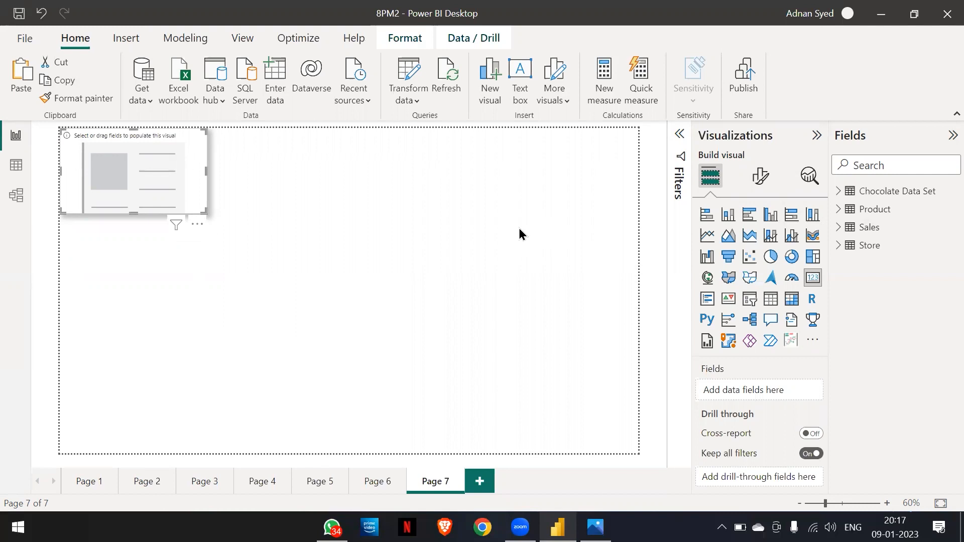
- Fill the empty card on Page 7 with the Sales field from the Chocolate Data Set table
left_click(835, 193)
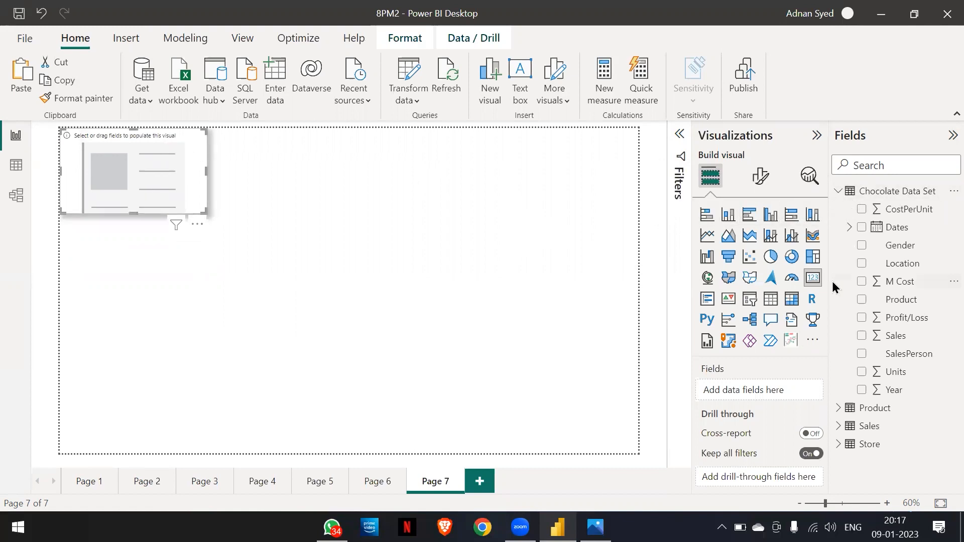
mouse_move(863, 336)
left_mouse_down()
mouse_move(774, 356)
mouse_move(740, 387)
mouse_move(910, 291)
mouse_move(872, 317)
mouse_move(872, 332)
left_mouse_up()
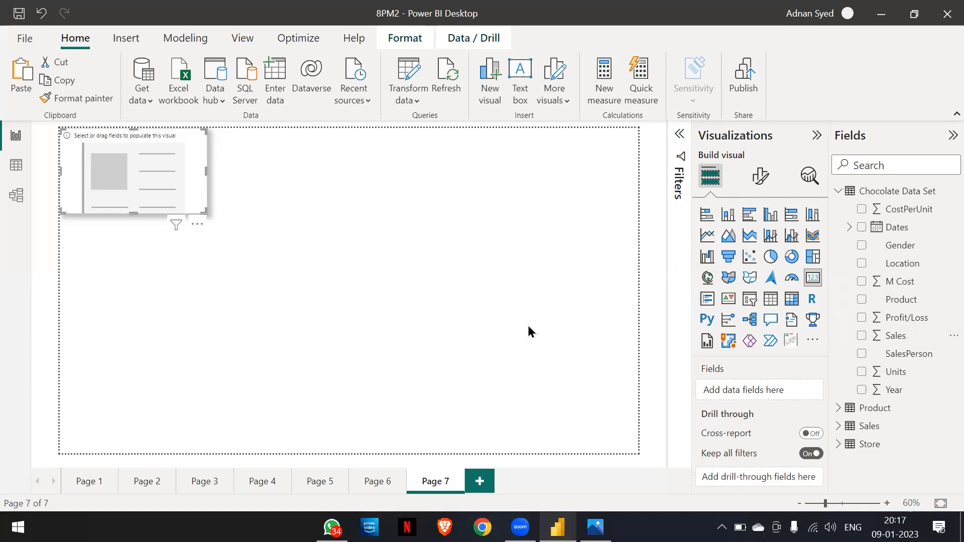
left_click_drag(860, 335, 731, 389)
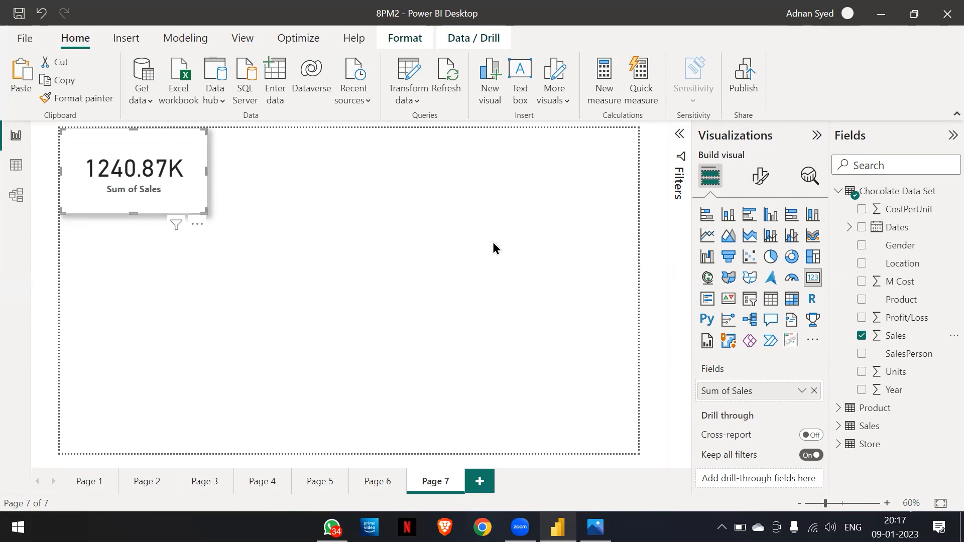
left_click(373, 224)
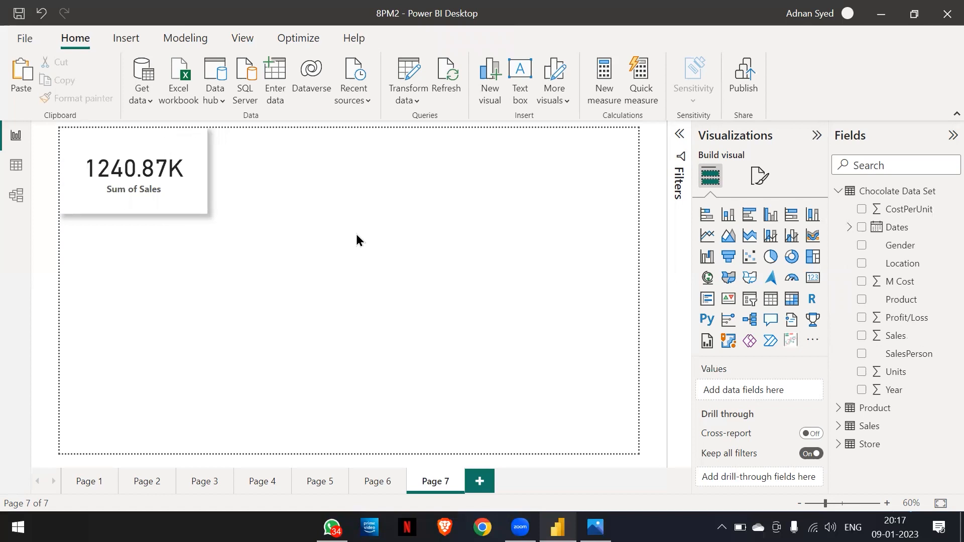
- Open Notepad and write the indented heading "Decomposition tree" on the first line
key("super+r")
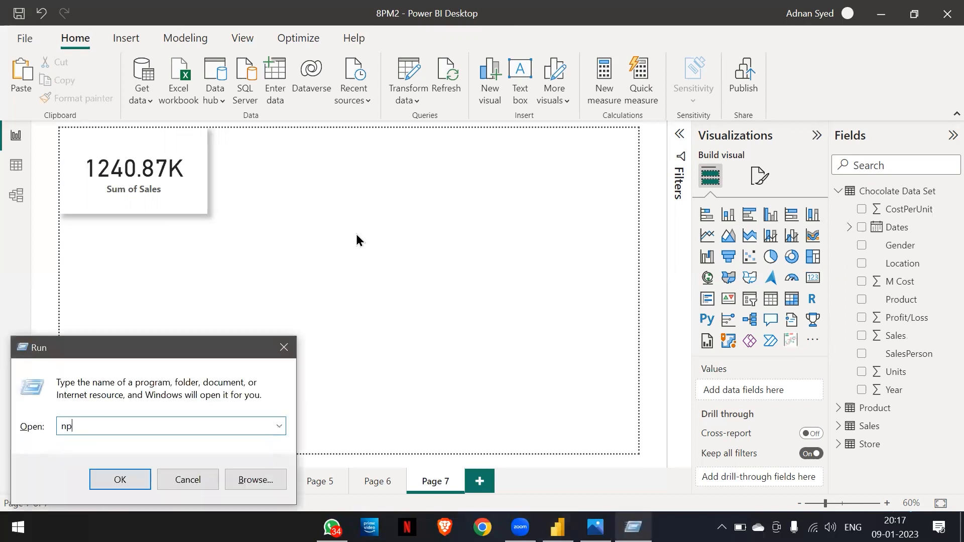
type("notepa")
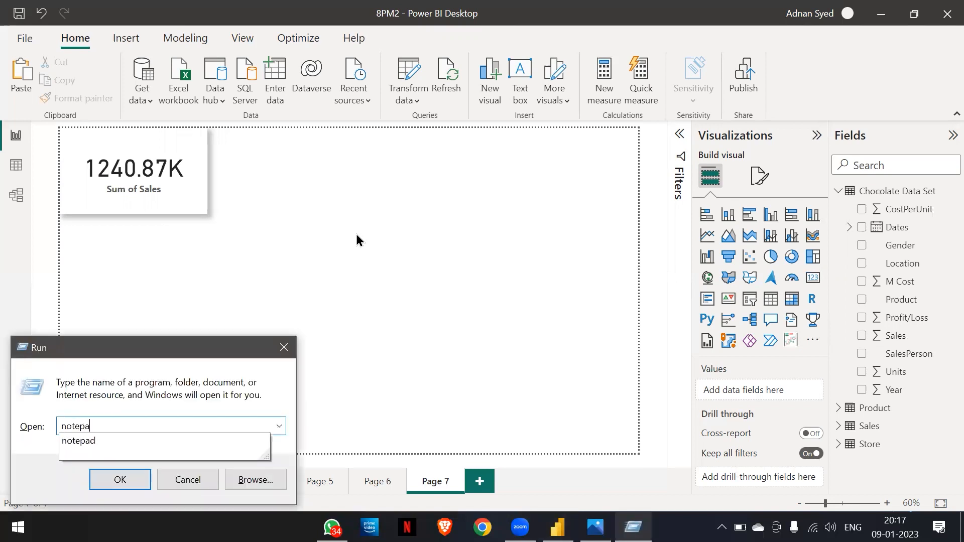
type("d")
key("Return")
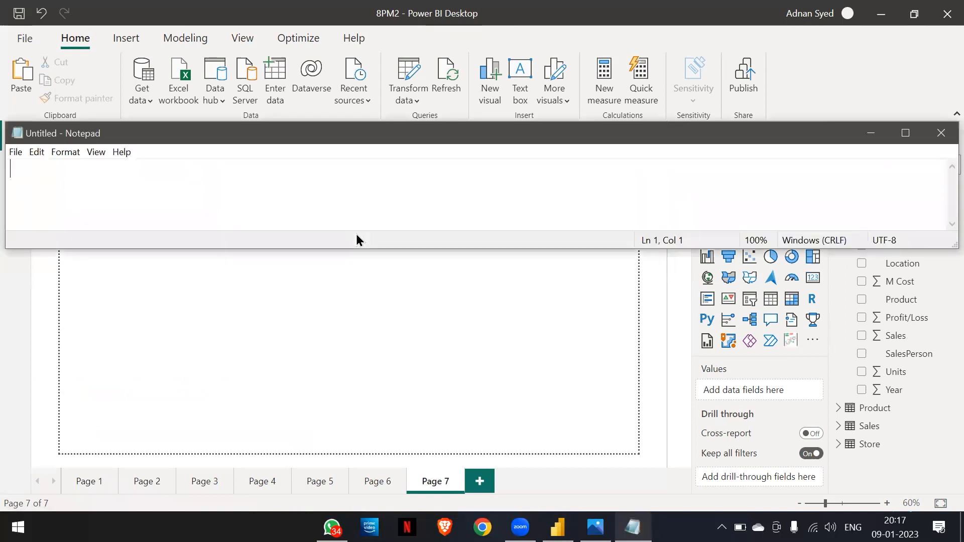
key("Tab")
key("Tab")
key("Tab")
key("Tab")
type("D")
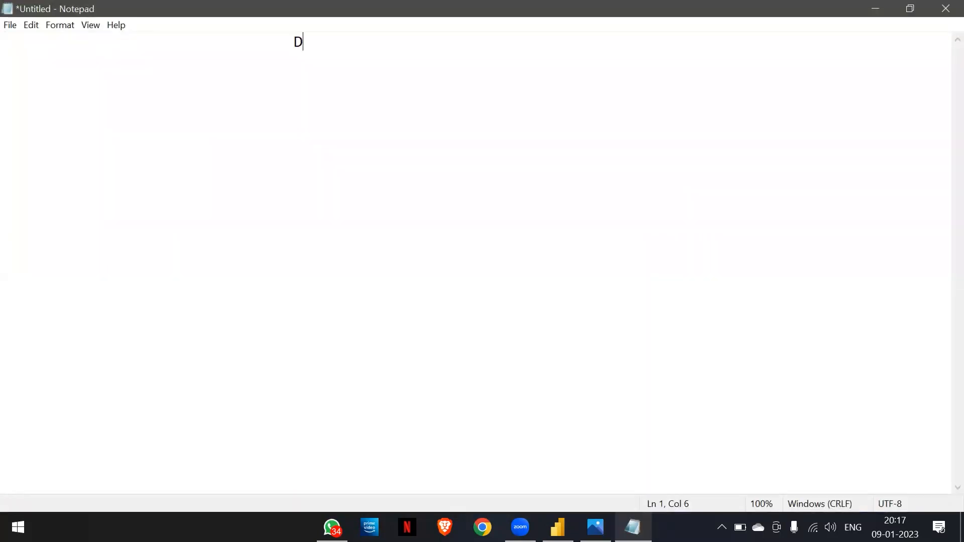
type("ecompositio")
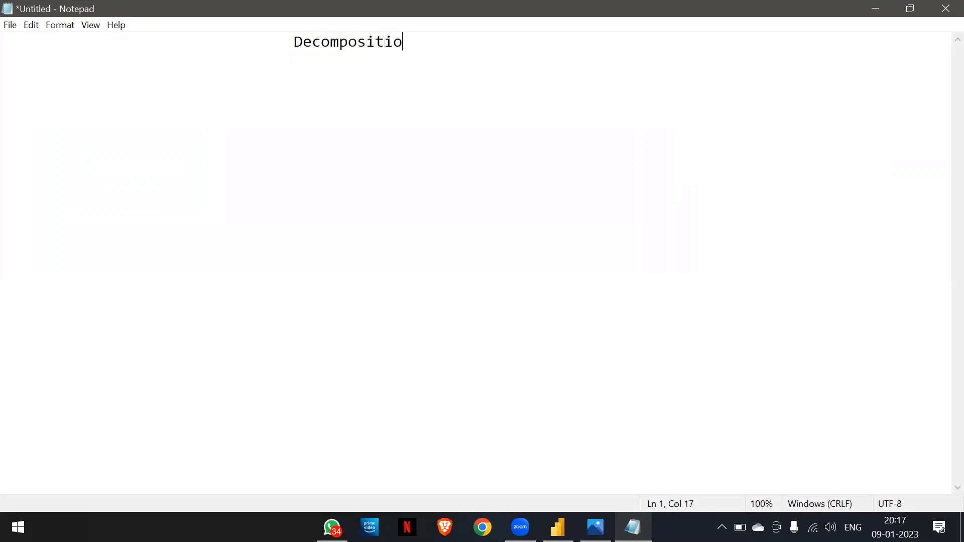
type("n tree")
key("Return")
- Write the indented line "it helps to breakdown the value into its constituent parts." below the heading
key("Tab")
key("Tab")
type("it")
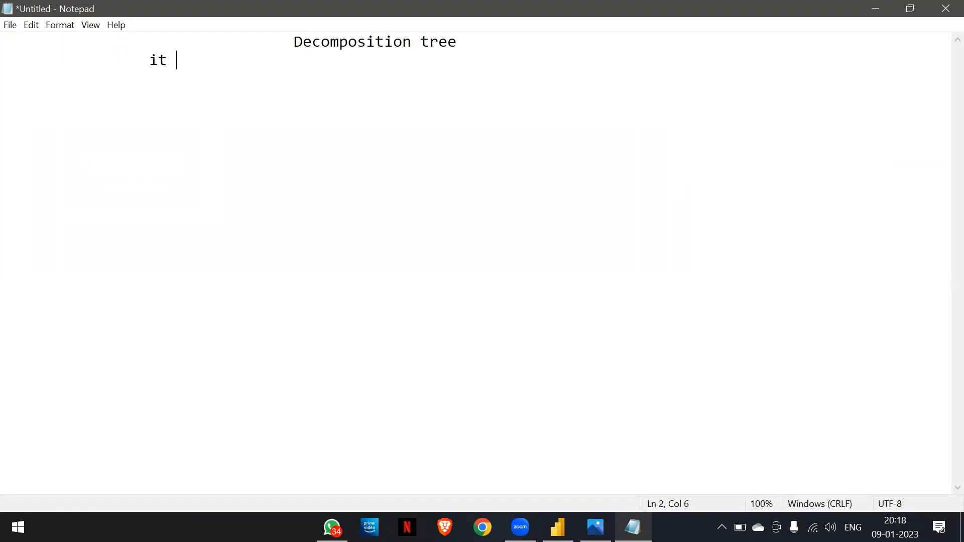
type("helps  to")
key("BackSpace")
key("BackSpace")
key("BackSpace")
key("BackSpace")
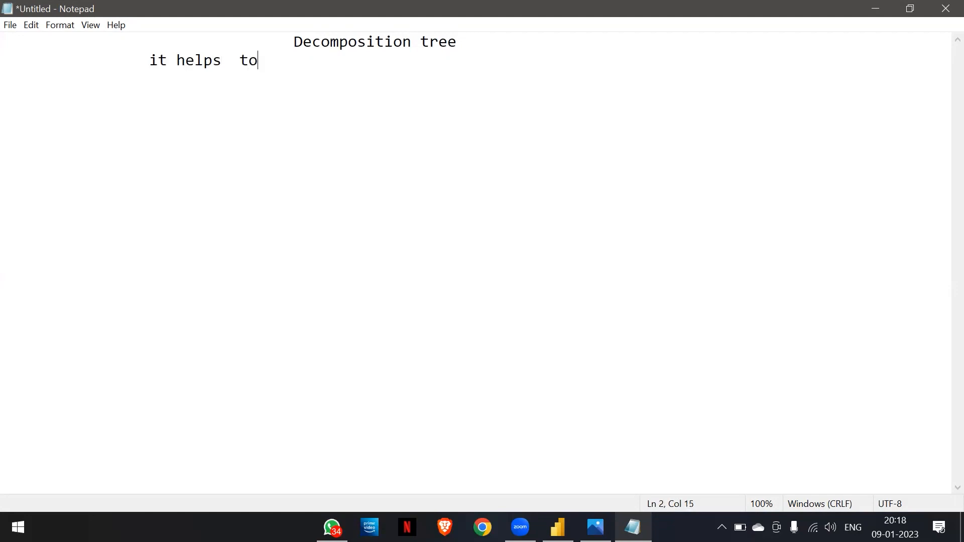
key("BackSpace")
key("BackSpace")
type("s th")
key("BackSpace")
type("o break")
type("down ")
type("of")
key("BackSpace")
key("BackSpace")
type("the value in")
key("BackSpace")
type("to its ")
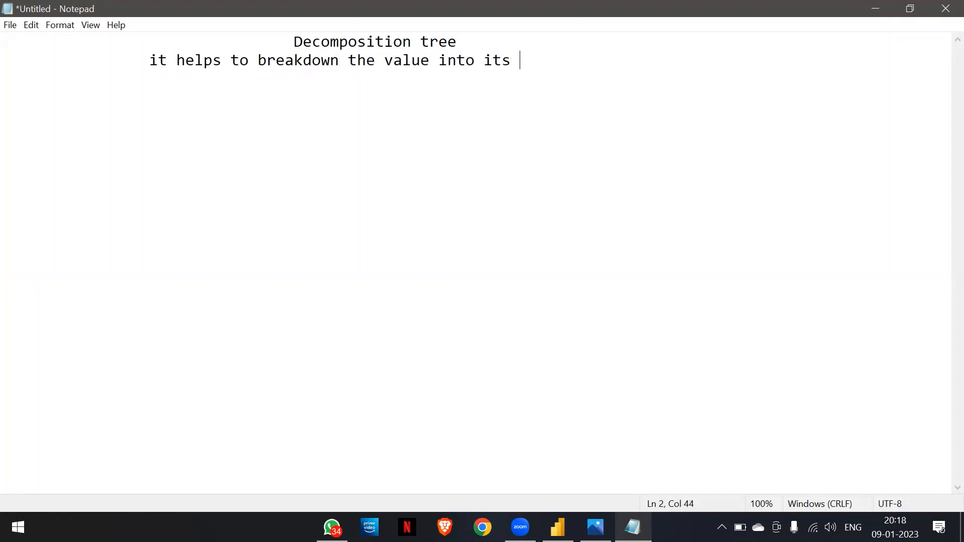
type("co")
key("BackSpace")
type("po")
key("BackSpace")
key("BackSpace")
type("os")
key("BackSpace")
type("nstituent parts.")
key("Return")
- Switch back to Power BI Desktop and shrink the Sum of Sales card in the page's corner
key("alt+Tab")
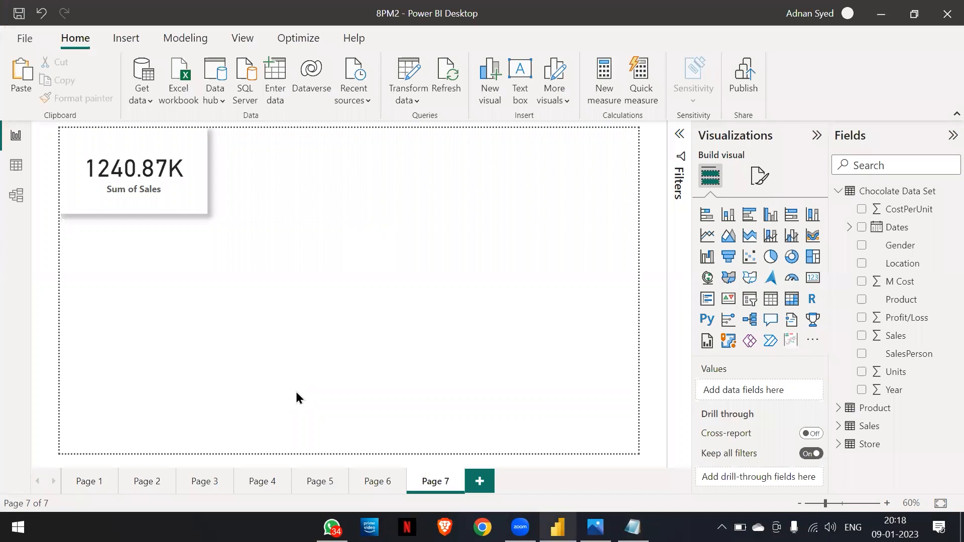
left_click(201, 207)
left_click_drag(207, 213, 190, 184)
- Add a decomposition tree visual beside and below the card, enlarged to the page's lower far corner
left_click(455, 235)
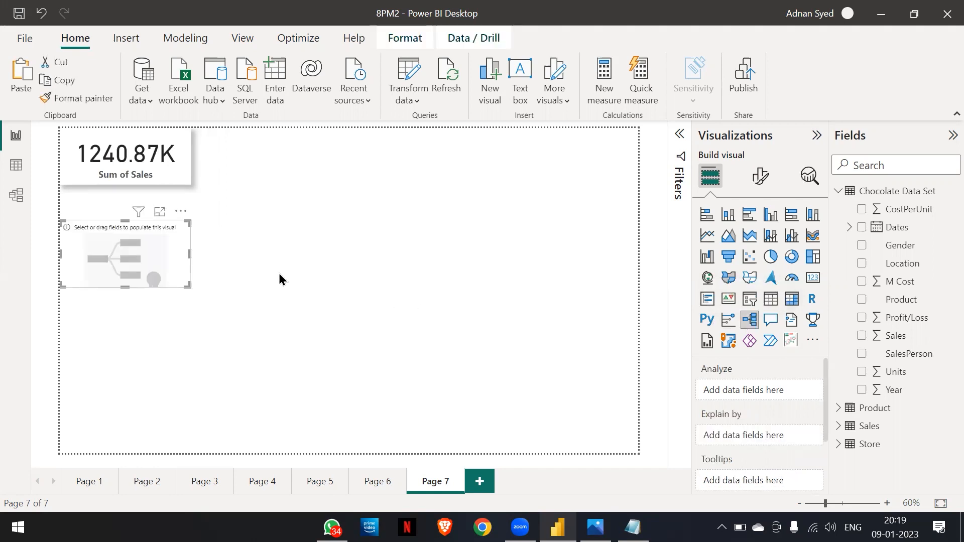
left_click_drag(153, 249, 266, 206)
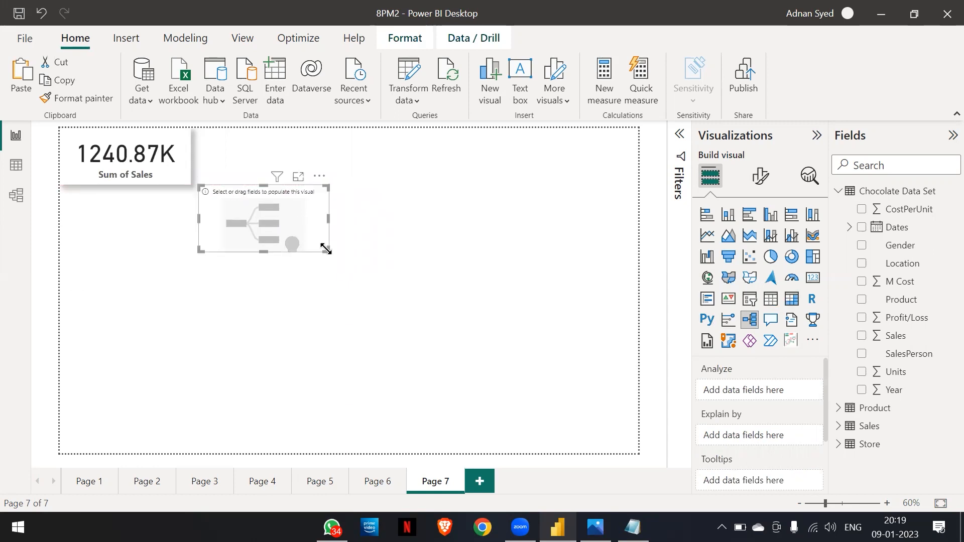
left_click_drag(326, 249, 642, 465)
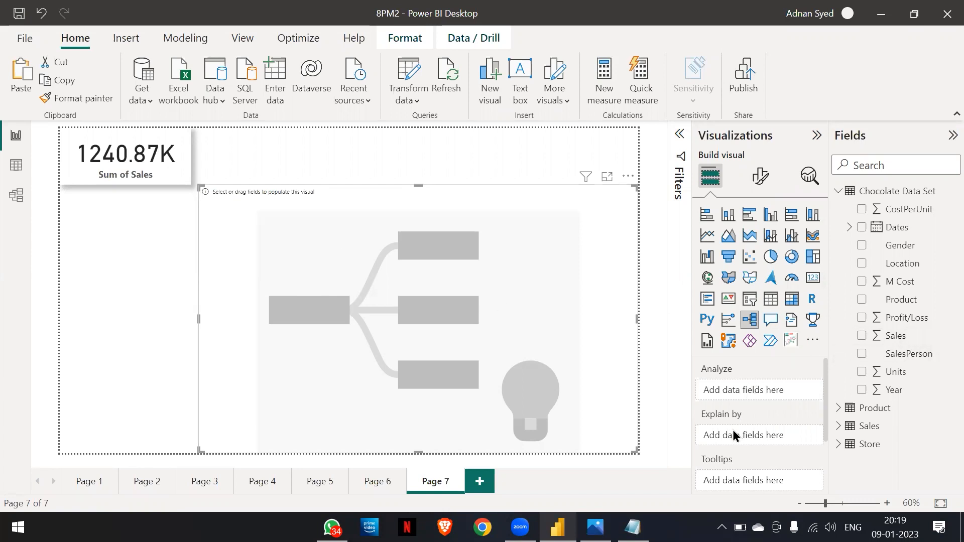
- Assign the Sales field of the Chocolate Data Set as the value the decomposition tree analyzes
left_click(179, 158)
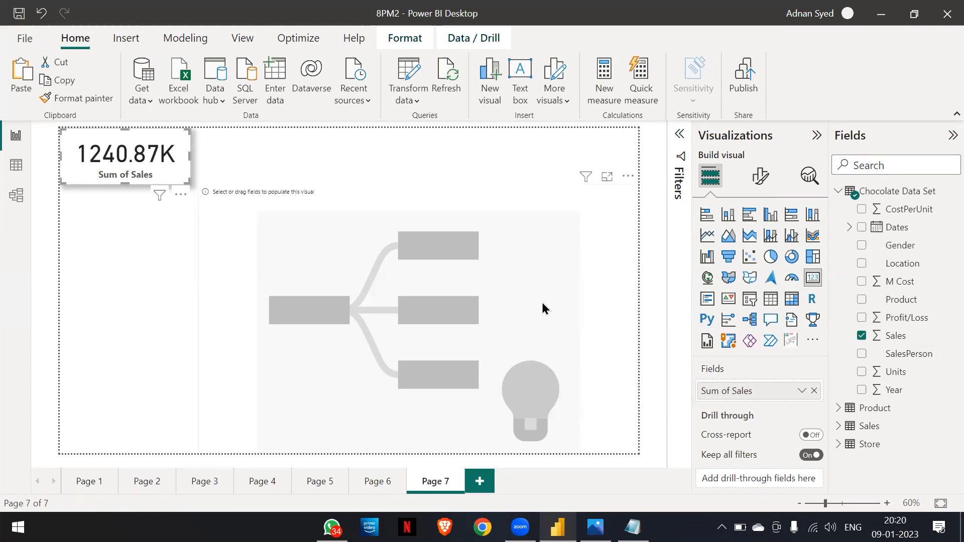
left_click(404, 203)
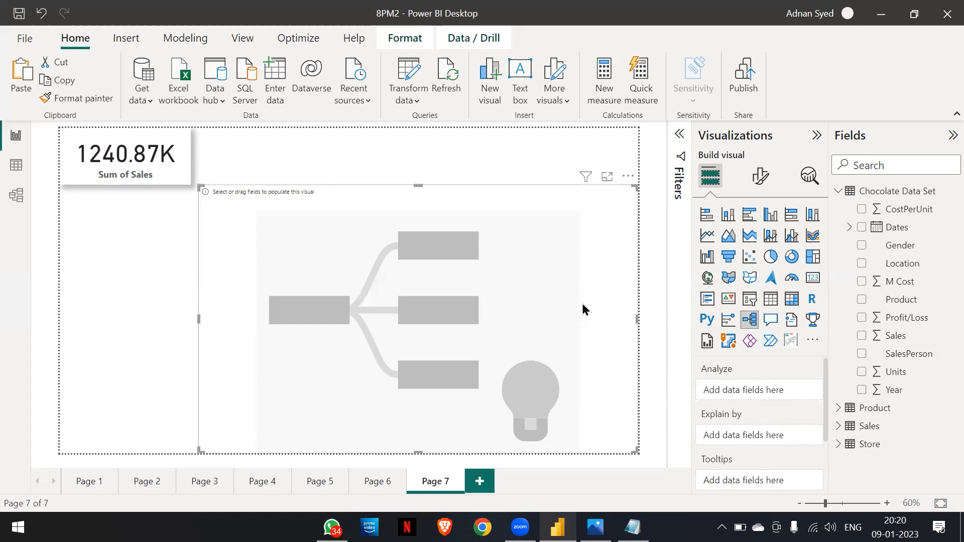
left_click_drag(854, 342, 731, 394)
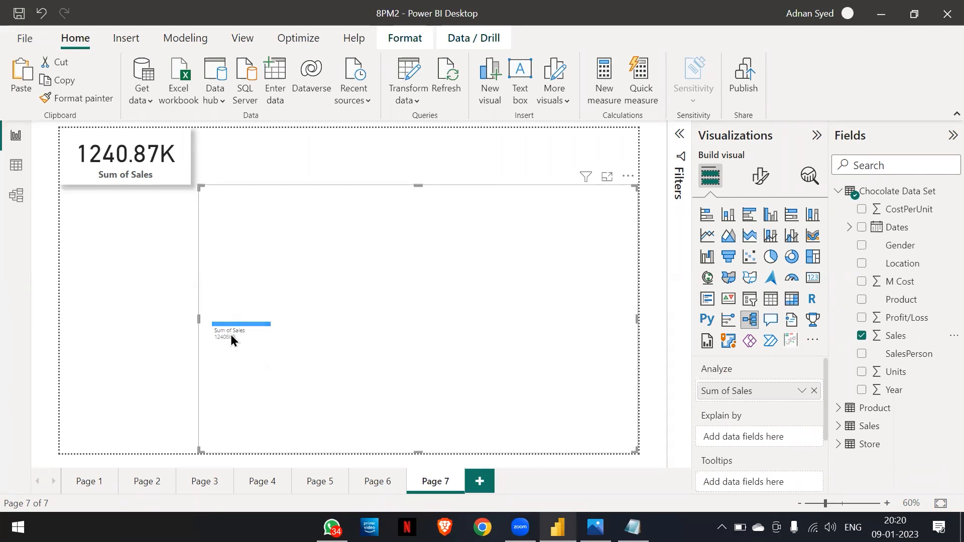
mouse_move(231, 335)
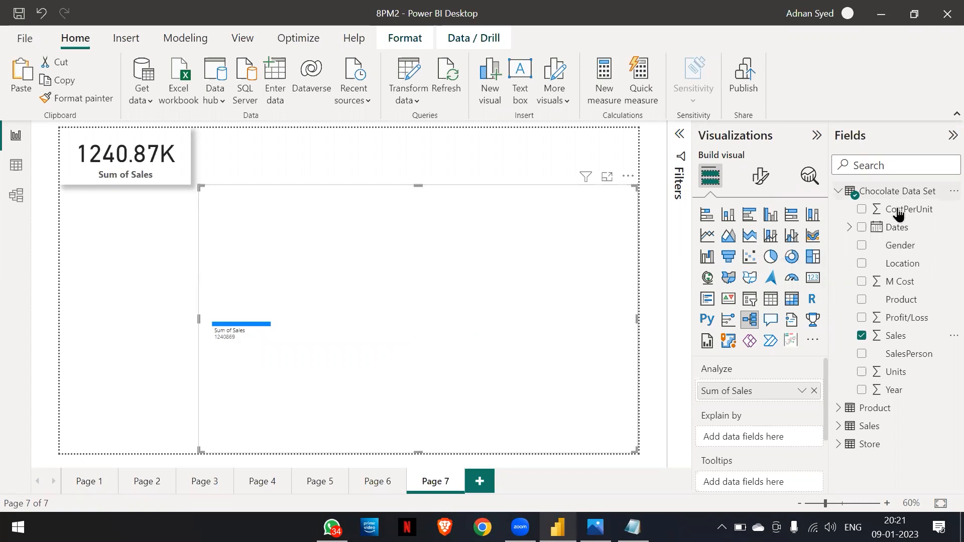
- Assign Gender as the decomposition tree's Explain by field
left_click_drag(891, 245, 737, 432)
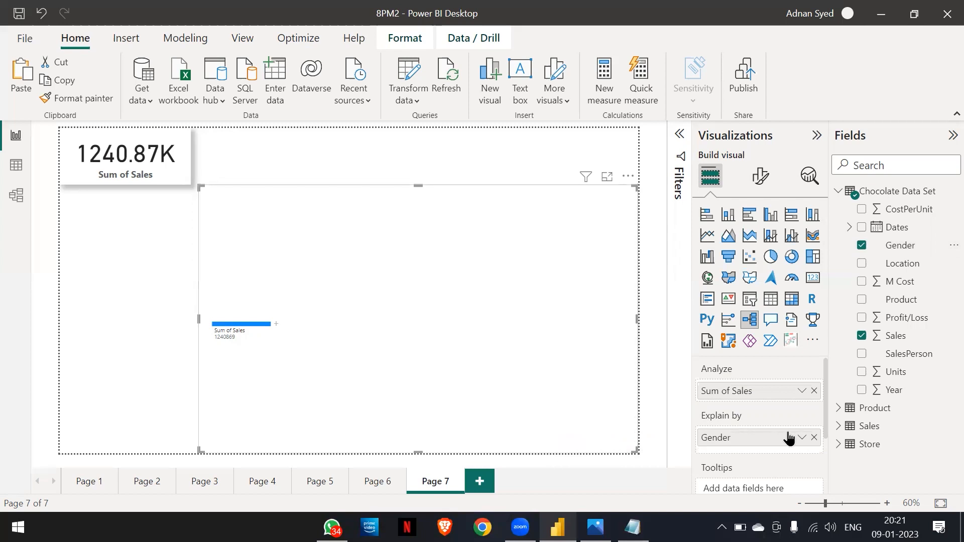
left_click(814, 438)
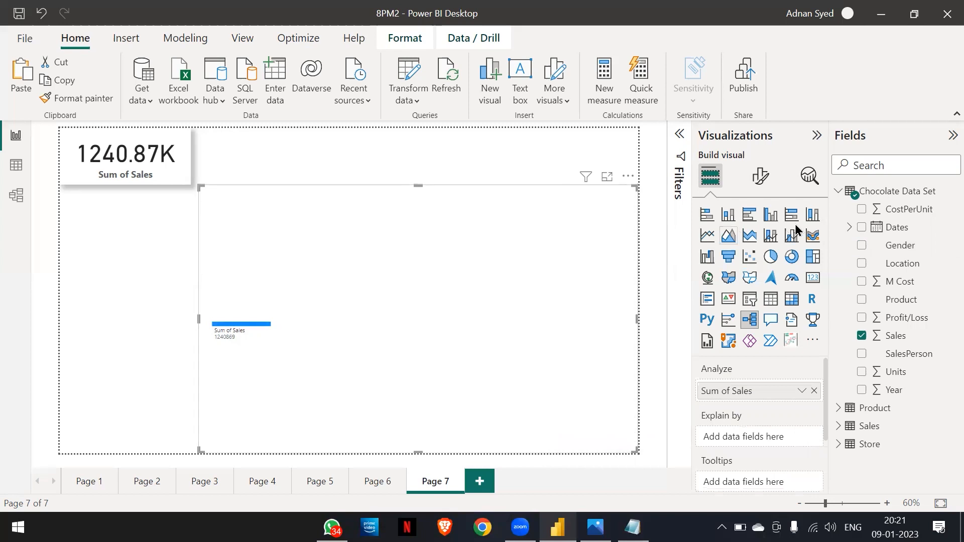
left_click_drag(850, 248, 719, 437)
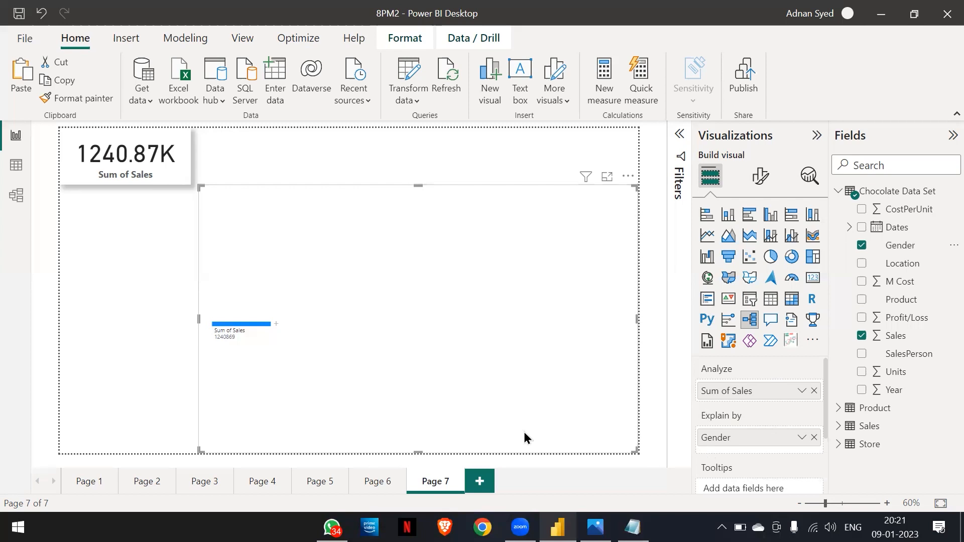
- Split the Sum of Sales node by High value and inspect the sales of the Male branch
left_click(276, 325)
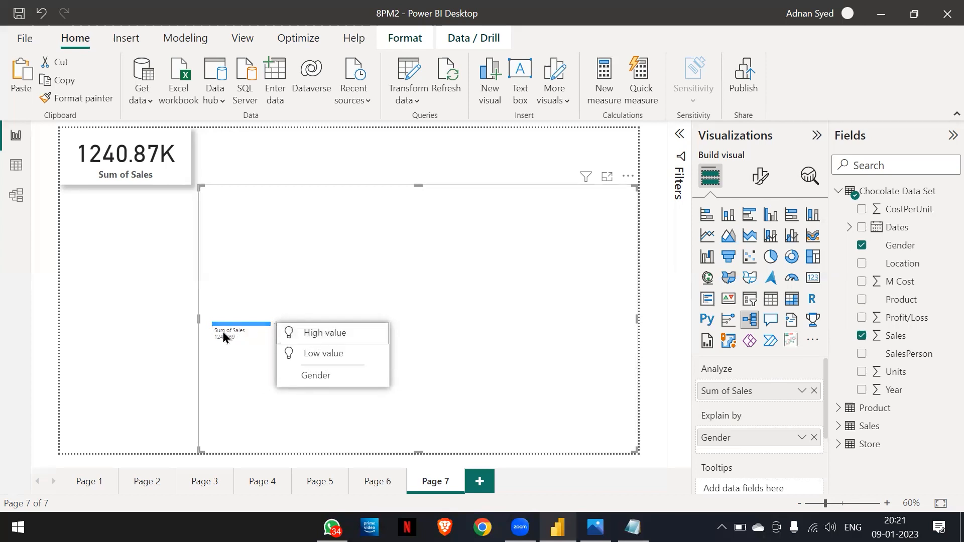
left_click(305, 334)
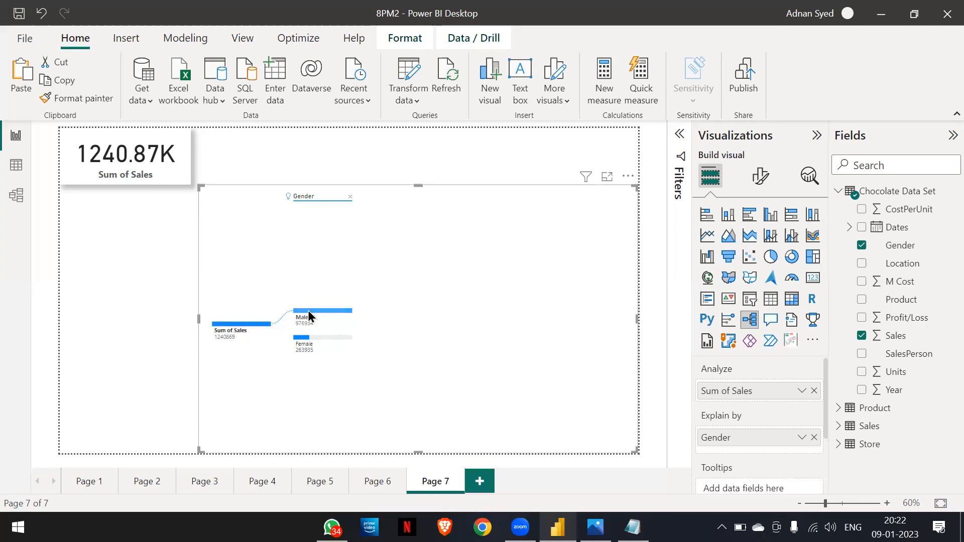
mouse_move(328, 313)
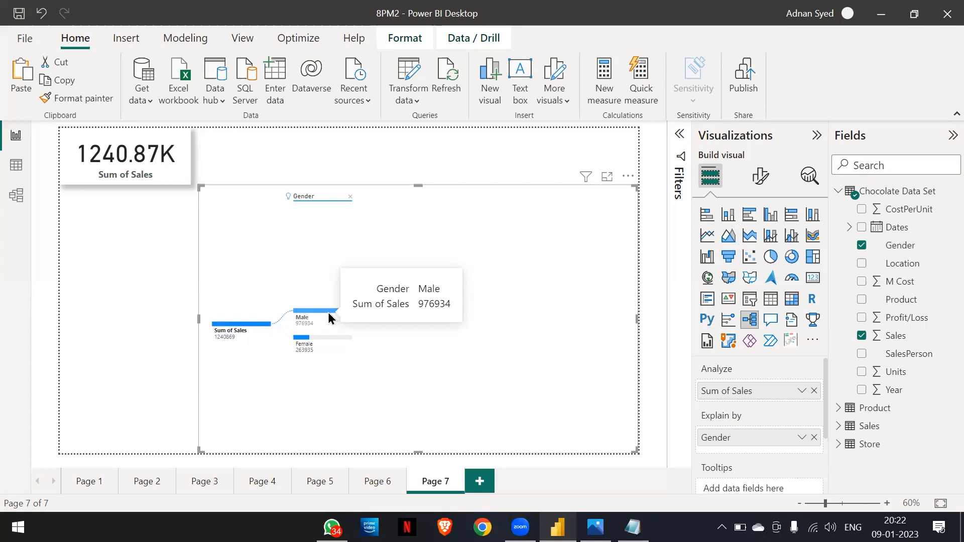
- Remove the Gender level and split the Sum of Sales node by Low value, checking the Female and Male branches
mouse_move(314, 338)
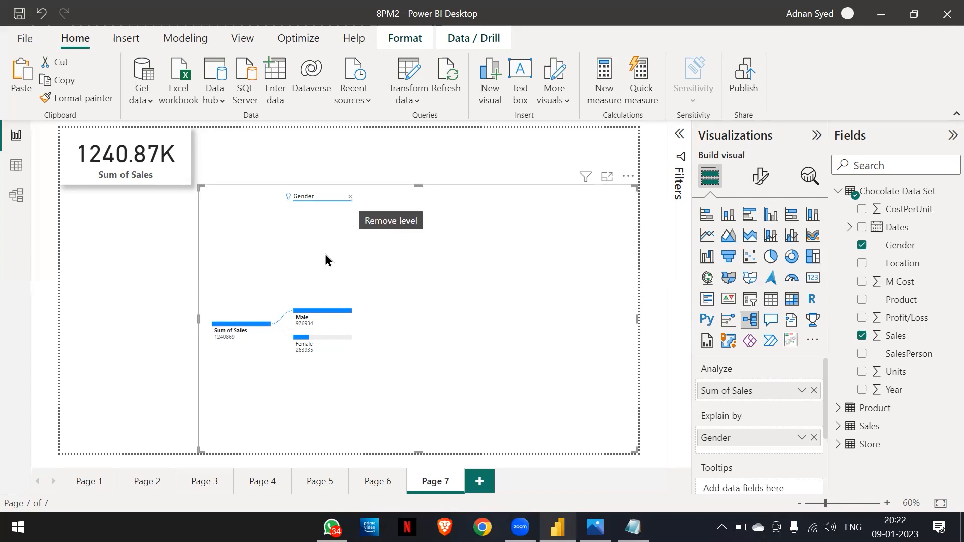
left_click(349, 198)
left_click(275, 325)
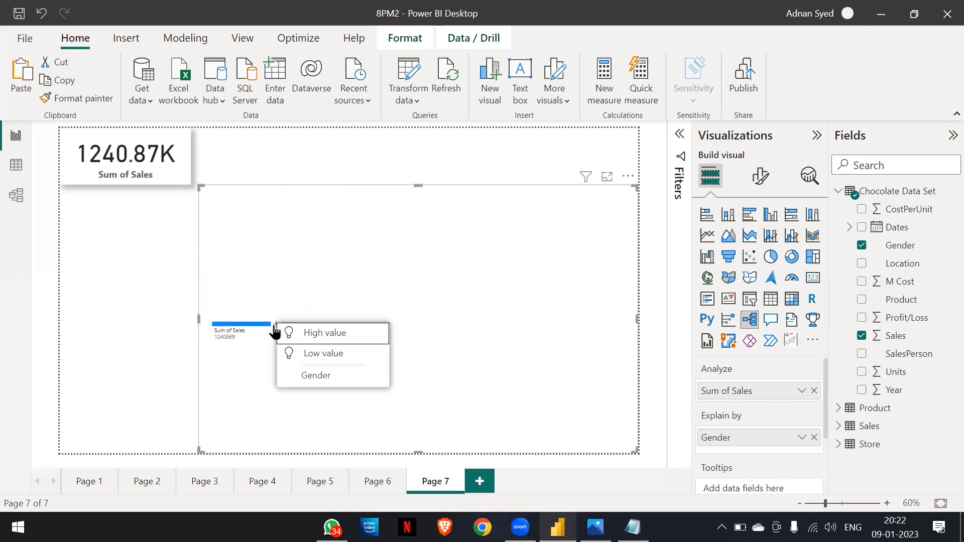
left_click(297, 360)
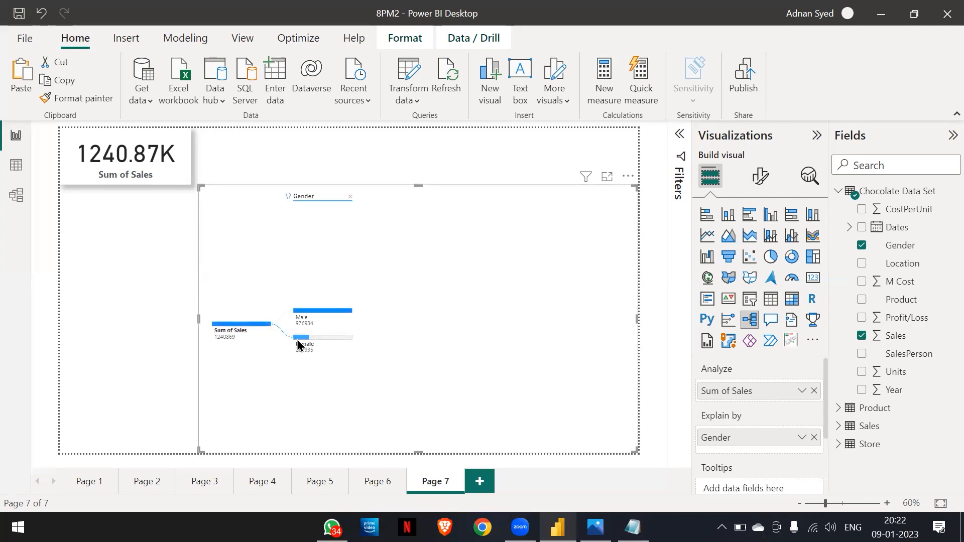
mouse_move(300, 345)
mouse_move(309, 319)
- Move the decomposition tree up beside the sales card and add SalesPerson to its Explain by fields
left_click_drag(490, 186, 487, 137)
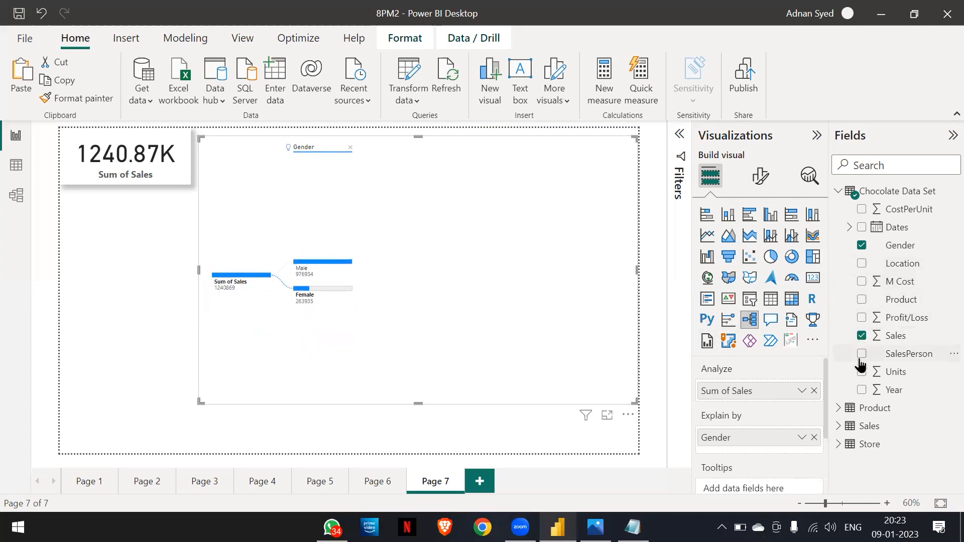
left_click_drag(860, 360, 740, 447)
left_click_drag(863, 354, 757, 445)
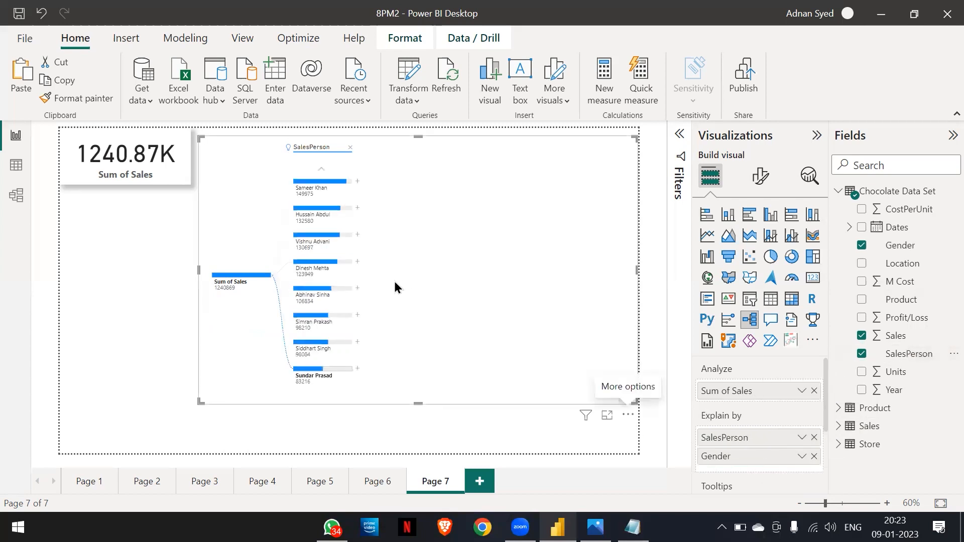
- Remove the tree's SalesPerson level and split the Sum of Sales node by High value
left_click(351, 148)
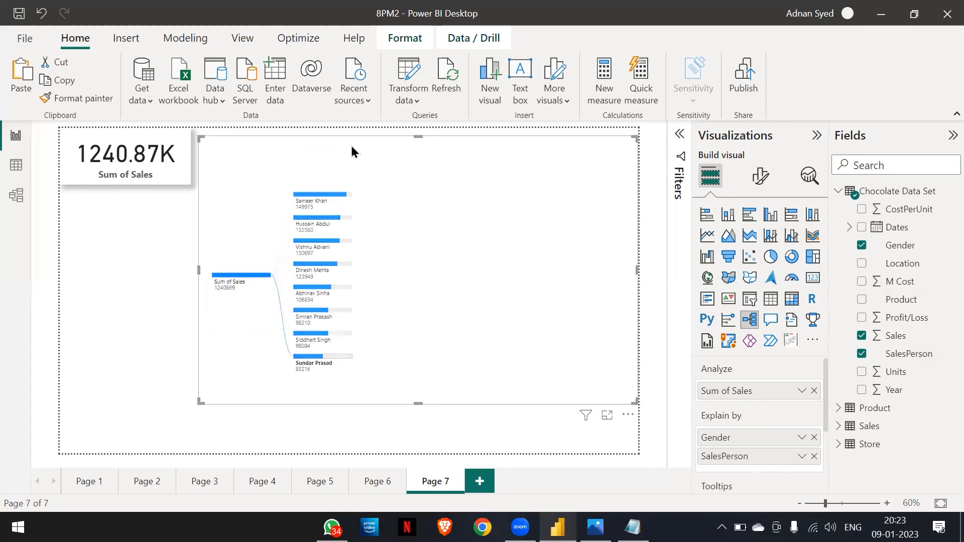
left_click(274, 276)
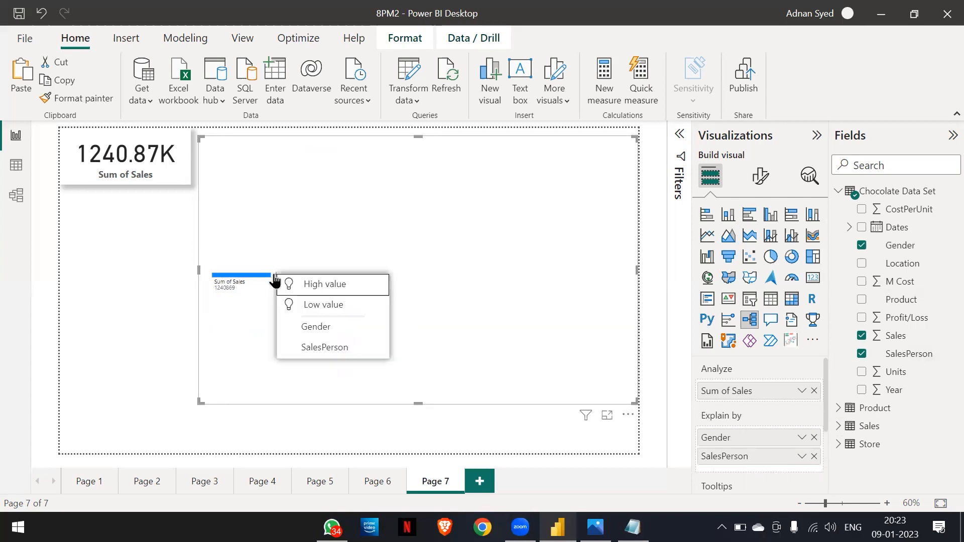
left_click(310, 285)
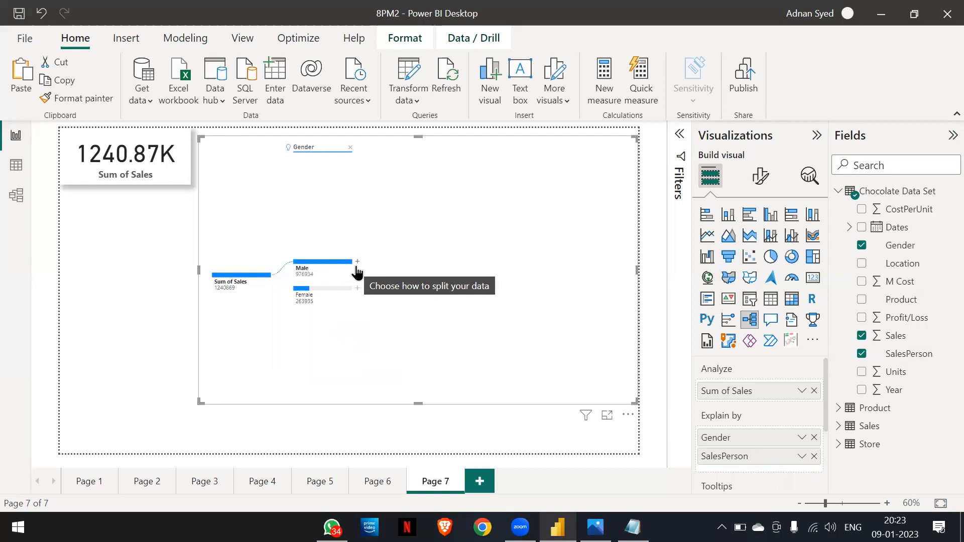
- Split the Male node by High value and inspect the sales of the highest-selling salesperson
left_click(356, 271)
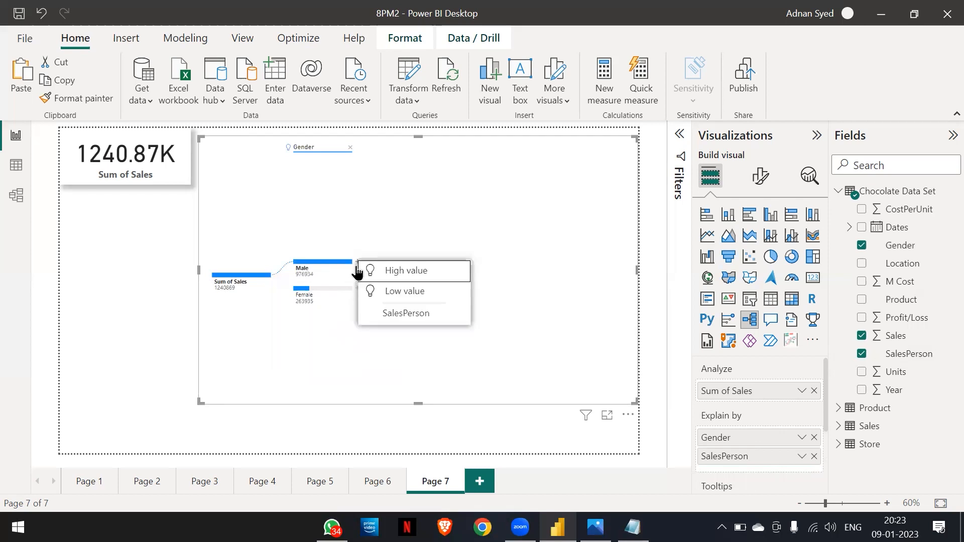
left_click(374, 271)
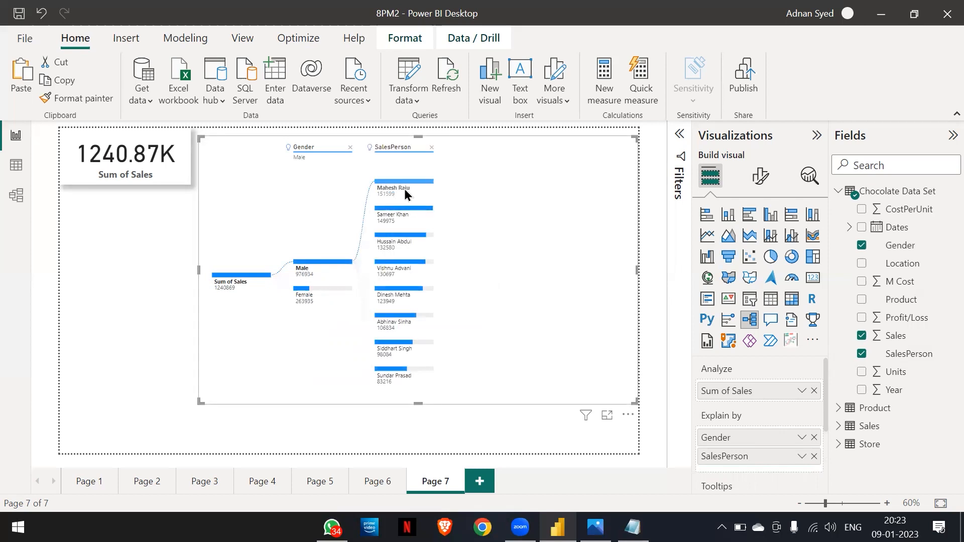
mouse_move(404, 194)
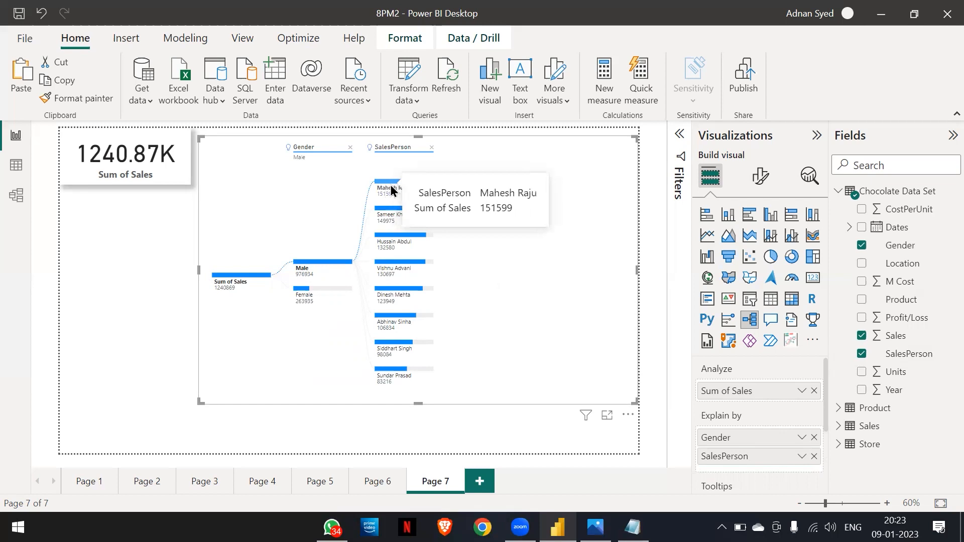
- Remove the SalesPerson level, split the Female node by Low value, and inspect the lowest-selling salesperson's sales
left_click(431, 148)
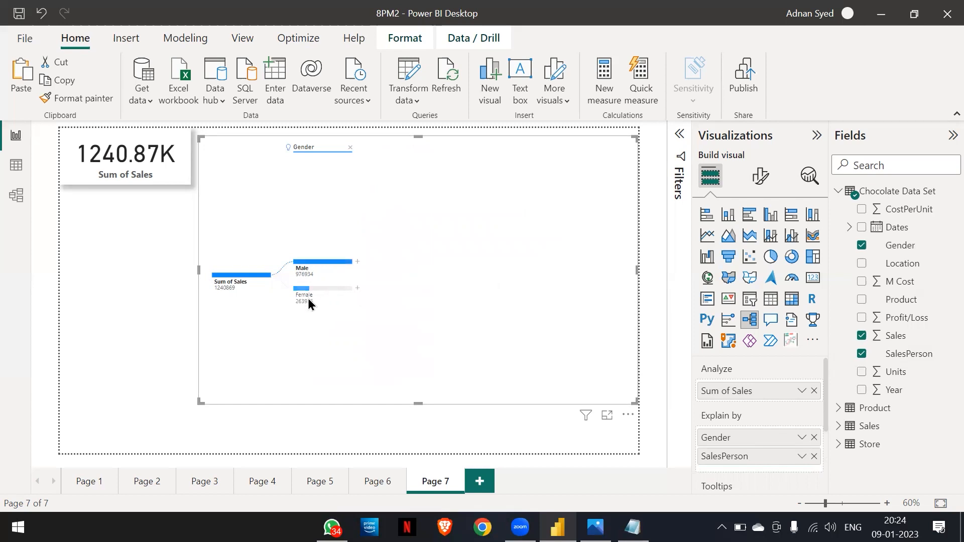
left_click(357, 291)
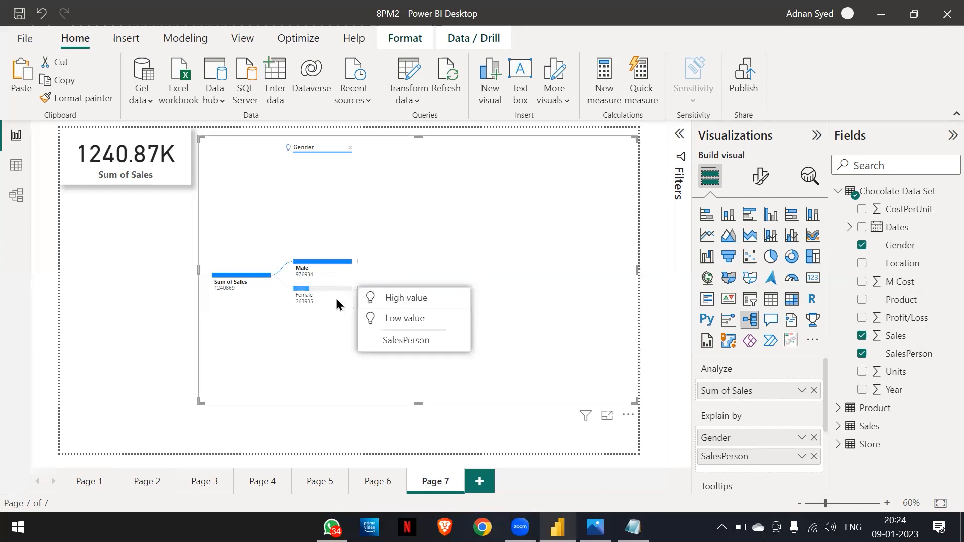
mouse_move(301, 296)
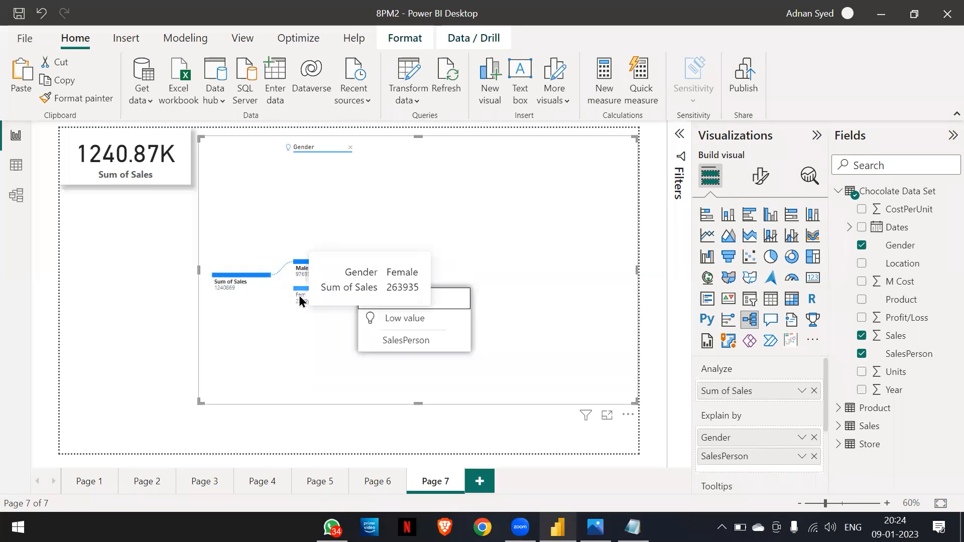
left_click(376, 321)
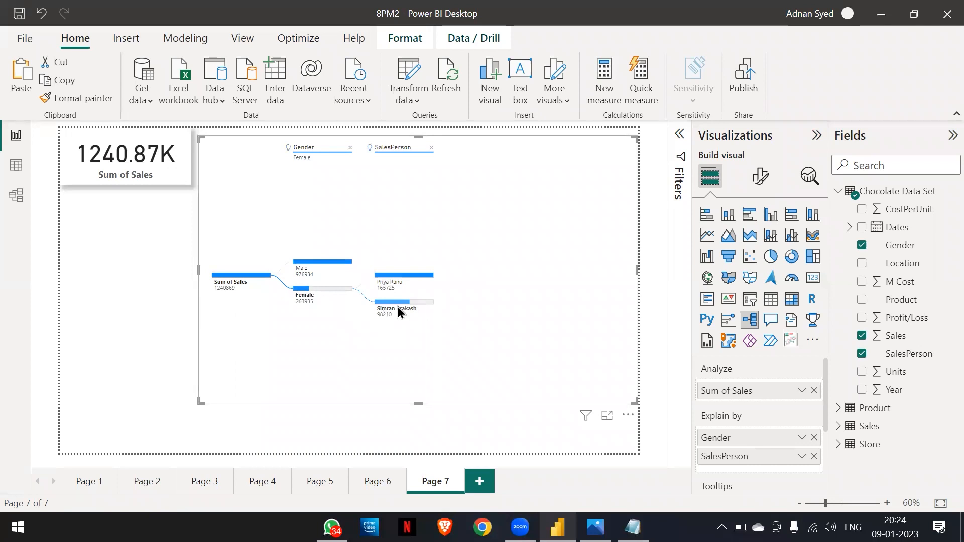
mouse_move(415, 308)
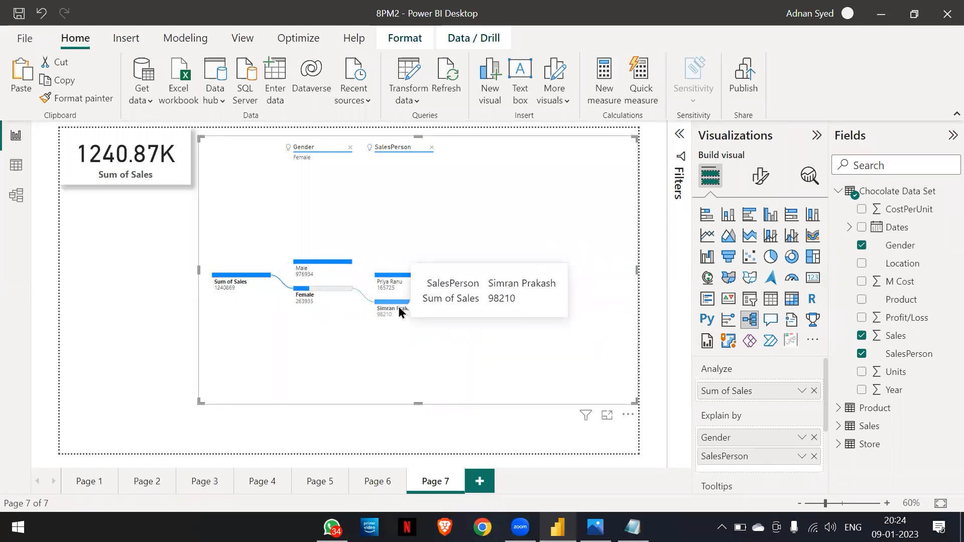
- Set the font size of the decomposition tree's category labels to 13
left_click(762, 176)
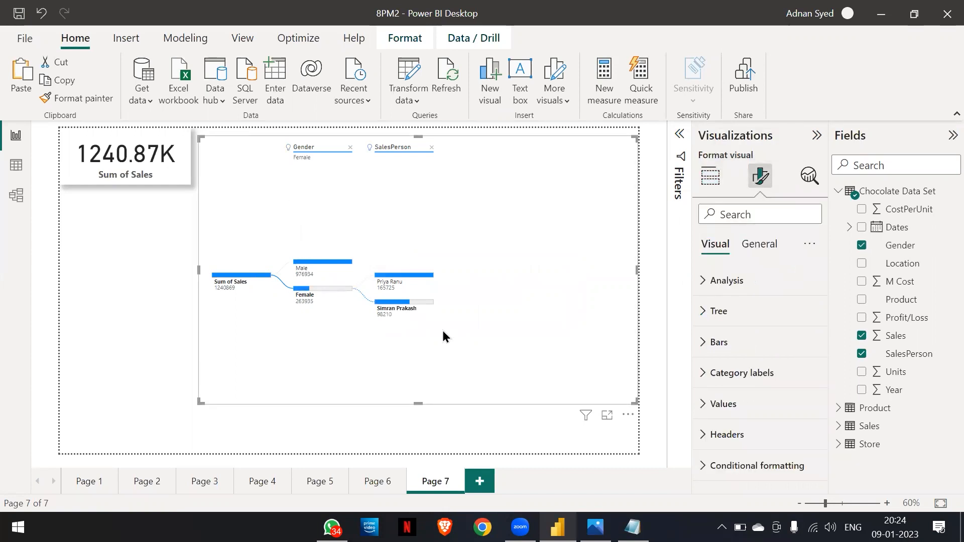
right_click(702, 382)
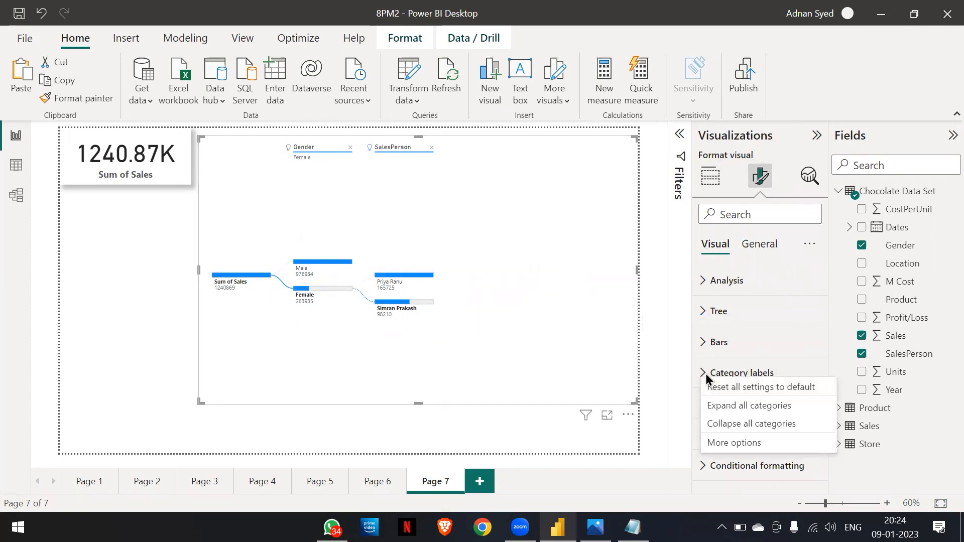
left_click(704, 375)
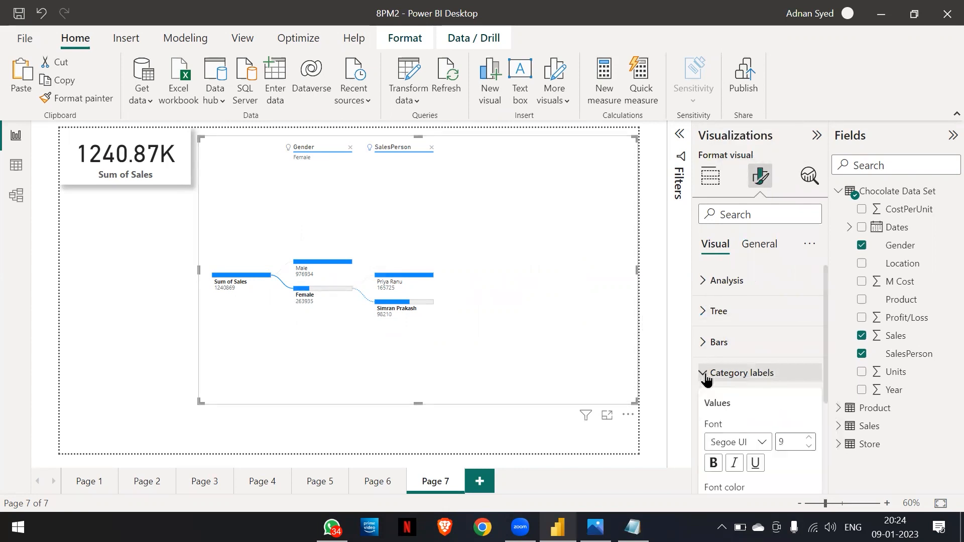
left_click(809, 438)
left_click(810, 438)
left_click(810, 439)
left_click(810, 439)
left_click(810, 439)
left_click(810, 439)
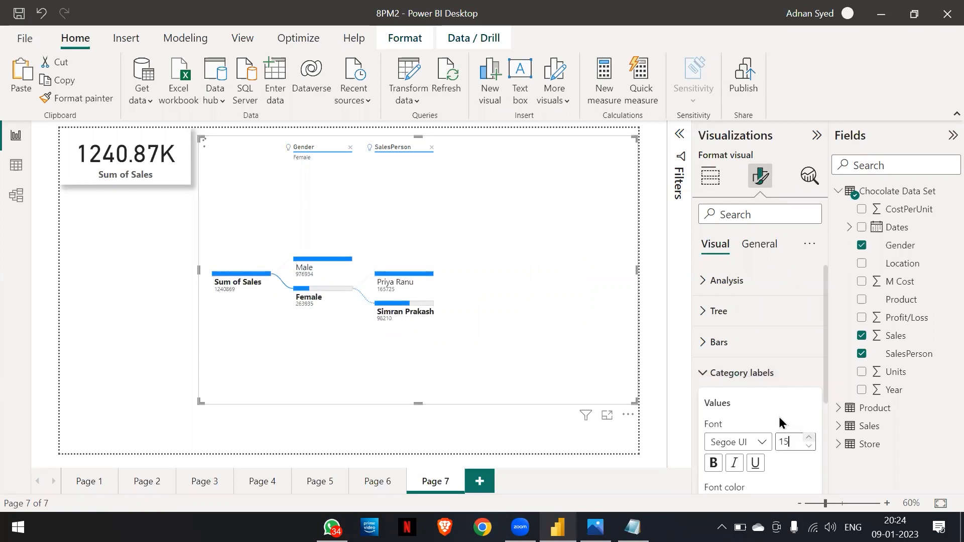
scroll(778, 412, "down", 1)
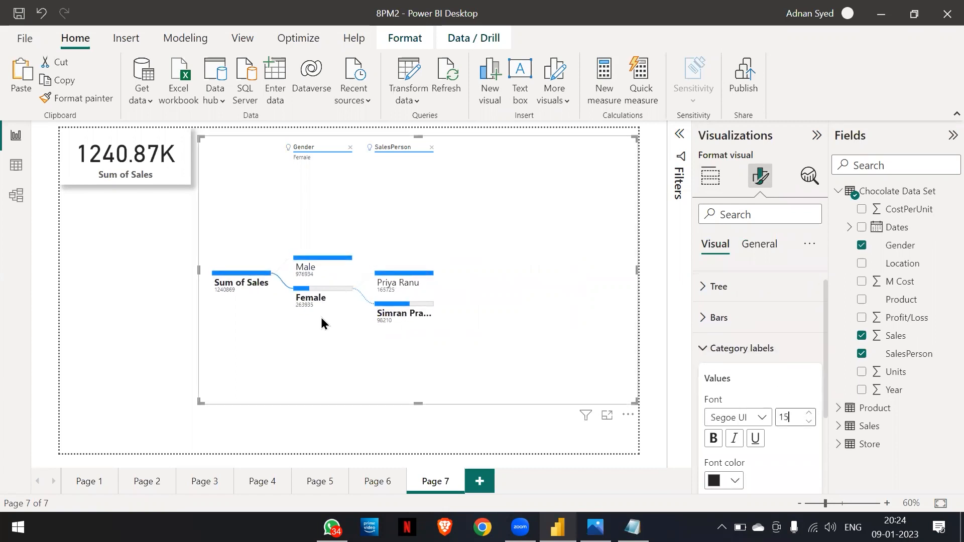
left_click(813, 422)
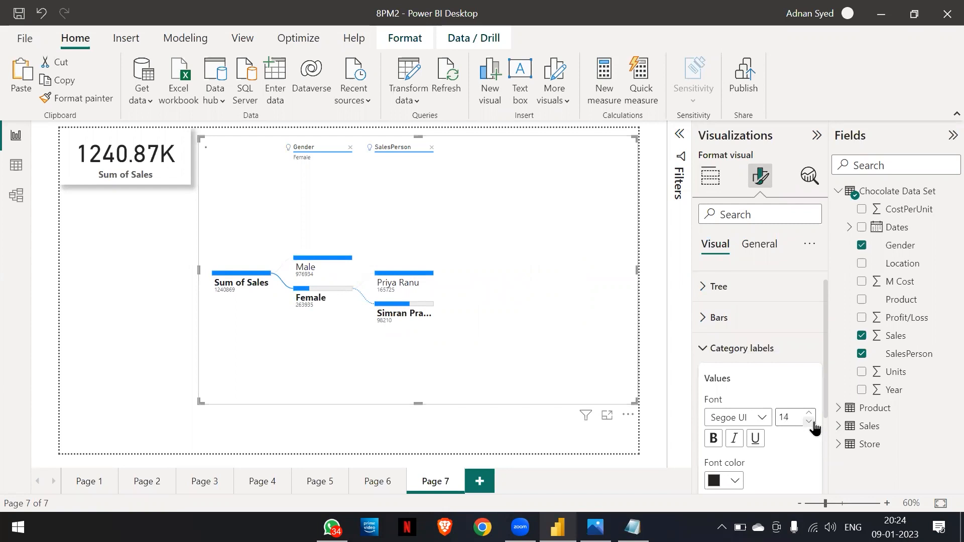
left_click(813, 422)
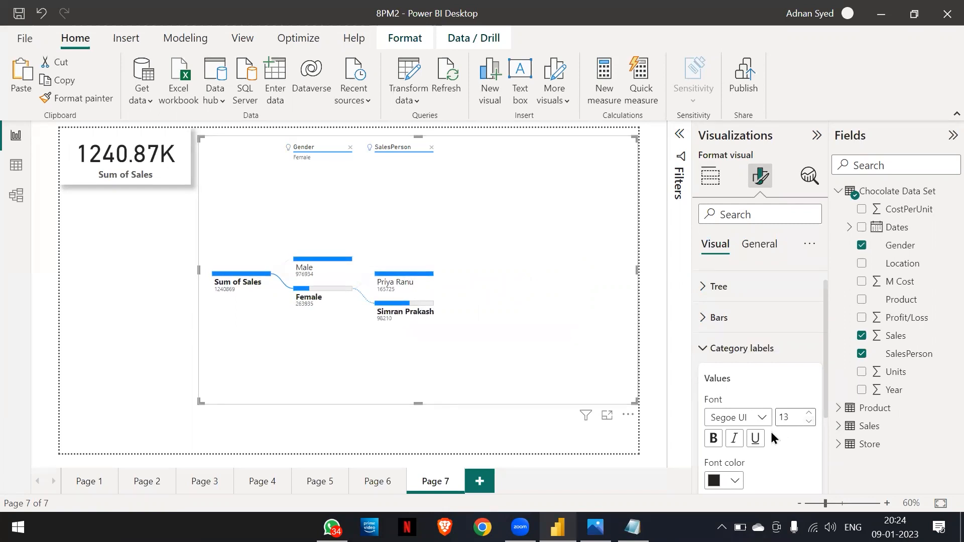
- Set the decomposition tree's values to font size 11 and make them bold
scroll(770, 430, "down", 2)
scroll(771, 432, "down", 3)
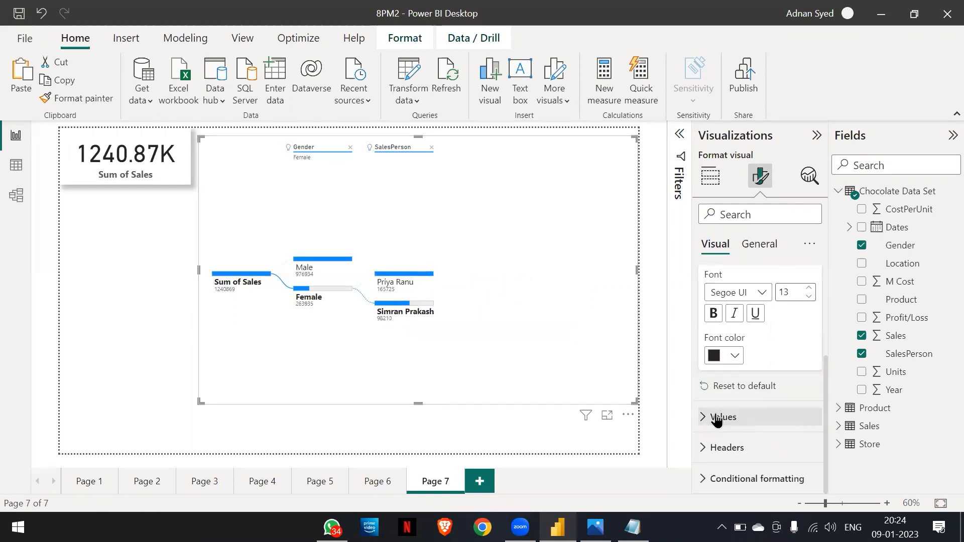
left_click(752, 422)
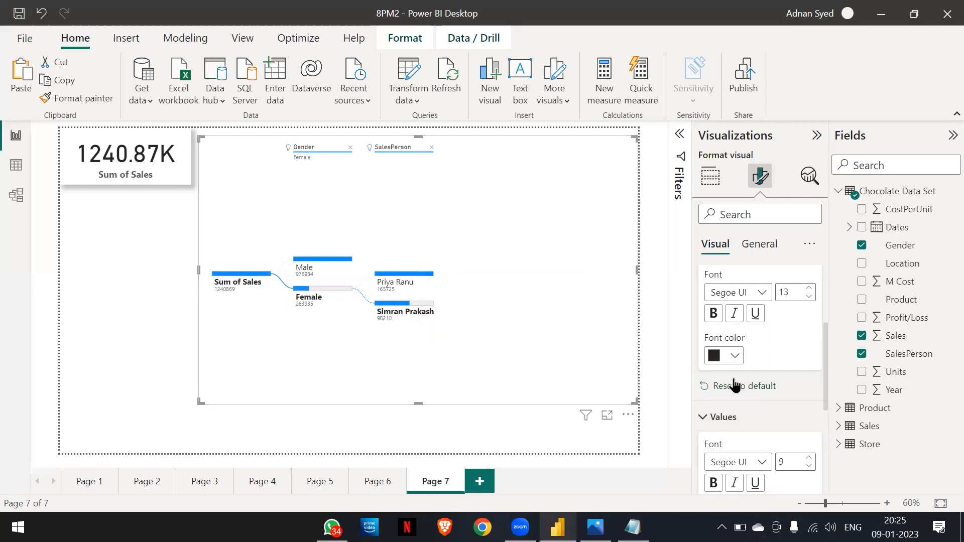
left_click(809, 457)
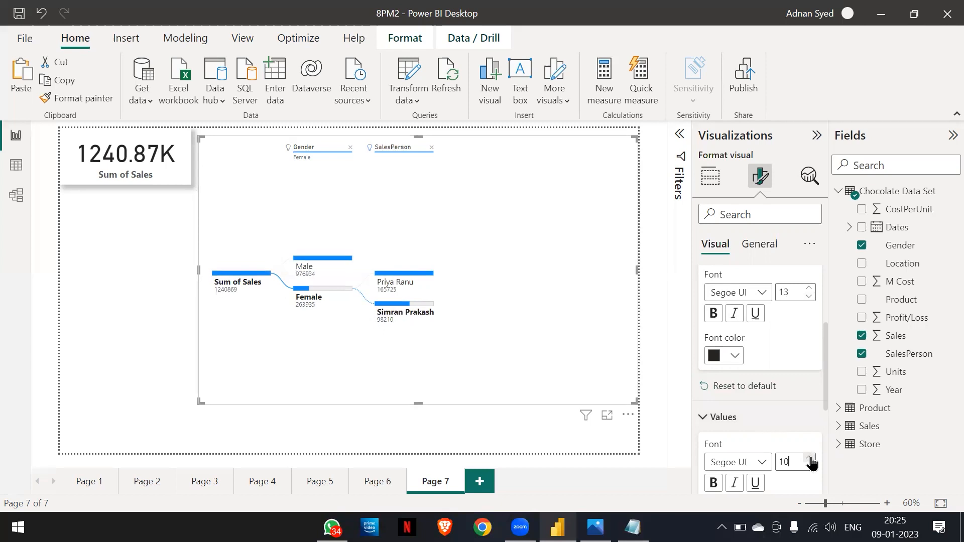
left_click(809, 458)
left_click(713, 483)
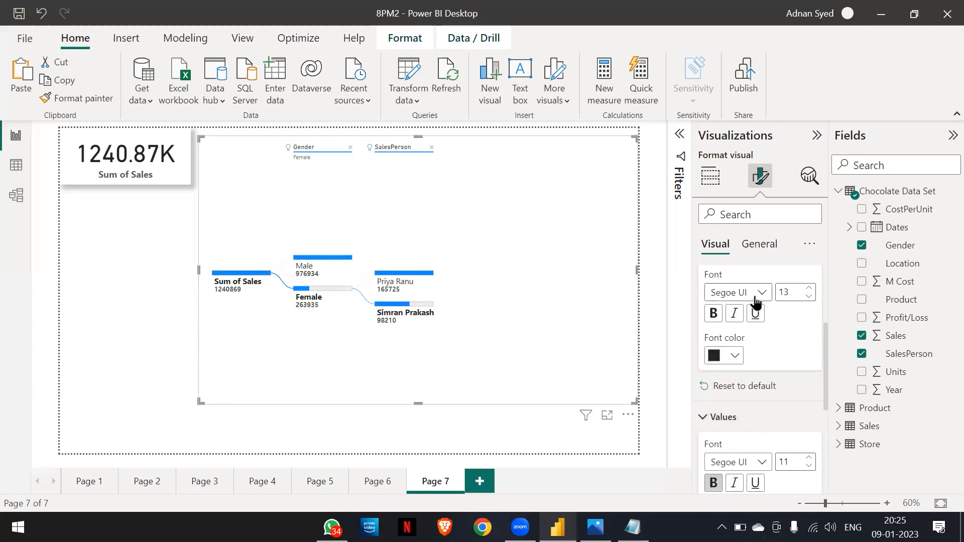
- Add Location from the Chocolate Data Set to the decomposition tree's Explain by fields
left_click(710, 176)
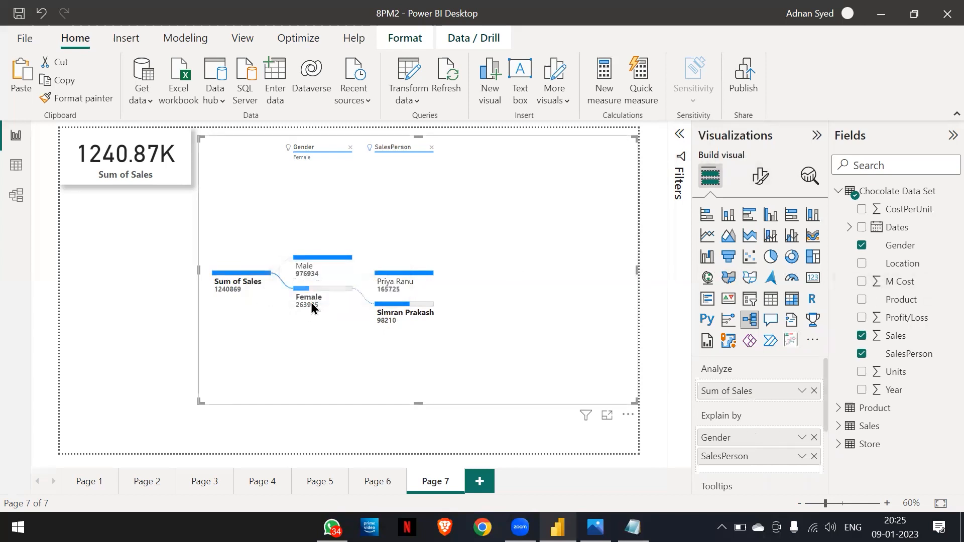
mouse_move(311, 302)
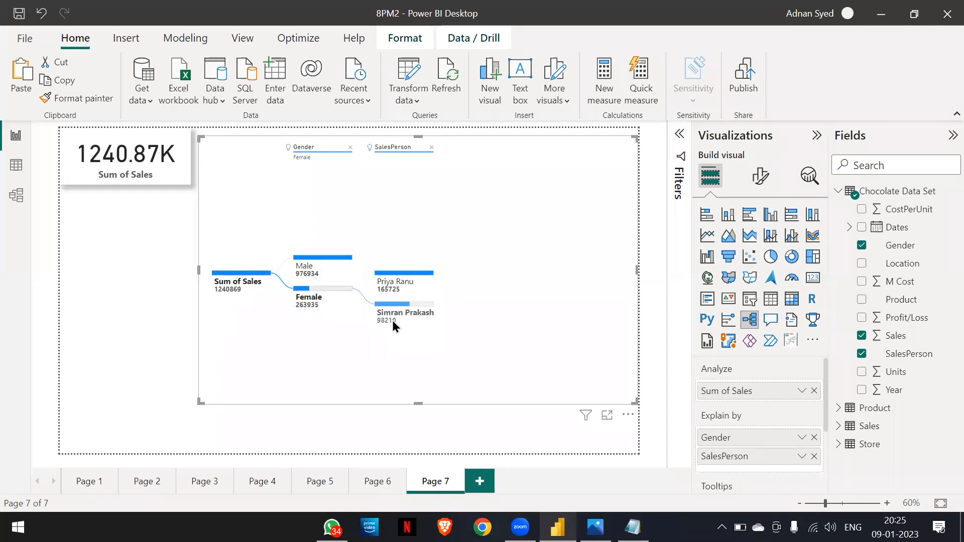
mouse_move(394, 322)
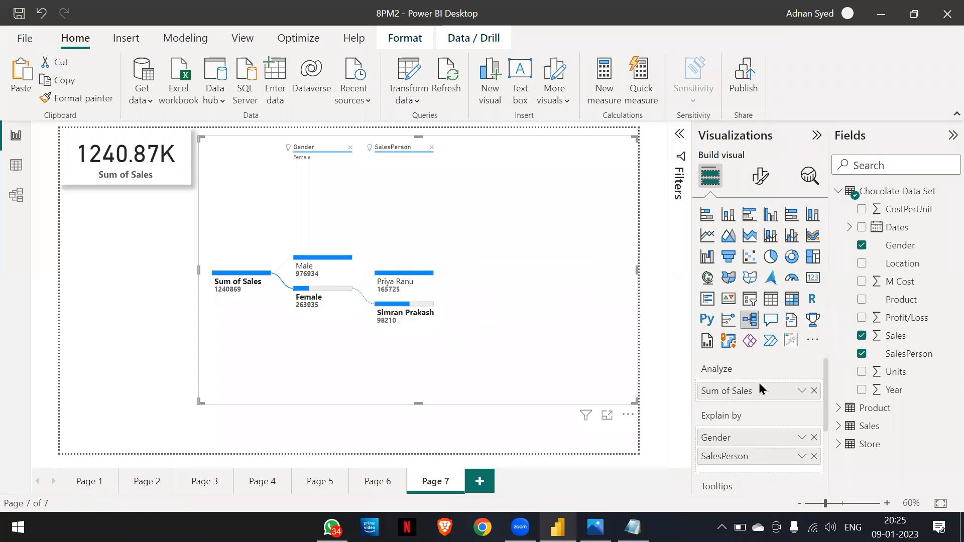
left_click_drag(863, 264, 728, 468)
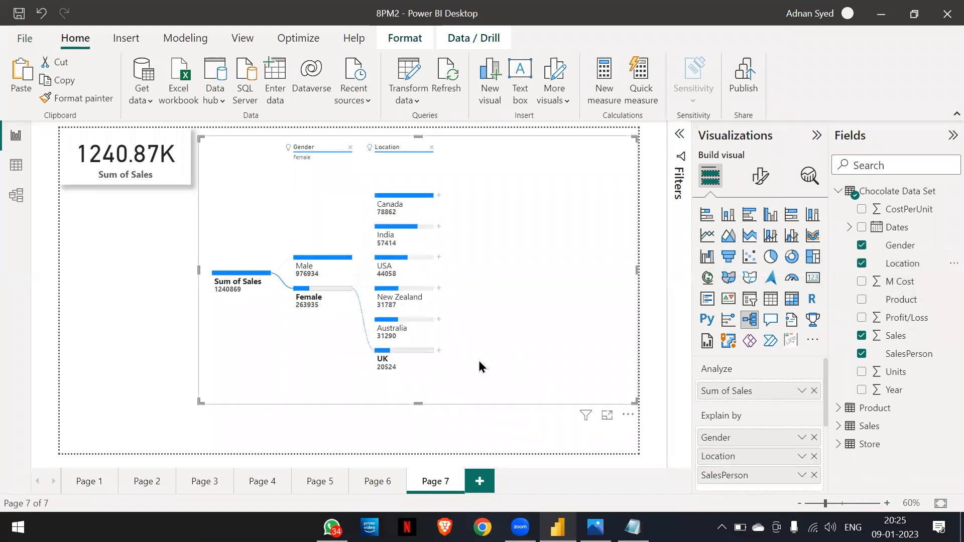
- Remove the Location level from the tree and split the Female node again by Low value
left_click(432, 148)
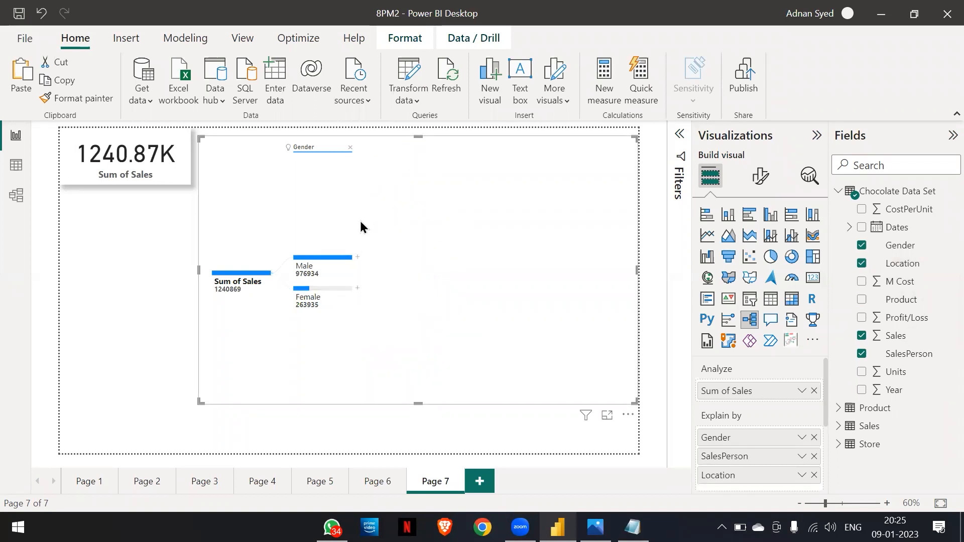
left_click(357, 288)
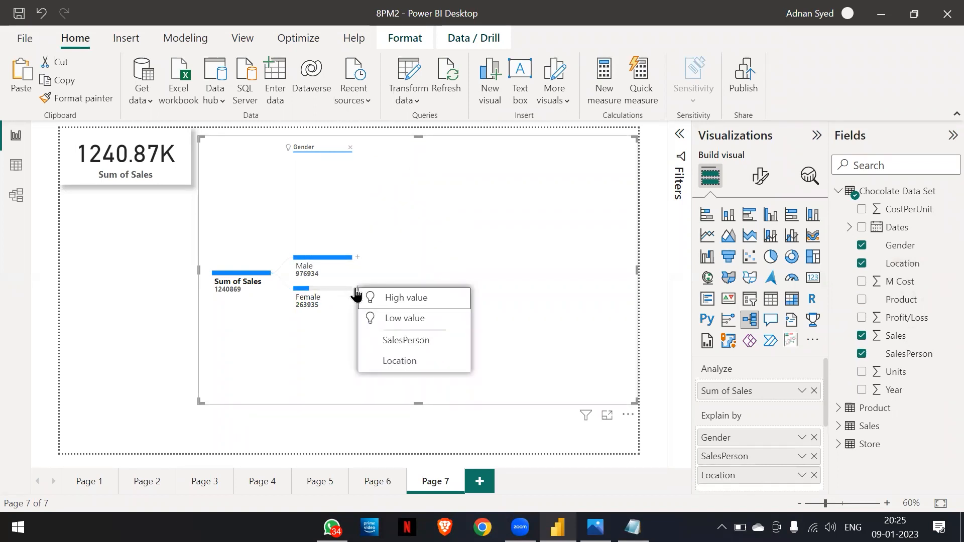
left_click(384, 318)
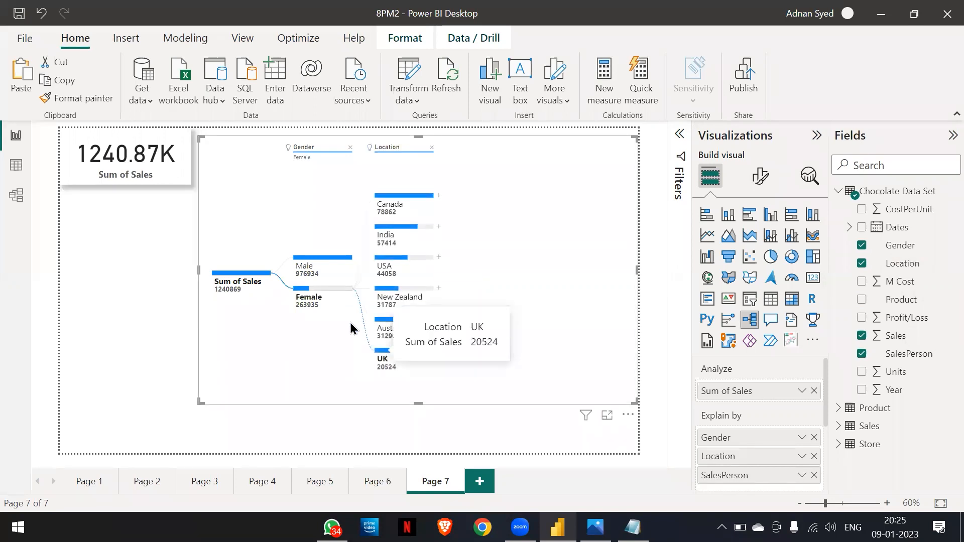
- Split the UK node of the decomposition tree by Low value
left_click(438, 351)
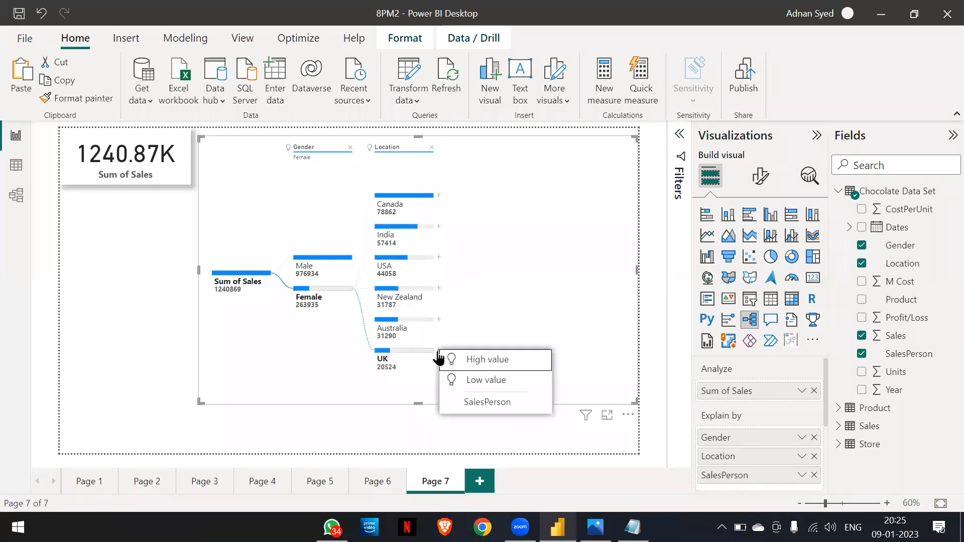
left_click(457, 382)
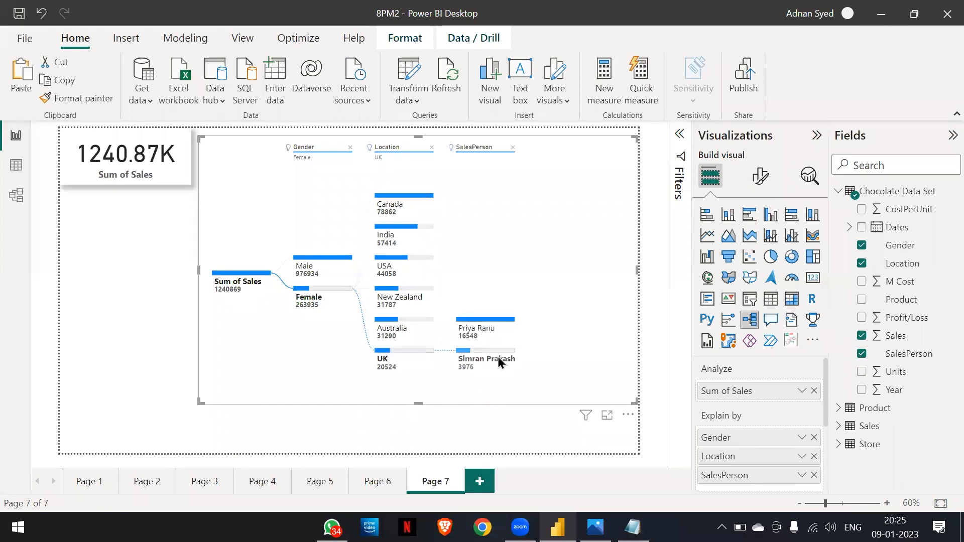
mouse_move(498, 360)
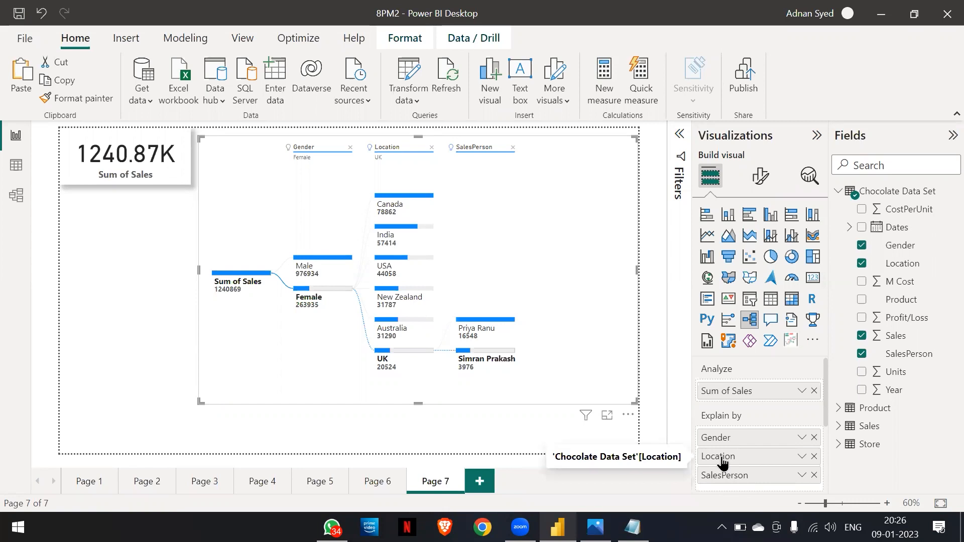
- Move Location below SalesPerson in the Explain by order, and split the second salesperson under Female by Low value
left_click_drag(720, 461, 729, 489)
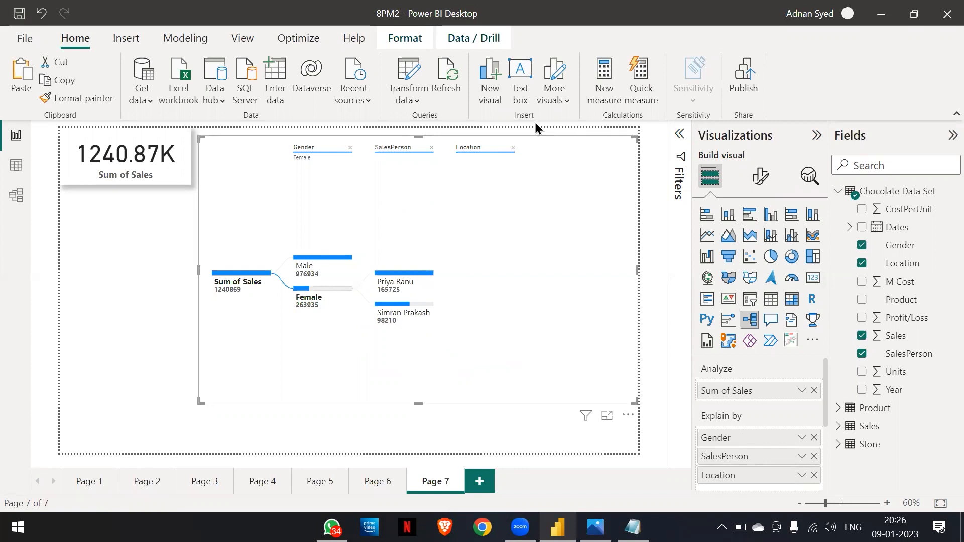
left_click(512, 148)
left_click(438, 305)
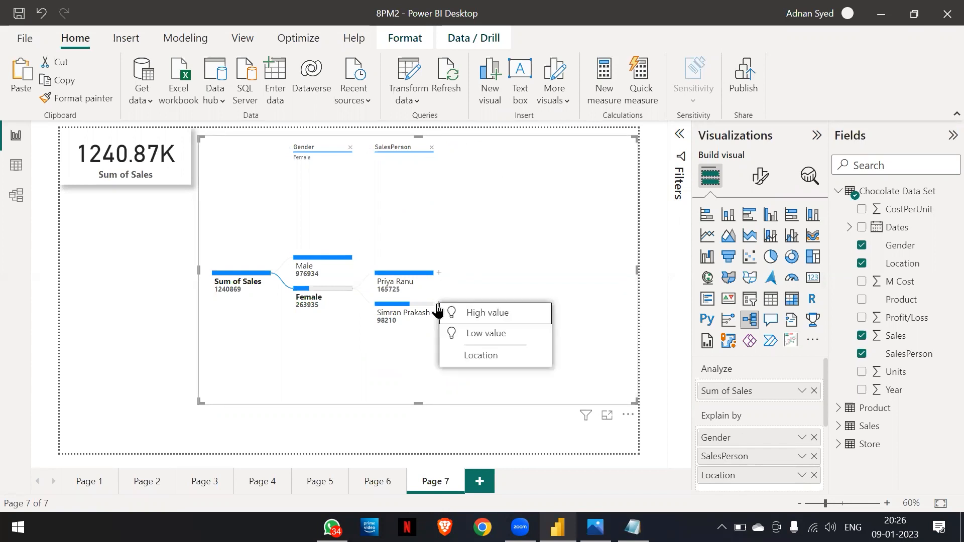
left_click(457, 334)
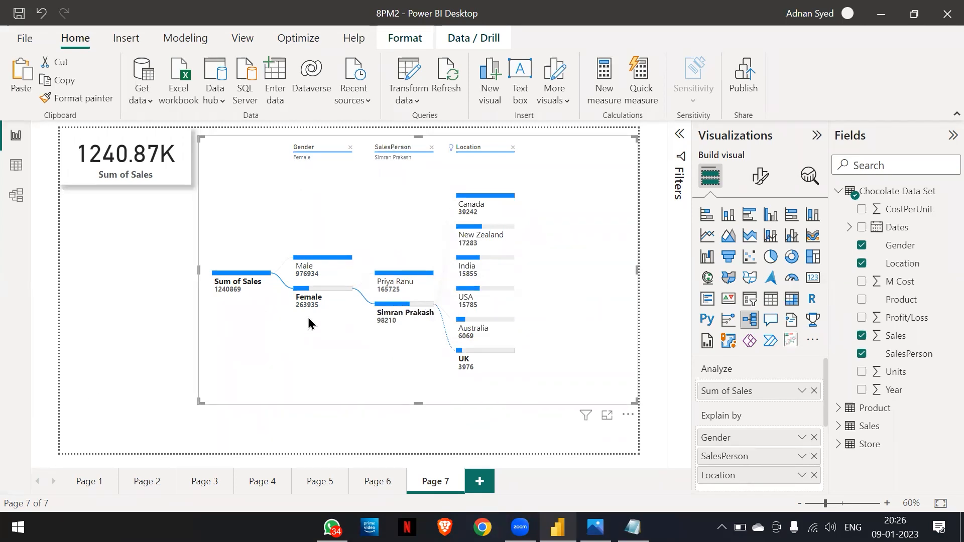
- Remove the Location level and the Gender level so the decomposition tree is reduced to its Sum of Sales root
left_click(214, 282)
mouse_move(386, 310)
mouse_move(458, 357)
left_click(512, 150)
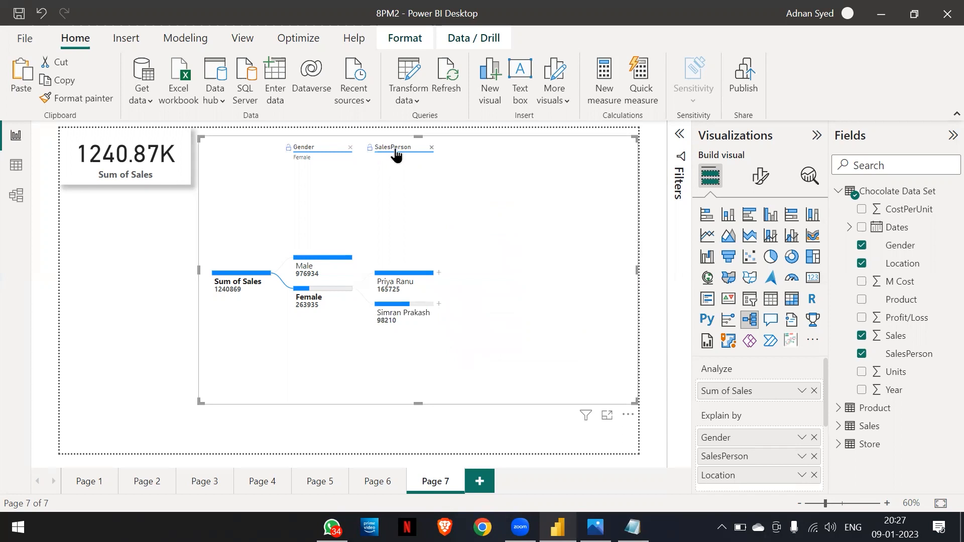
left_click(351, 147)
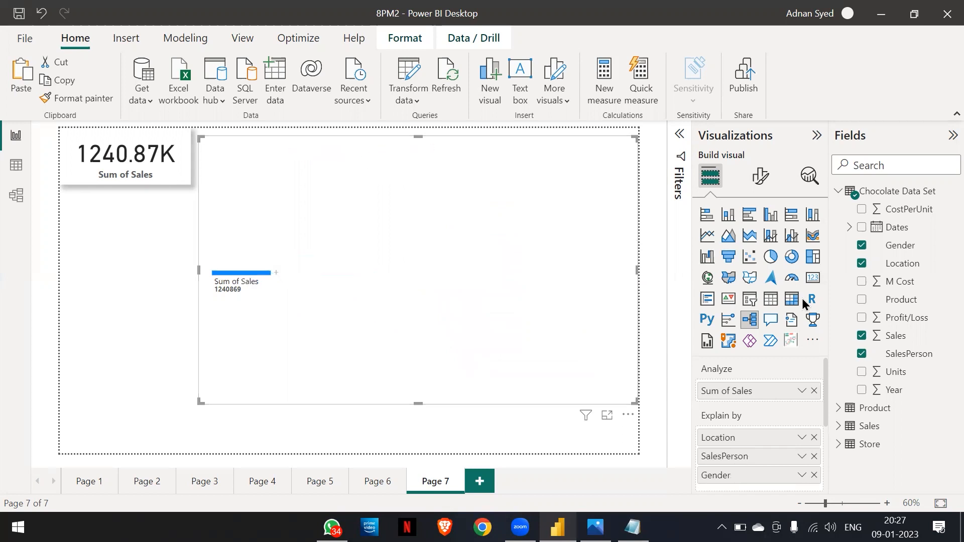
- Add Product from the Chocolate Data Set to the Explain by fields and expand Sum of Sales by Gender
left_click_drag(873, 300, 749, 487)
scroll(750, 487, "down", 1)
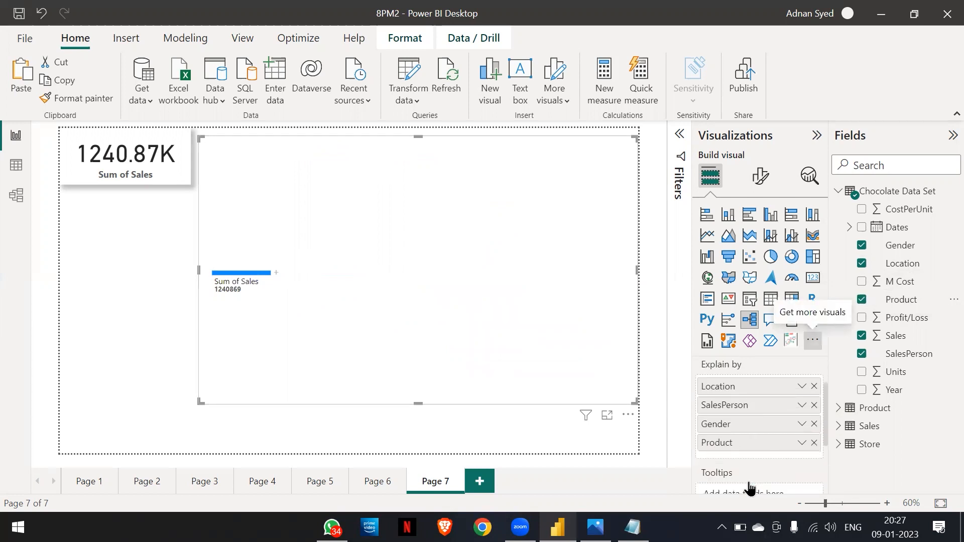
left_click(277, 274)
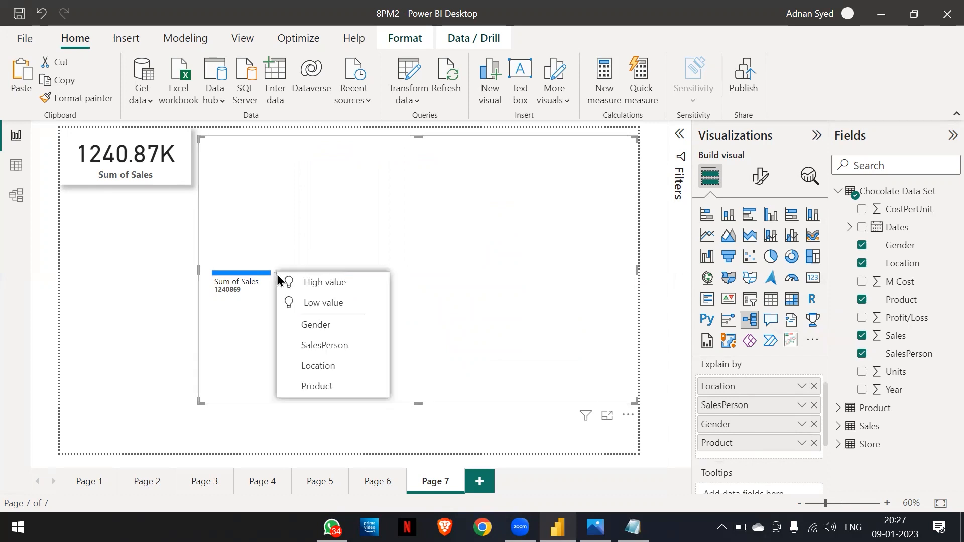
left_click(310, 326)
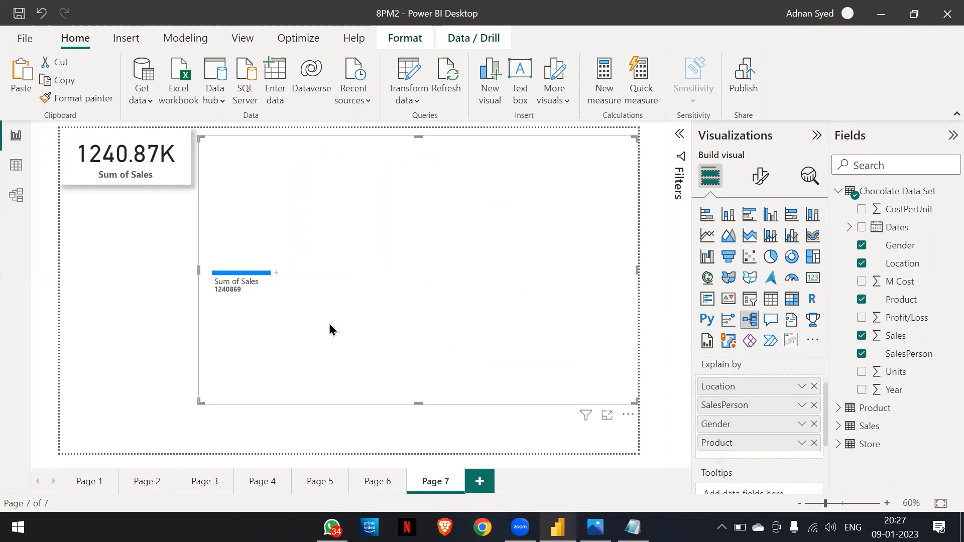
mouse_move(322, 272)
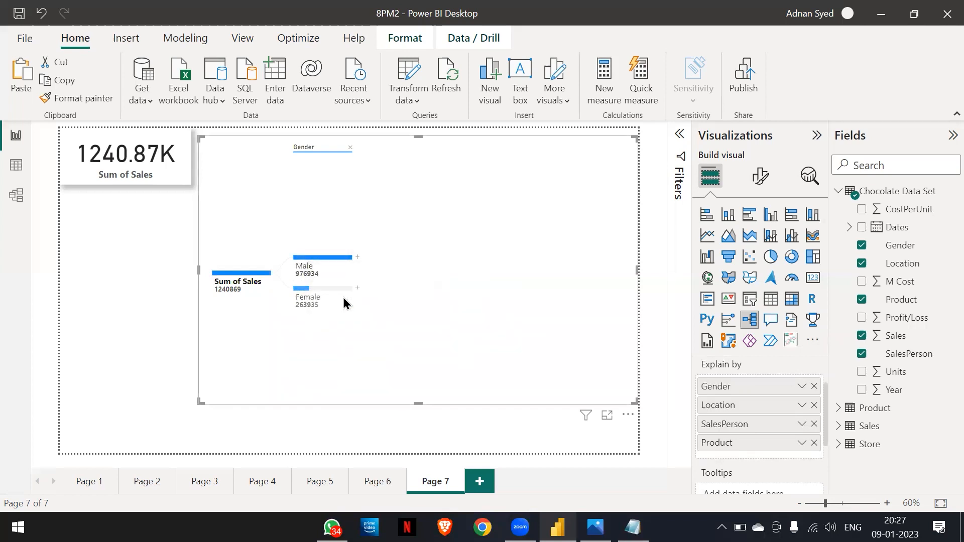
- Expand the Male node by SalesPerson and extend the decomposition tree down to the page's lower edge
left_click(356, 258)
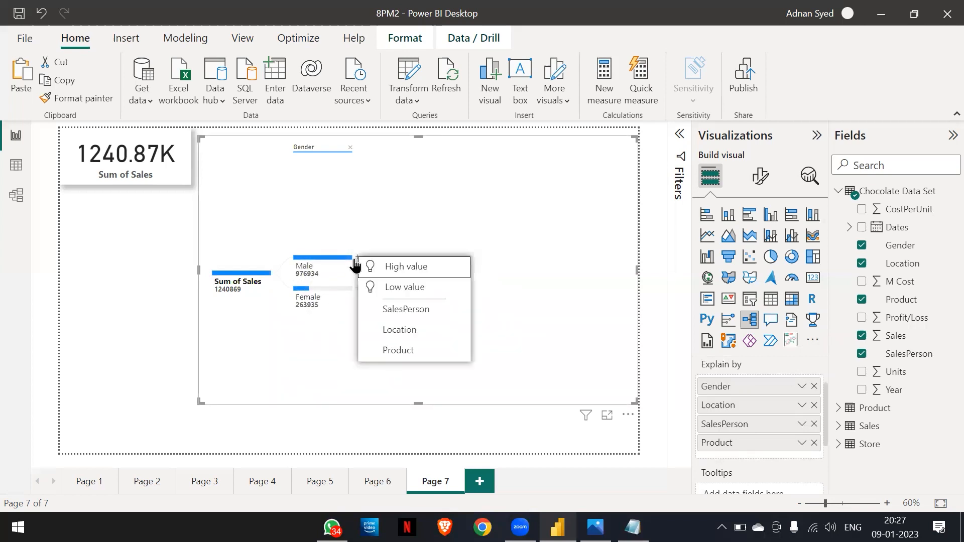
left_click(398, 309)
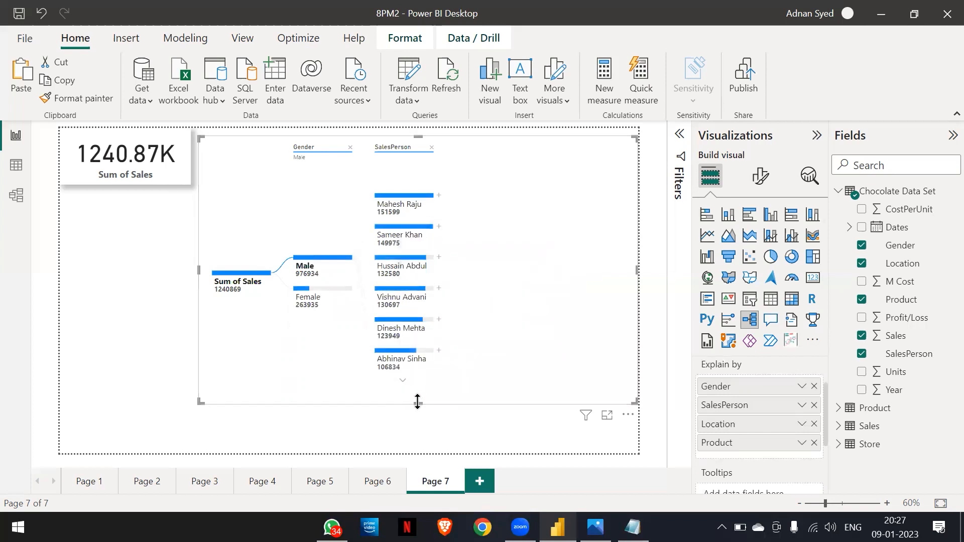
left_click_drag(417, 402, 430, 459)
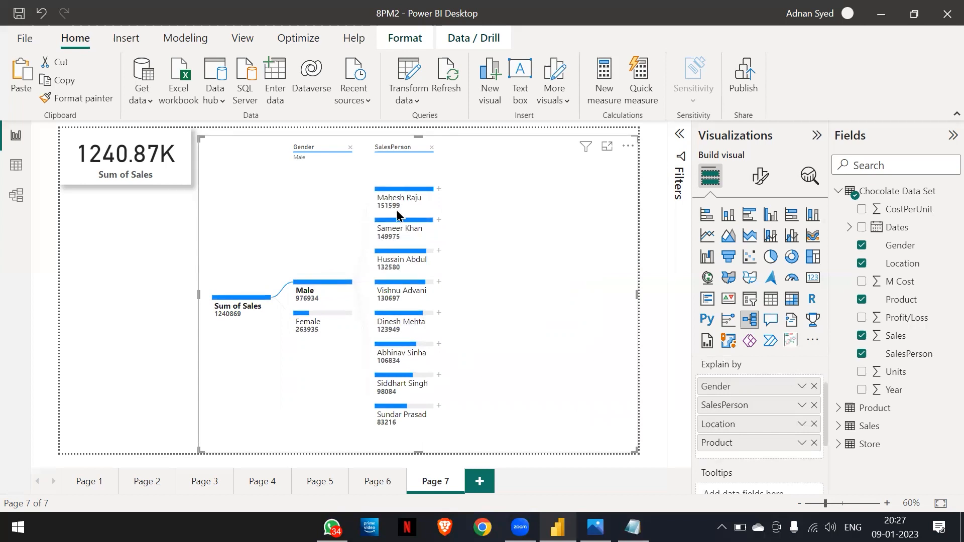
mouse_move(391, 209)
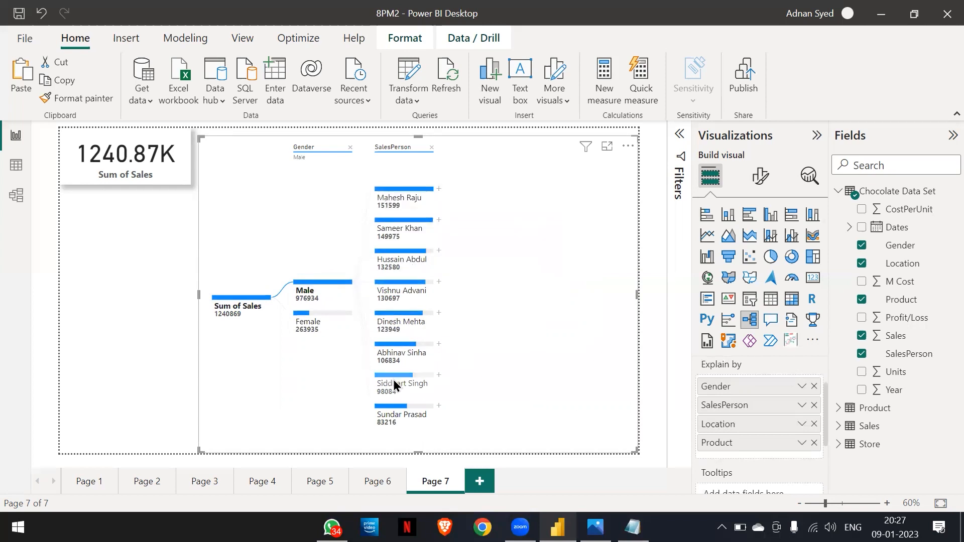
- Expand the first salesperson under Male by Location and the USA node by Product
left_click(439, 195)
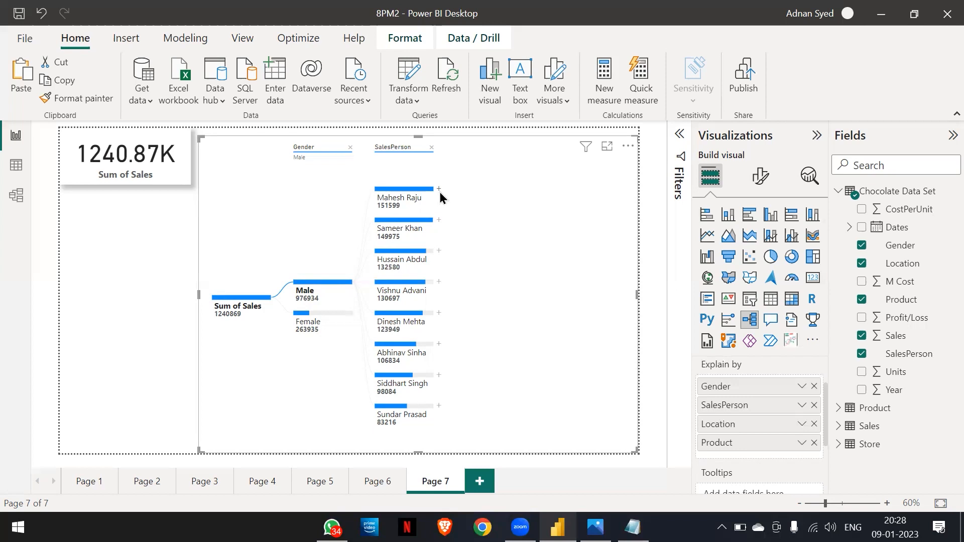
left_click(452, 243)
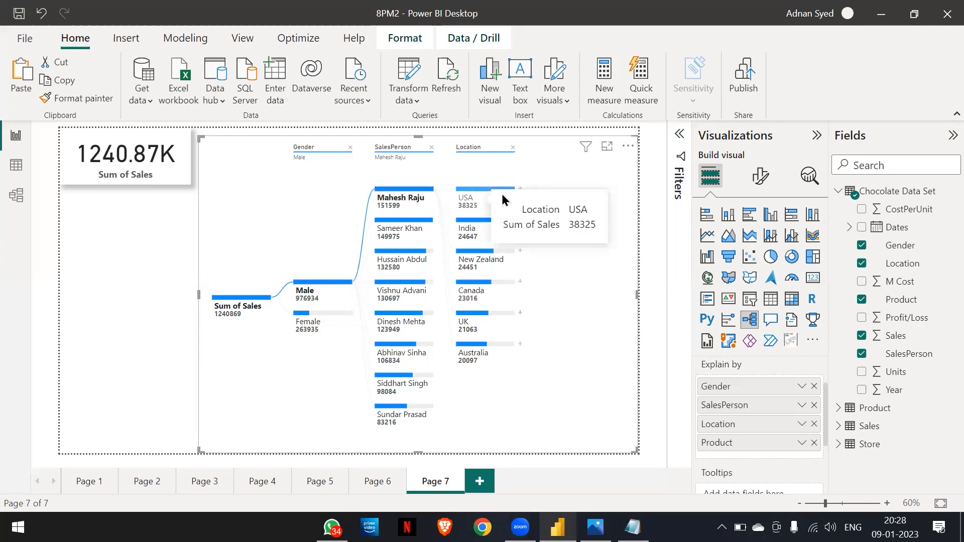
left_click(520, 191)
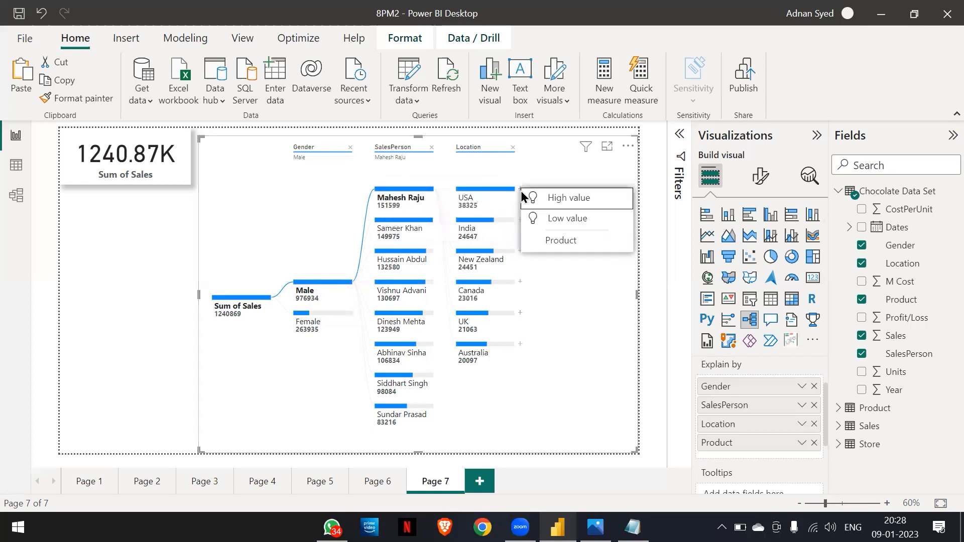
left_click(537, 241)
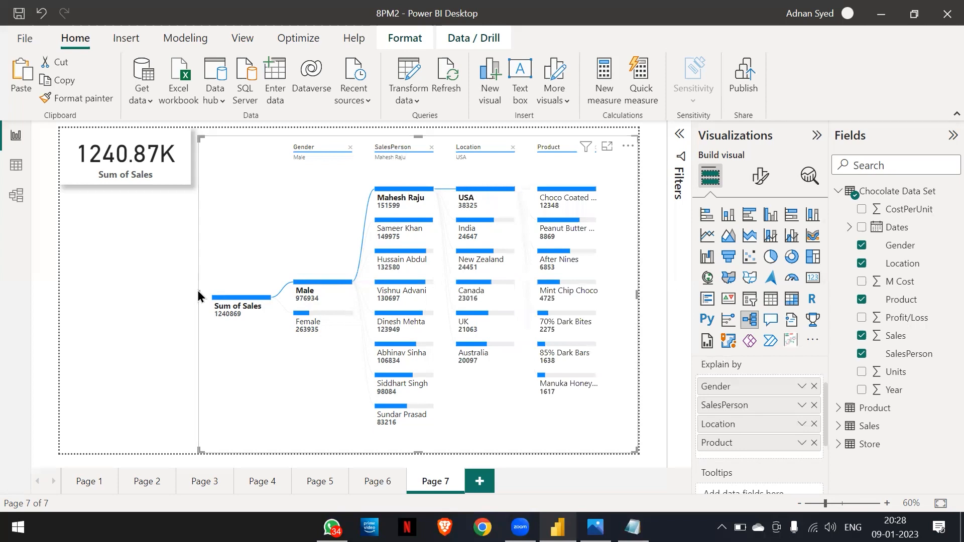
- Try widening the decomposition tree over the sales card, restore its width beside the card, and extend it up to the page's upper edge
left_click_drag(197, 293, 54, 271)
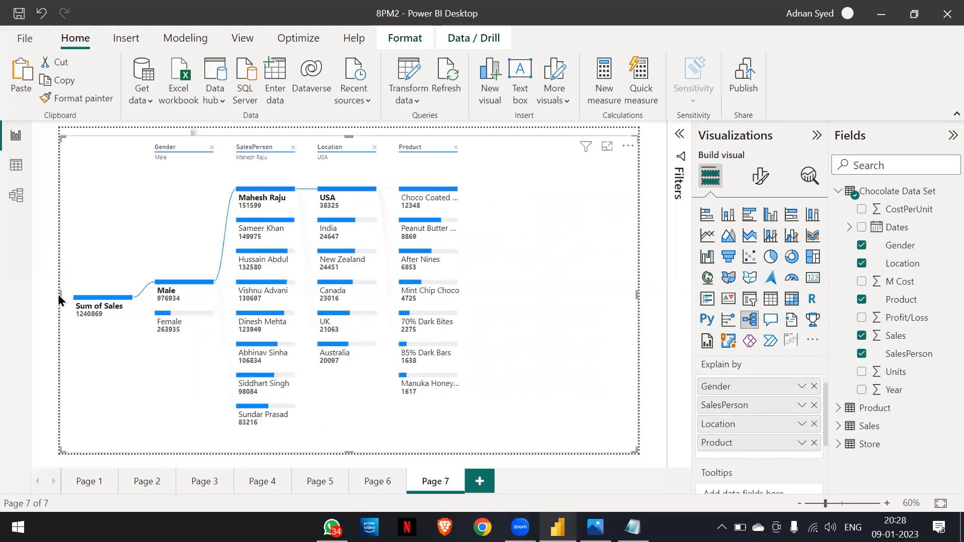
left_click_drag(59, 293, 198, 291)
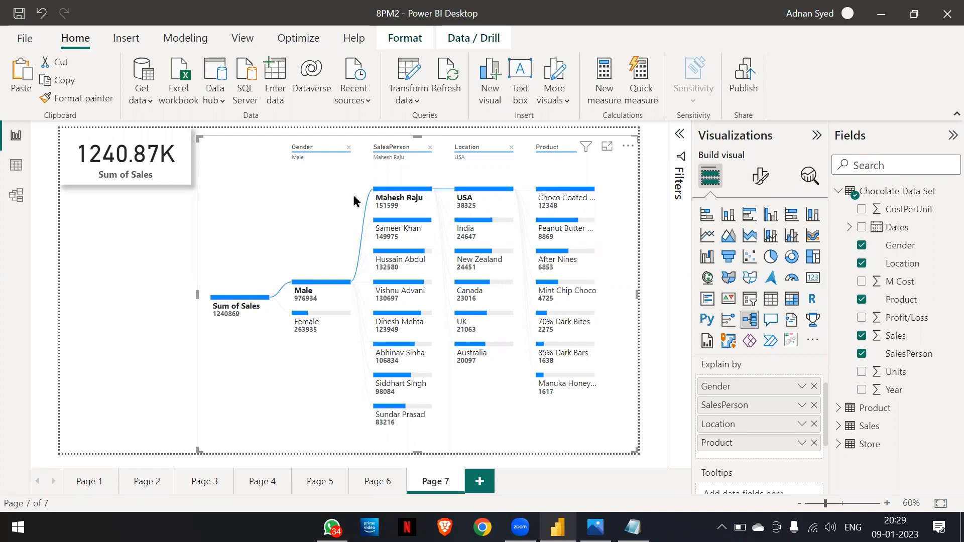
left_click_drag(415, 133, 415, 129)
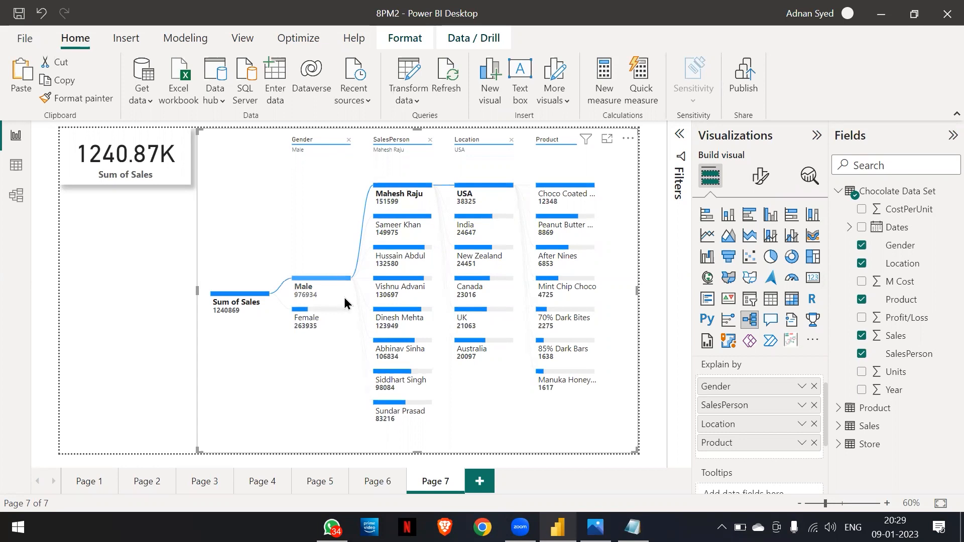
mouse_move(339, 283)
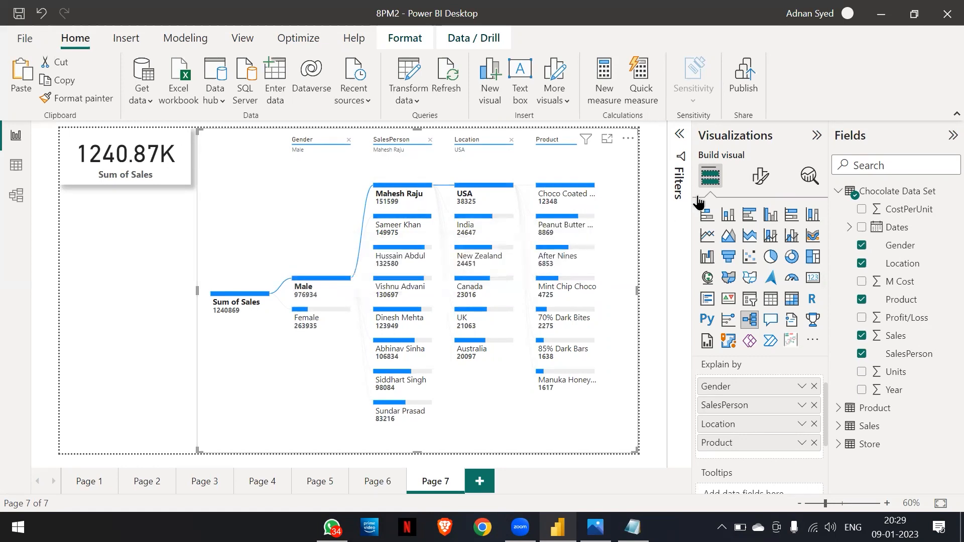
- Look through the formatting categories available for the decomposition tree
left_click(761, 177)
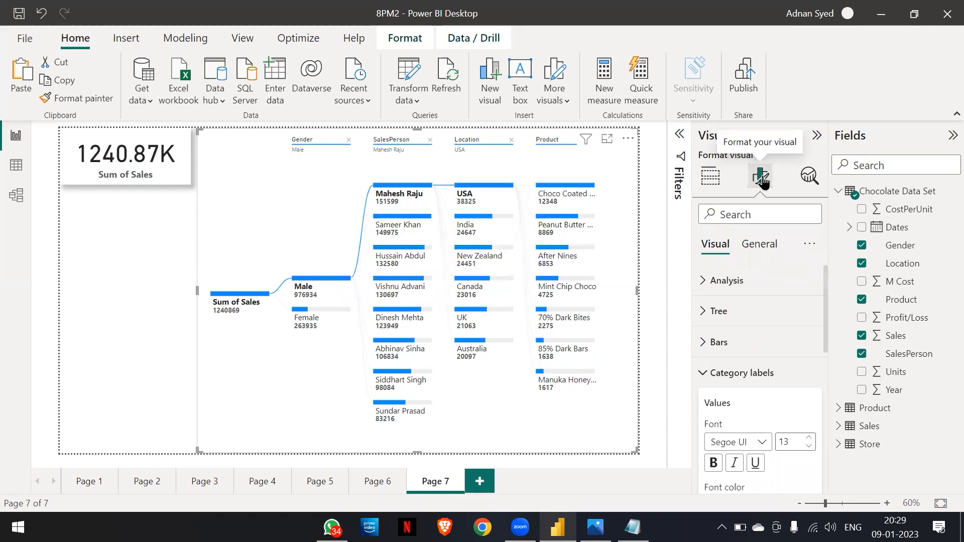
scroll(715, 311, "down", 5)
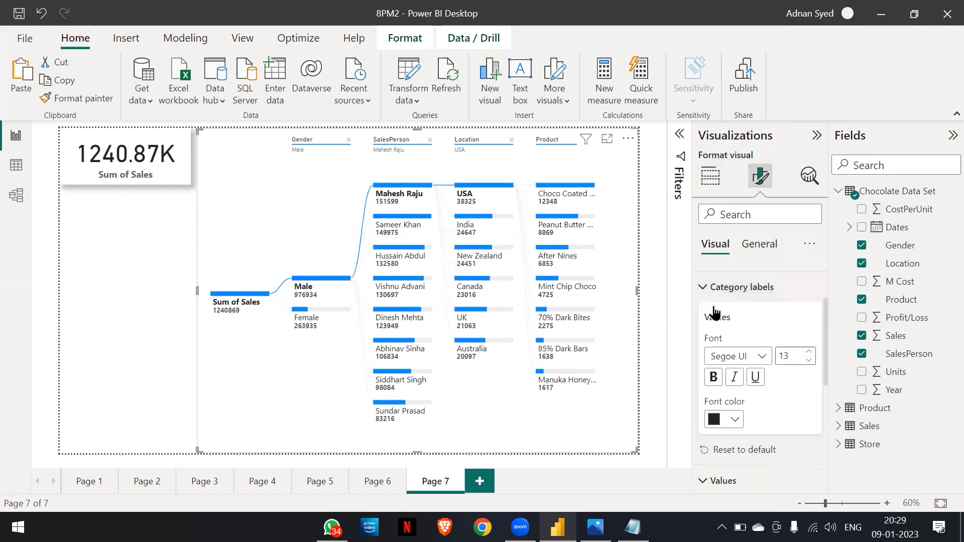
scroll(713, 308, "up", 3)
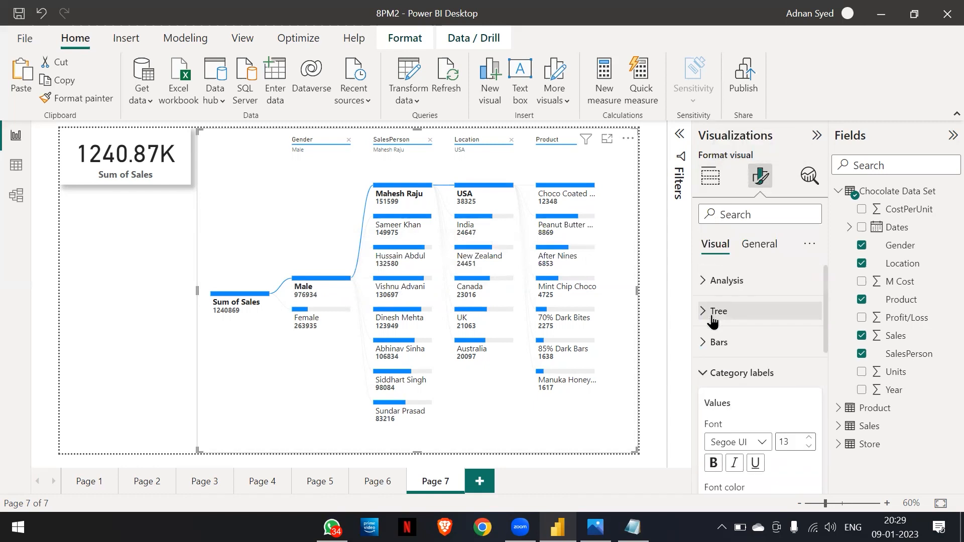
left_click(703, 375)
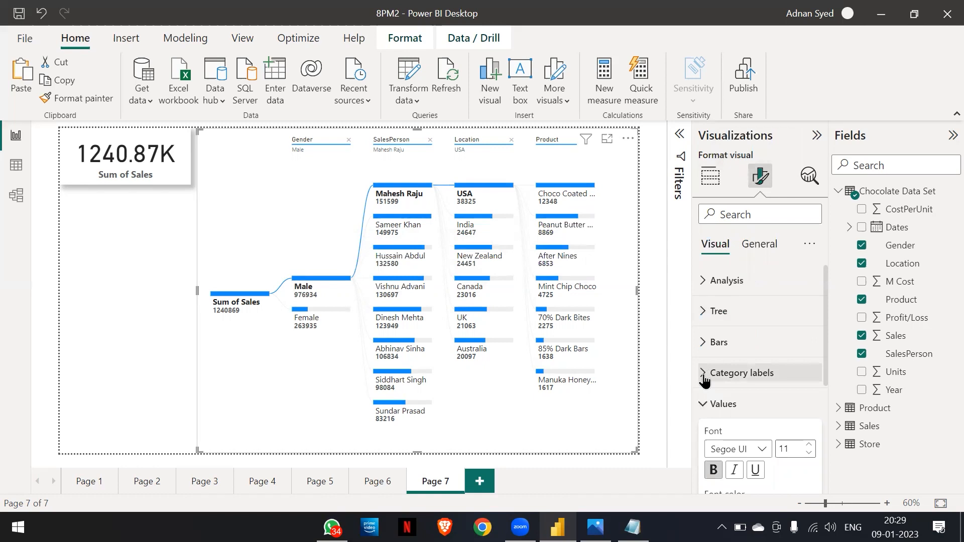
left_click(704, 403)
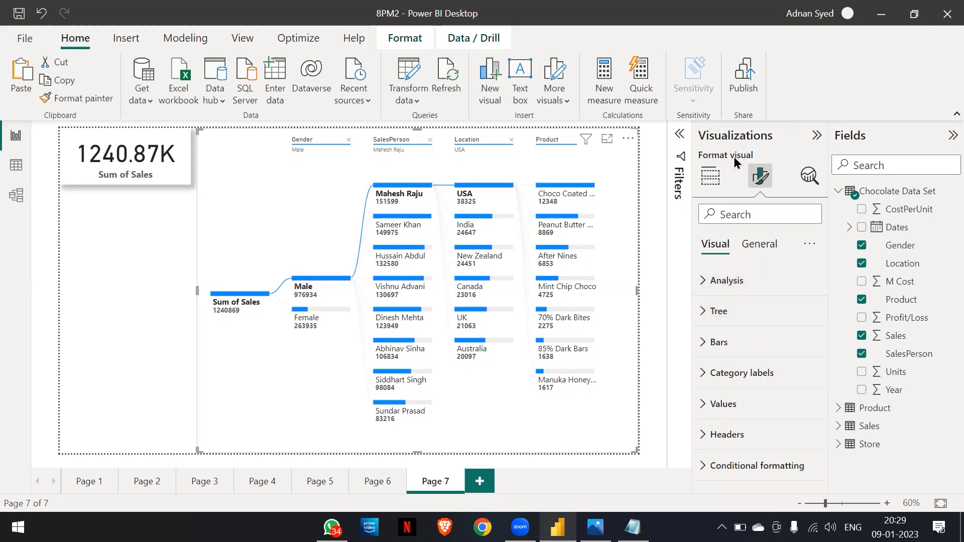
left_click(711, 176)
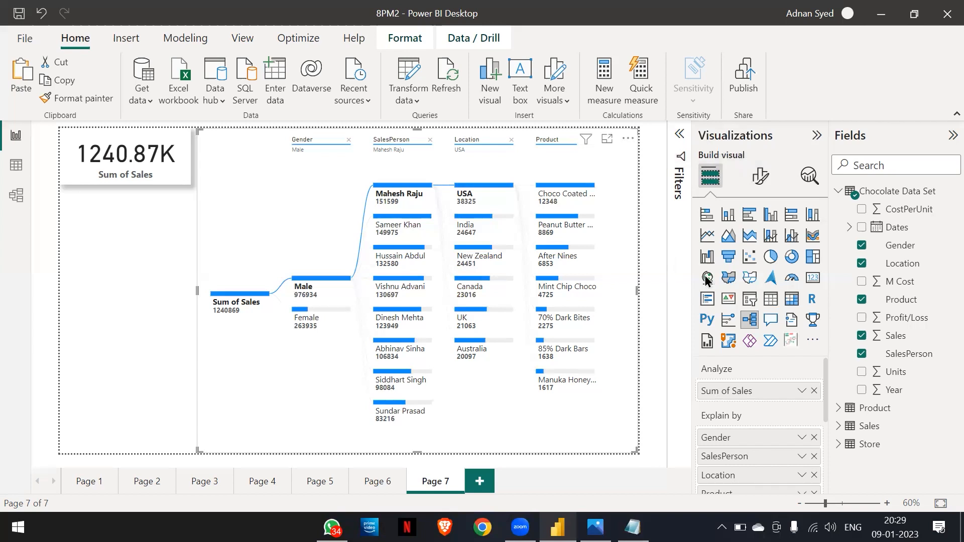
left_click(761, 177)
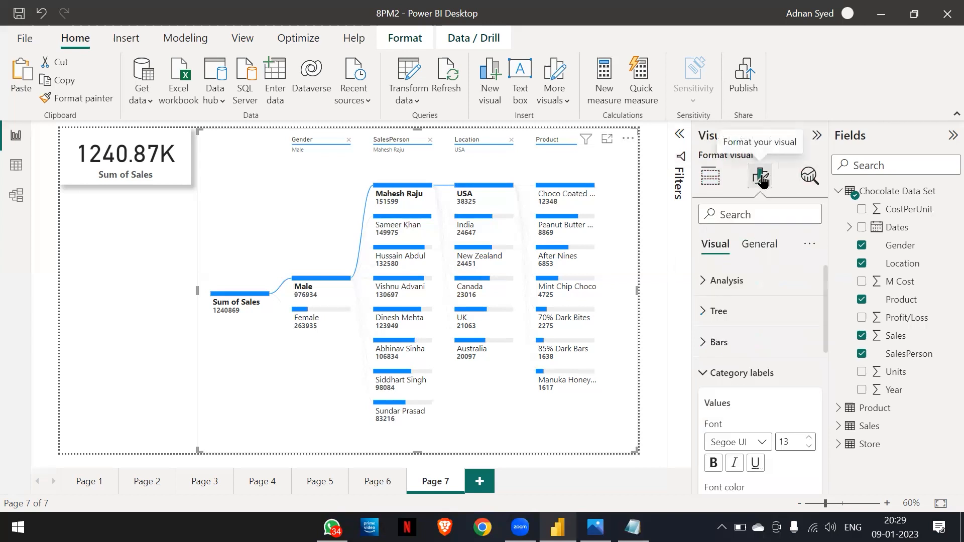
- Try Collapse as the decomposition tree's default action and restore it to Filter / highlight
left_click(705, 314)
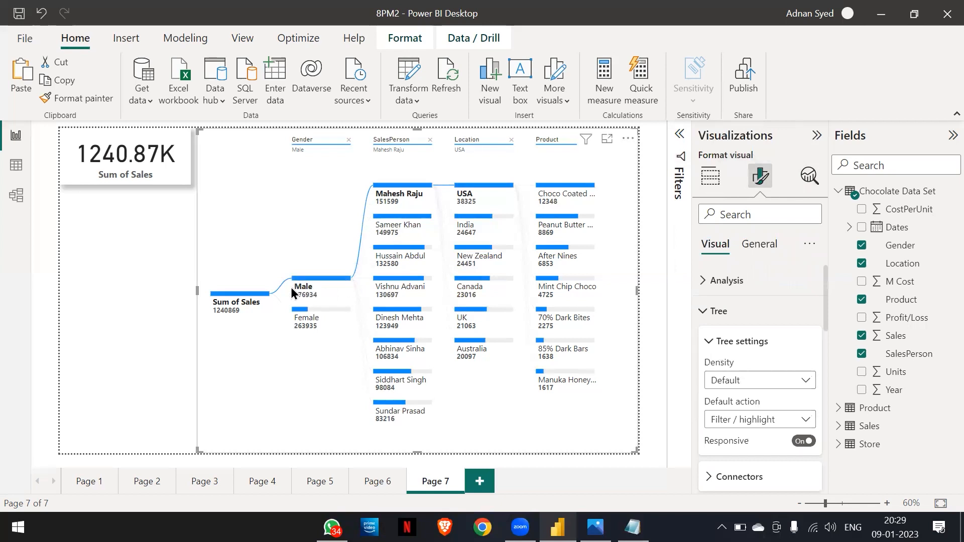
left_click(806, 425)
left_click(789, 455)
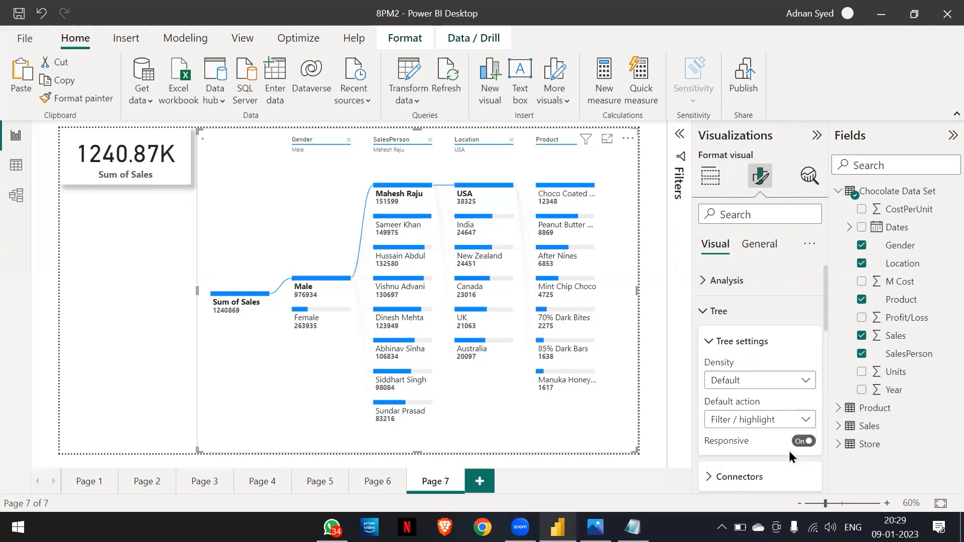
left_click(806, 423)
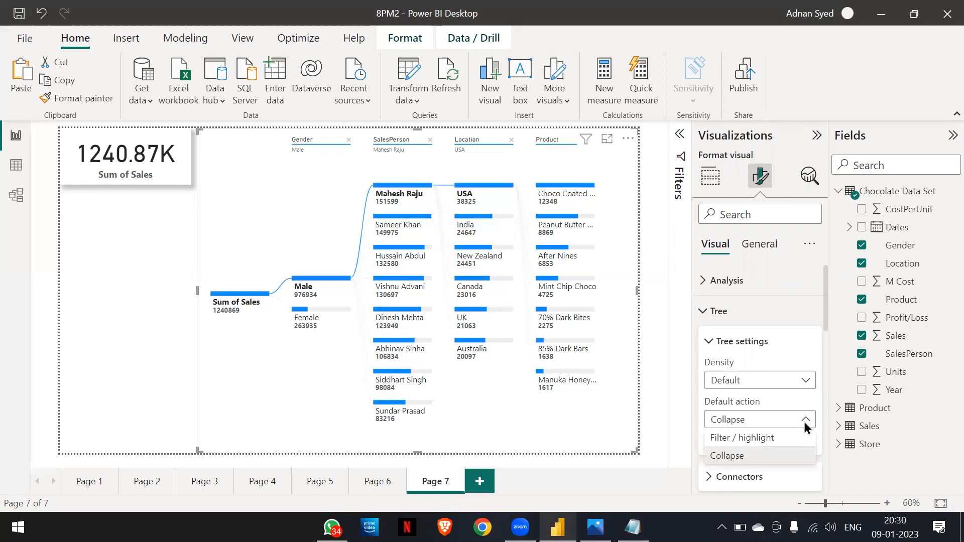
left_click(781, 439)
scroll(785, 401, "down", 2)
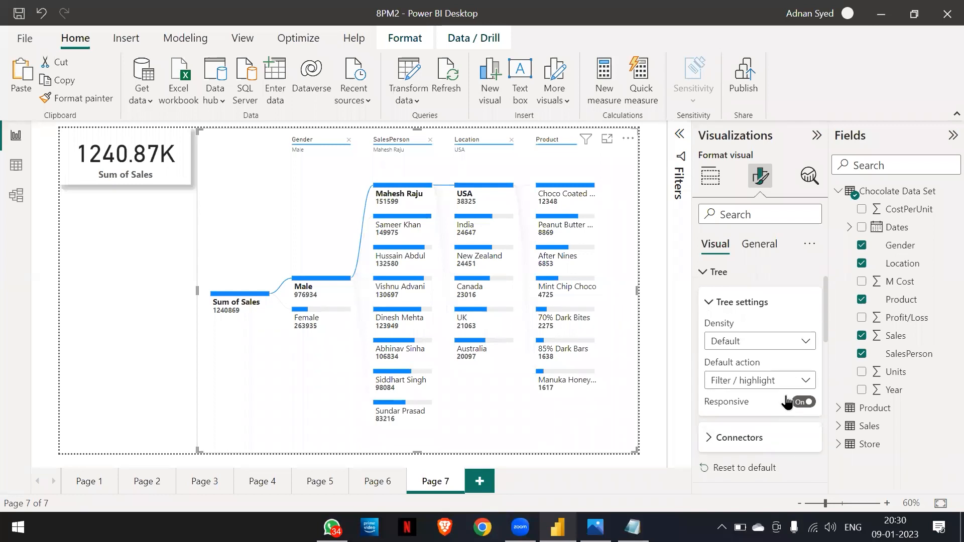
- Set the decomposition tree's connector style to Round
left_click(709, 402)
scroll(774, 428, "down", 1)
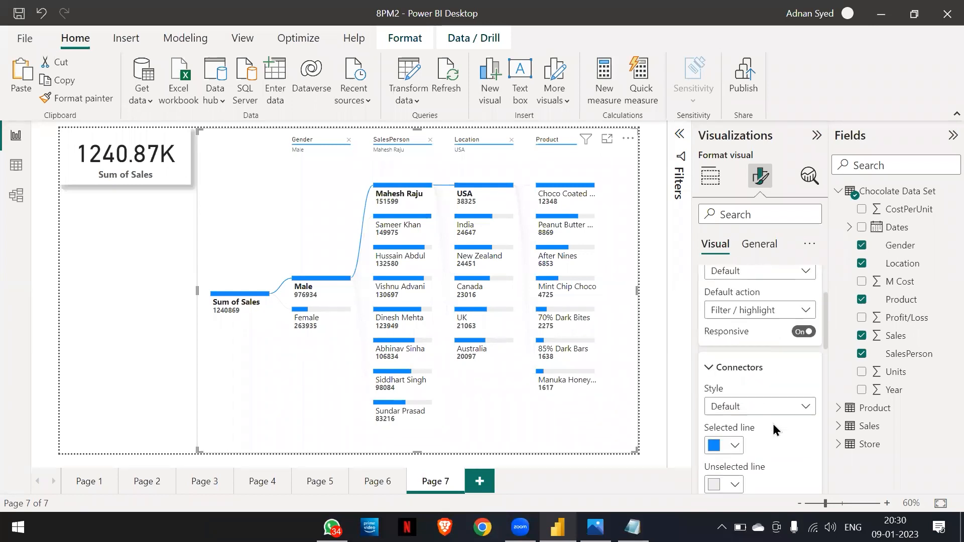
left_click(806, 406)
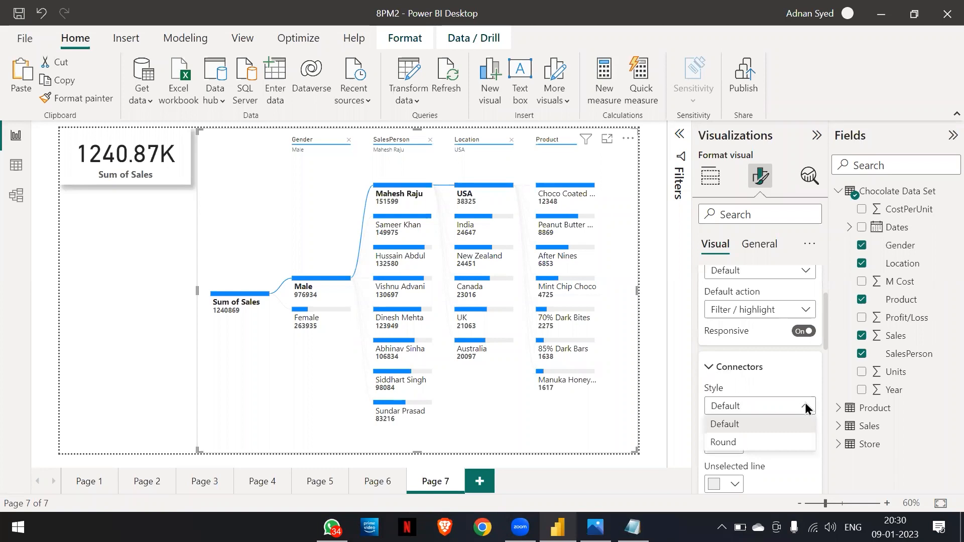
left_click(775, 442)
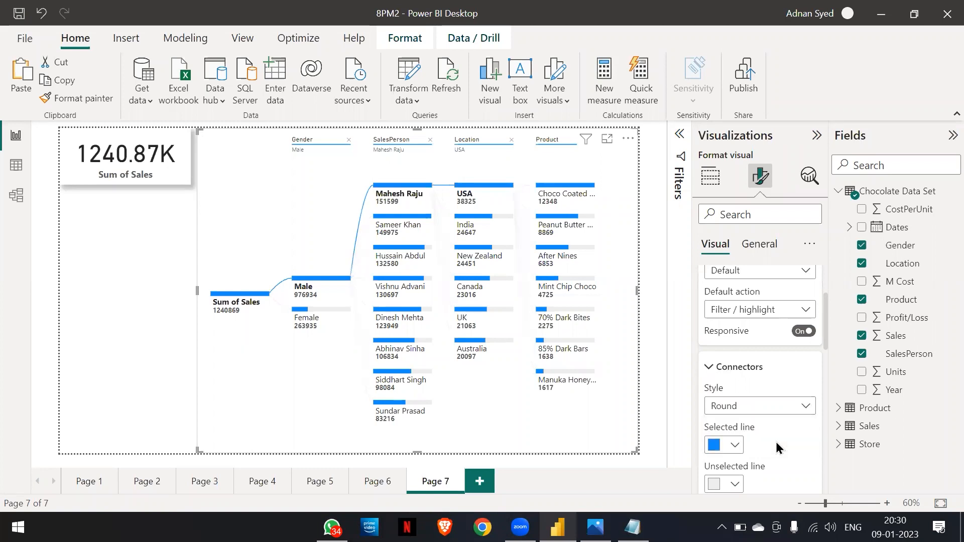
- Color the decomposition tree's selected connector line orange and return to the visual's field settings
scroll(776, 442, "down", 2)
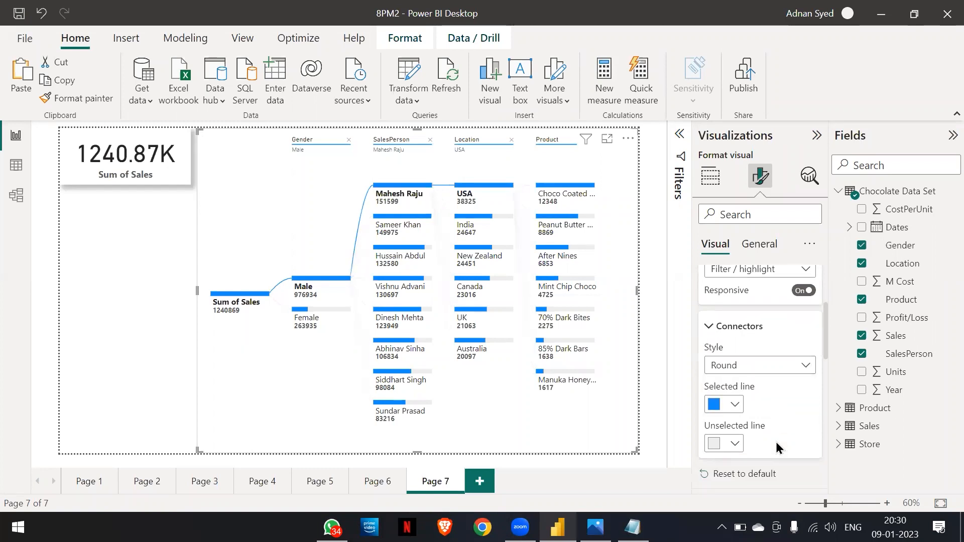
left_click(736, 402)
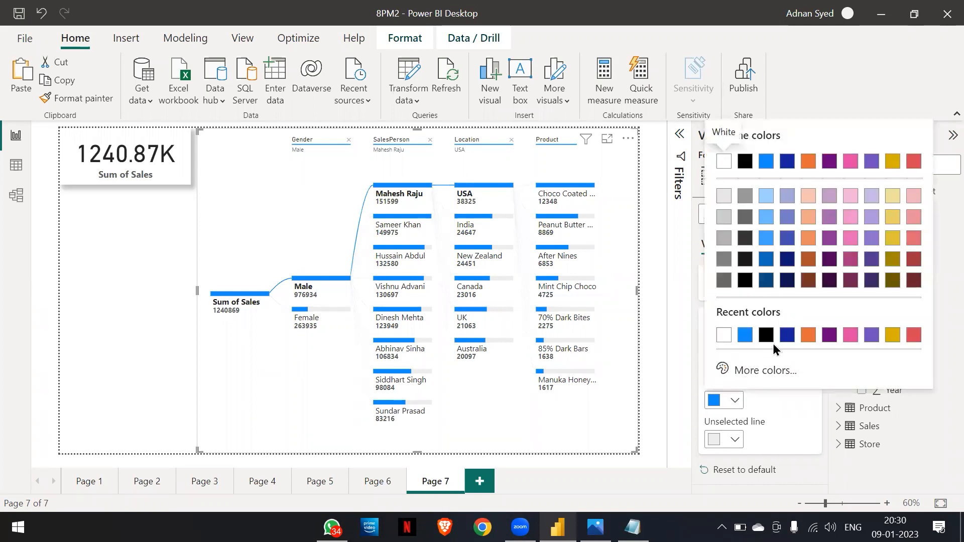
left_click(809, 338)
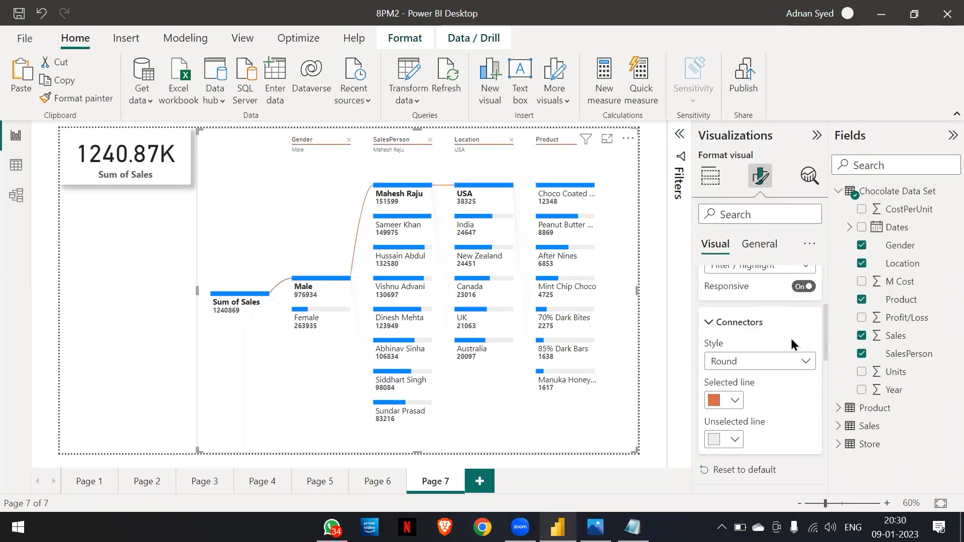
scroll(789, 344, "up", 3)
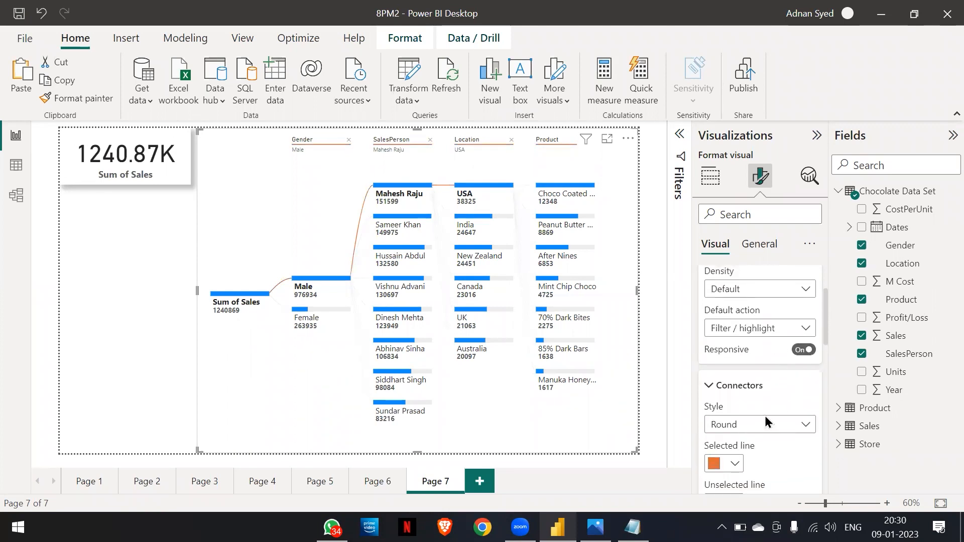
scroll(764, 392, "up", 3)
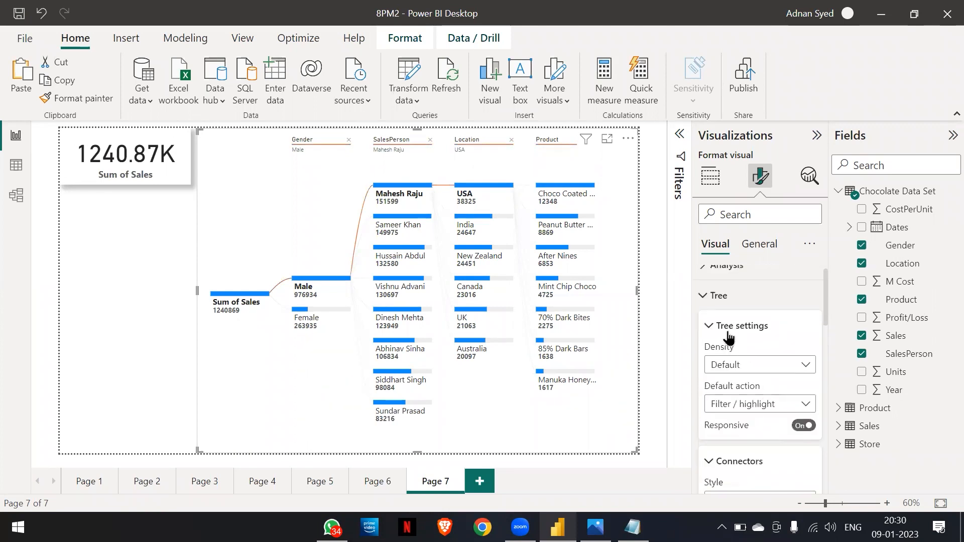
left_click(701, 296)
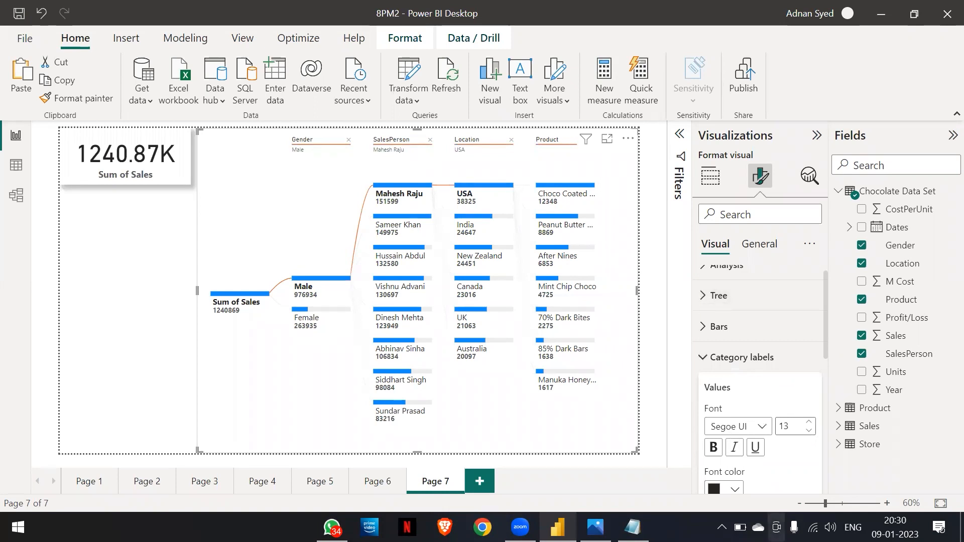
scroll(726, 372, "up", 1)
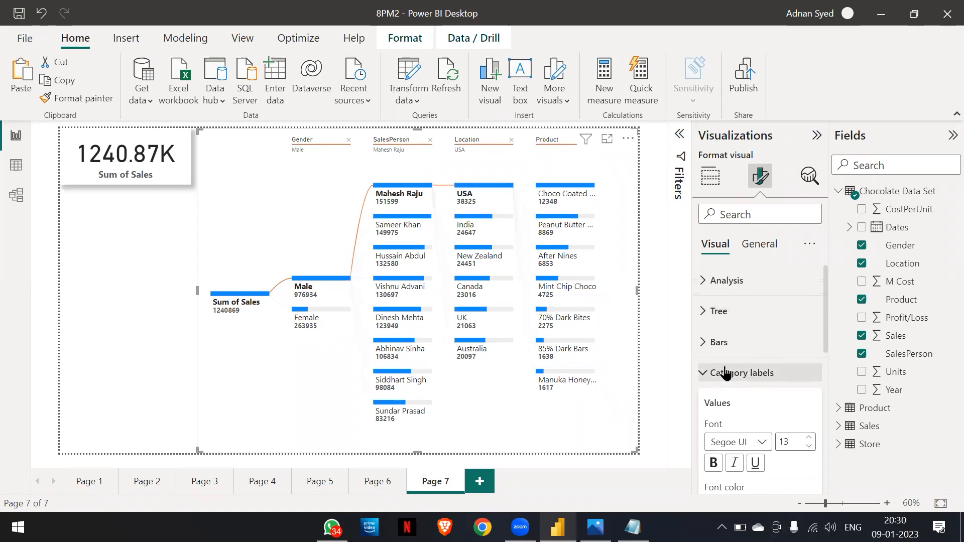
left_click(715, 174)
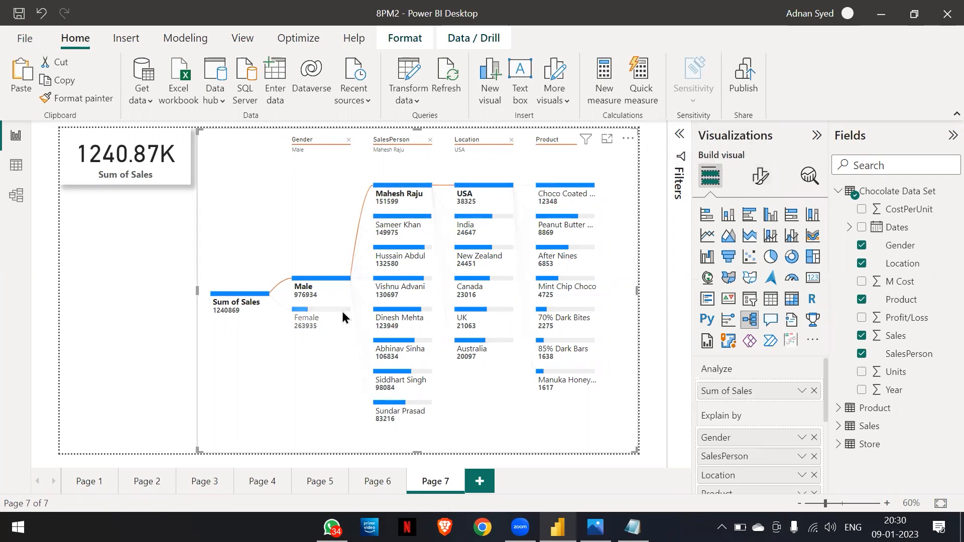
- View the sales decomposition tree enlarged in focus mode and return to the report page
mouse_move(342, 311)
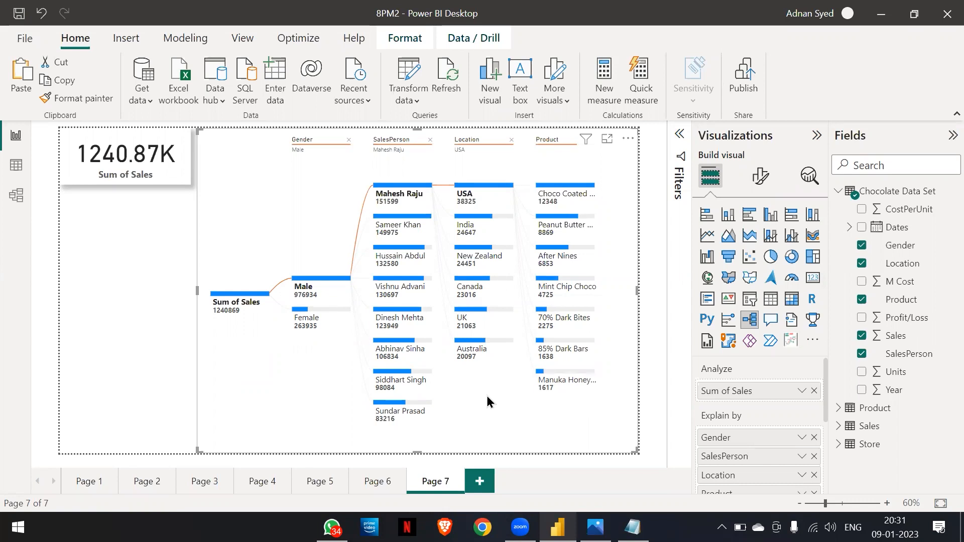
left_click(607, 138)
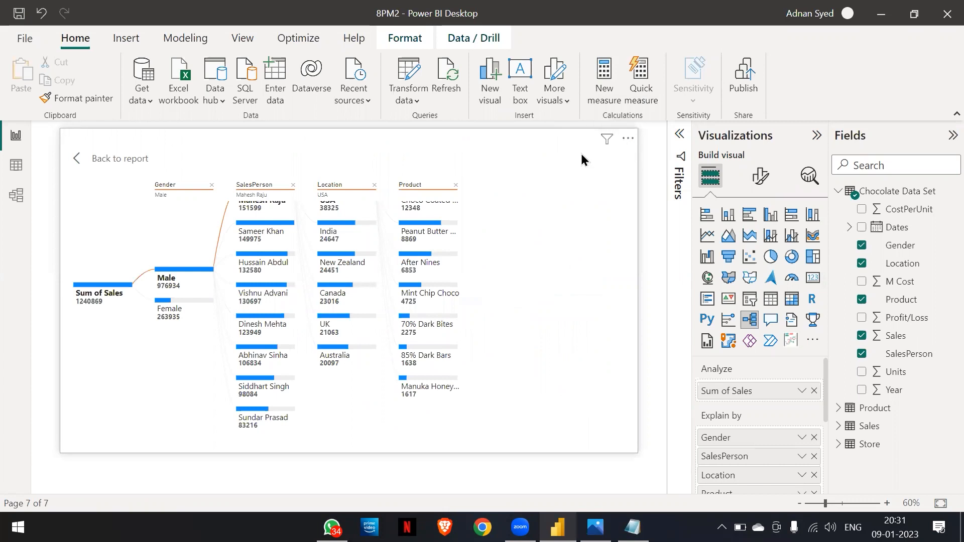
left_click(127, 160)
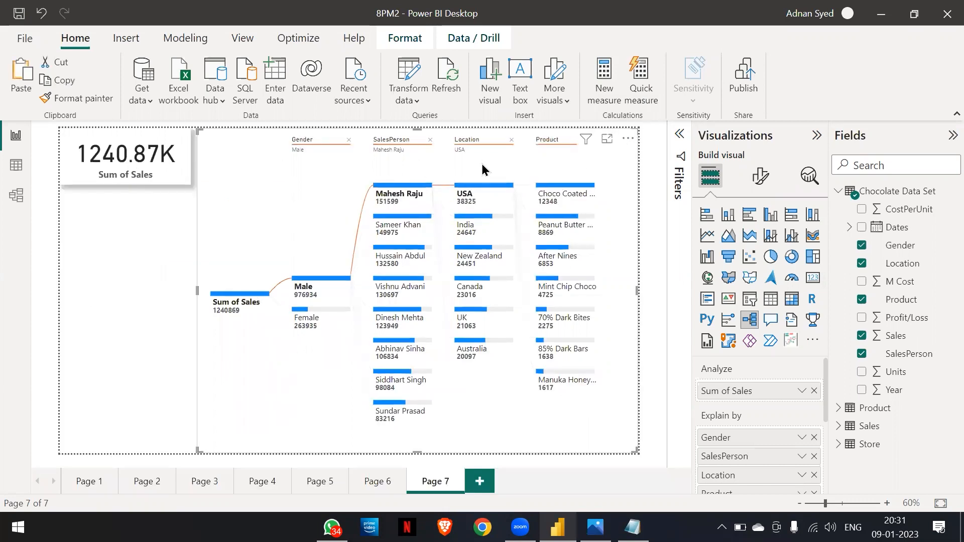
left_click(607, 138)
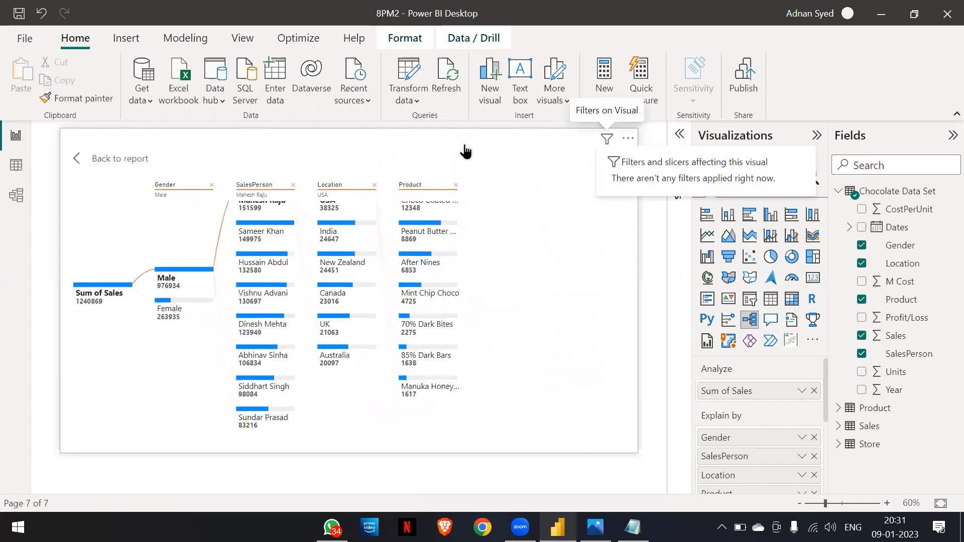
left_click(81, 160)
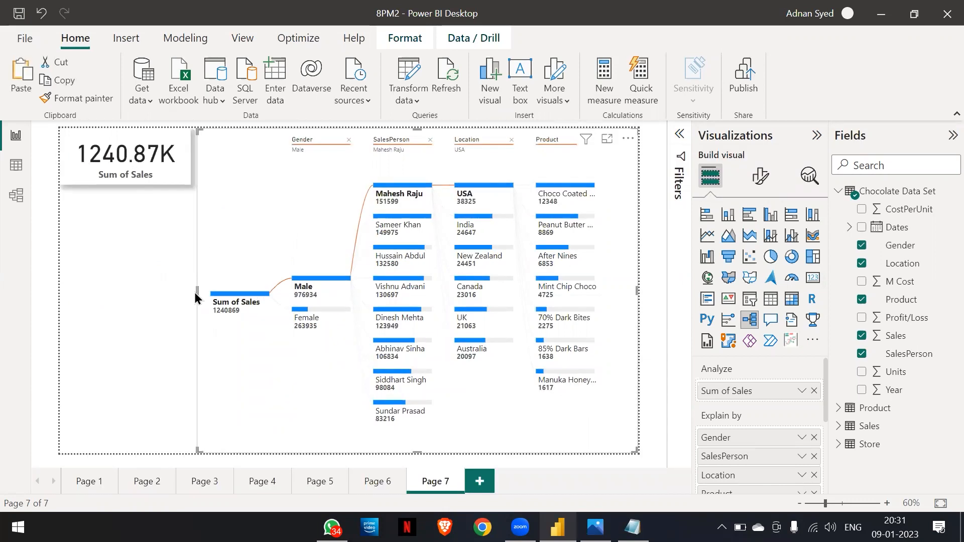
left_click(173, 173)
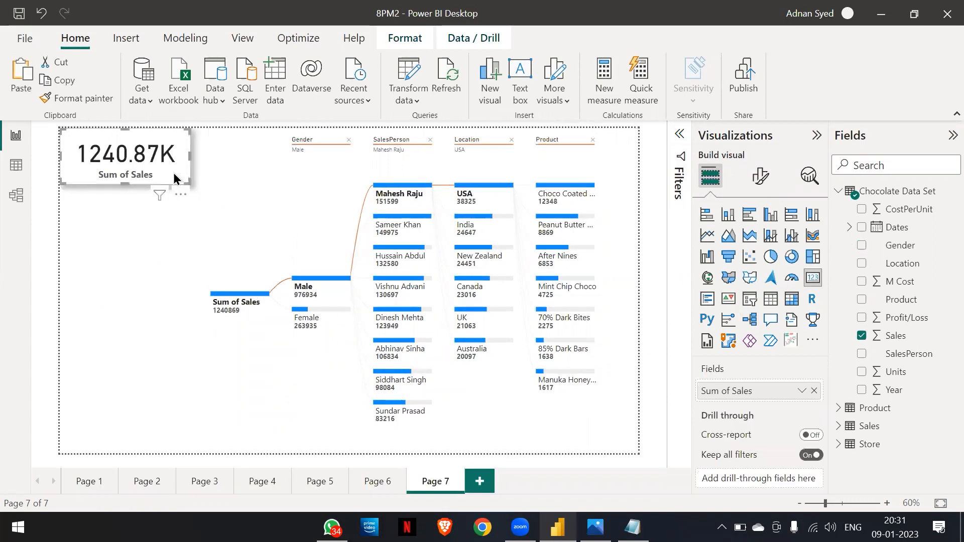
left_click(194, 229)
left_click(260, 223)
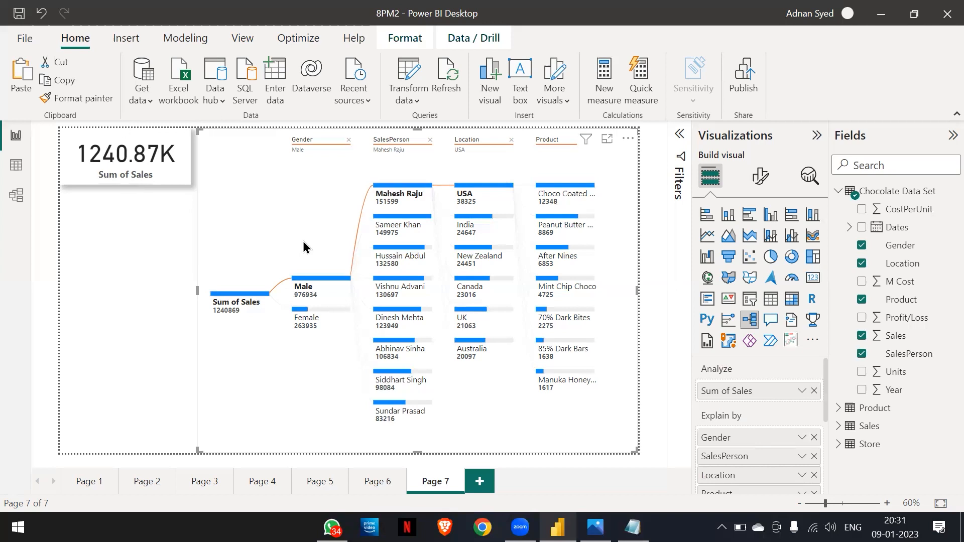
- Add a new report page with a decomposition tree that analyzes Profit/Loss from the Chocolate Data Set
left_click(481, 482)
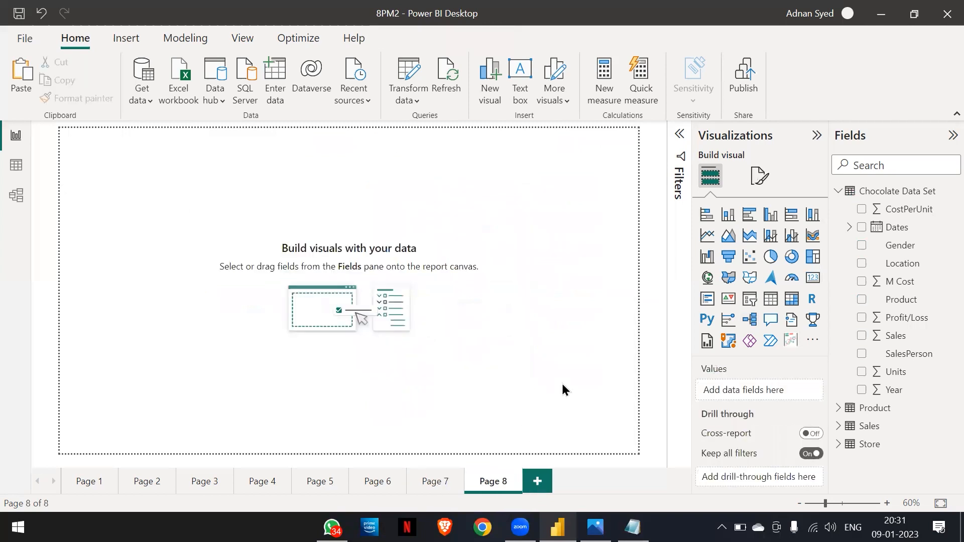
left_click(745, 327)
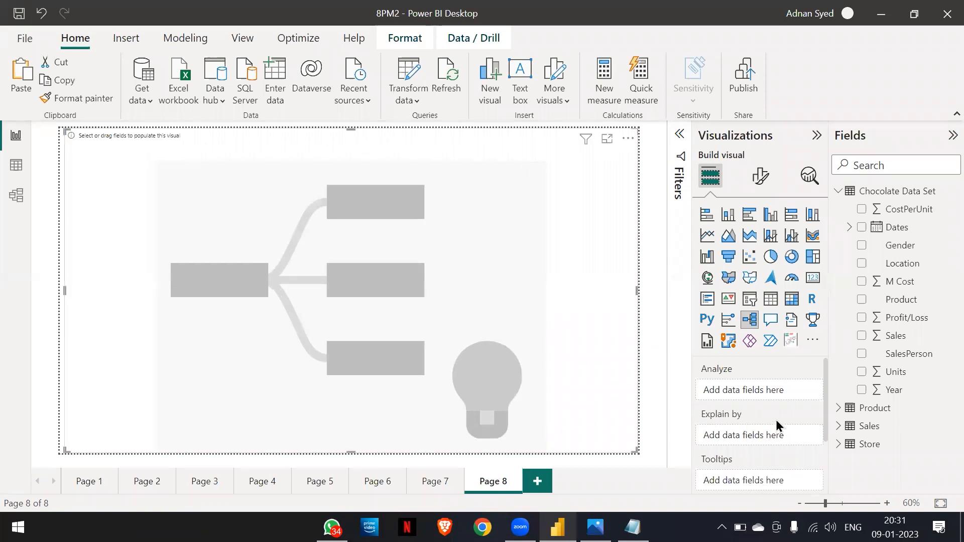
left_click_drag(882, 319, 758, 389)
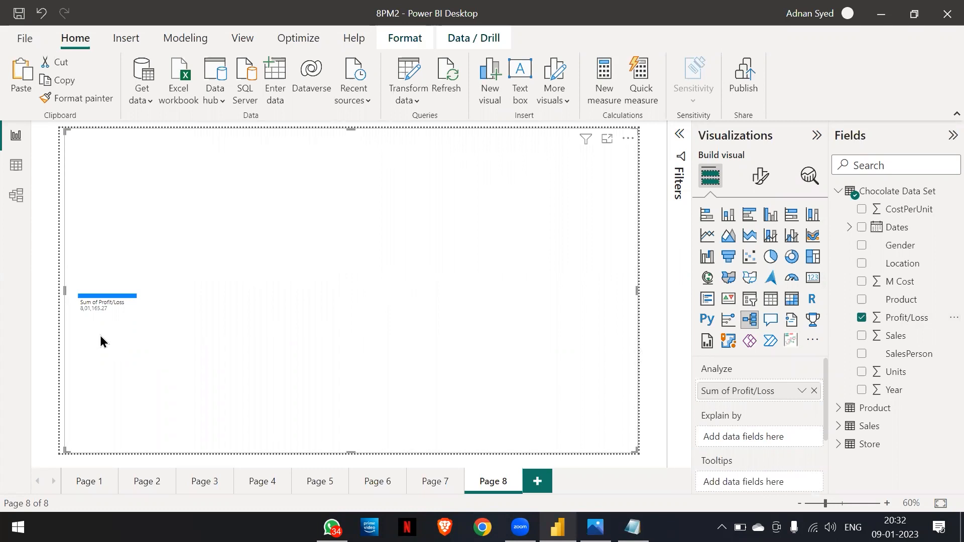
- Explain the Profit/Loss tree by Gender, SalesPerson, Location and Product
left_click_drag(887, 244, 737, 434)
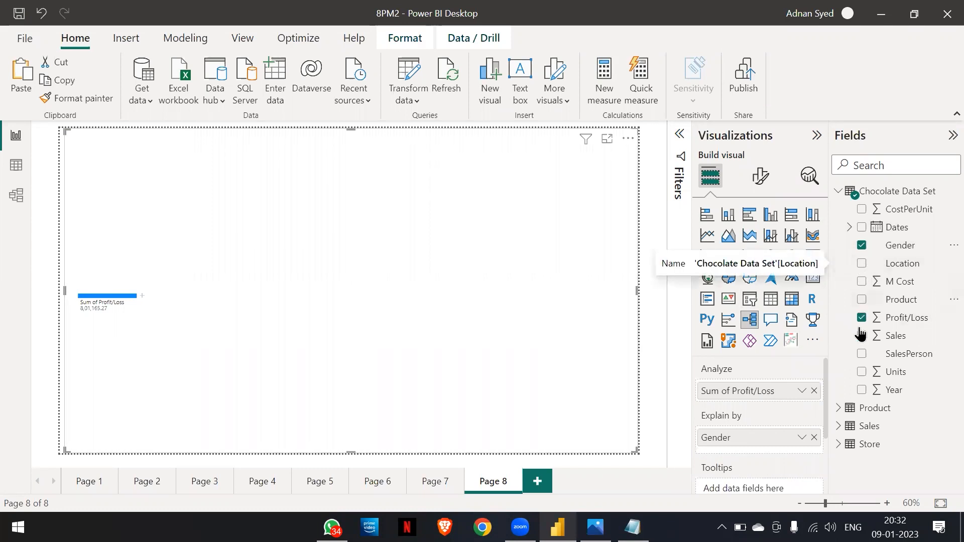
left_click(861, 354)
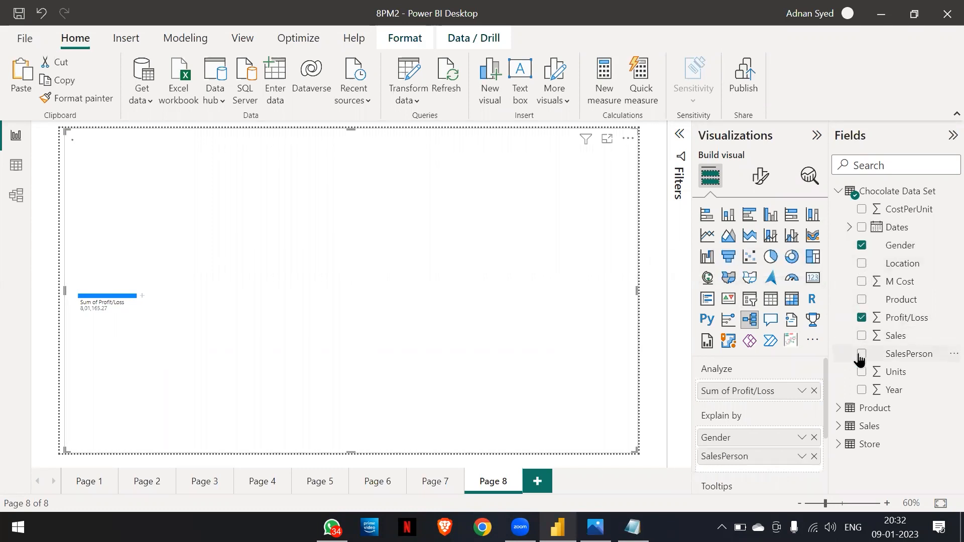
left_click(861, 264)
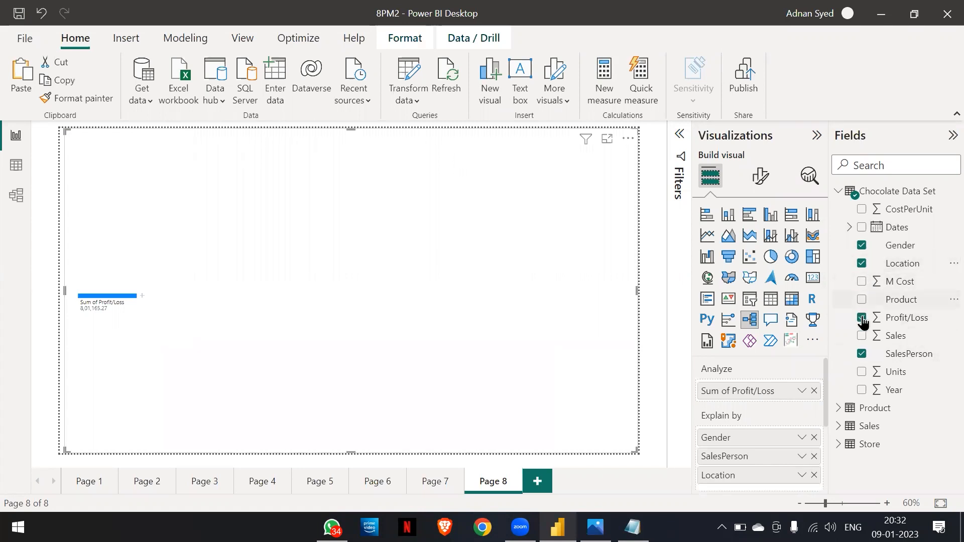
left_click(862, 300)
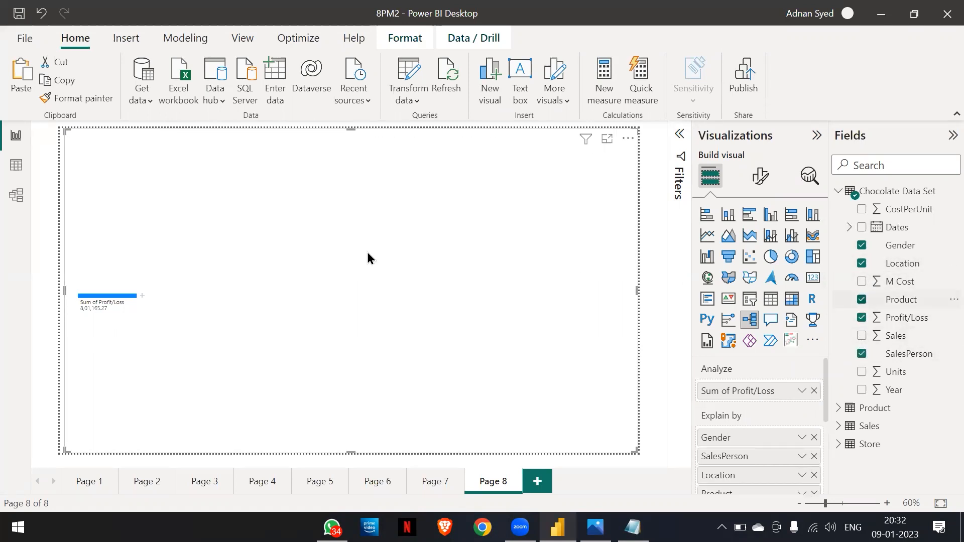
- Expand the Sum of Profit/Loss root and its Male node with the High value AI split
left_click(142, 296)
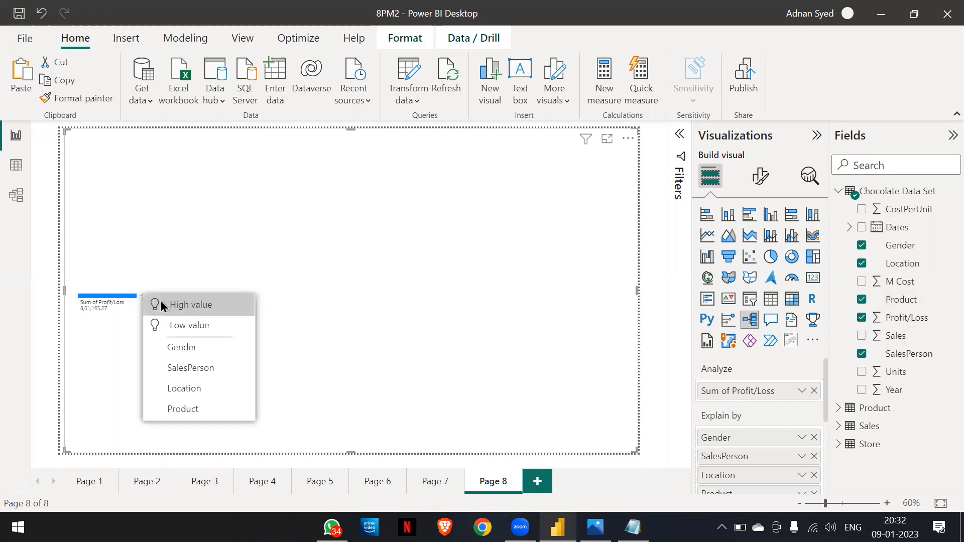
left_click(160, 304)
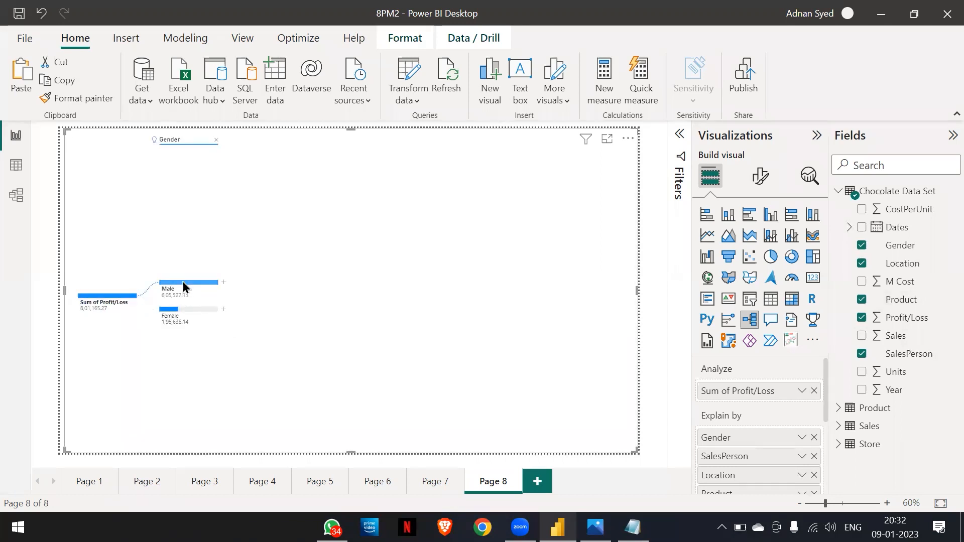
mouse_move(182, 291)
left_click(223, 283)
left_click(247, 291)
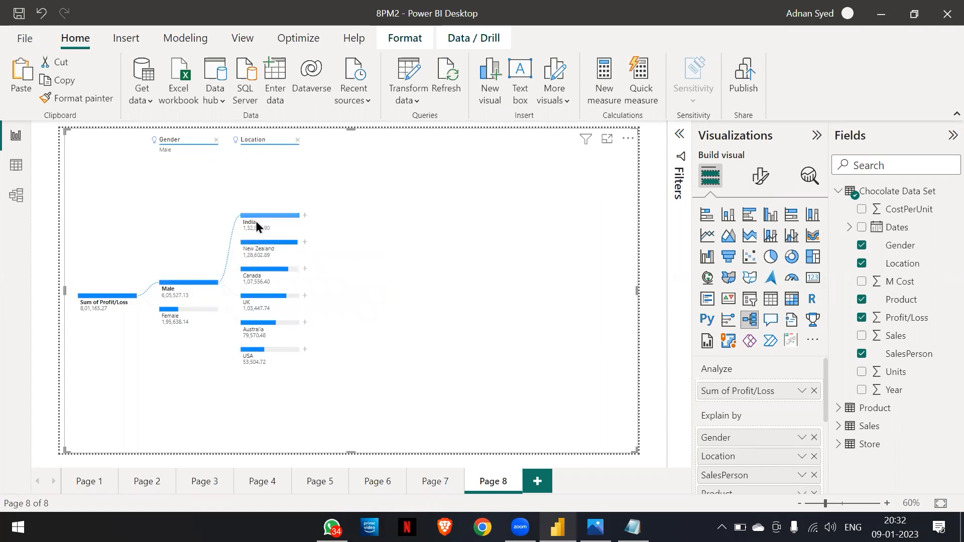
- Expand the India node and the first salesperson beneath it with the High value AI split
mouse_move(256, 223)
left_click(305, 216)
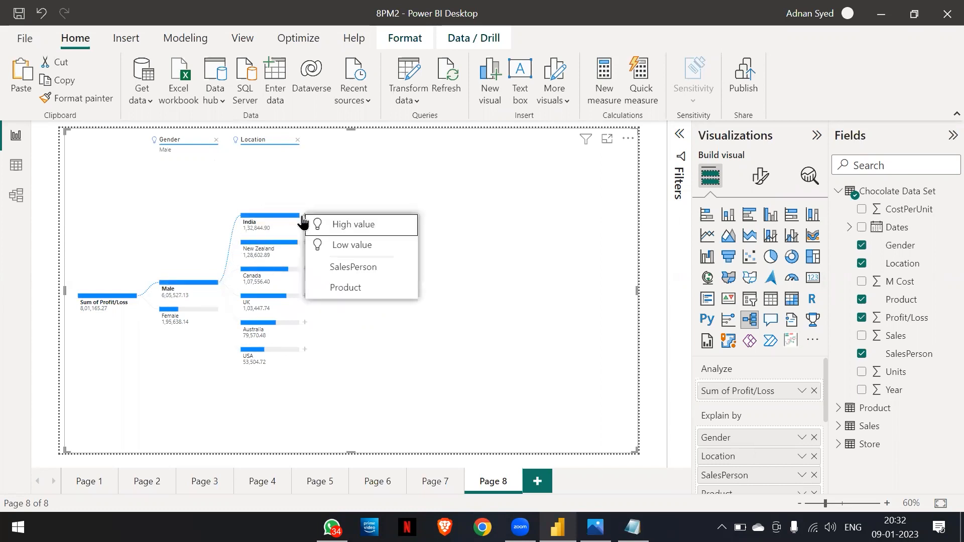
left_click(321, 224)
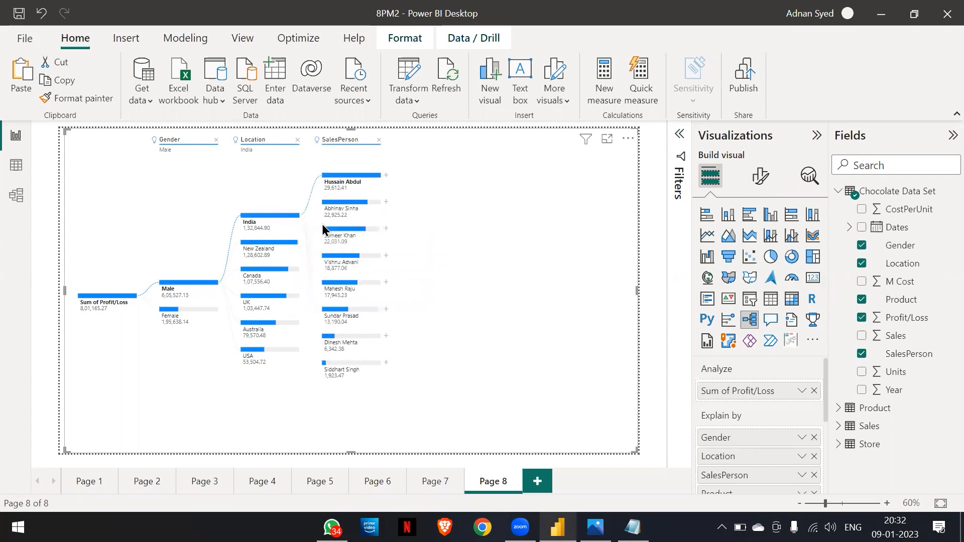
mouse_move(347, 182)
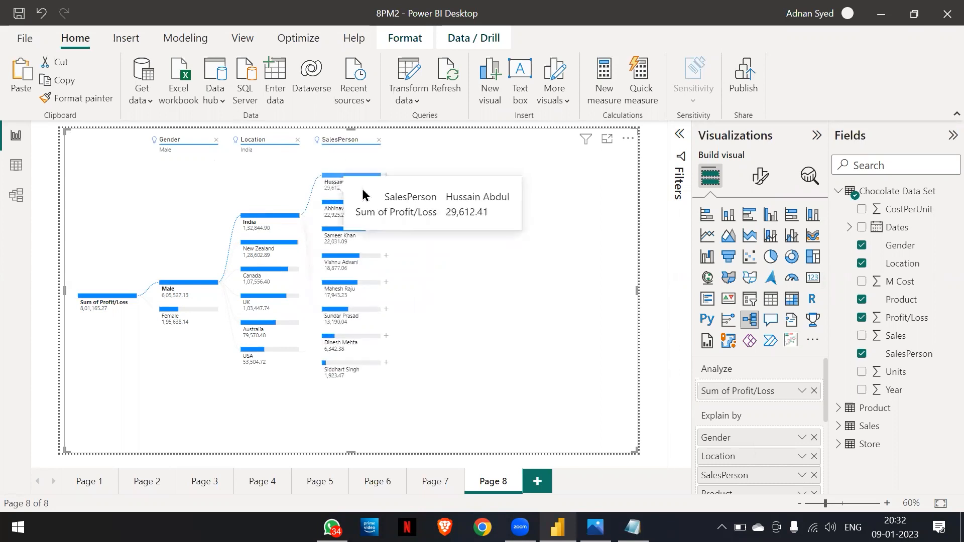
left_click(387, 176)
left_click(410, 185)
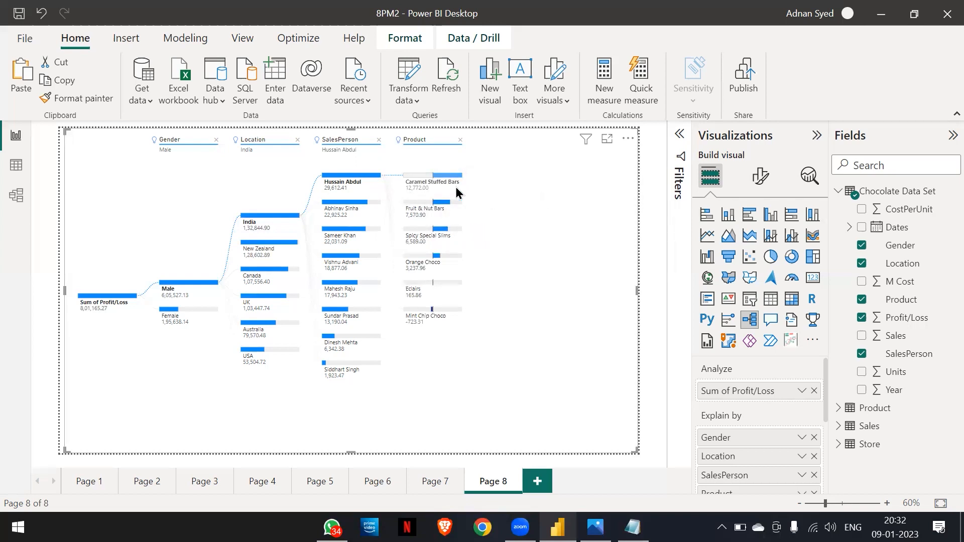
mouse_move(457, 192)
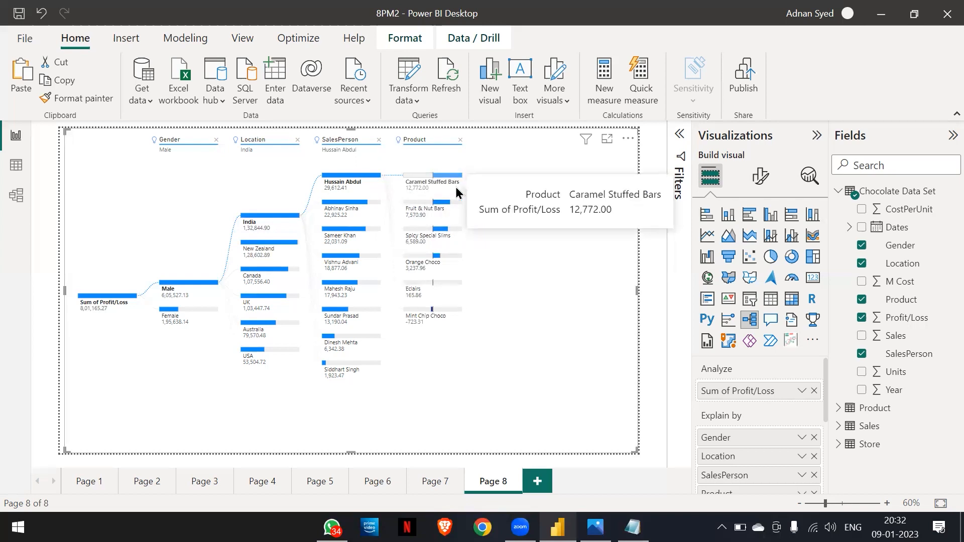
- Set the category label font size of the Profit/Loss decomposition tree to 11
left_click(761, 176)
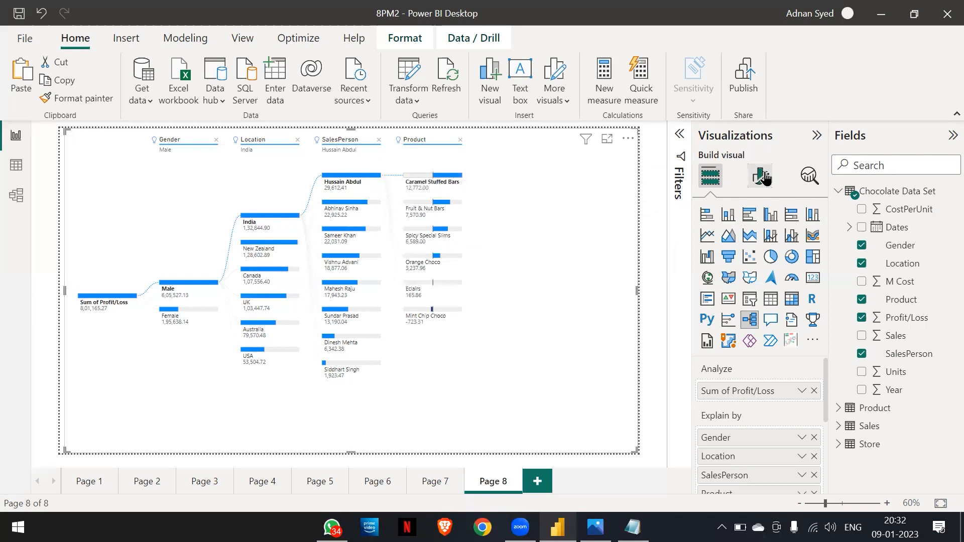
scroll(745, 362, "down", 1)
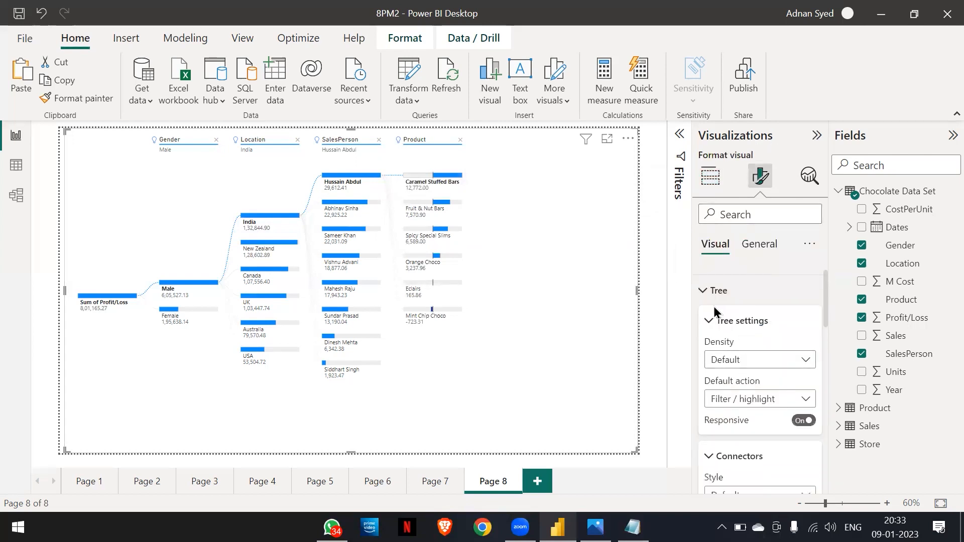
left_click(701, 294)
scroll(727, 342, "down", 1)
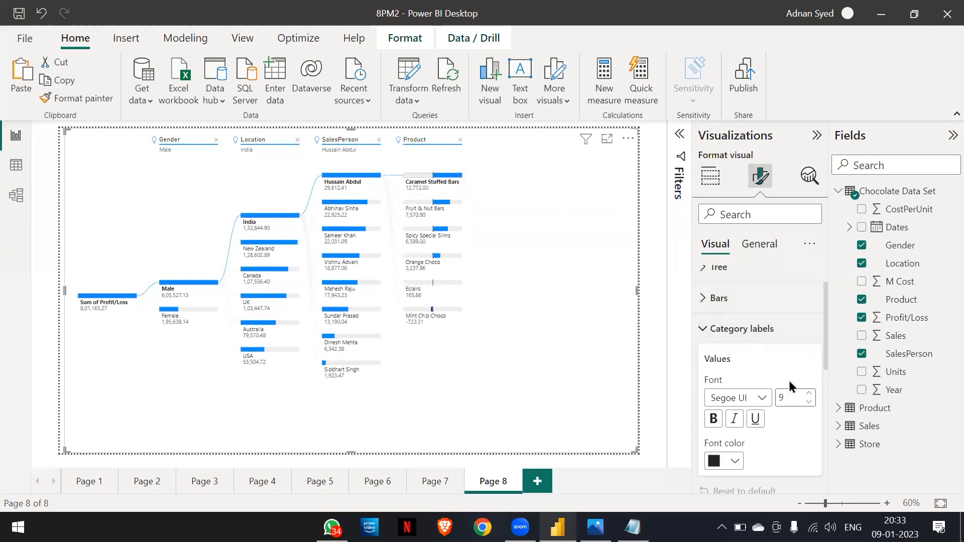
left_click(810, 395)
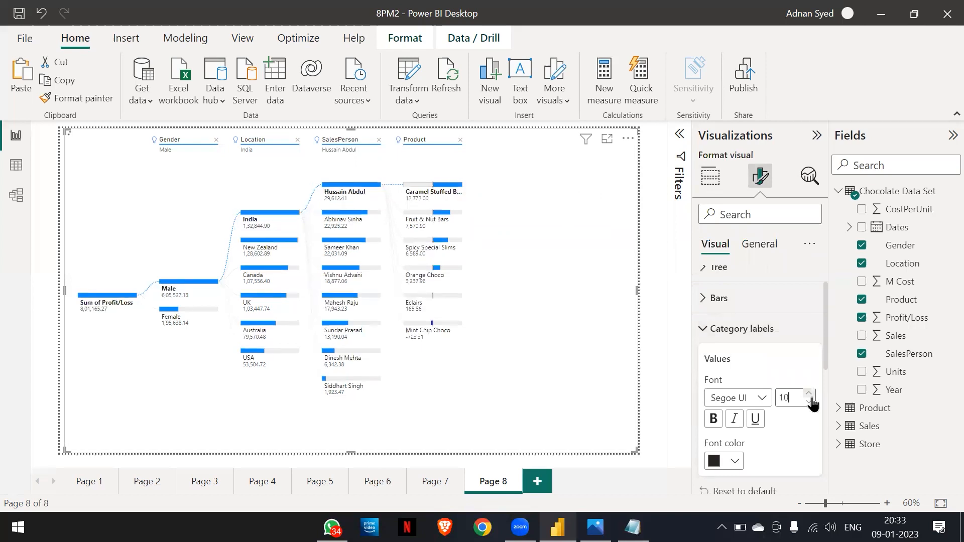
left_click(809, 395)
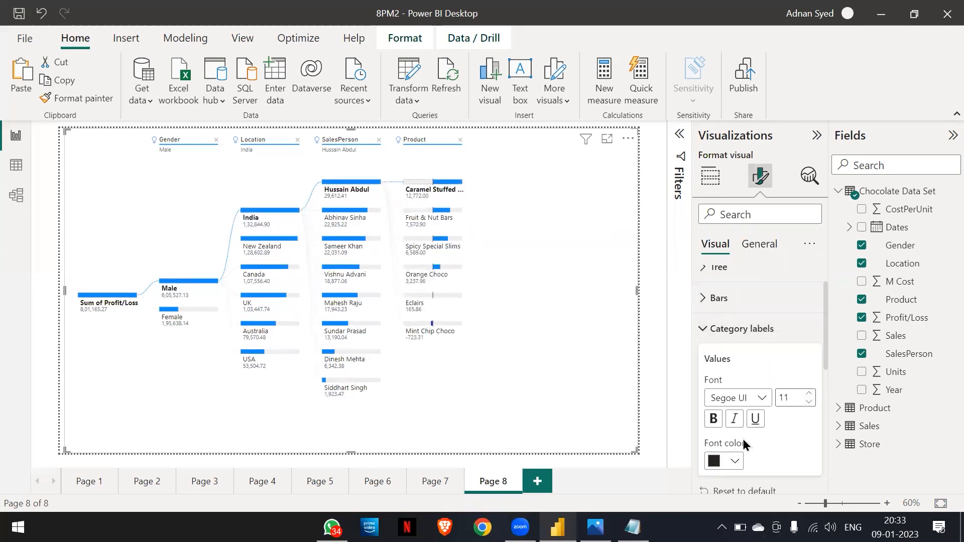
- Set the font size of the tree's values to 12
scroll(743, 438, "down", 3)
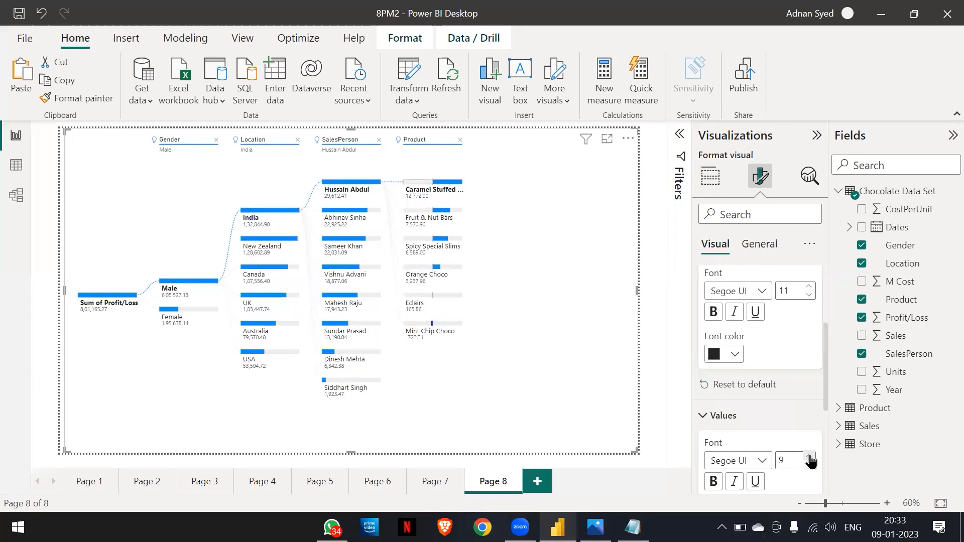
left_click(810, 457)
left_click(809, 457)
left_click(809, 456)
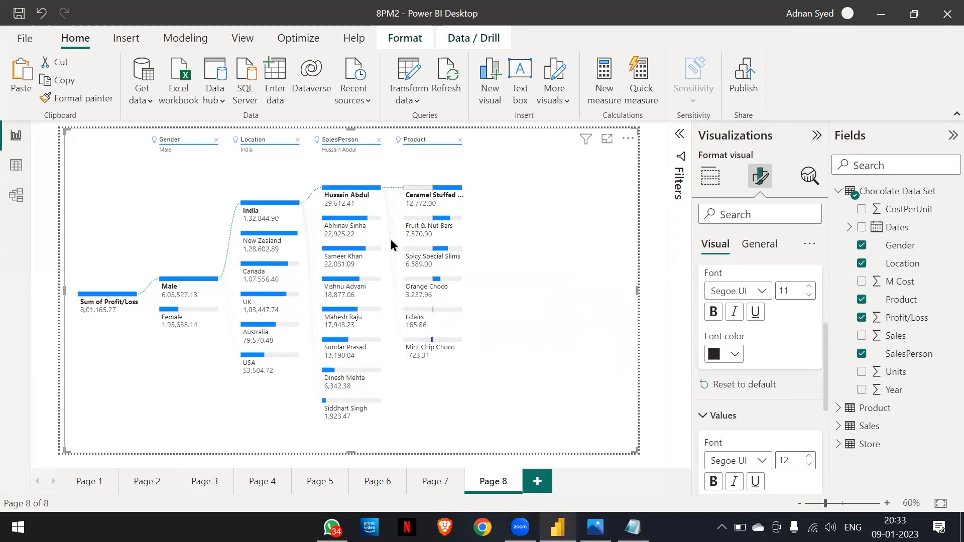
- Remove the Product level and expand the first salesperson under India again with the Low value AI split
left_click(460, 141)
left_click(386, 189)
left_click(410, 218)
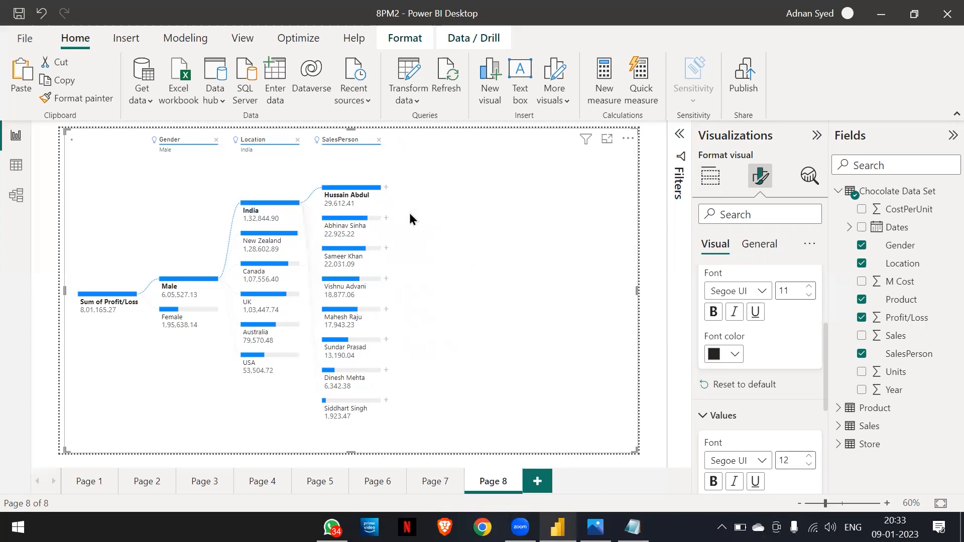
mouse_move(421, 353)
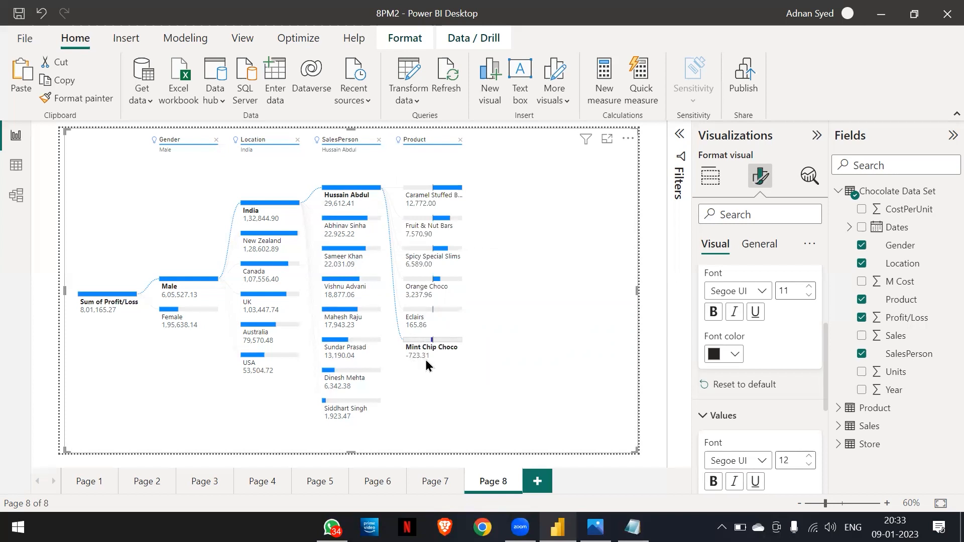
left_click_drag(428, 360, 481, 335)
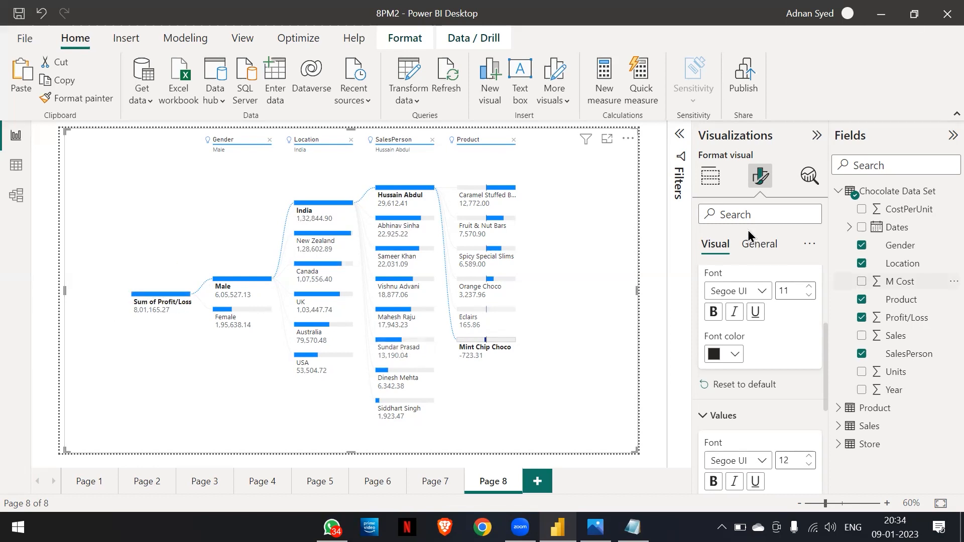
- Remove the SalesPerson and Product levels from the tree and expand the Canada node with the High value AI split
left_click(710, 176)
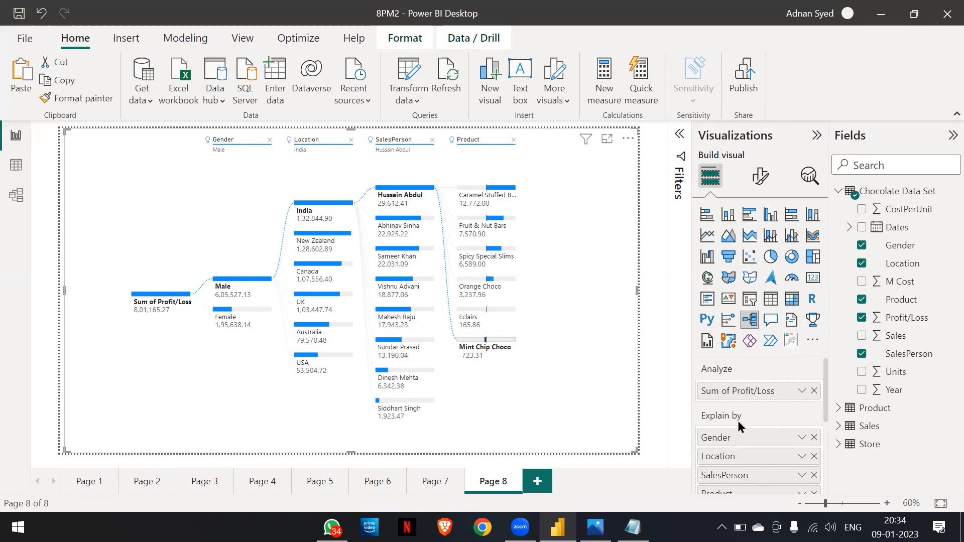
mouse_move(738, 423)
left_click(433, 140)
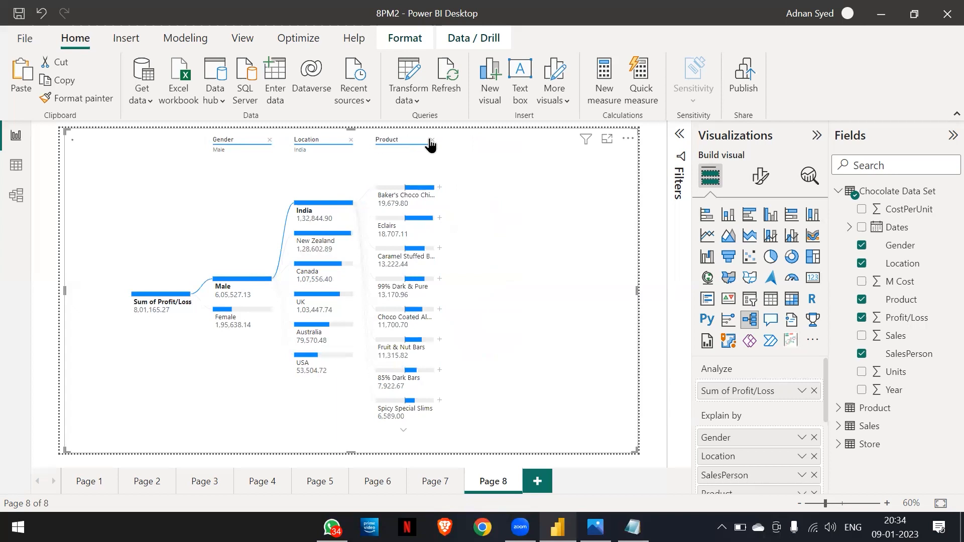
left_click(430, 141)
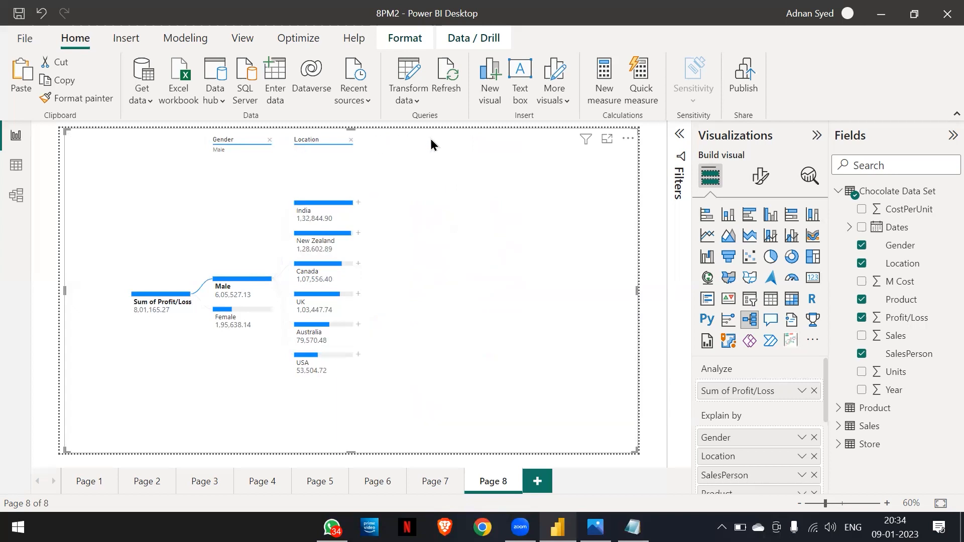
left_click(358, 265)
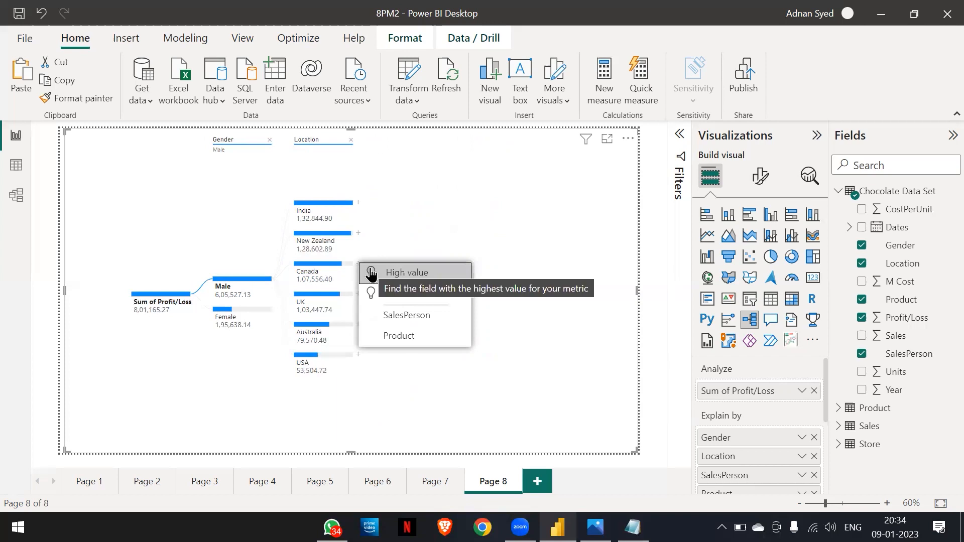
left_click(371, 273)
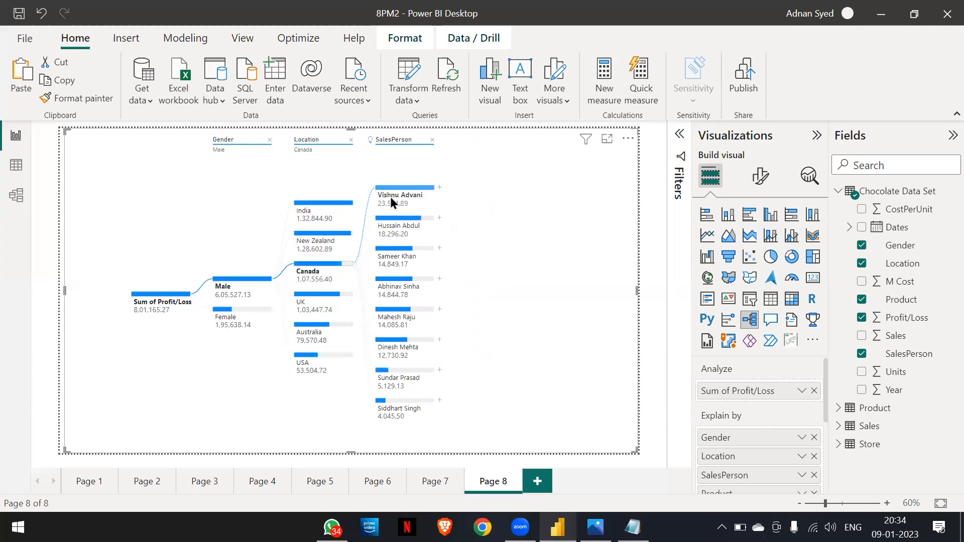
- Expand the last salesperson beneath Canada into the Product level with an AI split
mouse_move(390, 196)
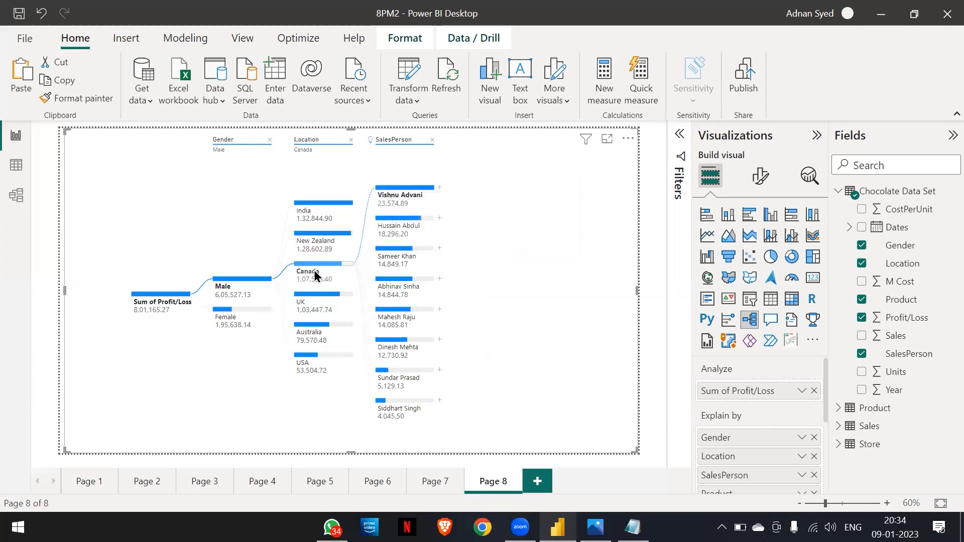
left_click(440, 194)
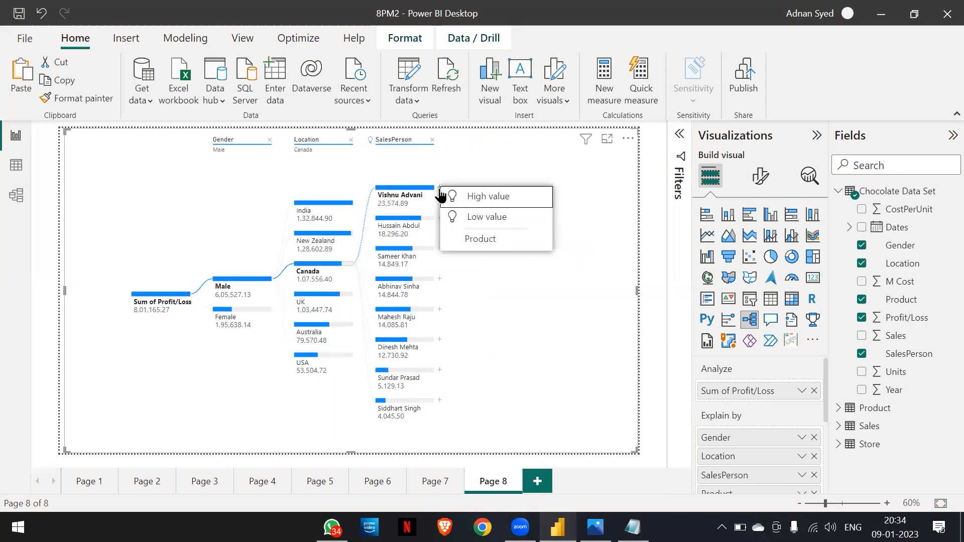
left_click(465, 177)
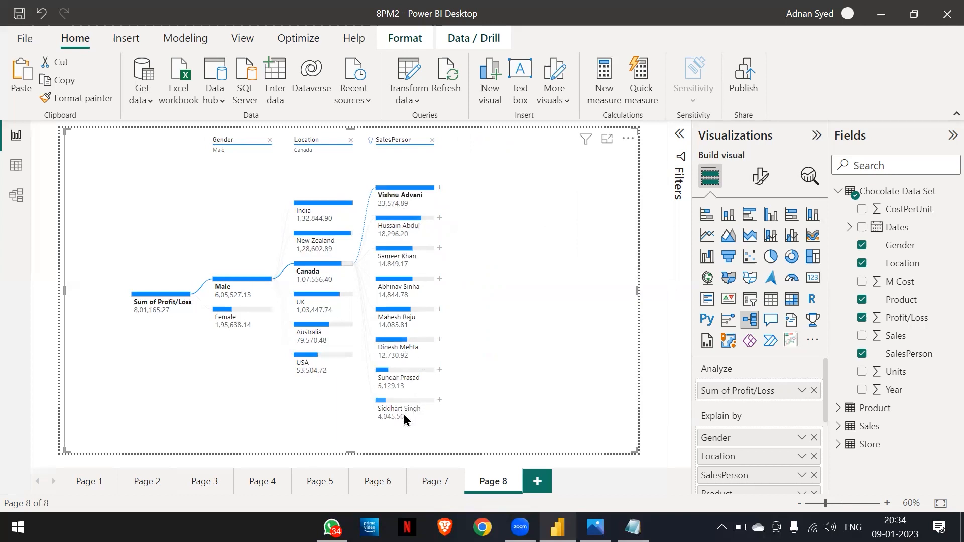
left_click(440, 401)
left_click(462, 412)
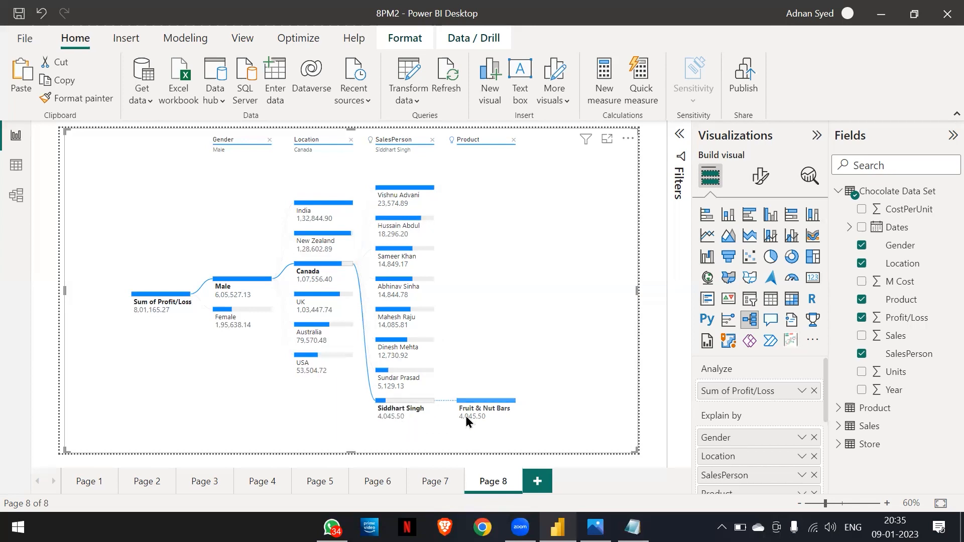
mouse_move(490, 422)
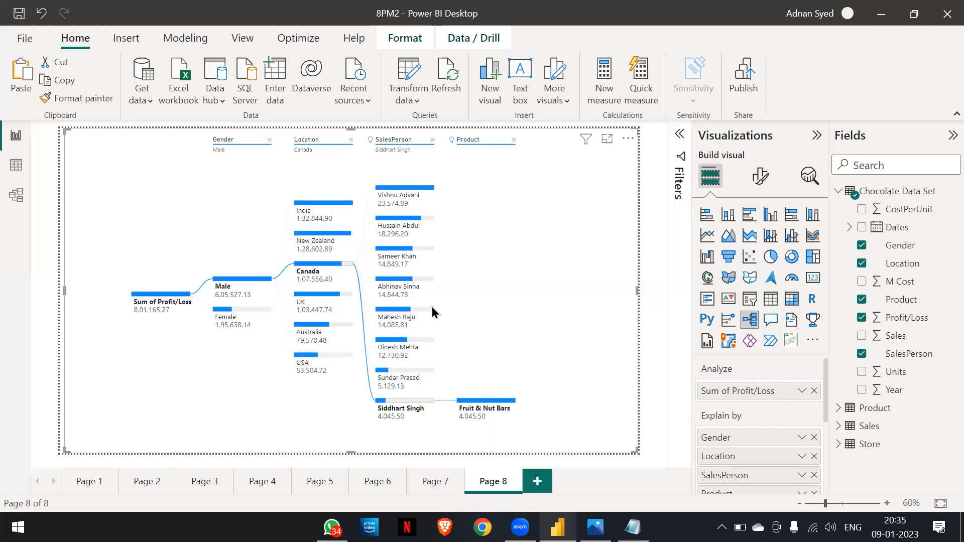
mouse_move(396, 384)
- Add a new report page with a scatter chart enlarged to fill the whole canvas
left_click(536, 482)
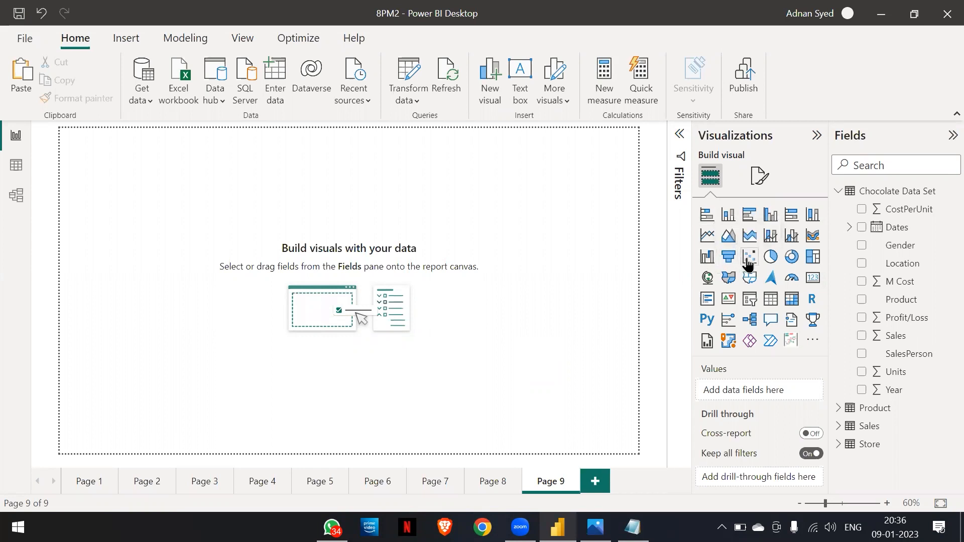
left_click(749, 259)
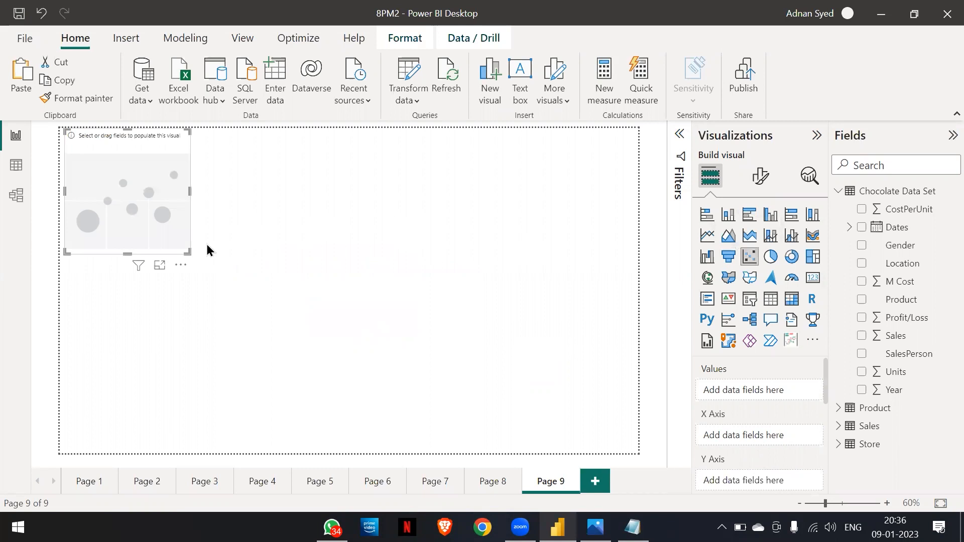
left_click_drag(188, 250, 658, 456)
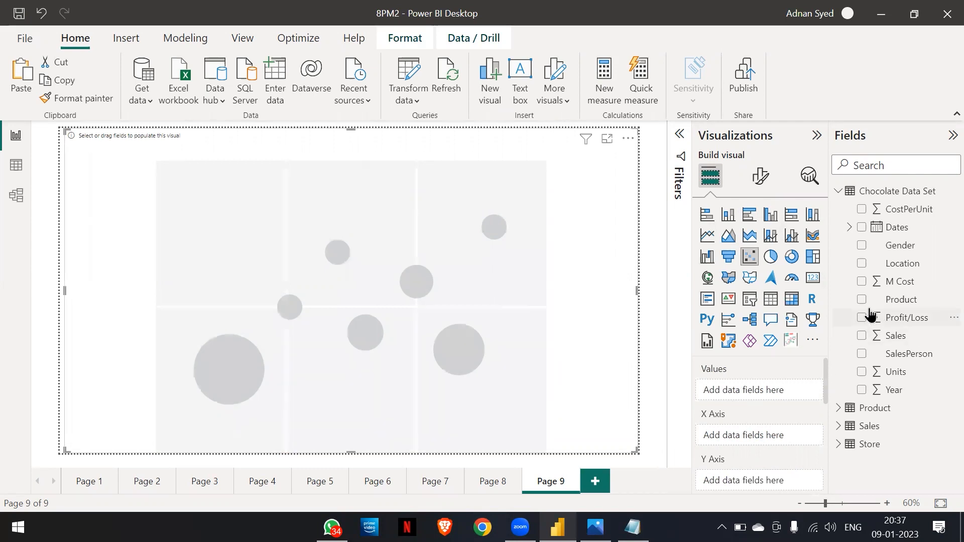
- Plot Sales on the scatter chart's X axis and Profit/Loss on its Y axis, with Location as the legend
left_click_drag(867, 336, 737, 440)
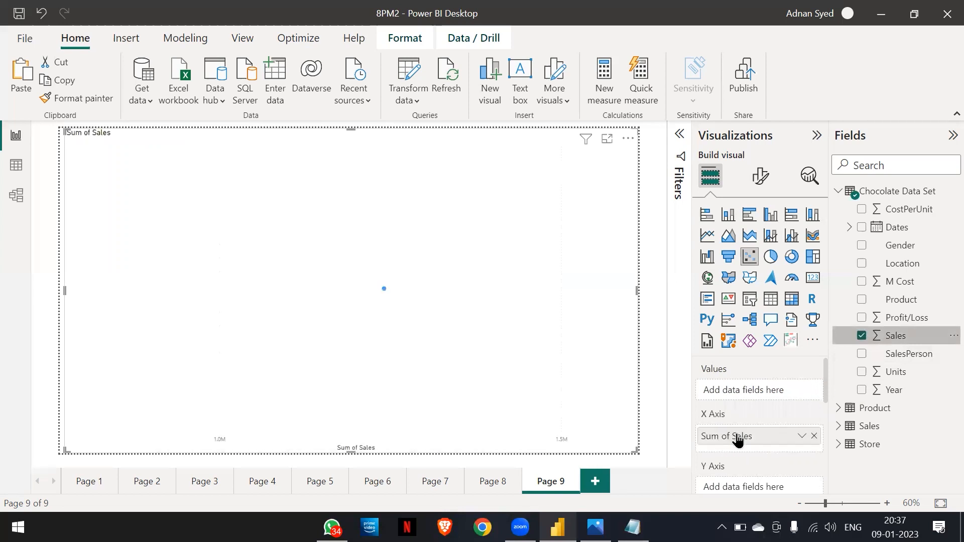
scroll(791, 409, "down", 2)
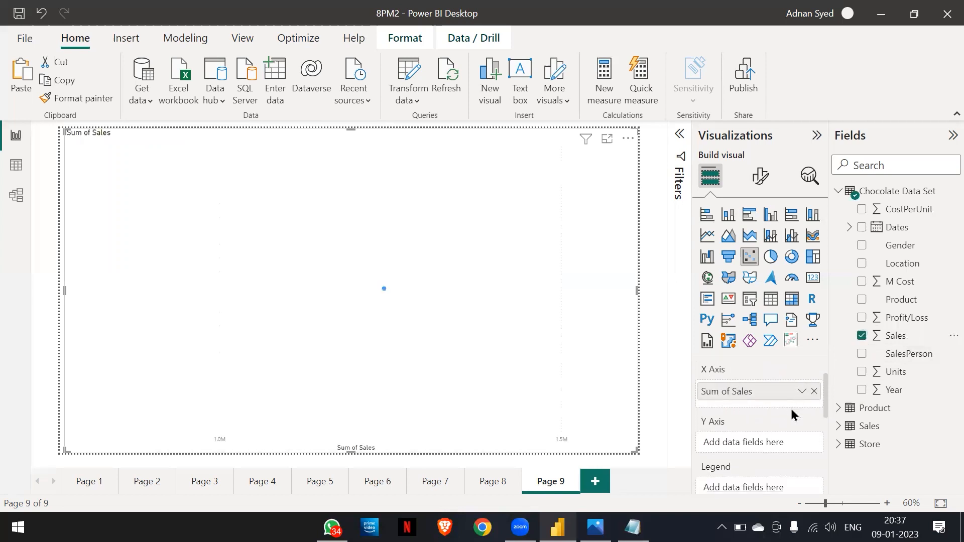
left_click_drag(867, 318, 744, 439)
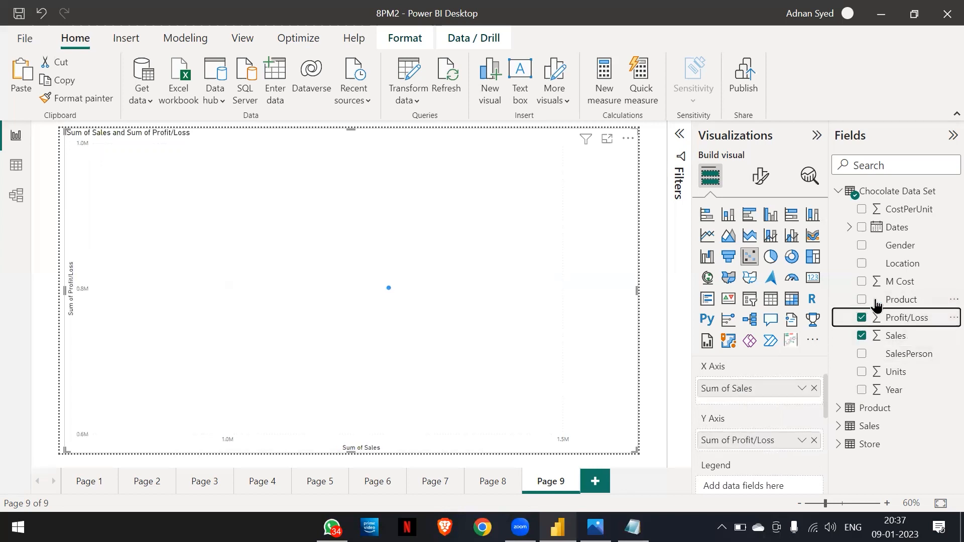
left_click_drag(813, 307, 746, 485)
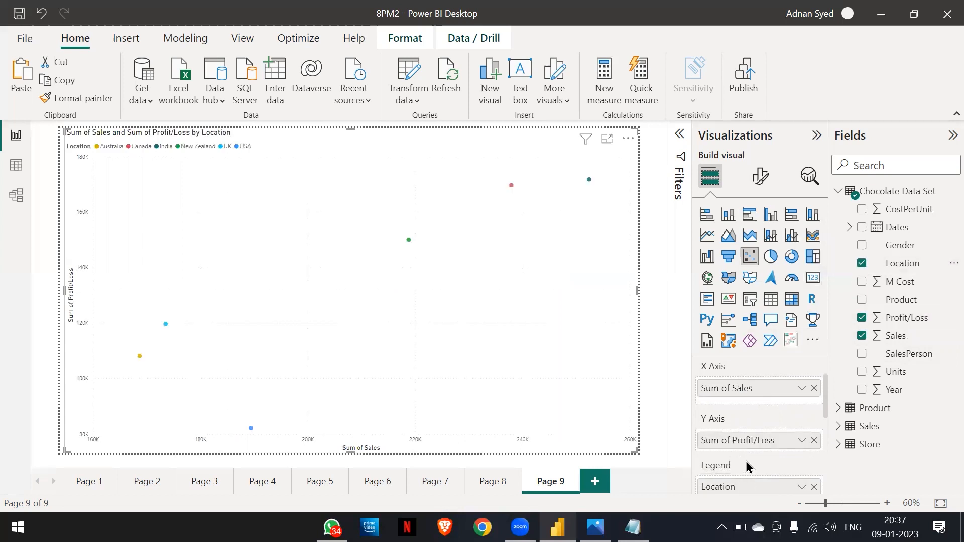
- Size the scatter chart's bubbles by Units and inspect the individual location bubbles
scroll(748, 467, "down", 1)
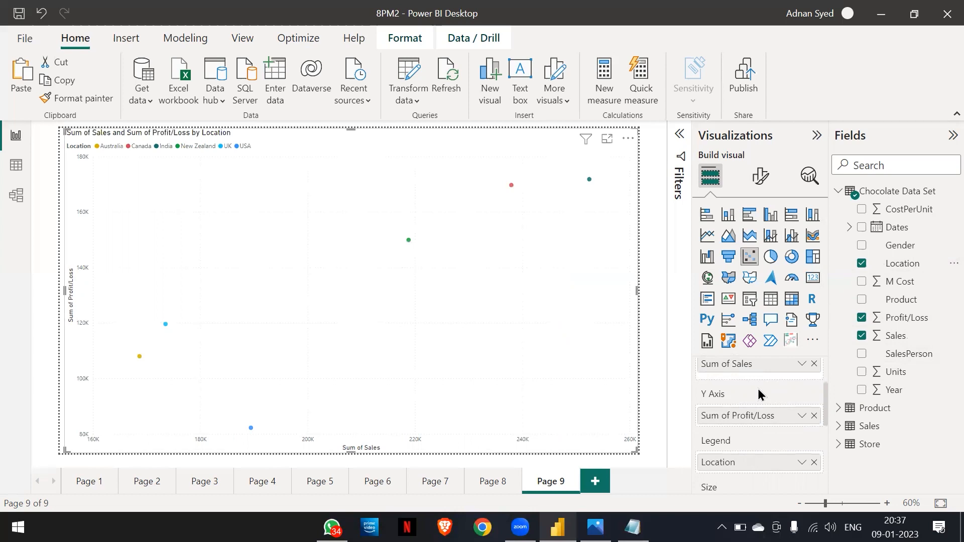
scroll(742, 433, "down", 1)
scroll(742, 434, "down", 3)
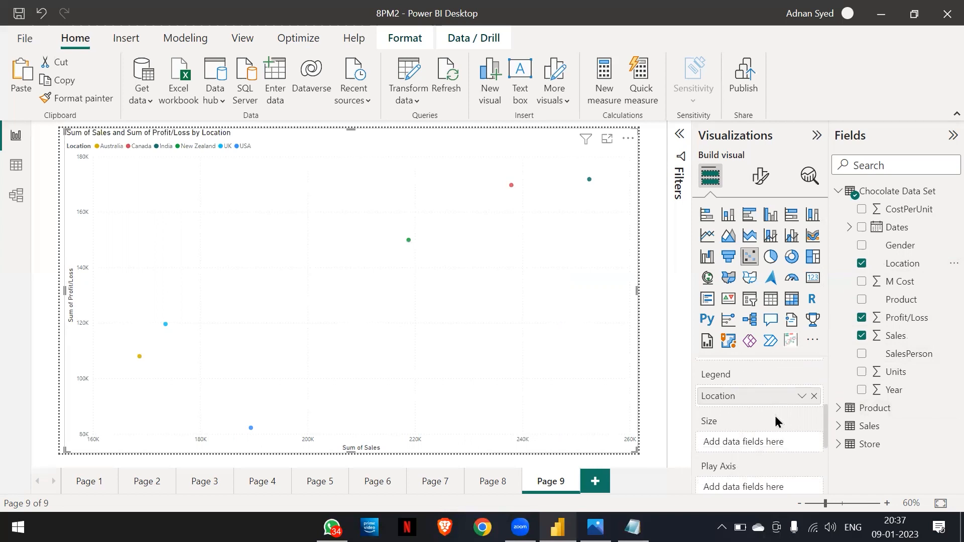
left_click_drag(870, 381, 733, 442)
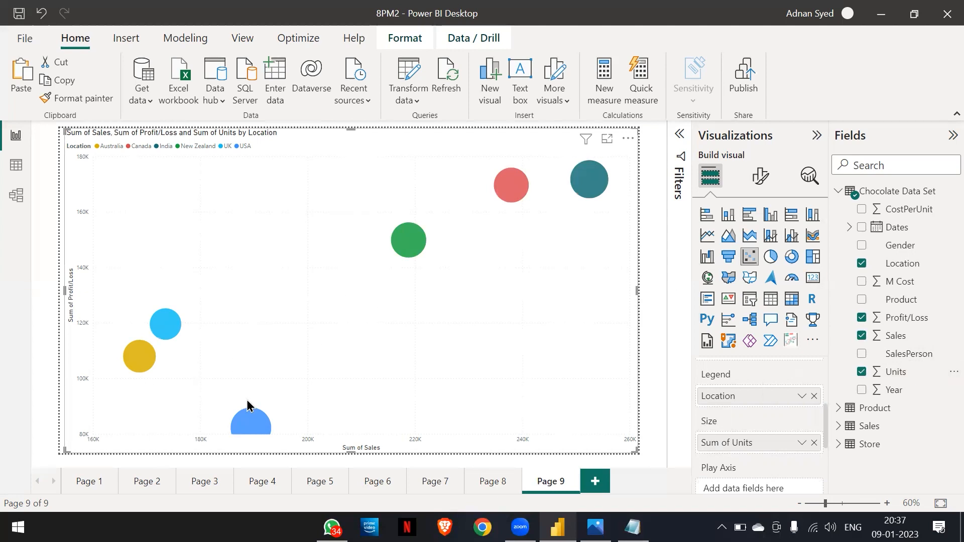
mouse_move(251, 427)
mouse_move(593, 183)
mouse_move(502, 195)
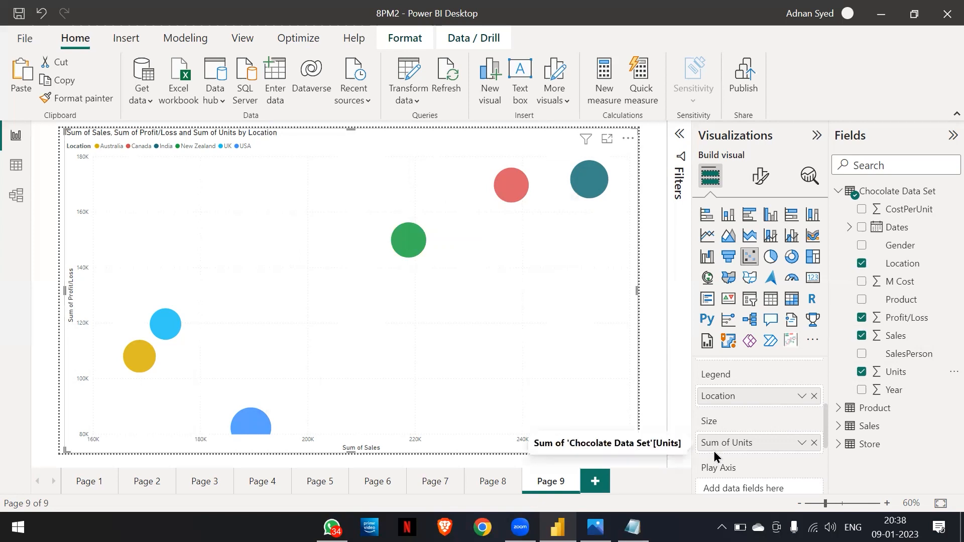
- Use Month from the Dates hierarchy as the scatter chart's play axis
scroll(716, 457, "down", 1)
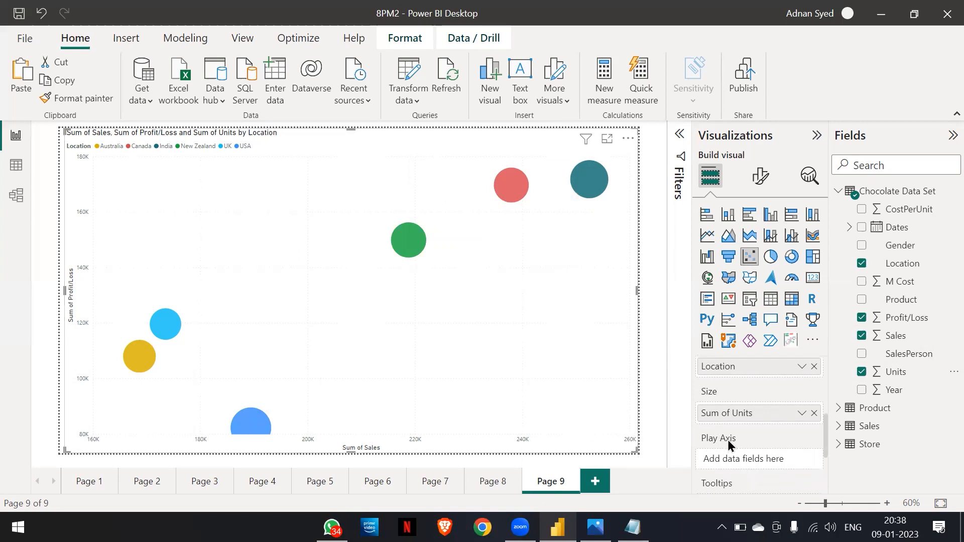
left_click(848, 228)
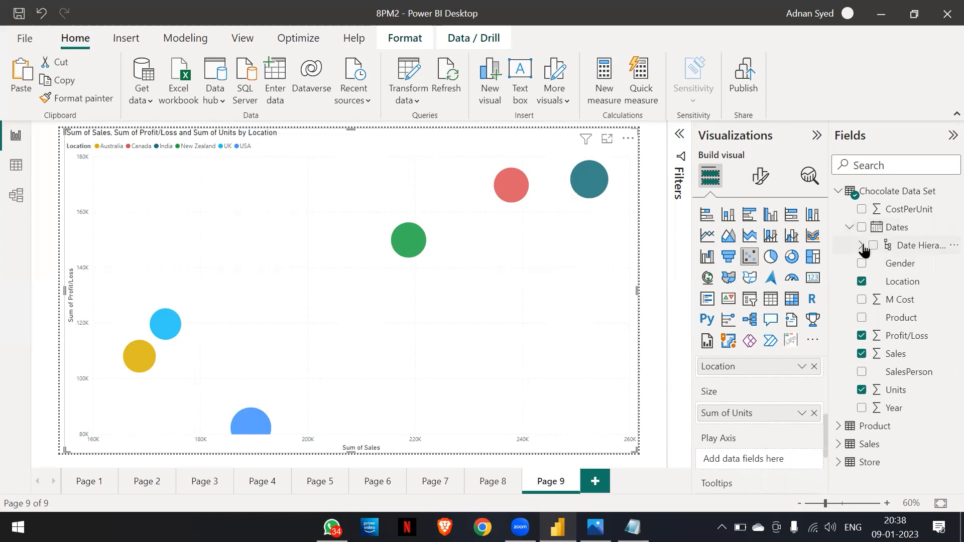
left_click(862, 246)
left_click_drag(882, 303, 748, 457)
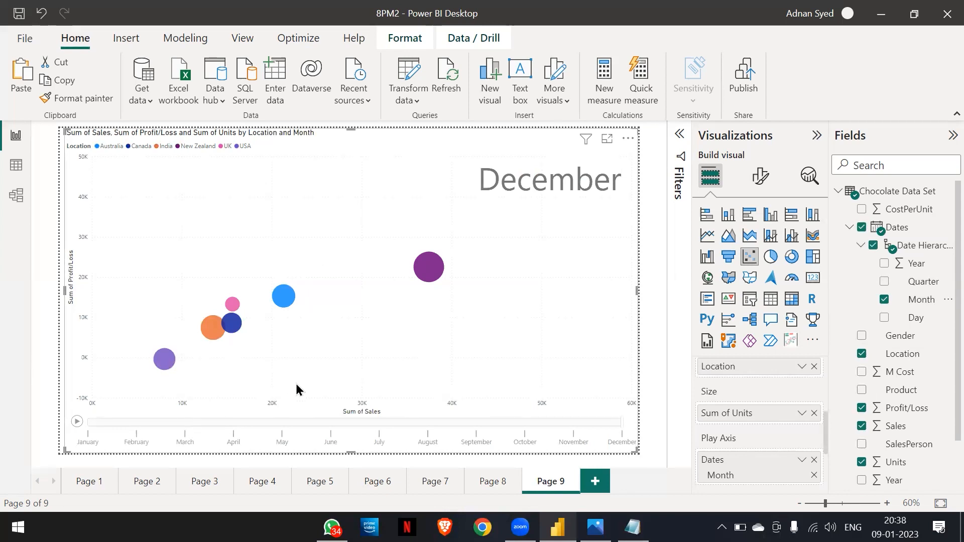
- Turn on the scatter chart's category labels and format them in bold at font size 13
left_click(762, 176)
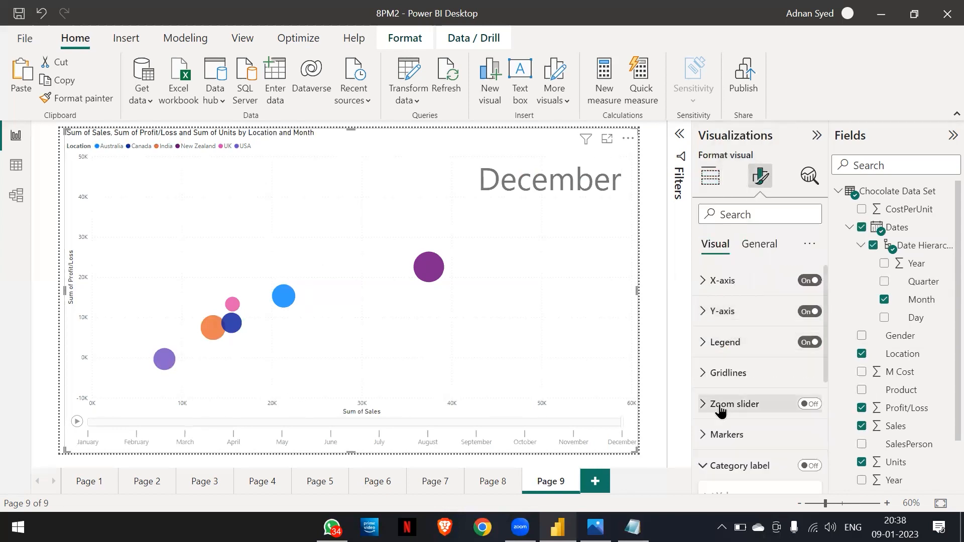
left_click(808, 466)
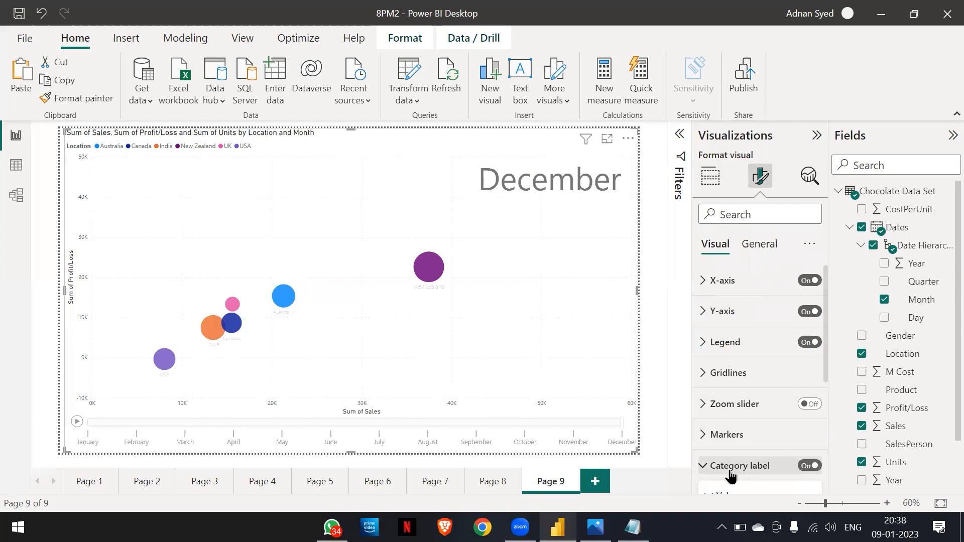
scroll(703, 467, "down", 3)
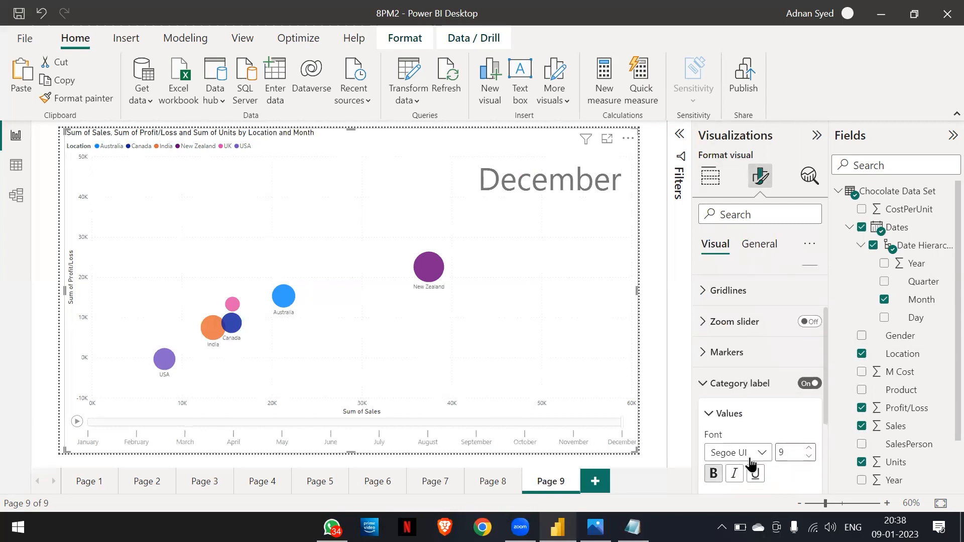
left_click(809, 447)
left_click(809, 448)
left_click(809, 448)
left_click(808, 447)
left_click(713, 475)
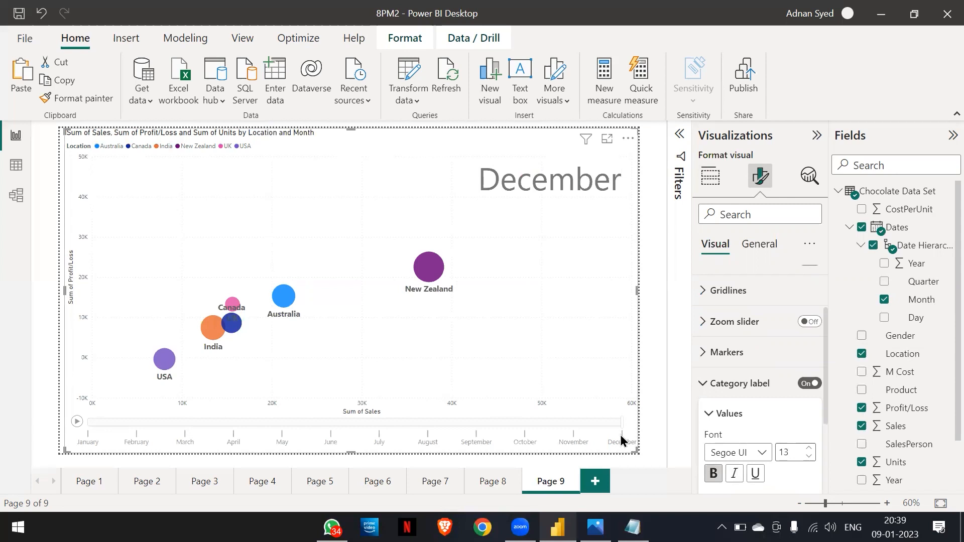
- Play the scatter chart's month animation several times and stop it at July
left_click(76, 423)
left_click(76, 422)
left_click(76, 422)
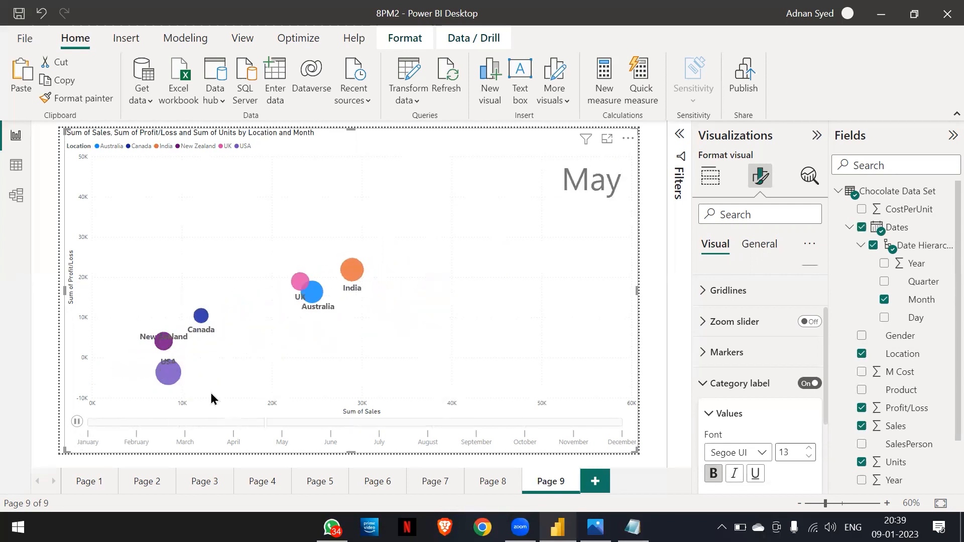
left_click(77, 422)
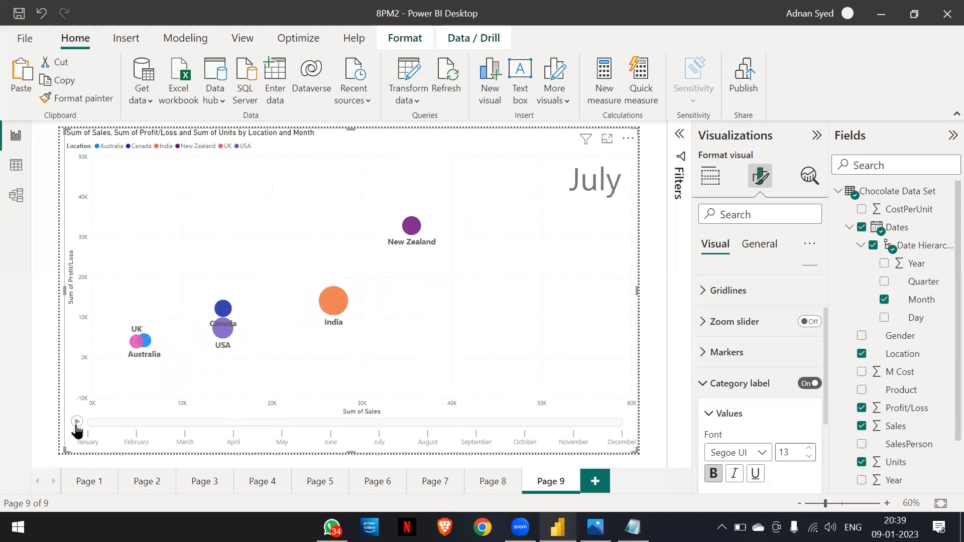
- Step the play axis through each month from January to June and inspect the details of Canada's June bubble
left_click(92, 423)
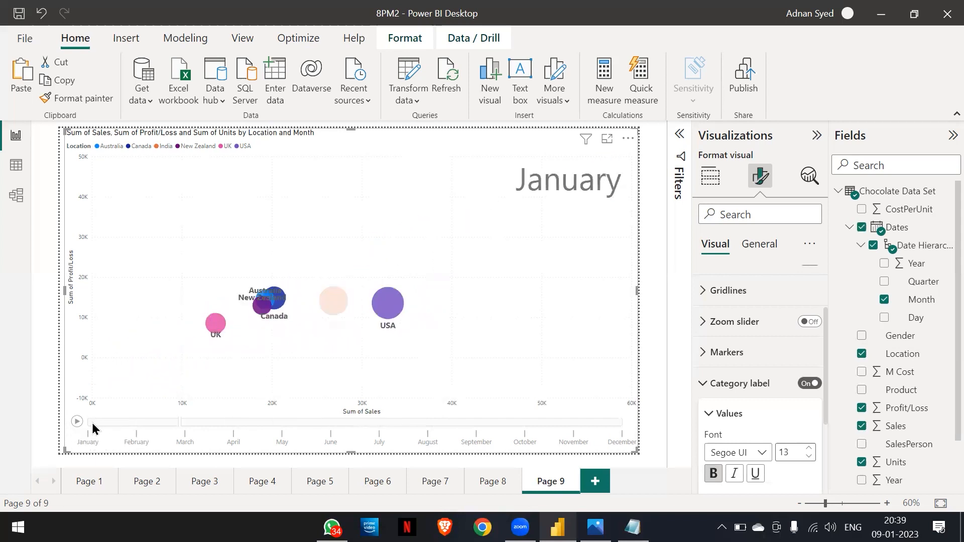
left_click(131, 423)
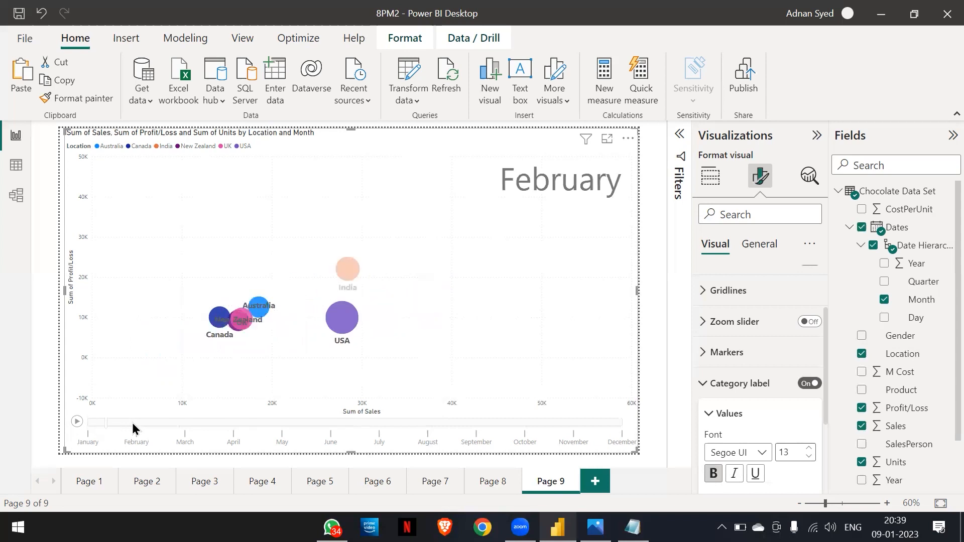
left_click(183, 426)
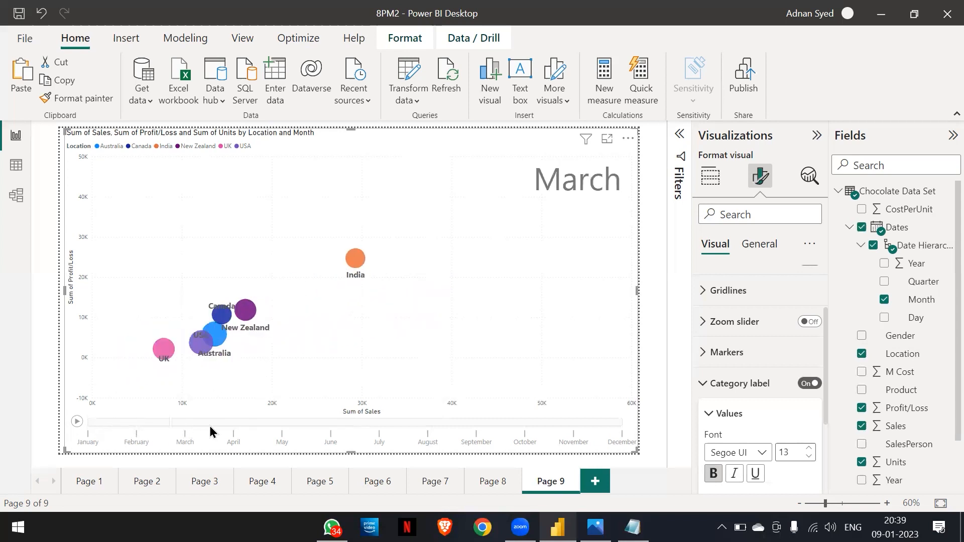
left_click(233, 425)
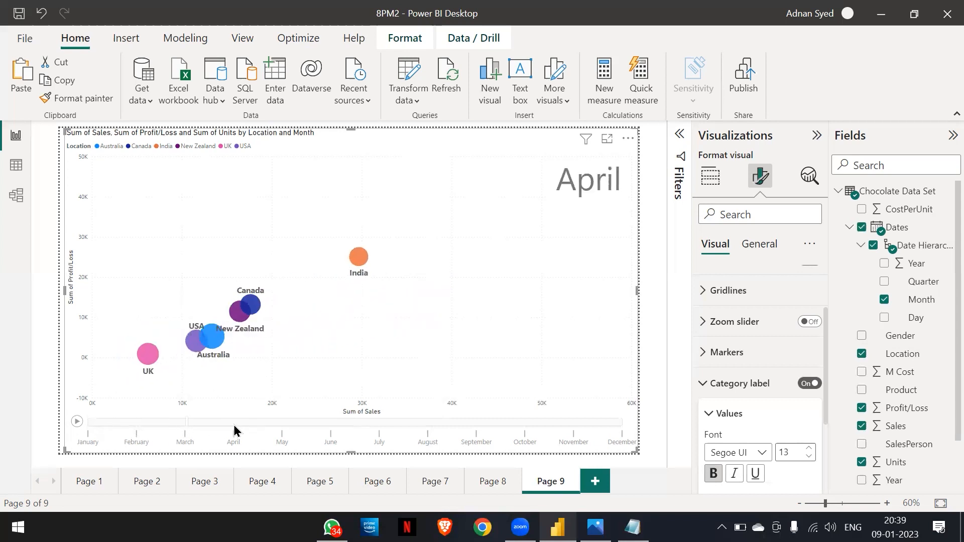
left_click(279, 423)
left_click(331, 421)
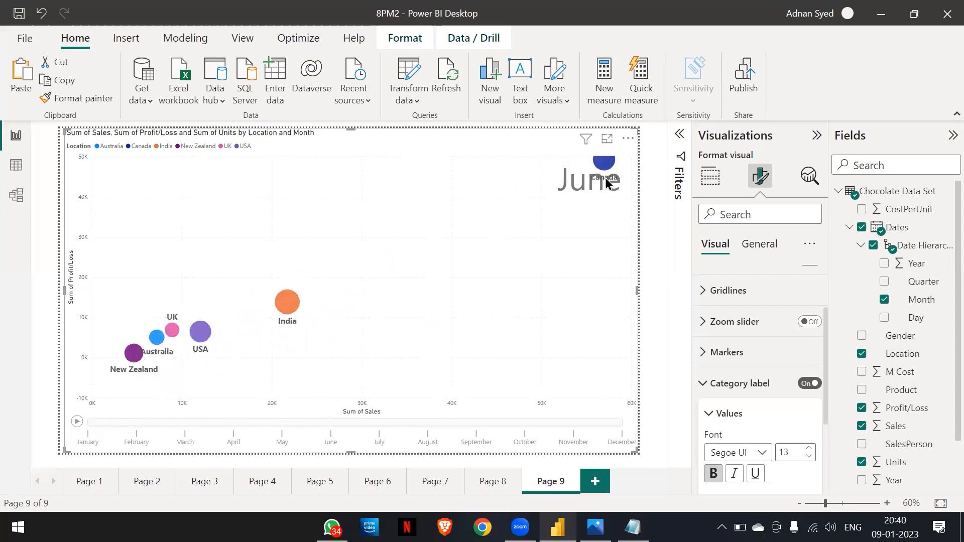
mouse_move(607, 168)
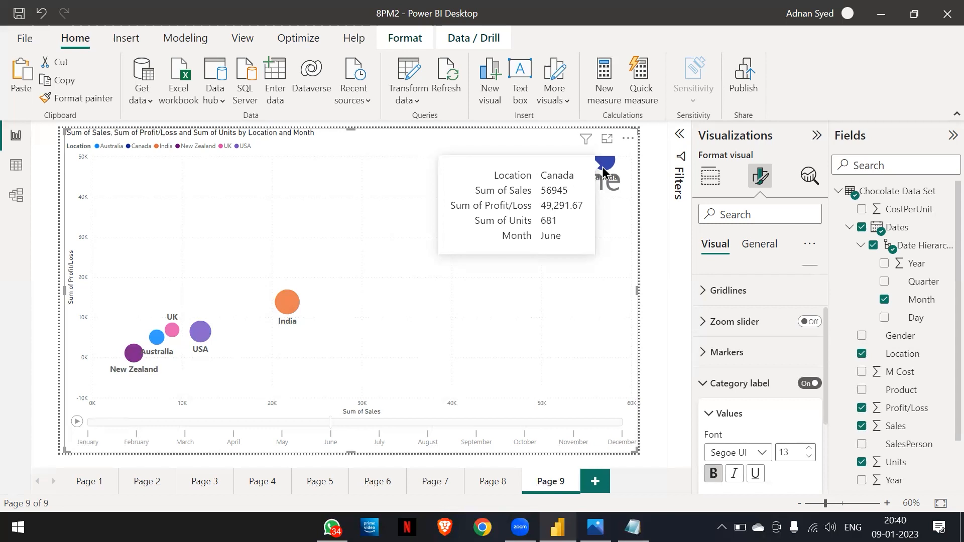
- Step the play axis through each month from July to December to compare the locations' bubbles
left_click(379, 430)
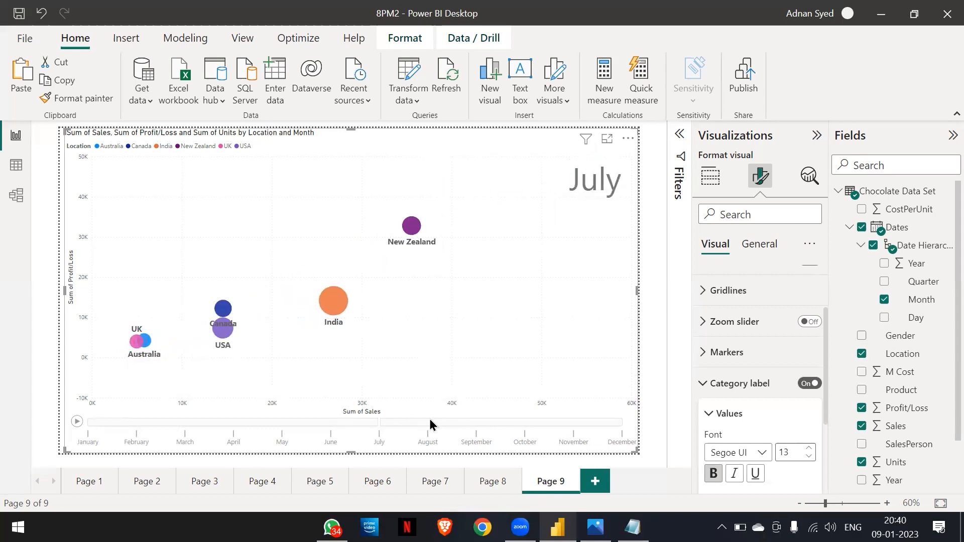
left_click(429, 423)
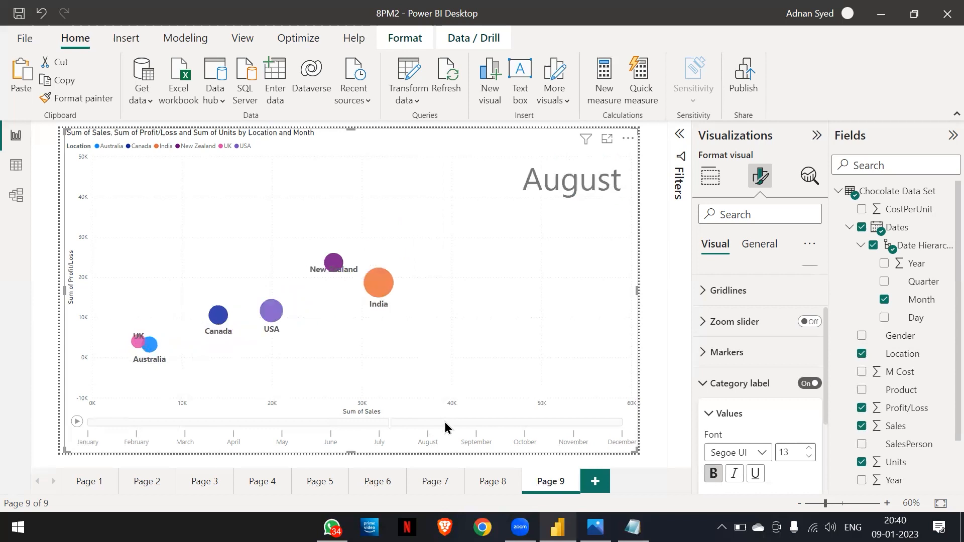
left_click(472, 420)
left_click(519, 424)
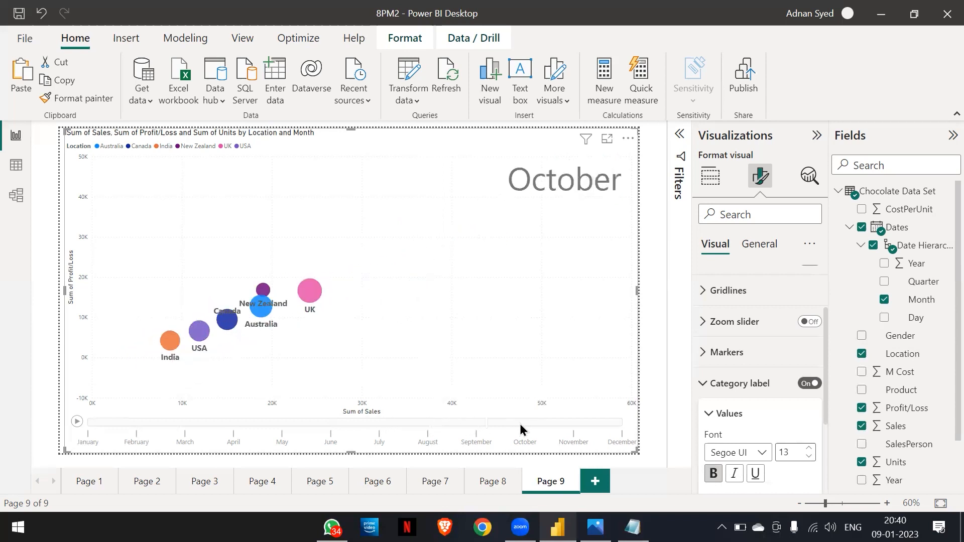
left_click(570, 424)
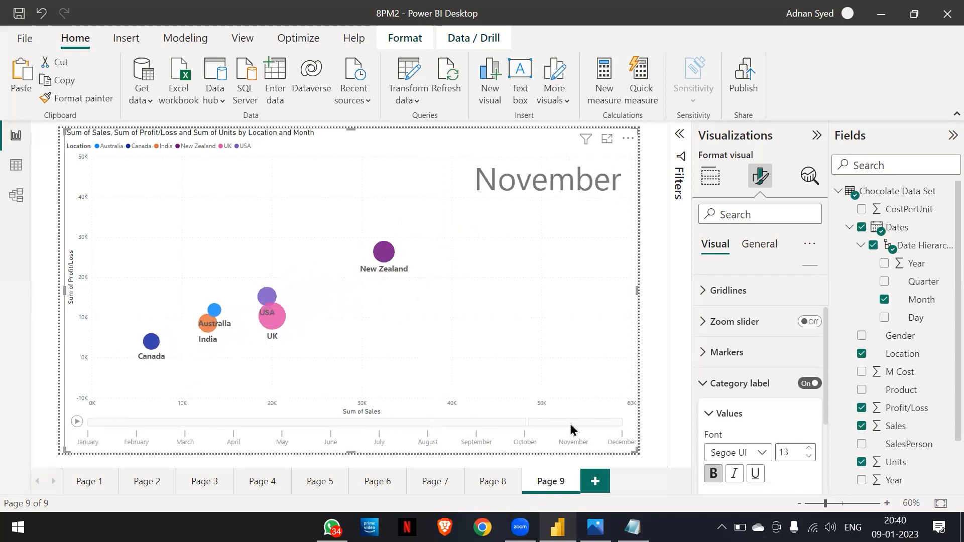
left_click(619, 424)
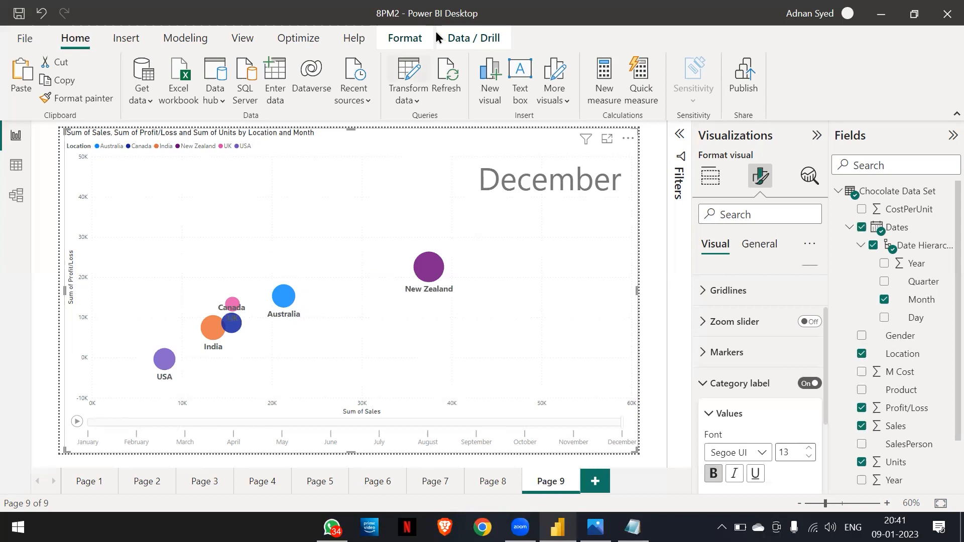
- Clear the scatter chart by removing Sales, Profit/Loss, Location, Units and the Dates month from its fields
left_click(709, 179)
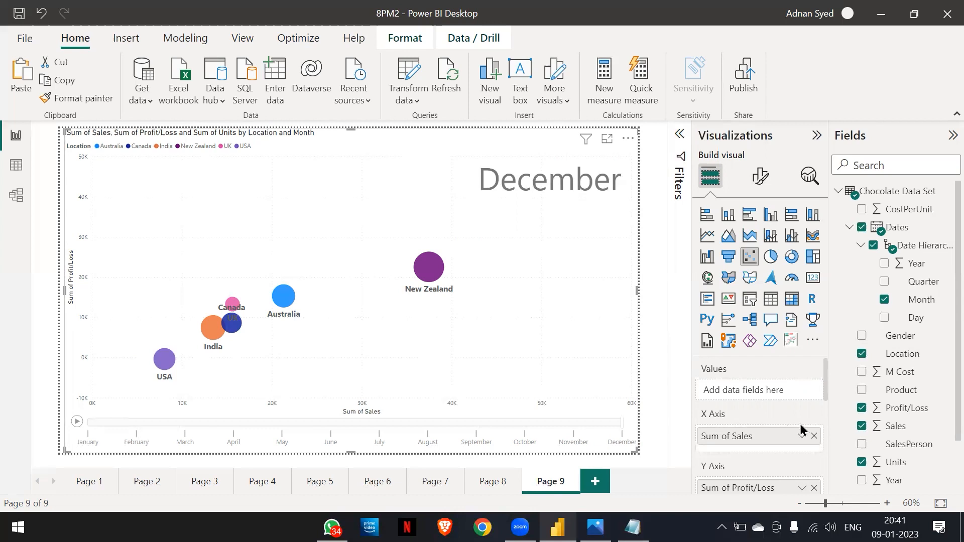
left_click(815, 436)
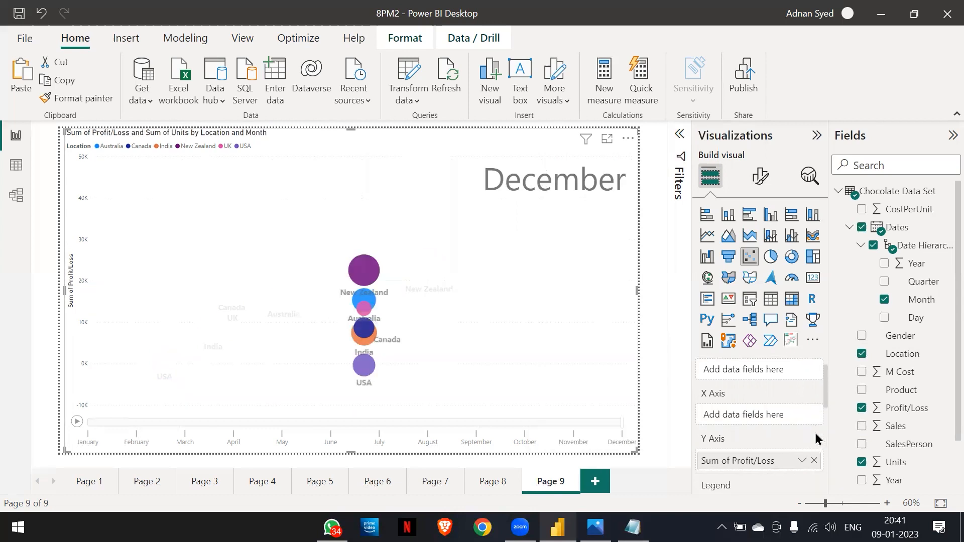
left_click(813, 461)
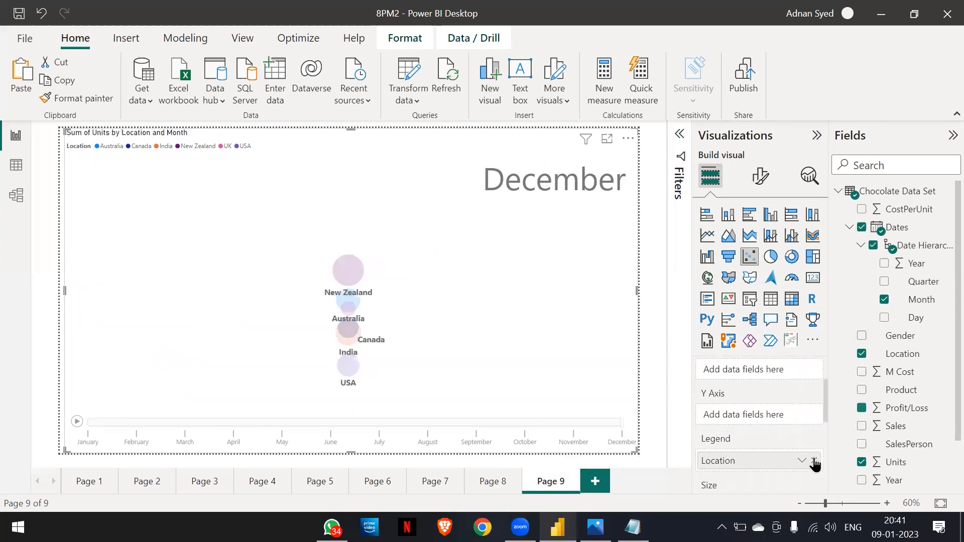
left_click(814, 461)
scroll(814, 461, "down", 1)
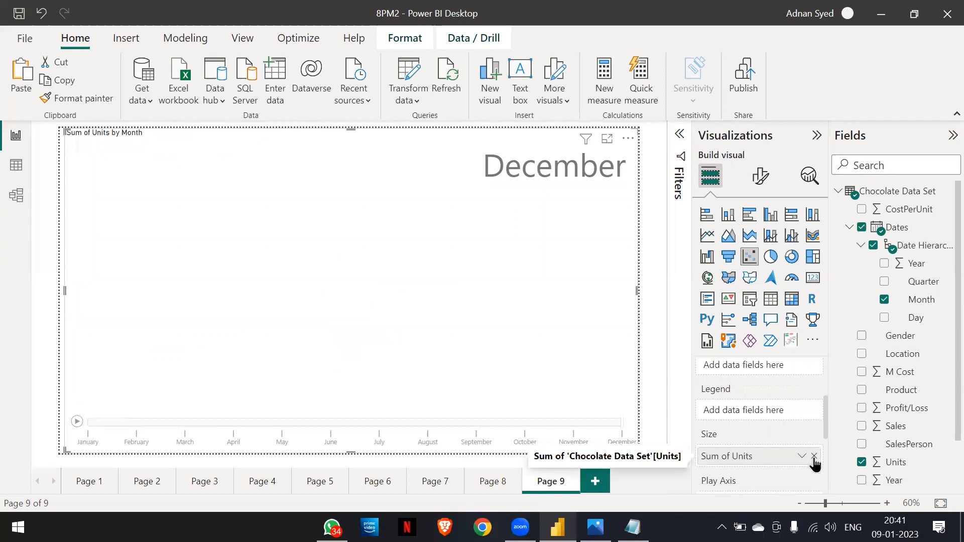
left_click(814, 462)
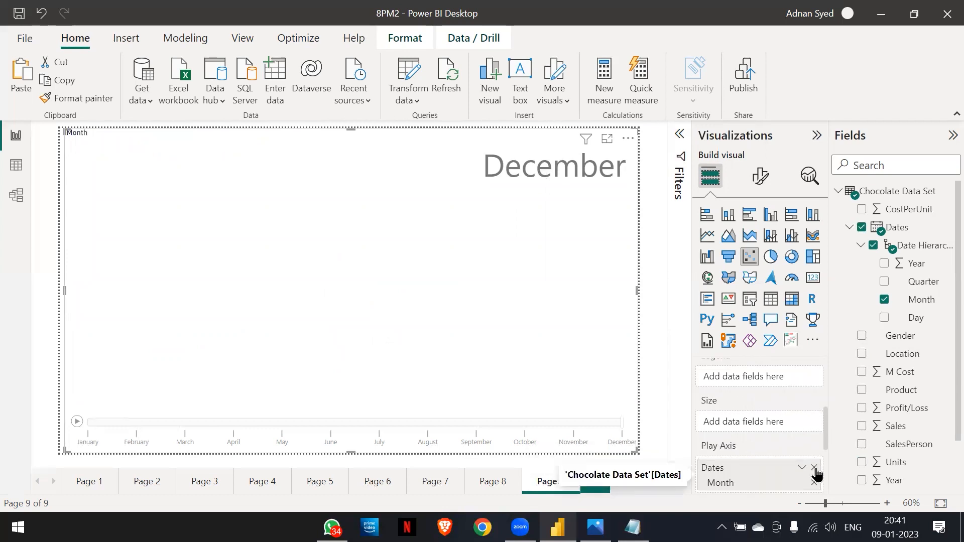
left_click(815, 473)
scroll(816, 473, "up", 3)
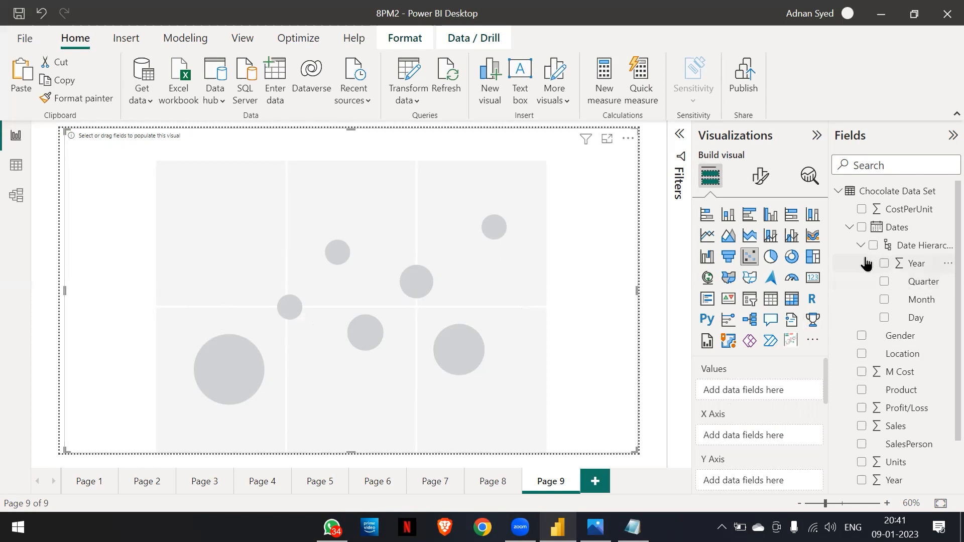
- Plot Sales on the emptied scatter chart's X axis and Profit/Loss on its Y axis
scroll(860, 337, "down", 1)
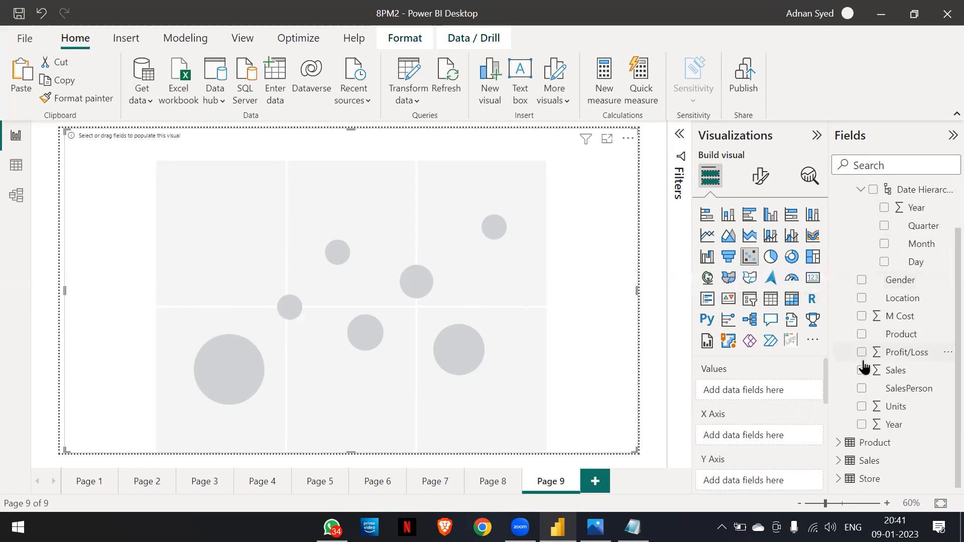
left_click_drag(862, 371, 738, 436)
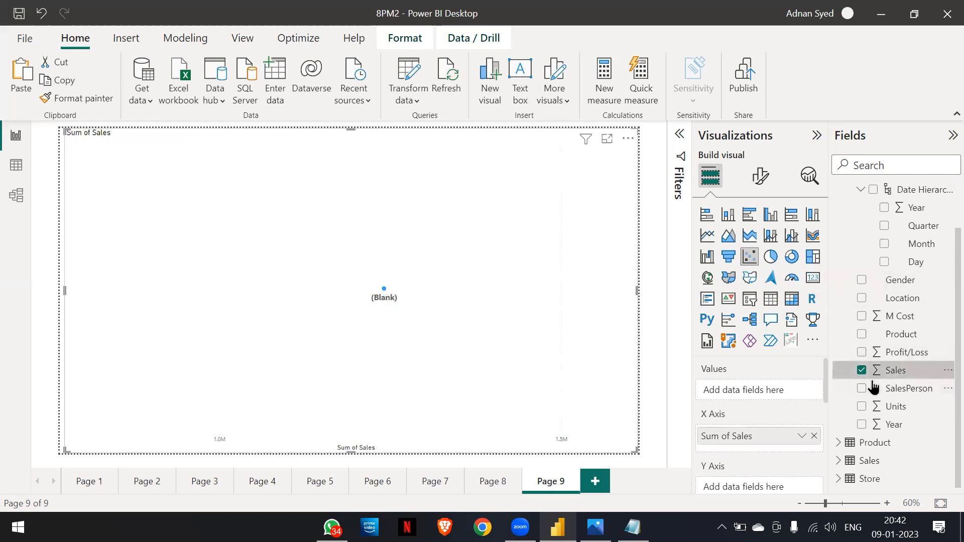
left_click_drag(873, 360, 755, 486)
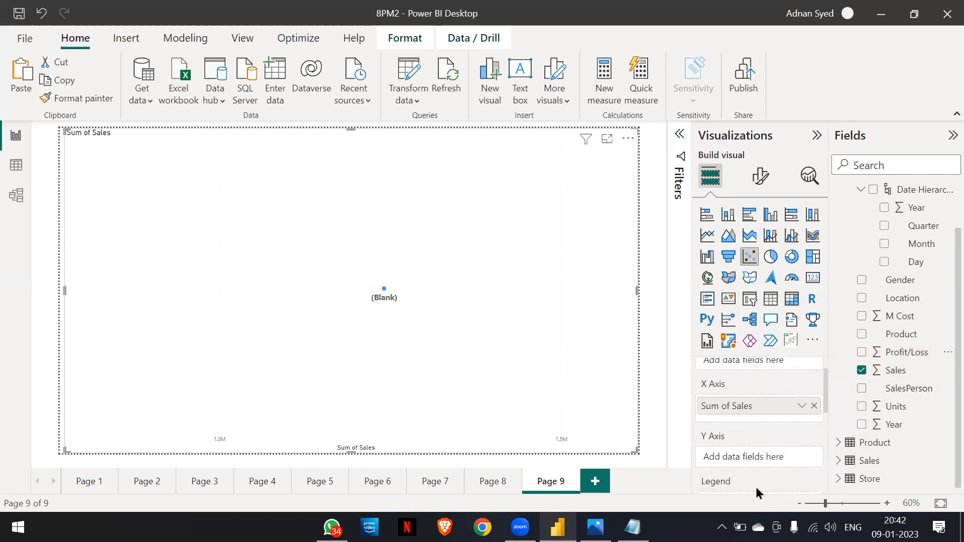
left_click(861, 370)
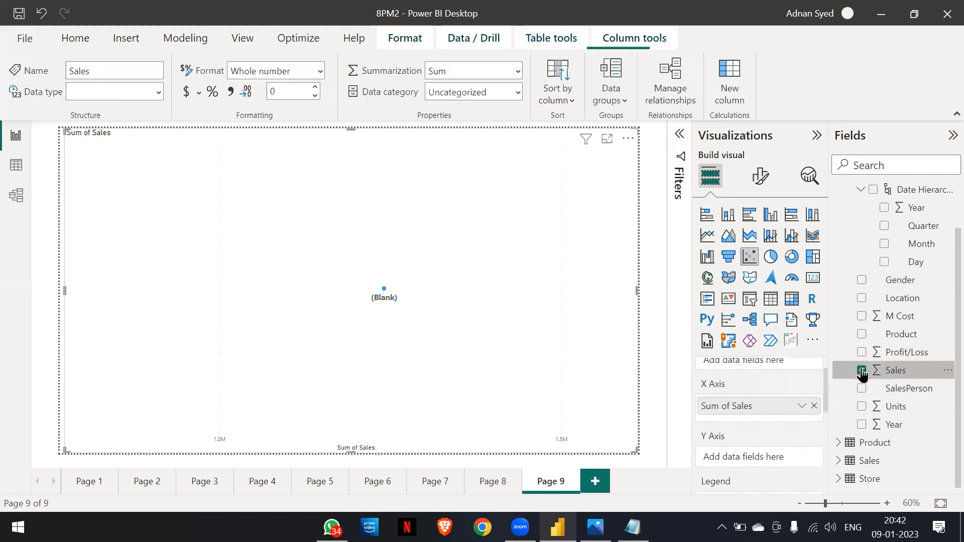
left_click_drag(862, 374, 754, 412)
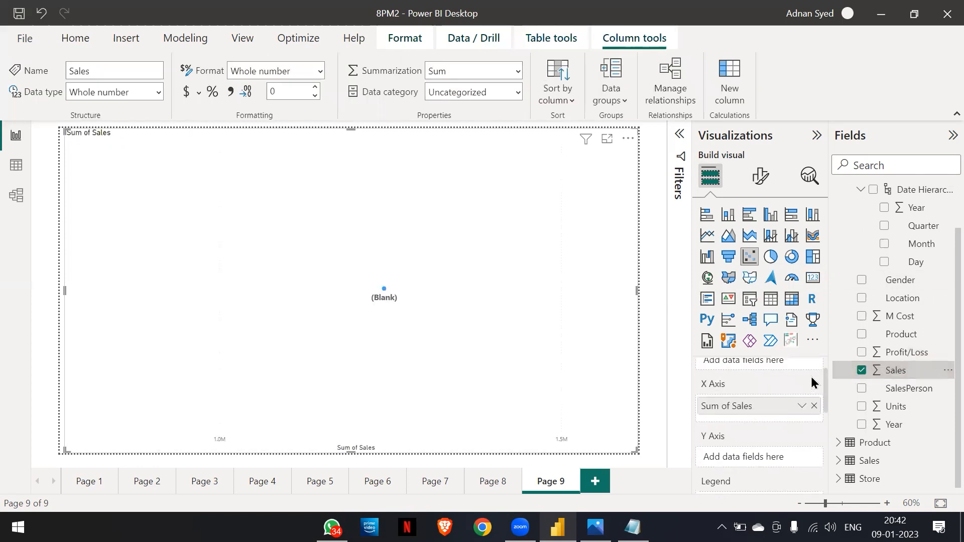
left_click_drag(846, 354, 731, 457)
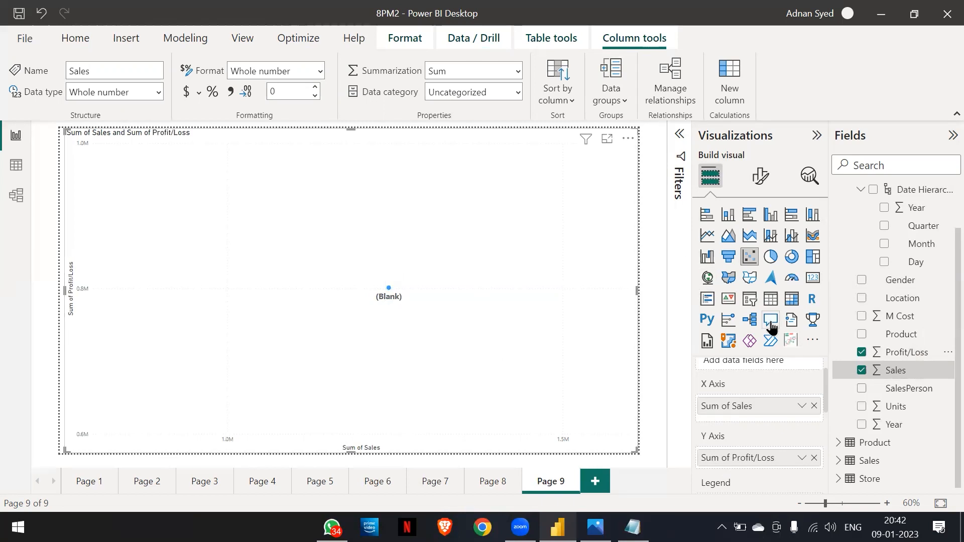
- Use Location as the legend of the Sales and Profit/Loss scatter chart
scroll(912, 284, "up", 3)
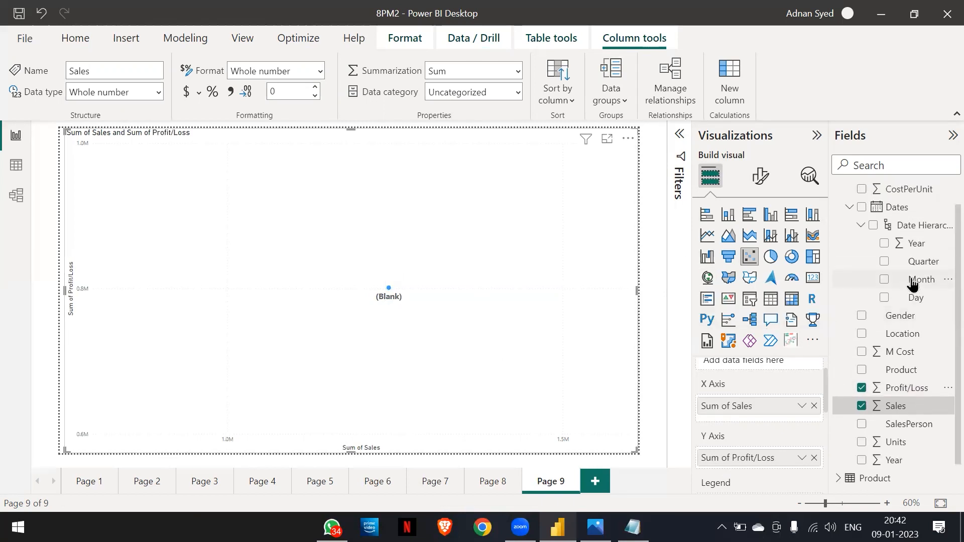
scroll(876, 336, "down", 3)
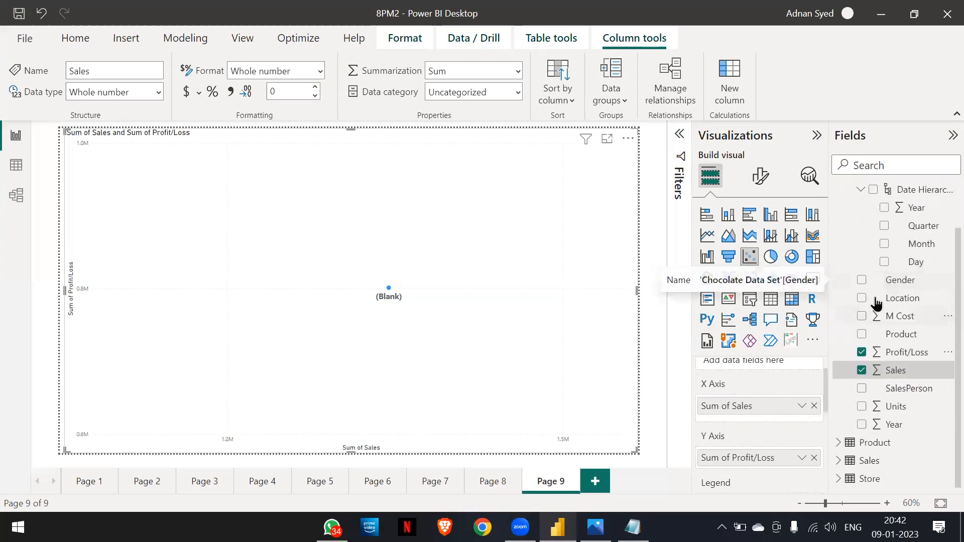
left_click_drag(856, 296, 767, 433)
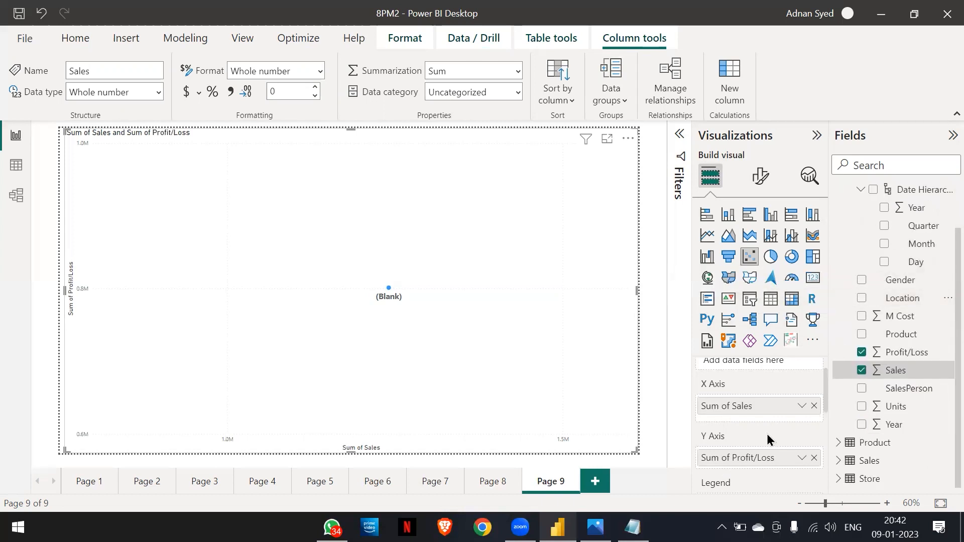
scroll(766, 433, "down", 2)
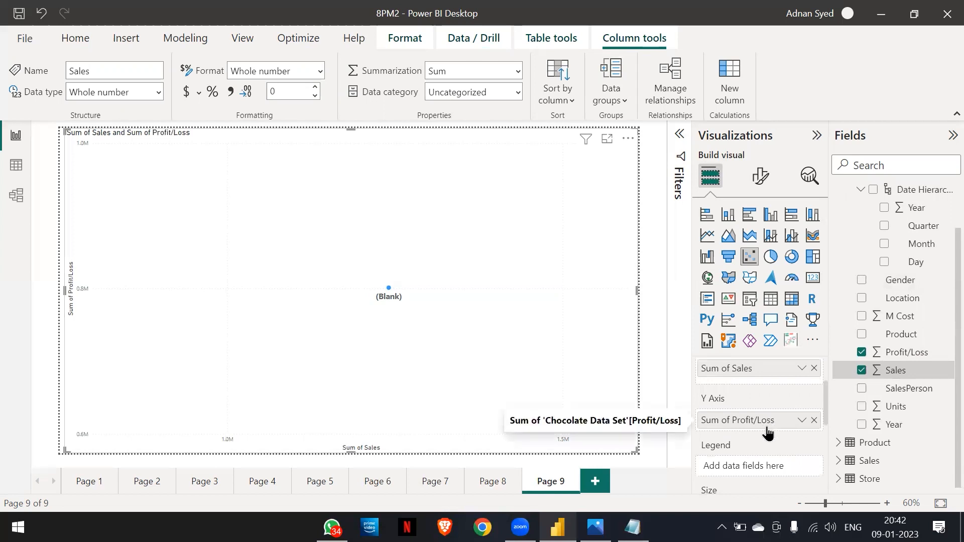
scroll(766, 443, "down", 1)
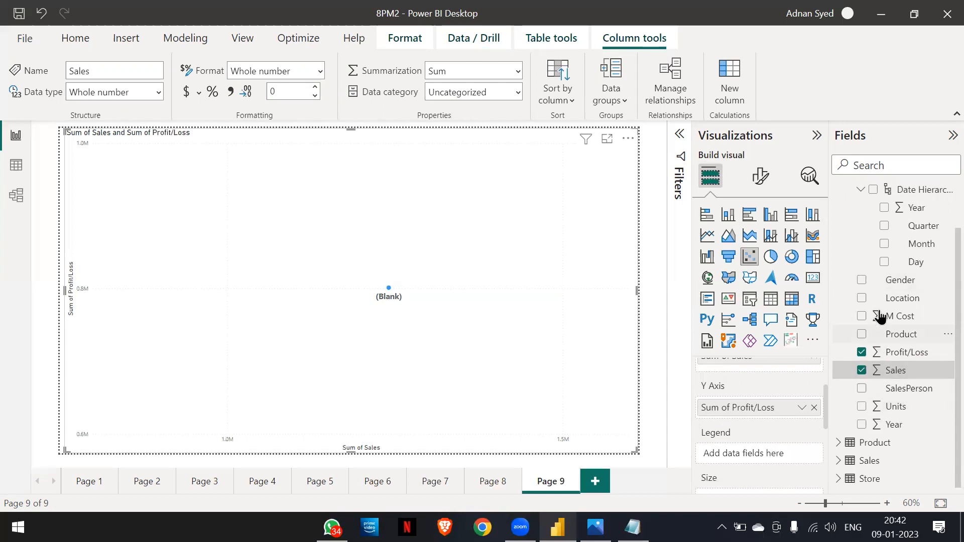
left_click_drag(879, 307, 743, 457)
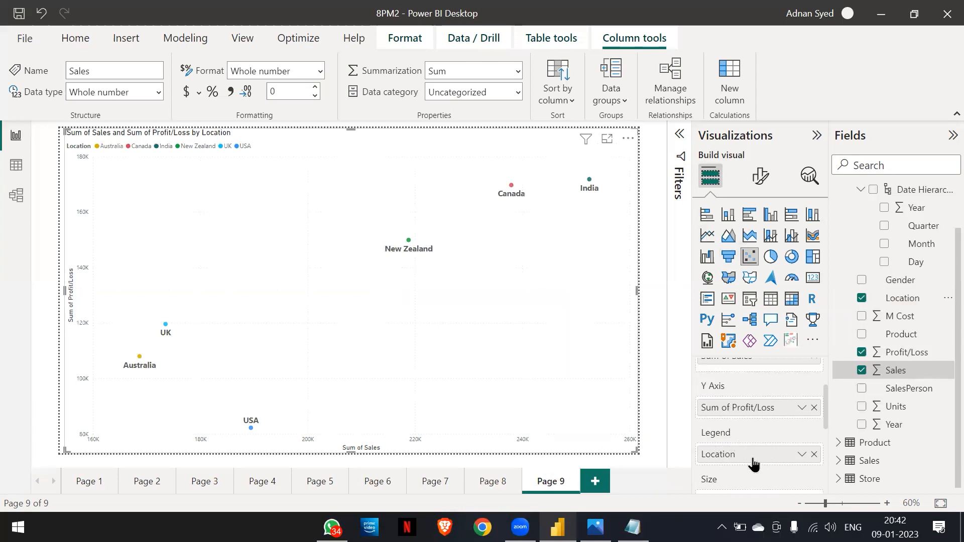
- Replace Location with SalesPerson as the legend of the Sales and Profit/Loss scatter chart
left_click(814, 453)
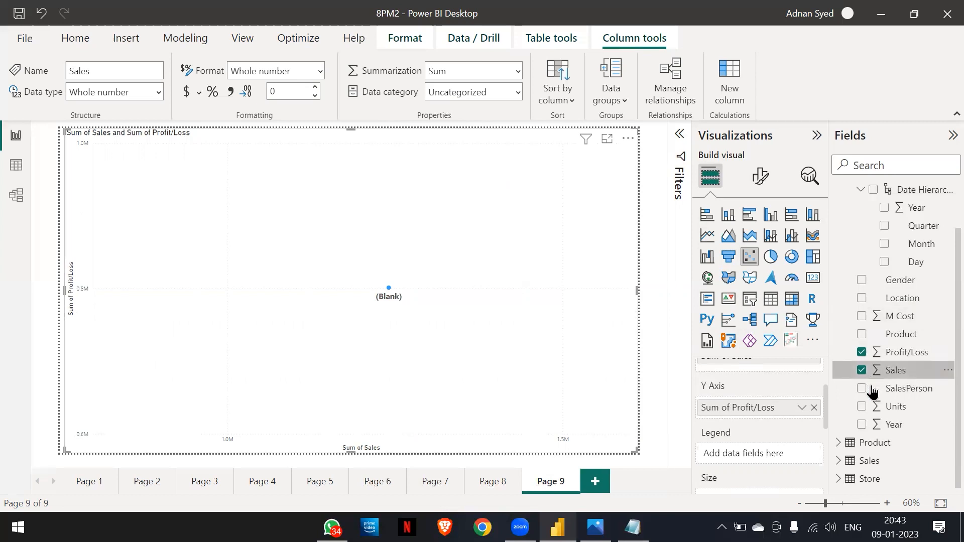
left_click_drag(872, 390, 742, 457)
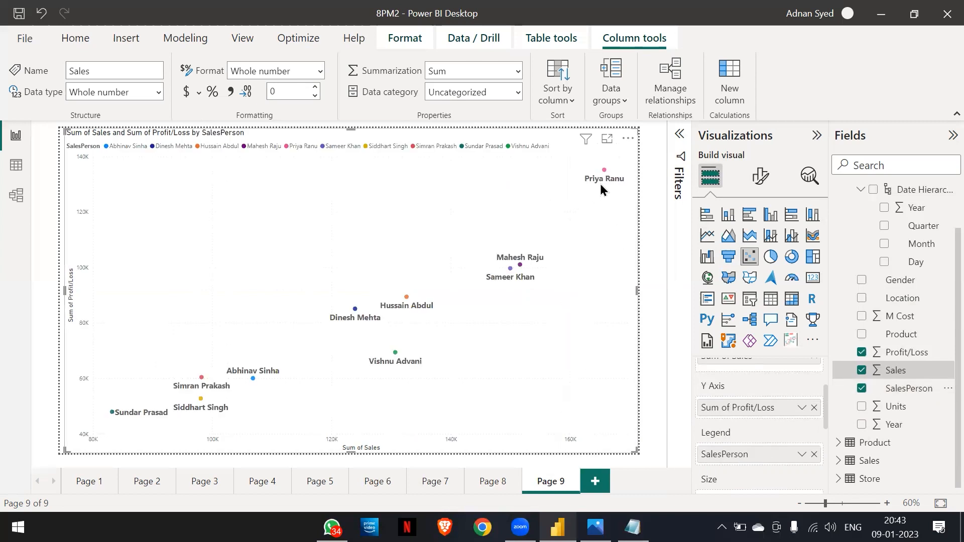
mouse_move(604, 174)
- Size the scatter chart's bubbles by Units and inspect a bubble's details
scroll(773, 386, "down", 3)
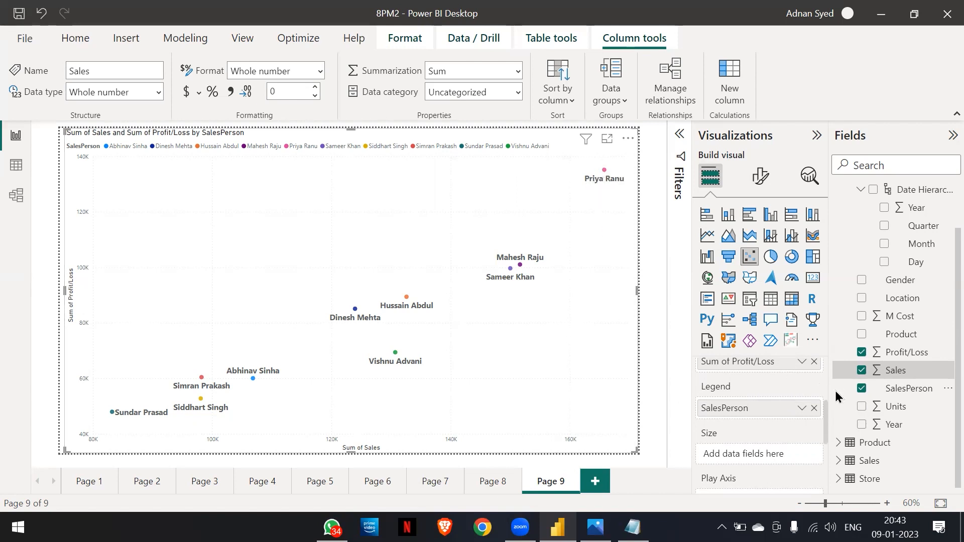
left_click_drag(863, 408, 743, 454)
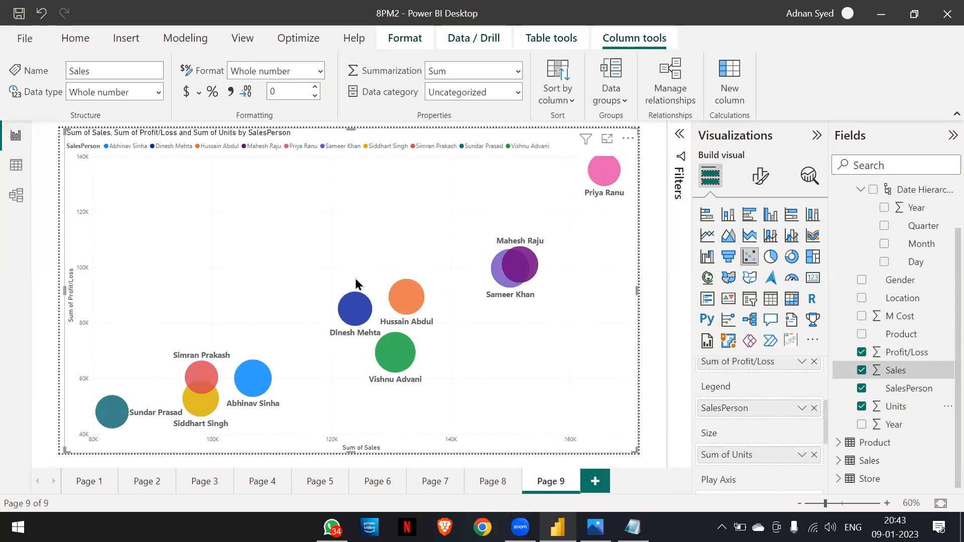
mouse_move(522, 266)
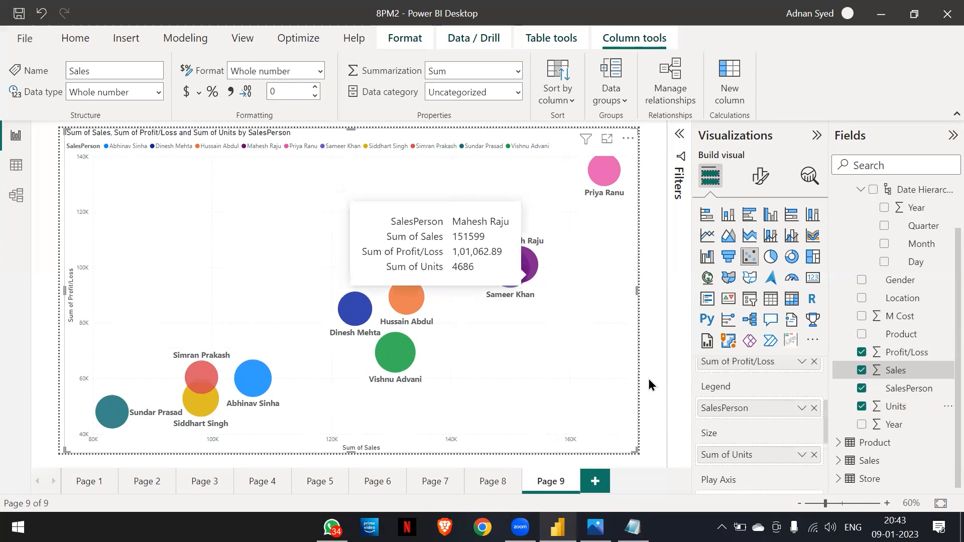
- Use the Year level of the Dates hierarchy as the scatter chart's play axis
scroll(715, 417, "down", 1)
scroll(714, 417, "down", 2)
scroll(722, 461, "down", 1)
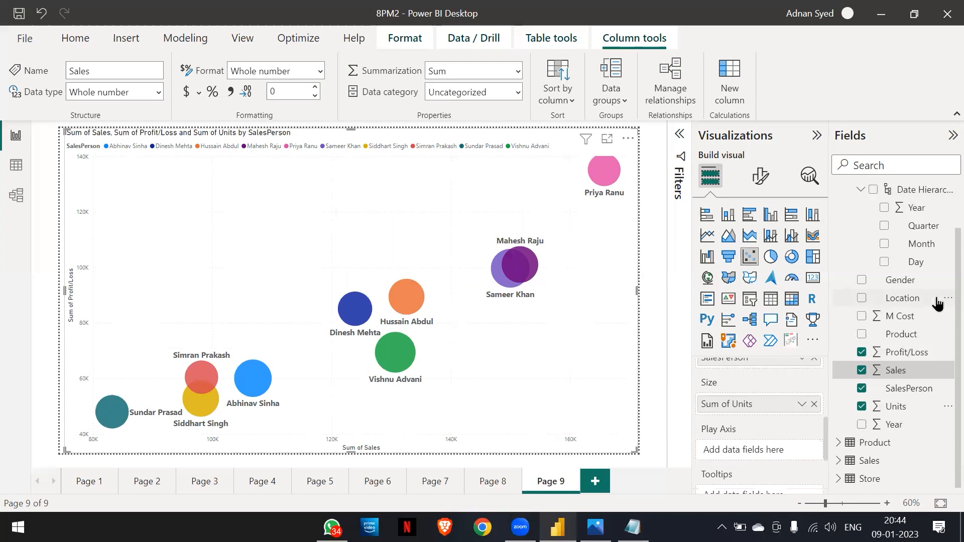
scroll(936, 301, "up", 2)
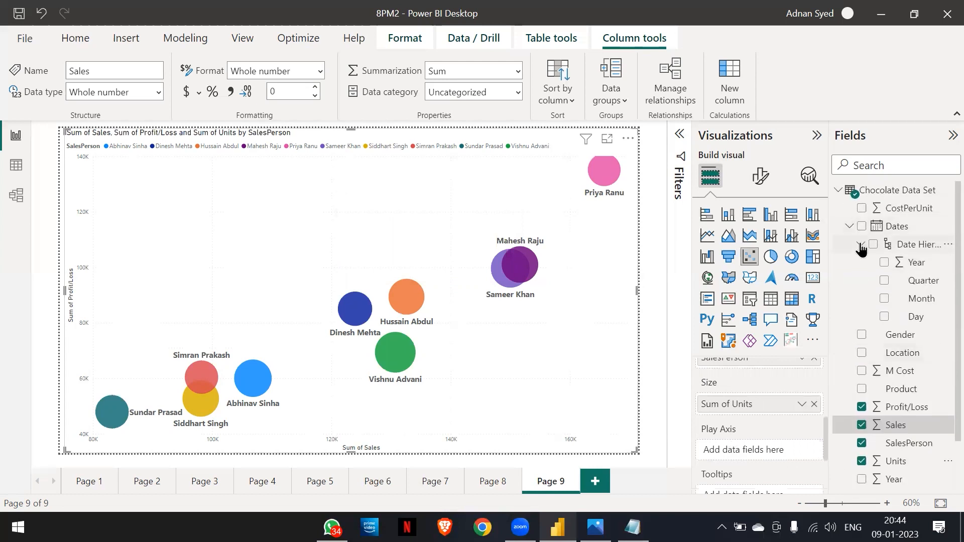
left_click_drag(880, 271, 742, 452)
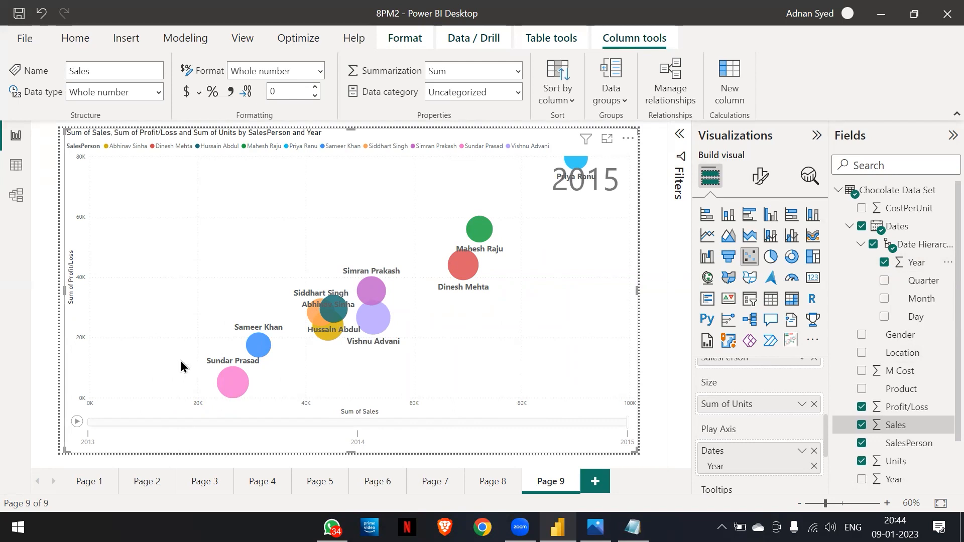
- Play the yearly animation and step through 2013, 2014 and 2015 to compare the salespeople's bubbles
left_click(77, 422)
left_click(91, 423)
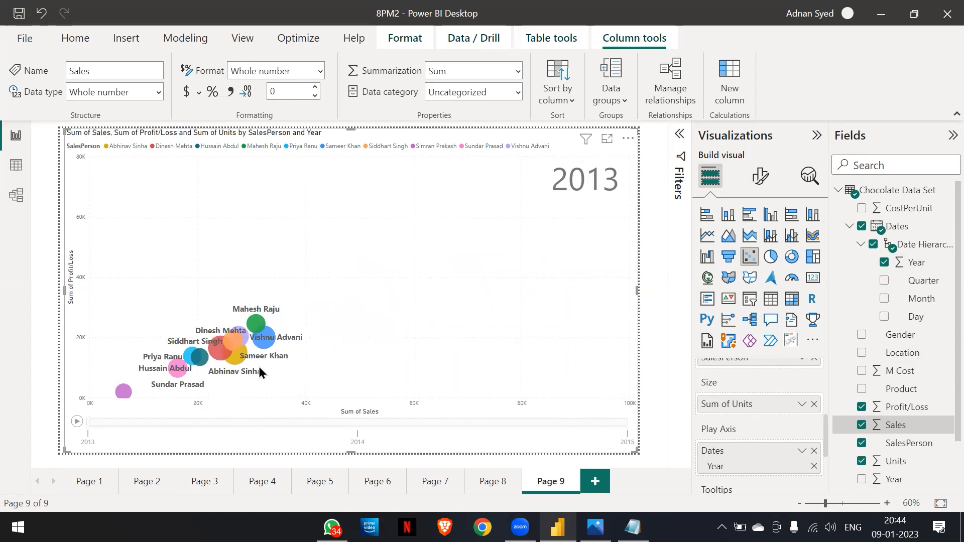
mouse_move(269, 346)
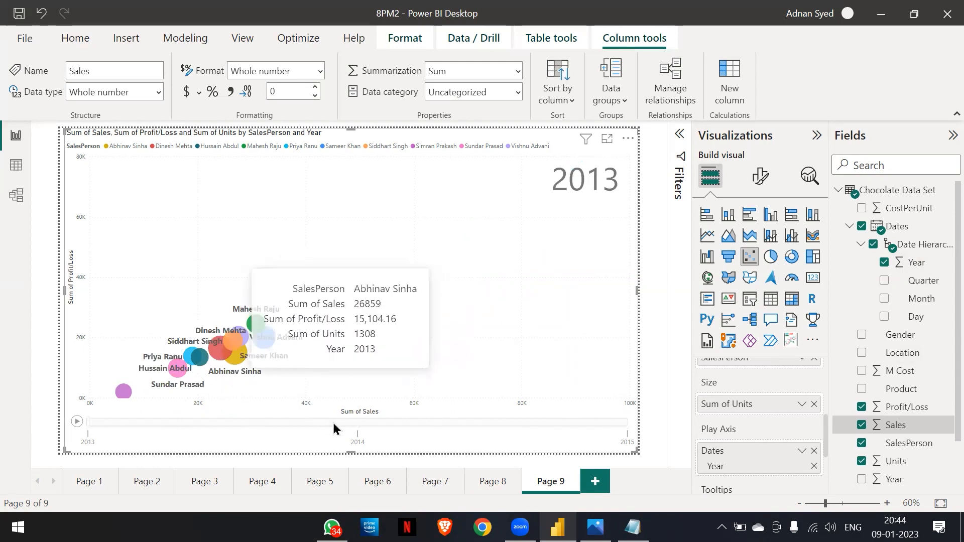
left_click(355, 427)
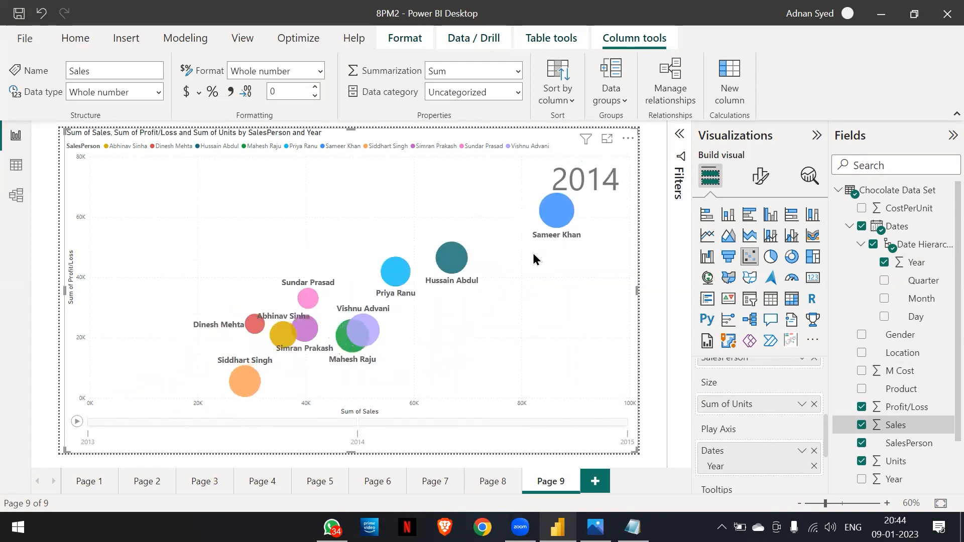
mouse_move(550, 217)
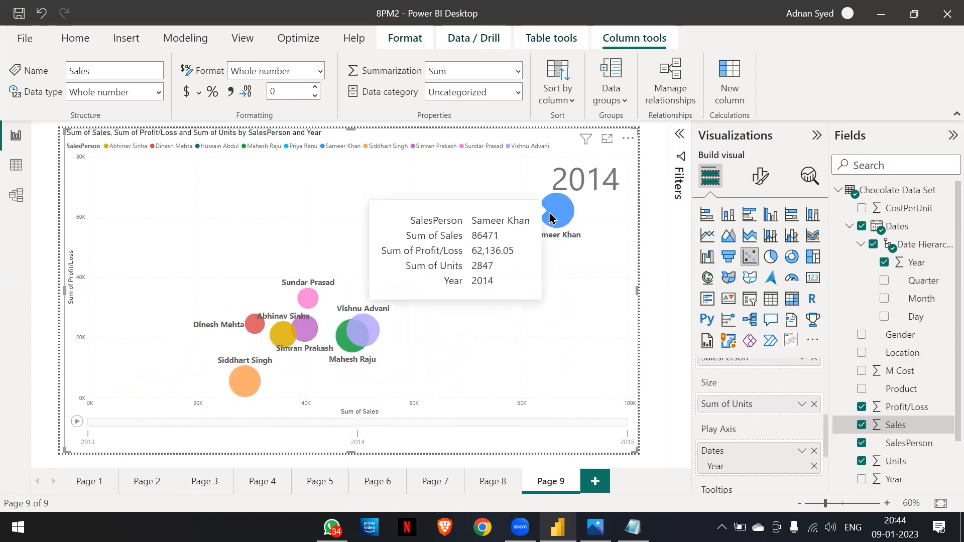
left_click(625, 430)
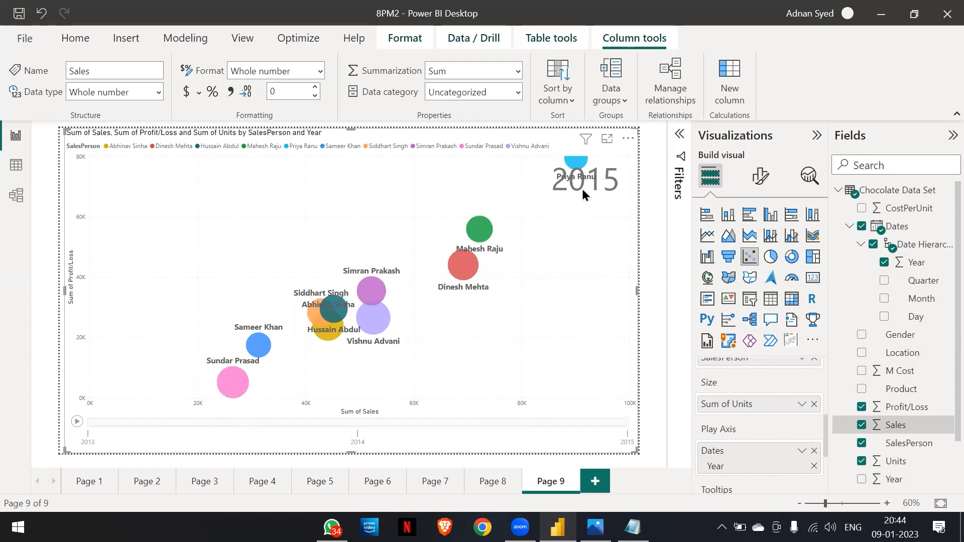
mouse_move(580, 175)
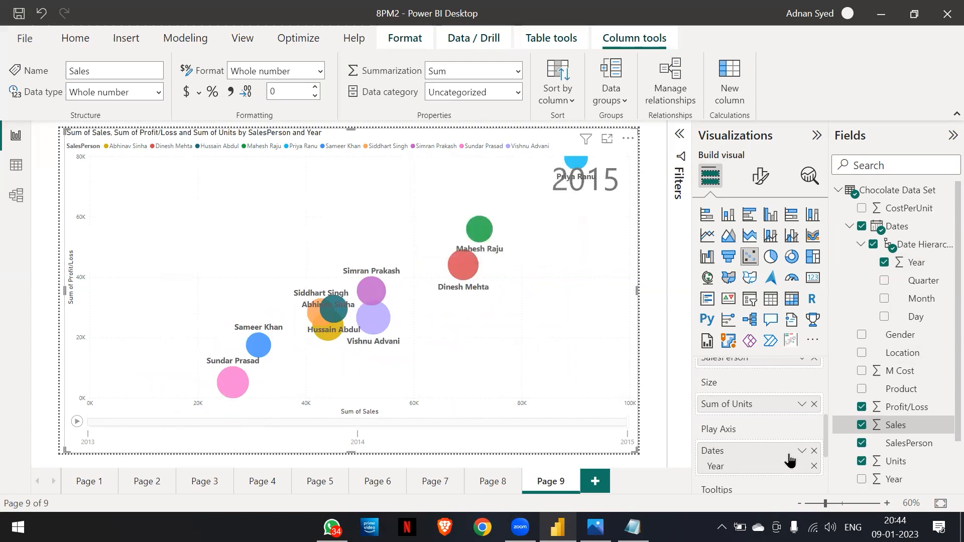
- Replace Year with the Dates month on the play axis and play the salespeople's bubbles from January
left_click(814, 450)
left_click_drag(881, 304, 728, 450)
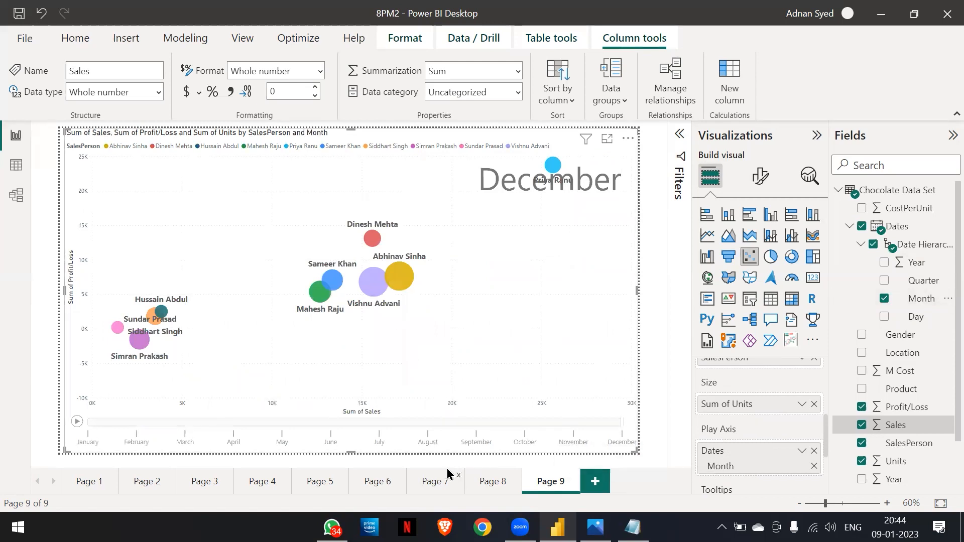
left_click(91, 428)
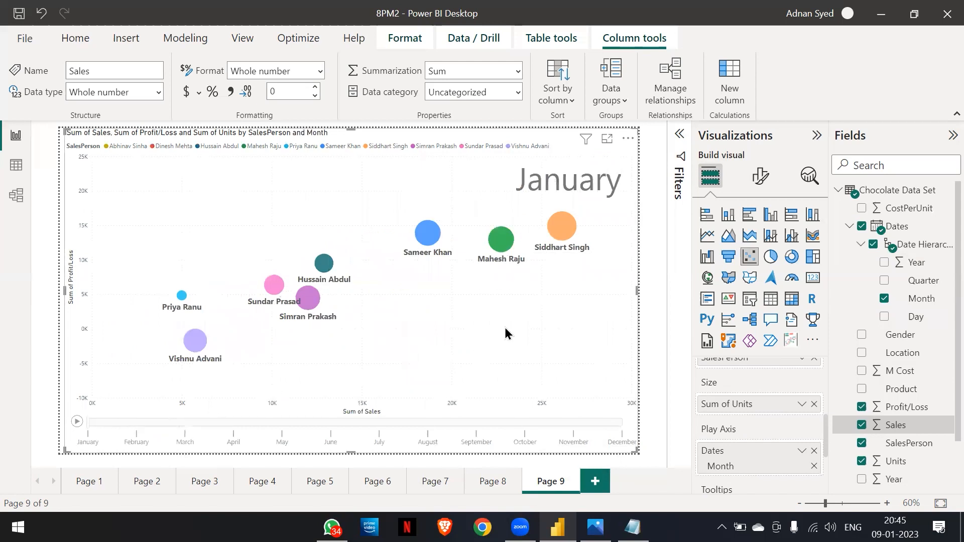
mouse_move(558, 237)
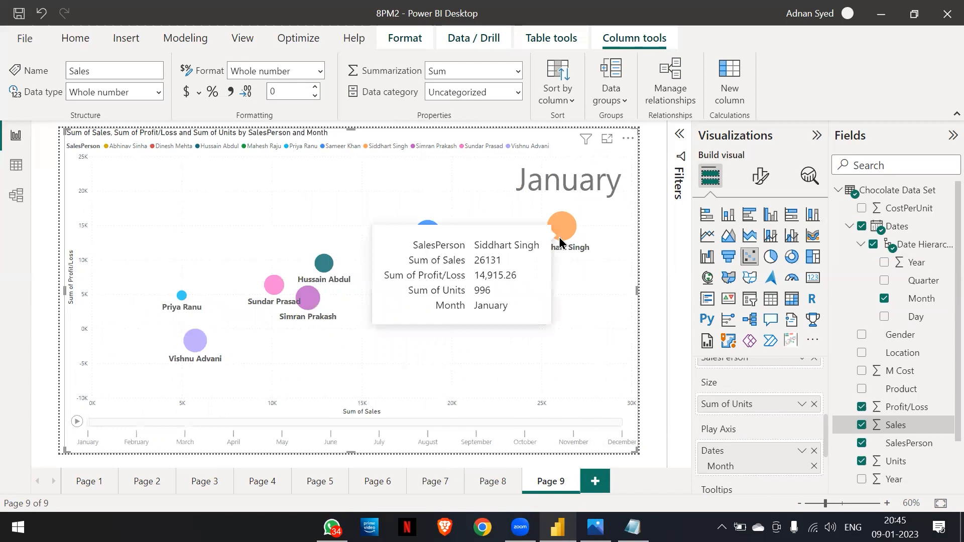
left_click(78, 421)
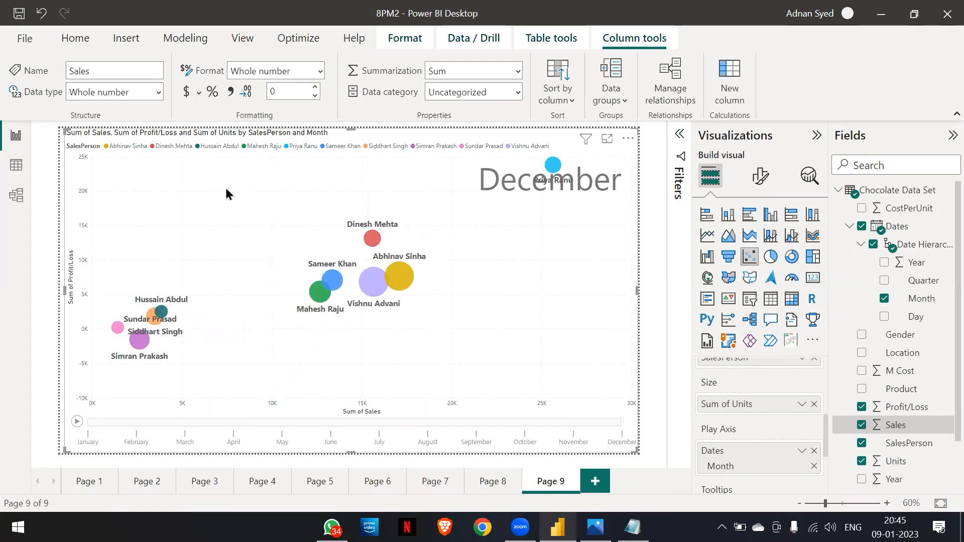
- Replace SalesPerson with Product in the chart's legend and play the monthly animation
scroll(784, 442, "up", 2)
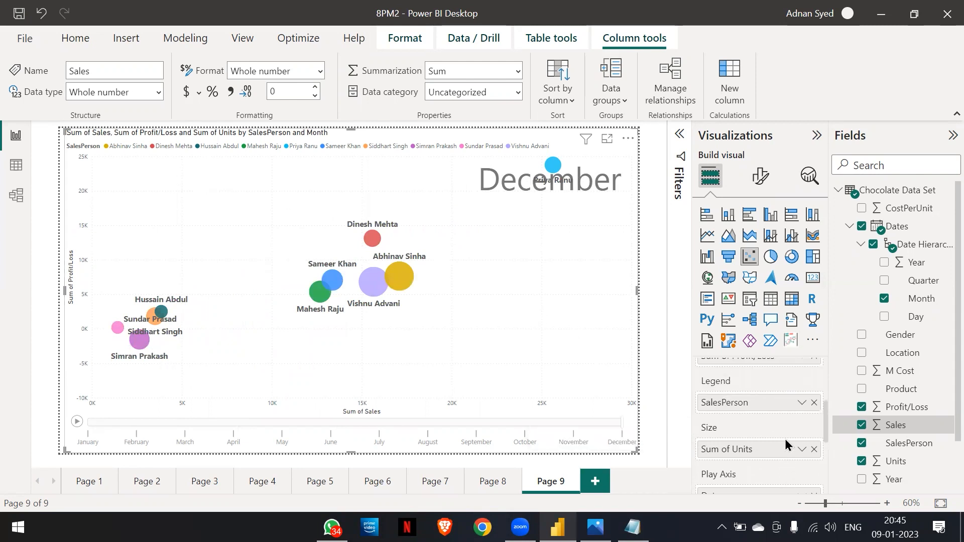
left_click(814, 402)
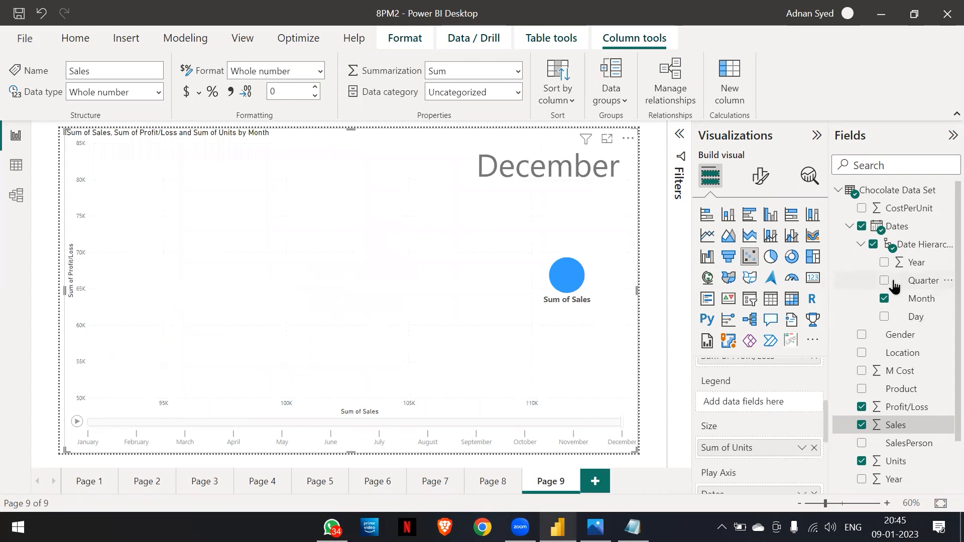
left_click_drag(872, 391, 758, 402)
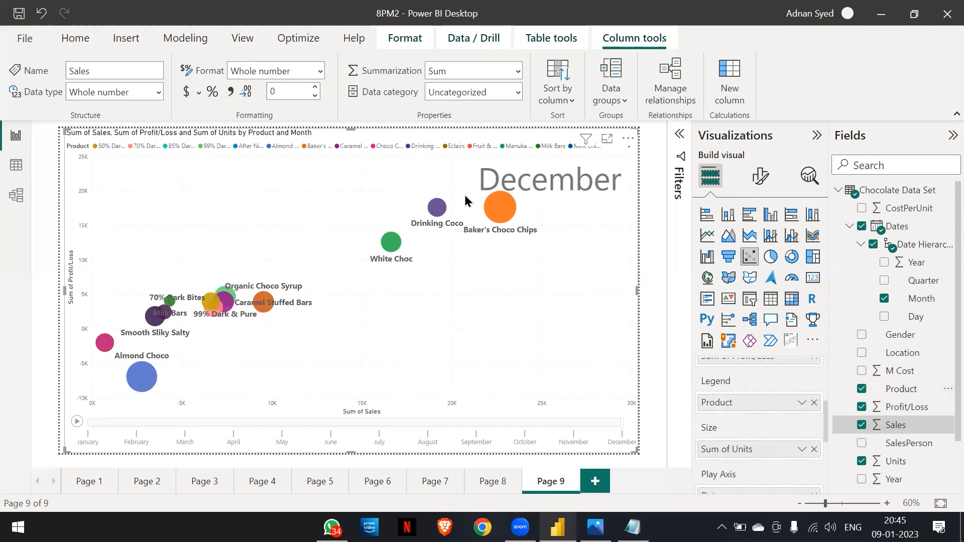
left_click(76, 426)
- Replace Month with the Dates year on the play axis and play the products' yearly animation
scroll(791, 429, "down", 3)
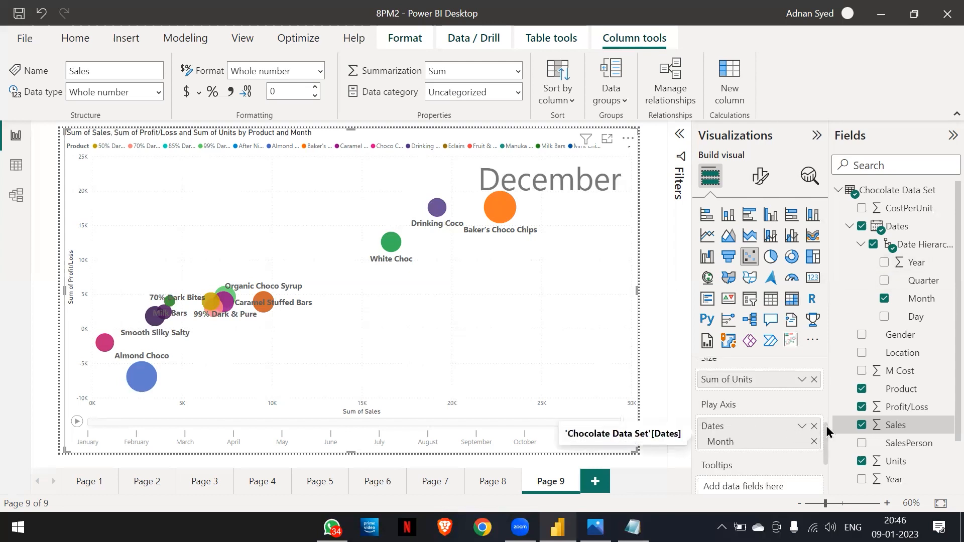
left_click(814, 426)
left_click_drag(886, 274, 753, 438)
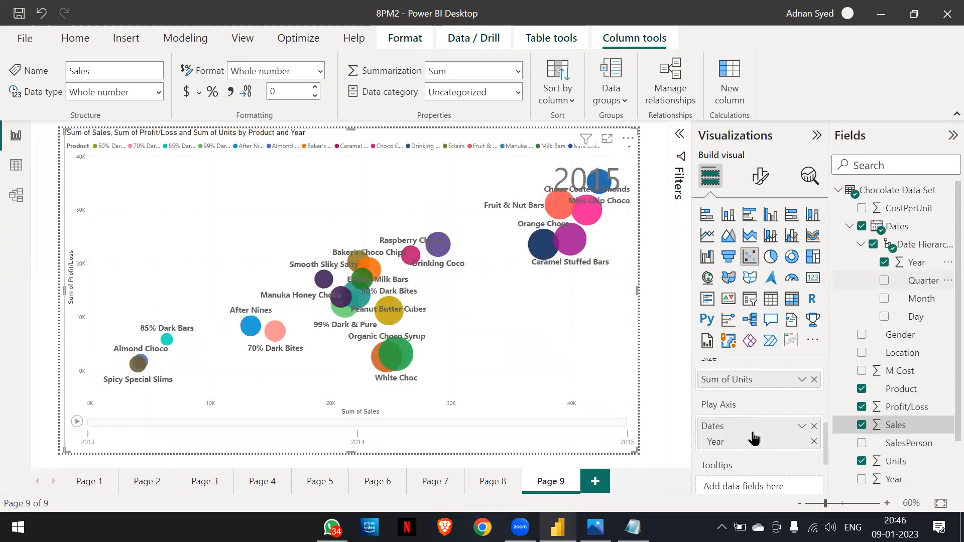
left_click(75, 423)
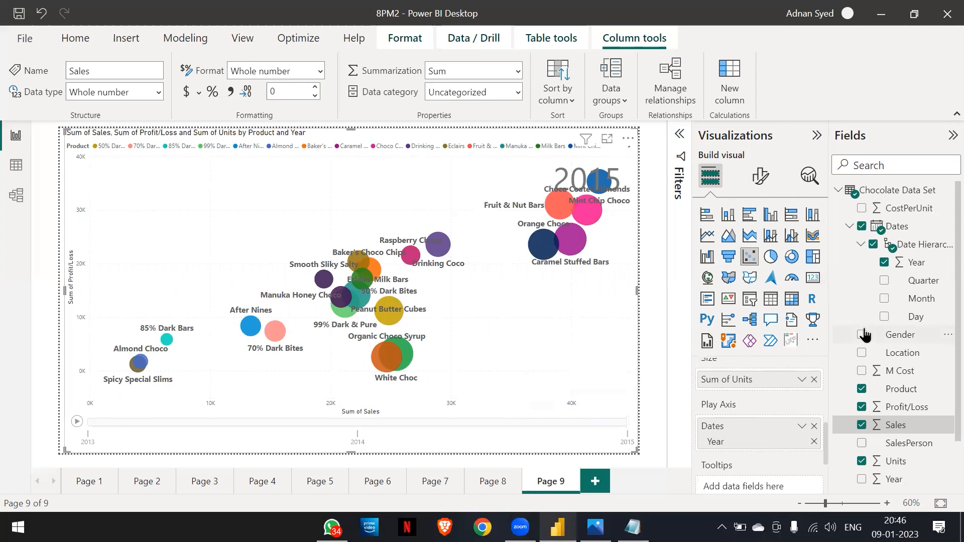
- Replace Product with Location in the scatter chart's legend
scroll(800, 409, "up", 1)
scroll(798, 412, "up", 2)
left_click(816, 400)
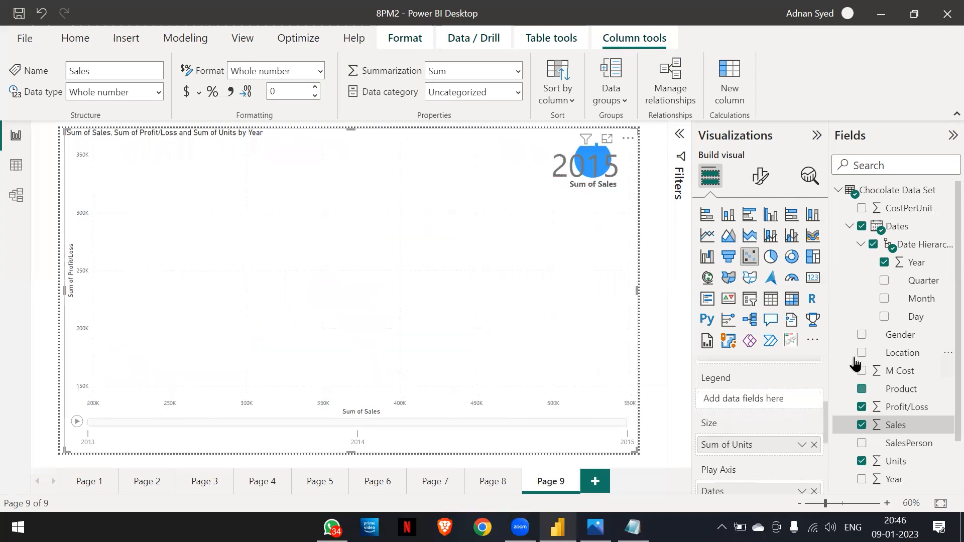
left_click_drag(902, 353, 734, 400)
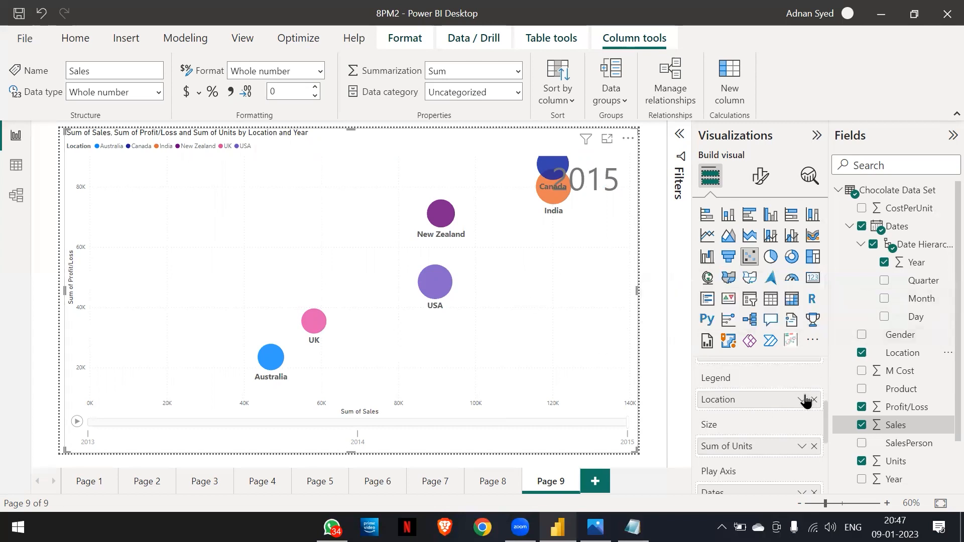
- Replace Year with the Dates month on the play axis of the Location scatter chart
scroll(776, 428, "down", 2)
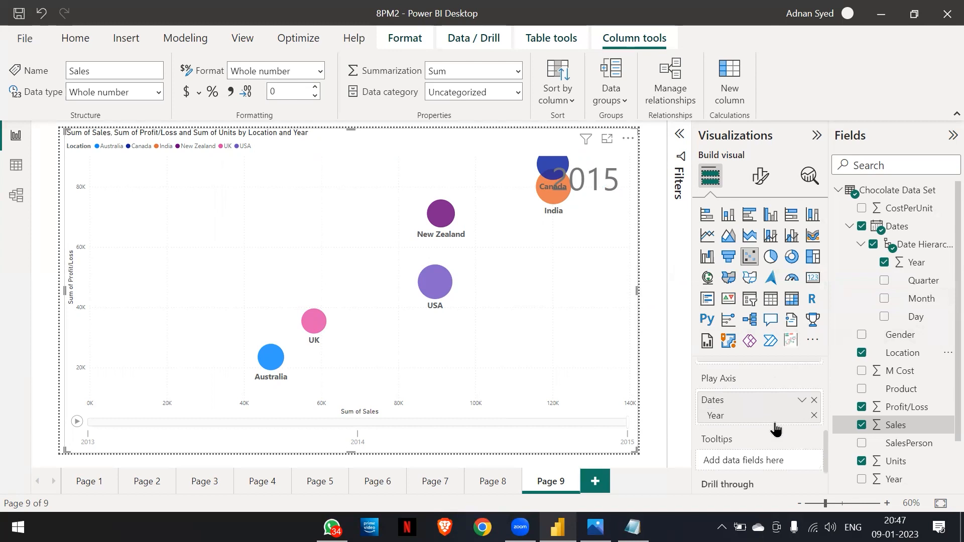
left_click(813, 402)
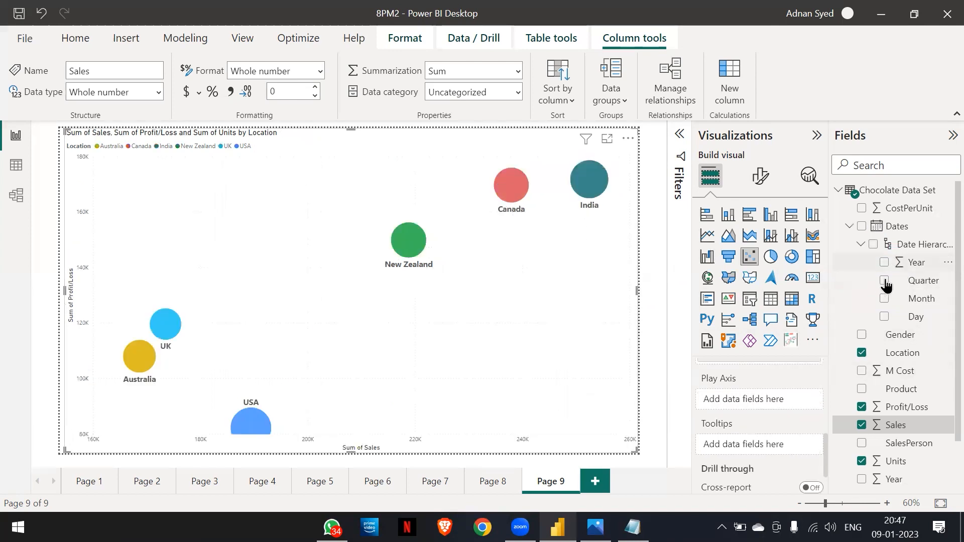
left_click_drag(879, 301, 747, 402)
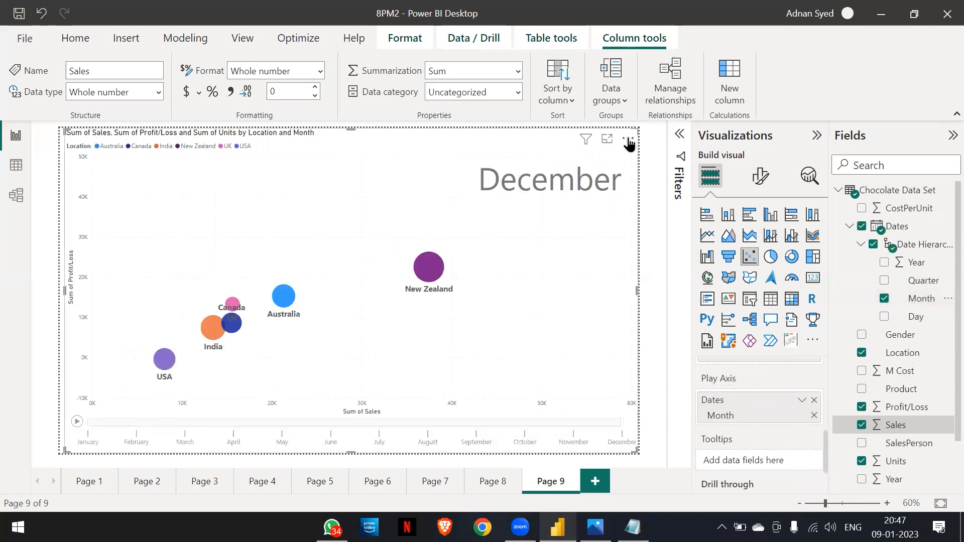
- Open the scatter chart's visual filters and set the Dates - Month filter type to Advanced filtering
left_click(679, 139)
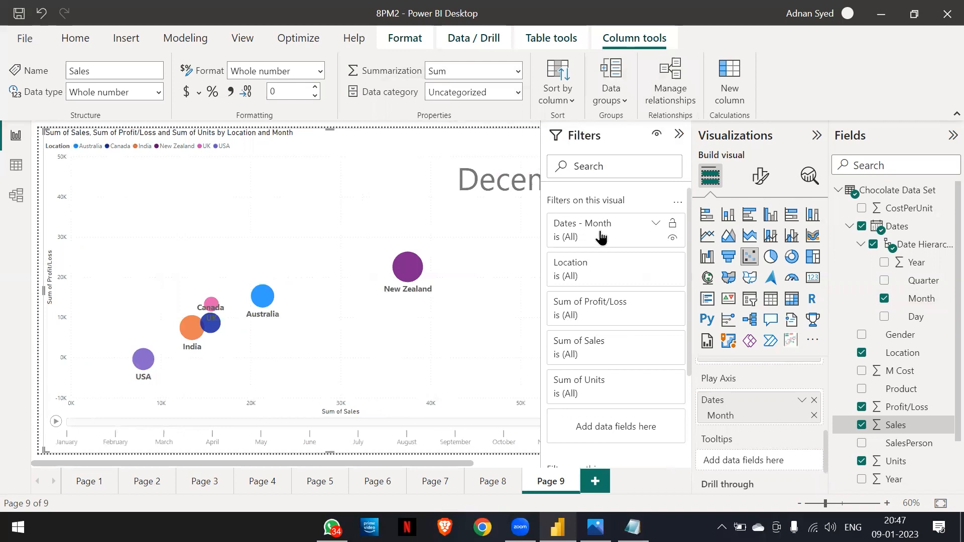
left_click(653, 224)
scroll(609, 321, "down", 5)
scroll(609, 331, "down", 5)
scroll(609, 332, "up", 6)
scroll(609, 331, "down", 3)
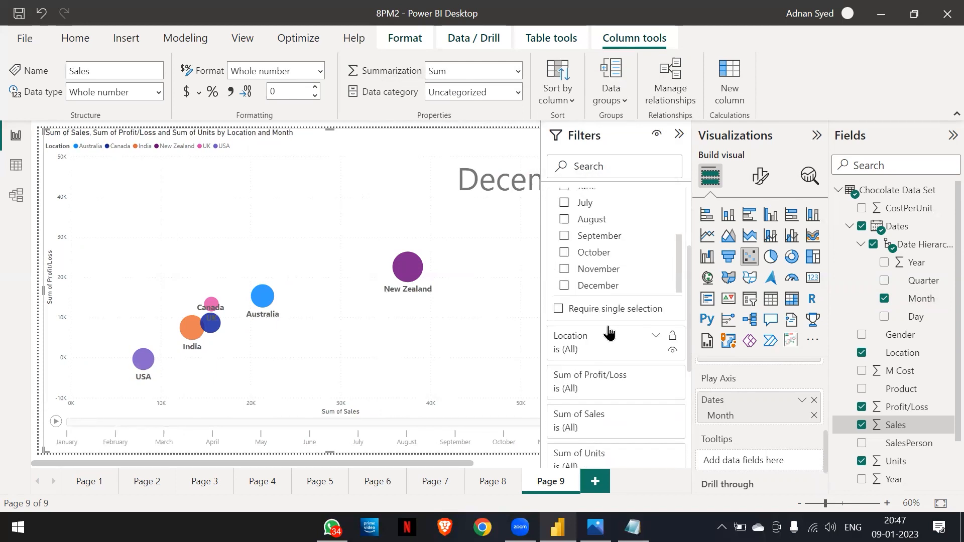
scroll(608, 333, "down", 3)
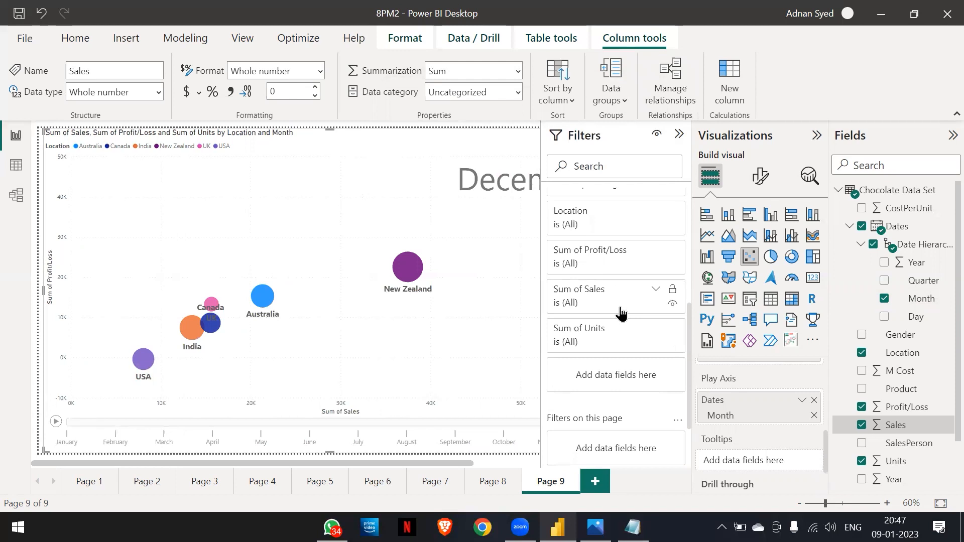
scroll(621, 313, "up", 4)
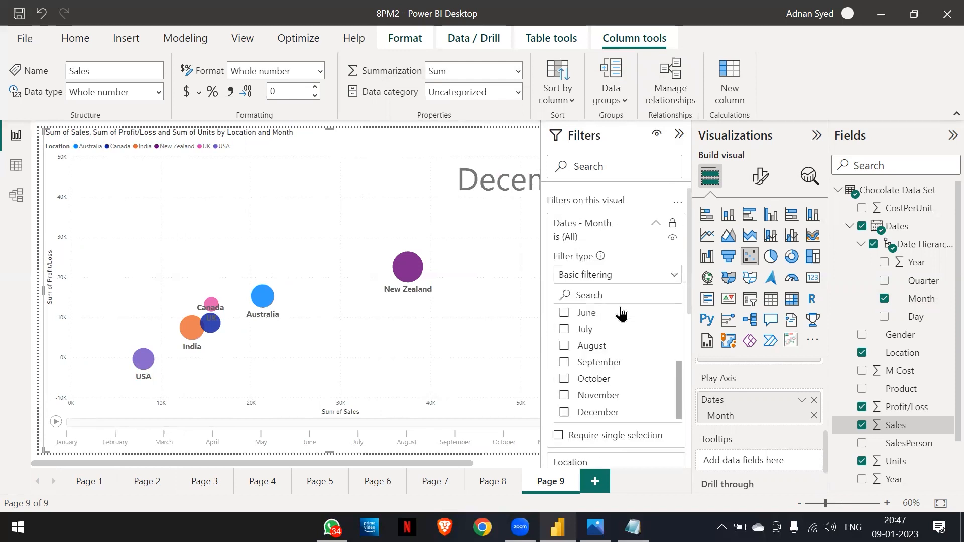
left_click(674, 275)
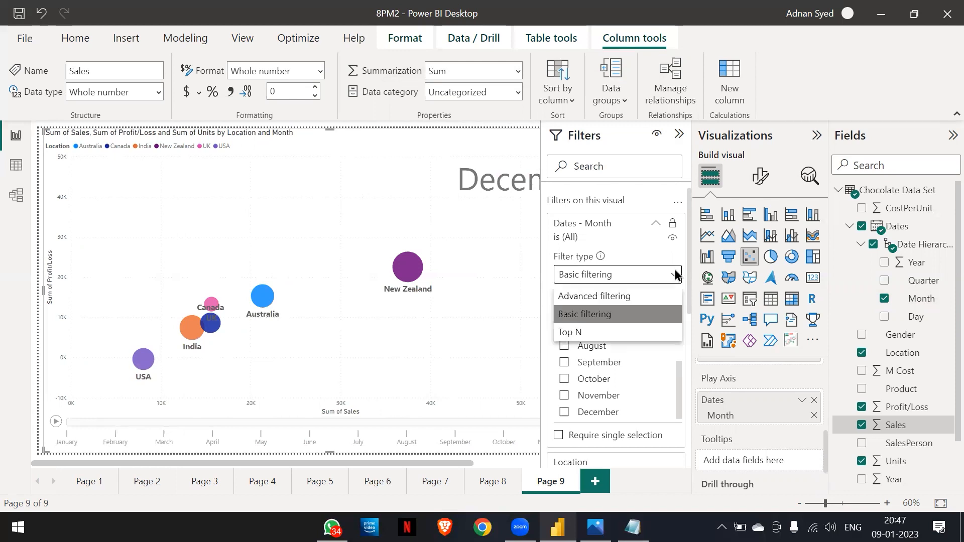
left_click(638, 295)
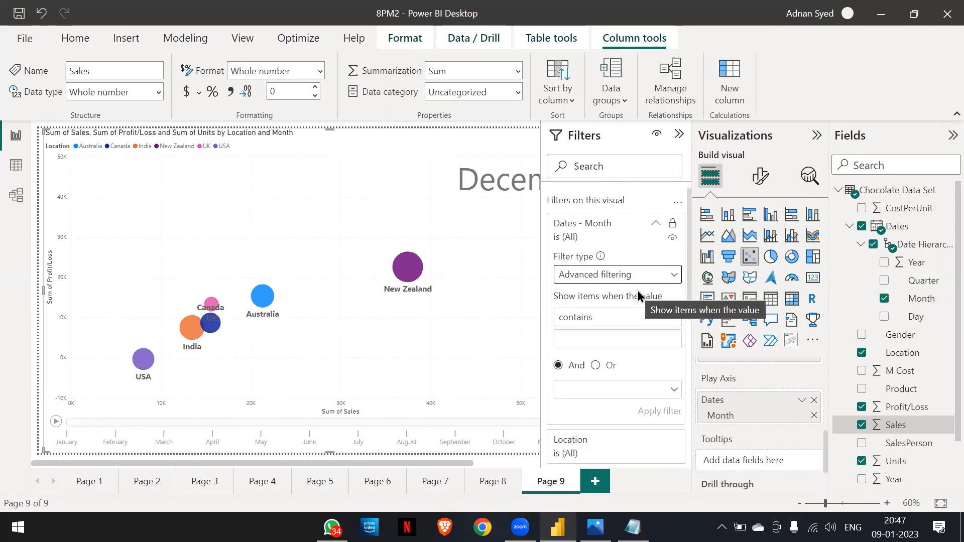
- Review the filter types offered for Dates - Month and close the scatter chart's filters
left_click(675, 279)
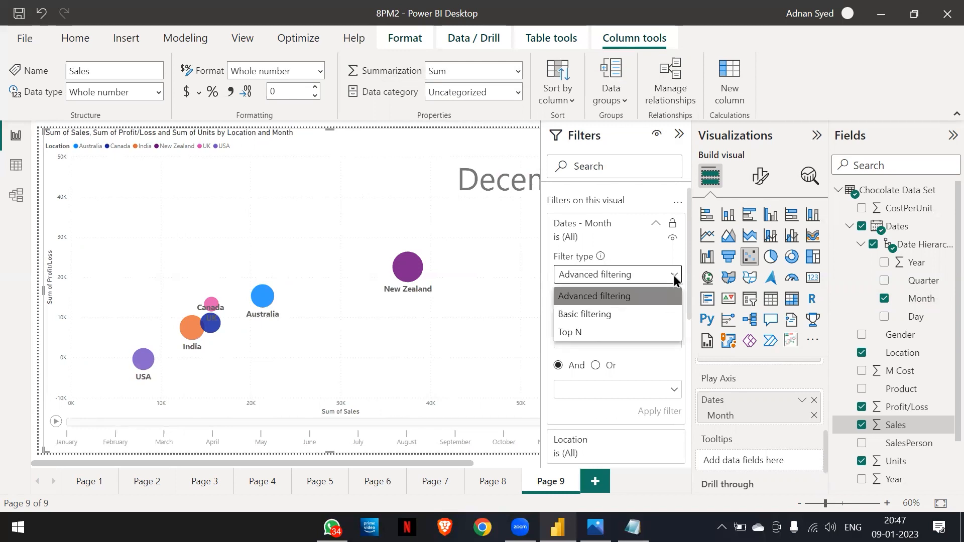
left_click(657, 230)
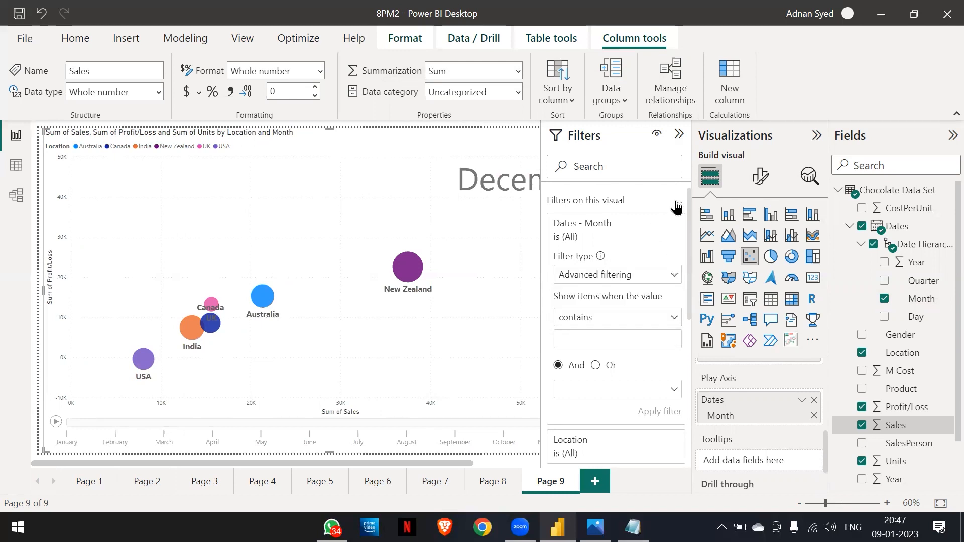
left_click(678, 134)
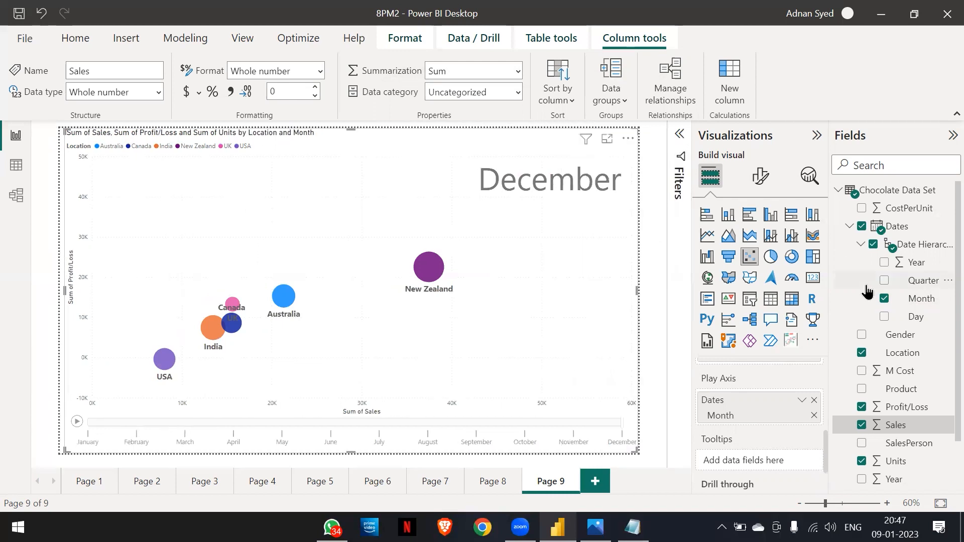
- Replace Month with the full Dates field on the scatter chart's play axis and play the day-by-day animation
left_click(813, 400)
left_click_drag(876, 226, 742, 403)
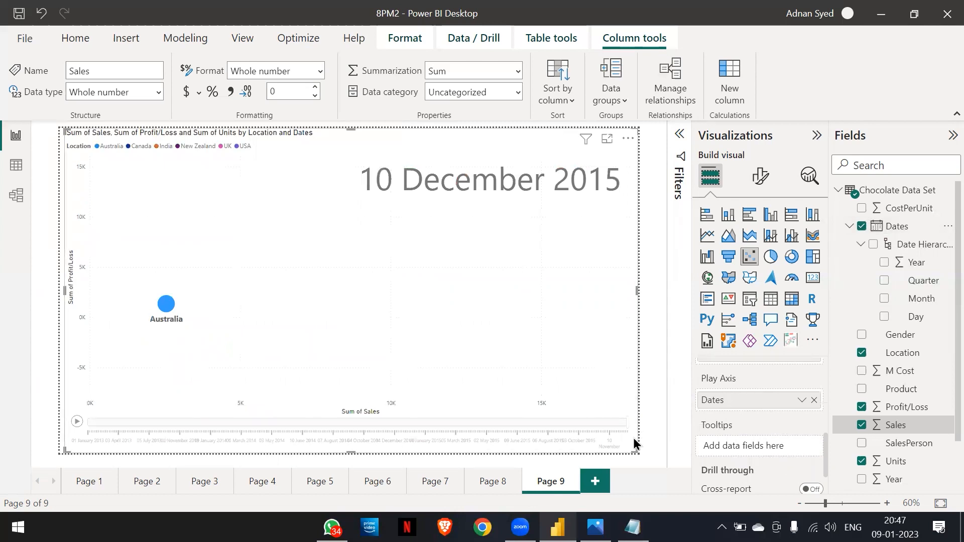
left_click(77, 422)
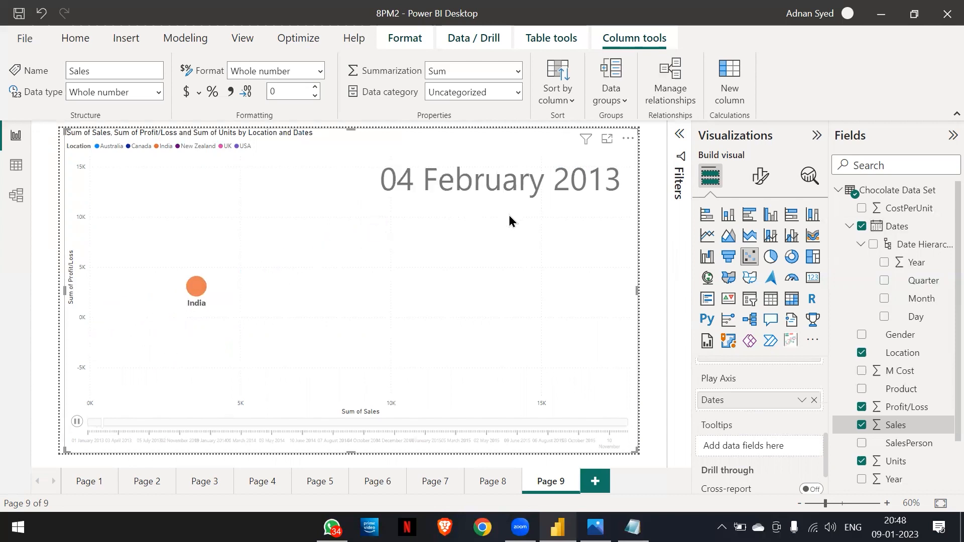
- Switch the play axis's Dates field to its Date Hierarchy
left_click(802, 401)
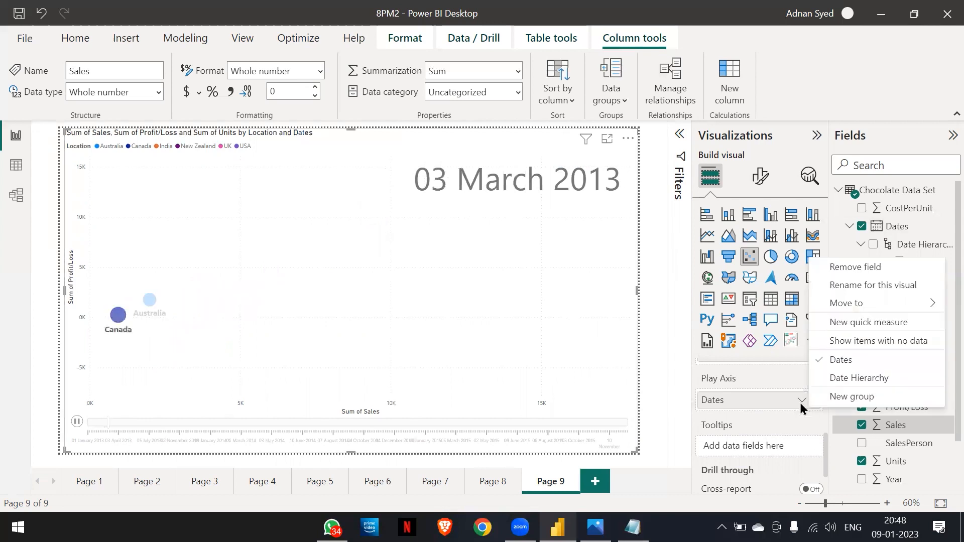
left_click(827, 379)
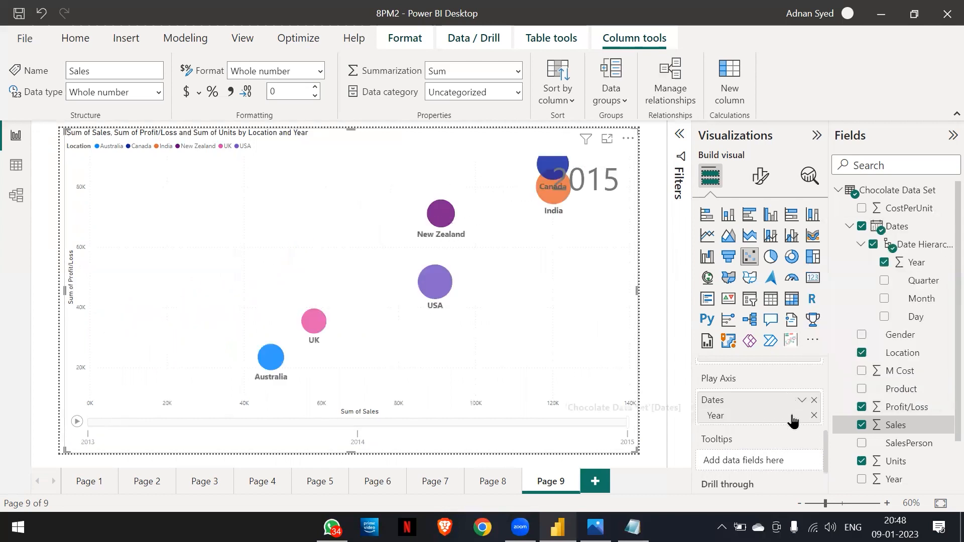
left_click(801, 401)
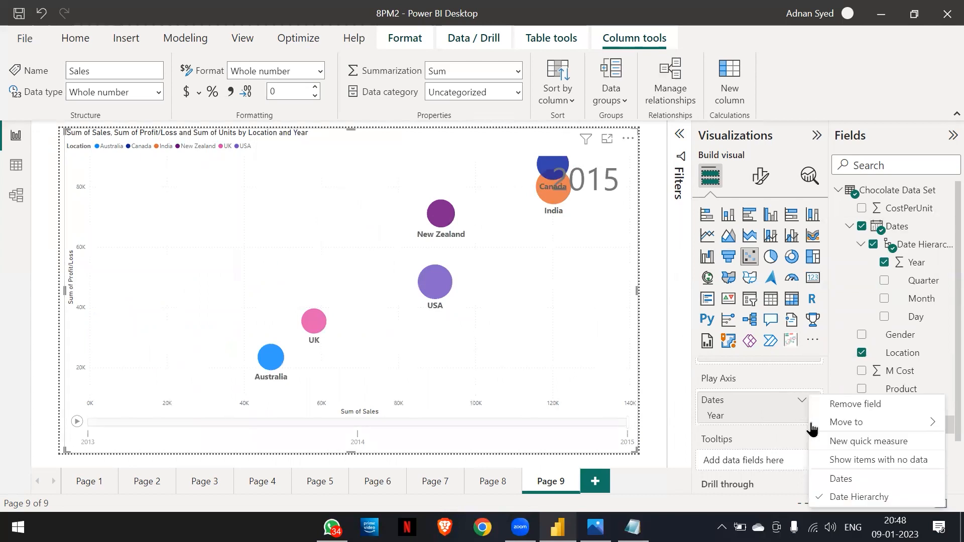
left_click(829, 498)
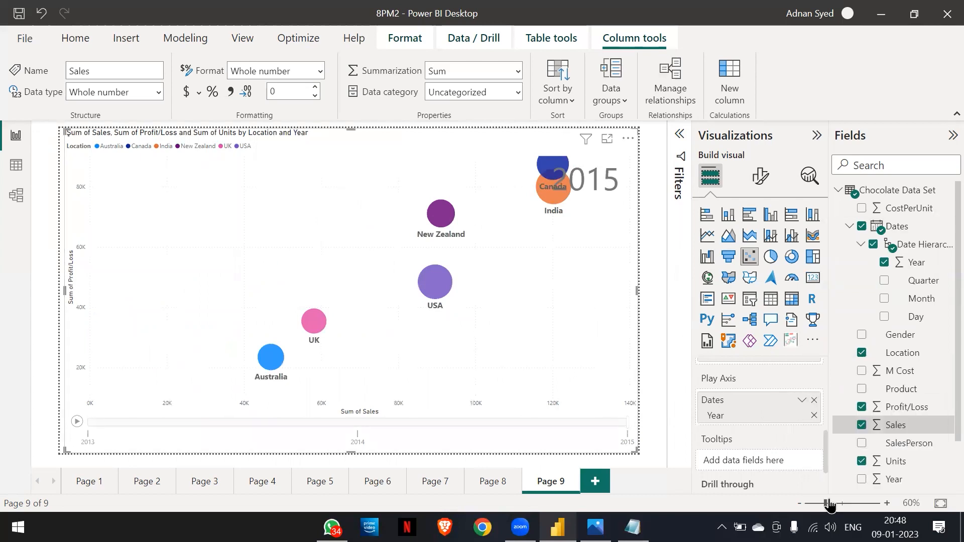
- Remove Year from the play axis, add the Dates year back, and play the locations' yearly animation
left_click(814, 417)
left_click_drag(876, 254, 741, 401)
left_click(649, 304)
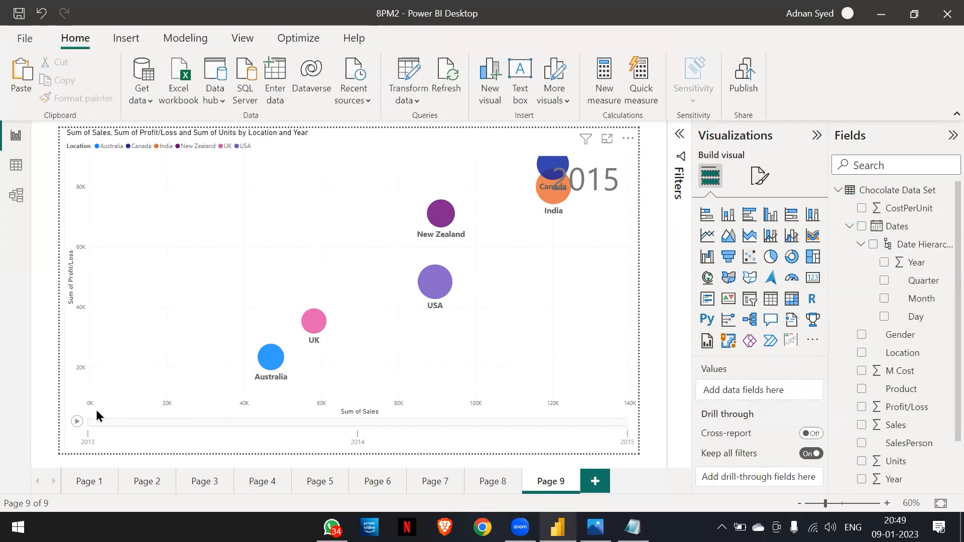
left_click(77, 422)
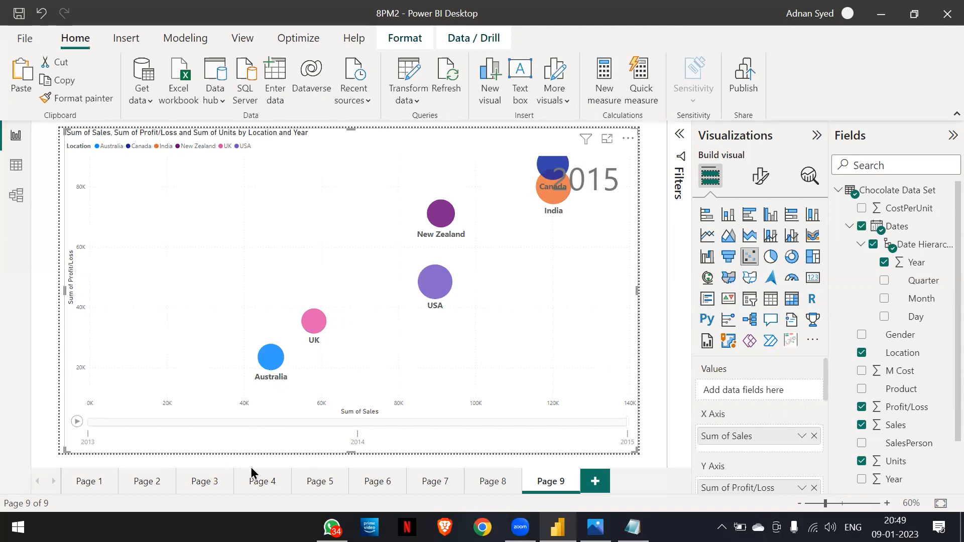
- Add a new report page and insert a Map visual enlarged to fill the whole page
left_click(596, 482)
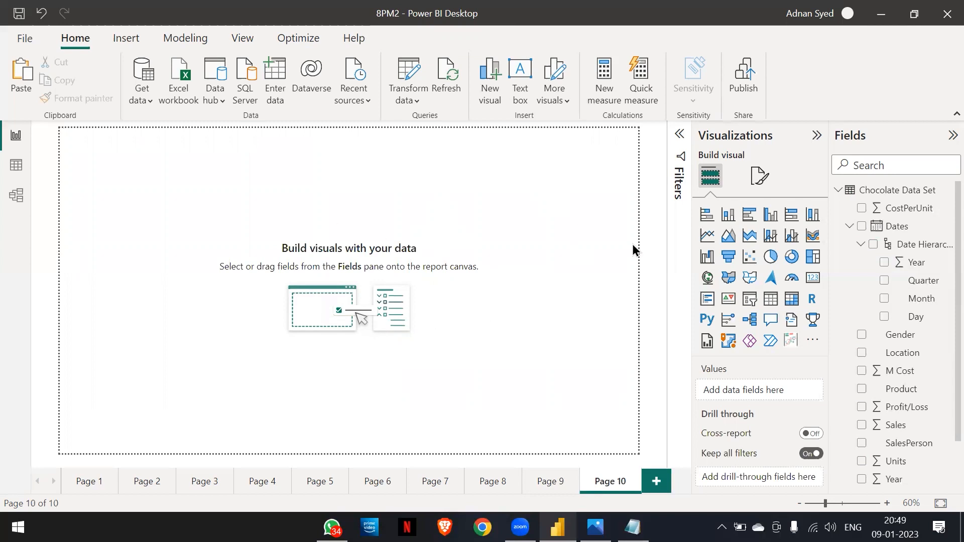
left_click(707, 279)
left_click_drag(185, 249, 636, 450)
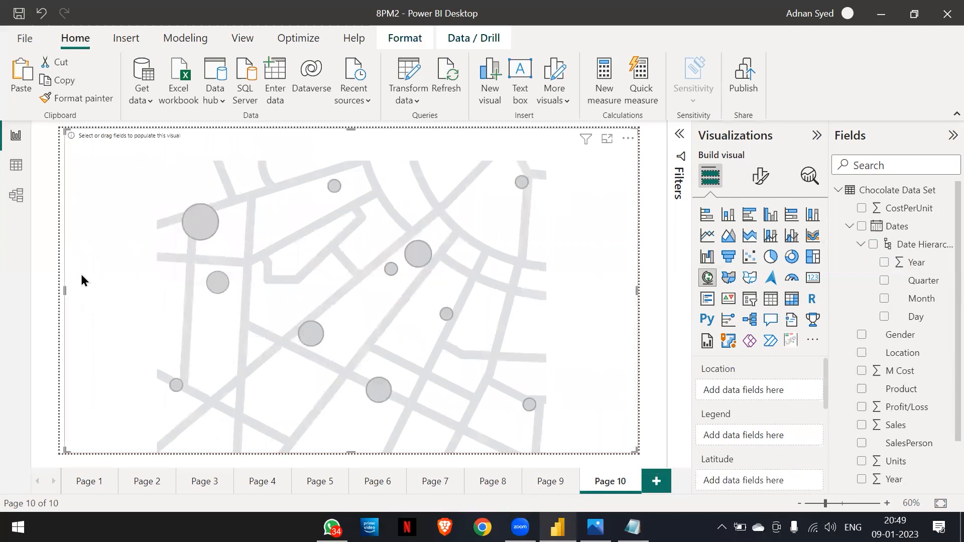
left_click_drag(64, 290, 38, 294)
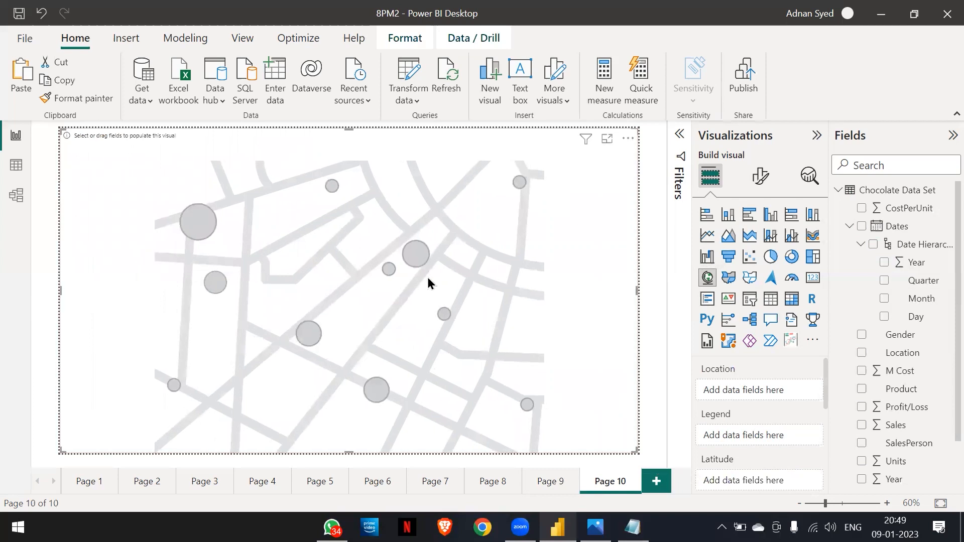
- Plot the Chocolate Data Set's Location field as the map's location
left_click(847, 227)
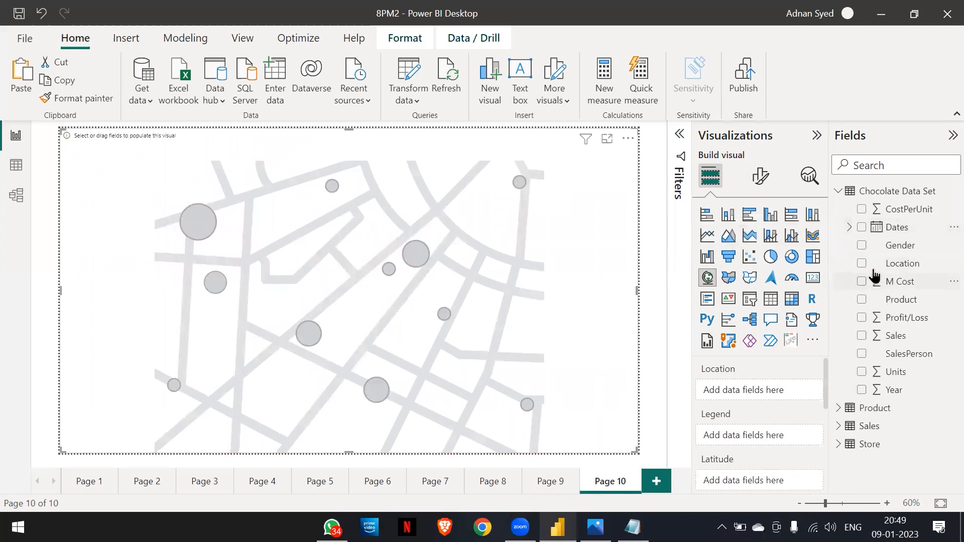
left_click_drag(874, 264, 743, 388)
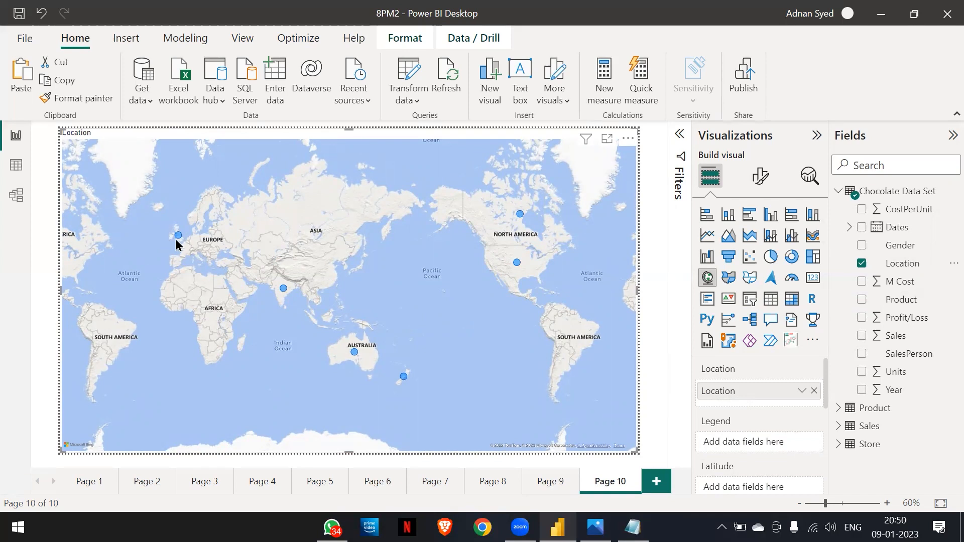
mouse_move(179, 243)
mouse_move(404, 377)
mouse_move(517, 269)
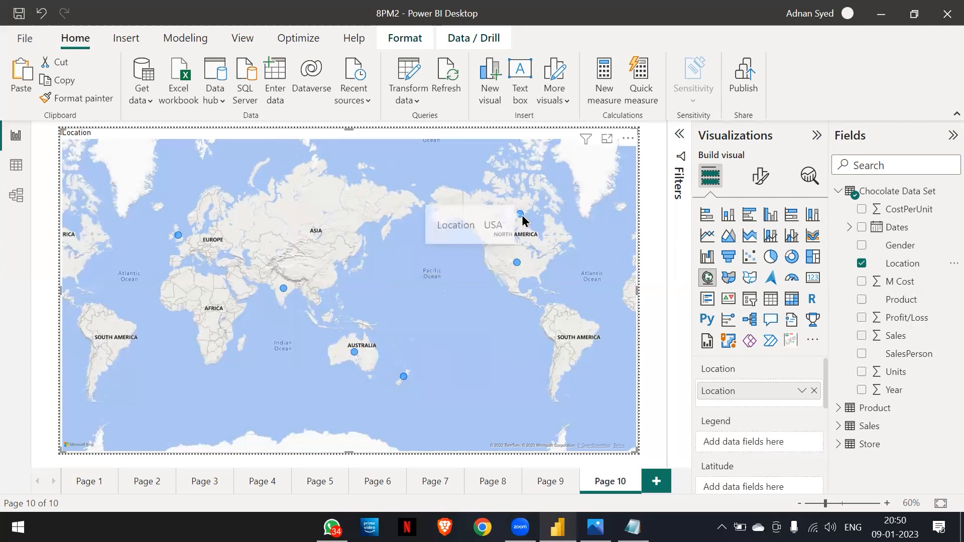
mouse_move(522, 217)
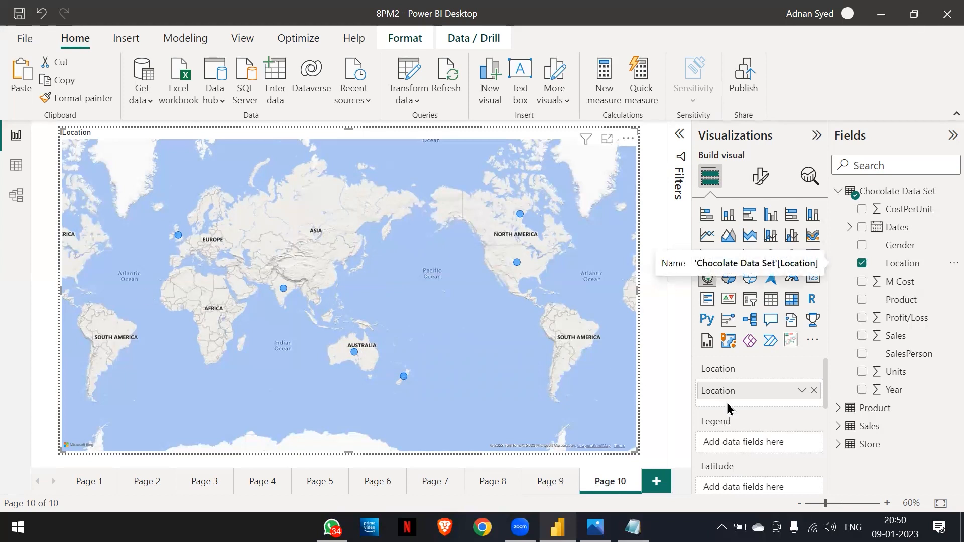
- Use Sales from the Chocolate Data Set as the map's bubble size
scroll(766, 420, "down", 5)
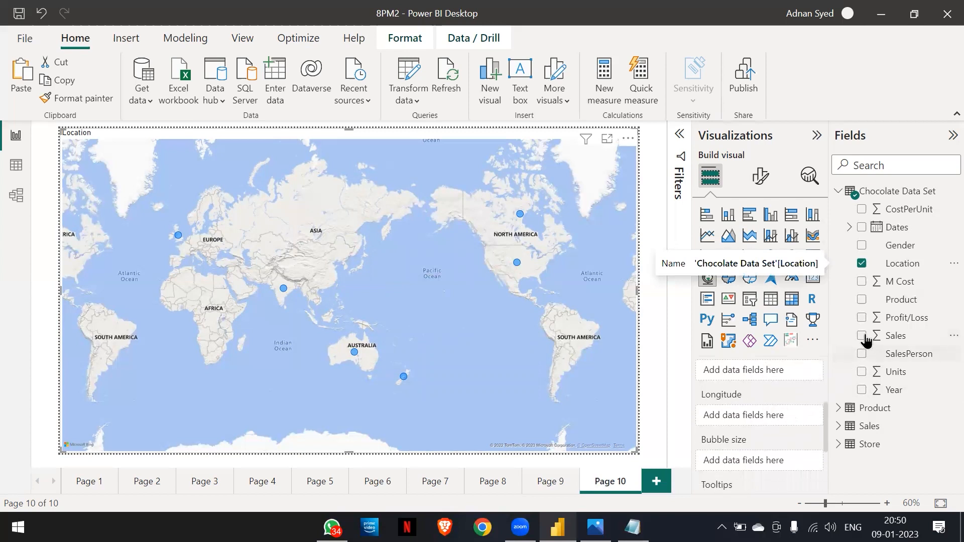
left_click_drag(863, 342, 732, 467)
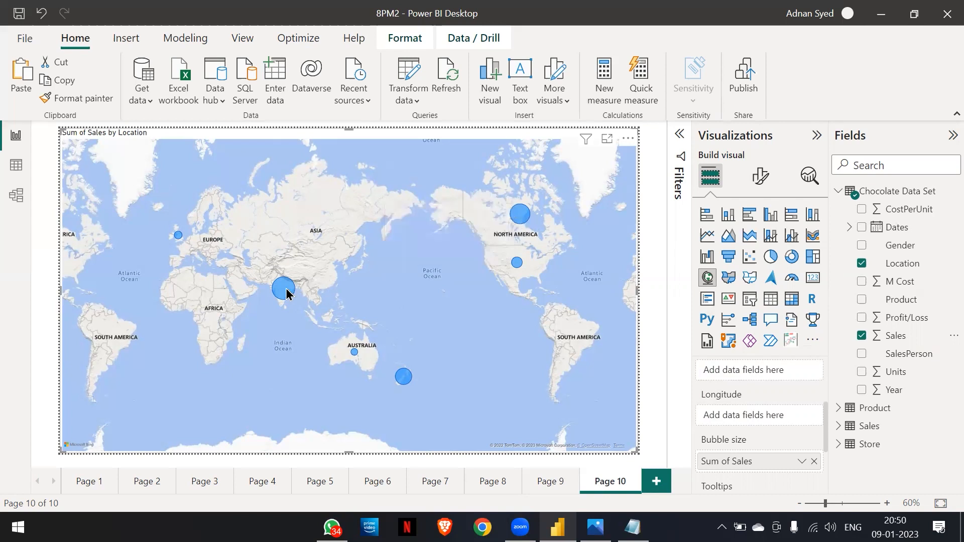
mouse_move(287, 293)
mouse_move(356, 355)
- Set the map's bubble size to 53 px
left_click(760, 176)
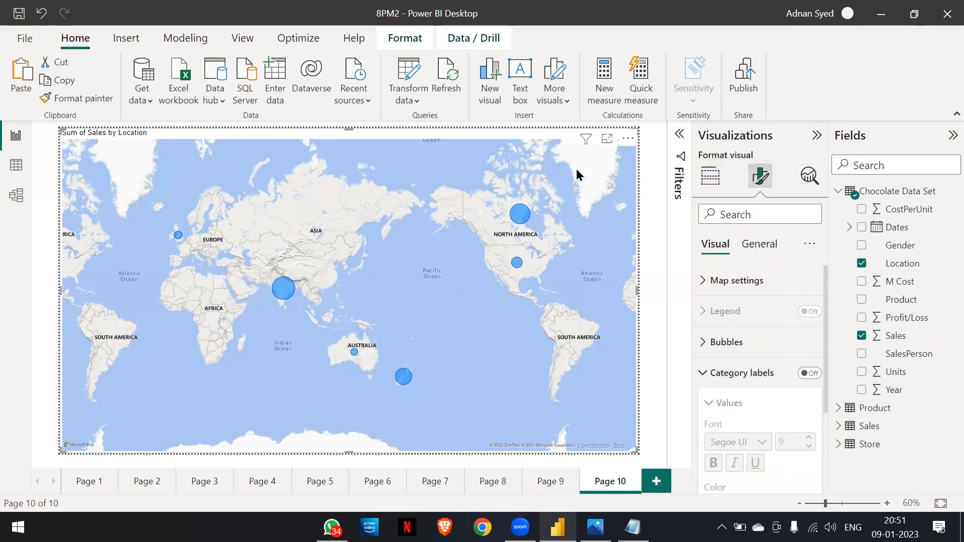
left_click(705, 346)
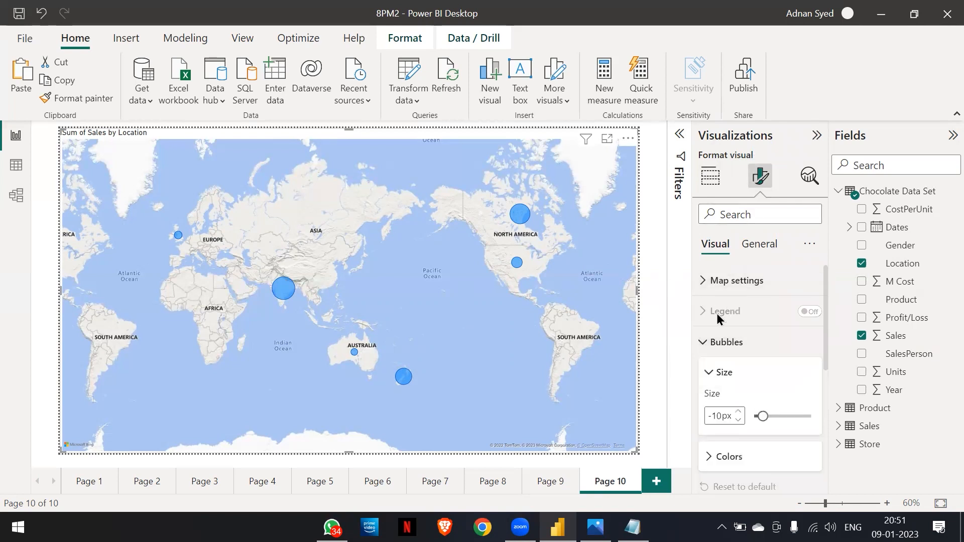
left_click_drag(762, 416, 790, 413)
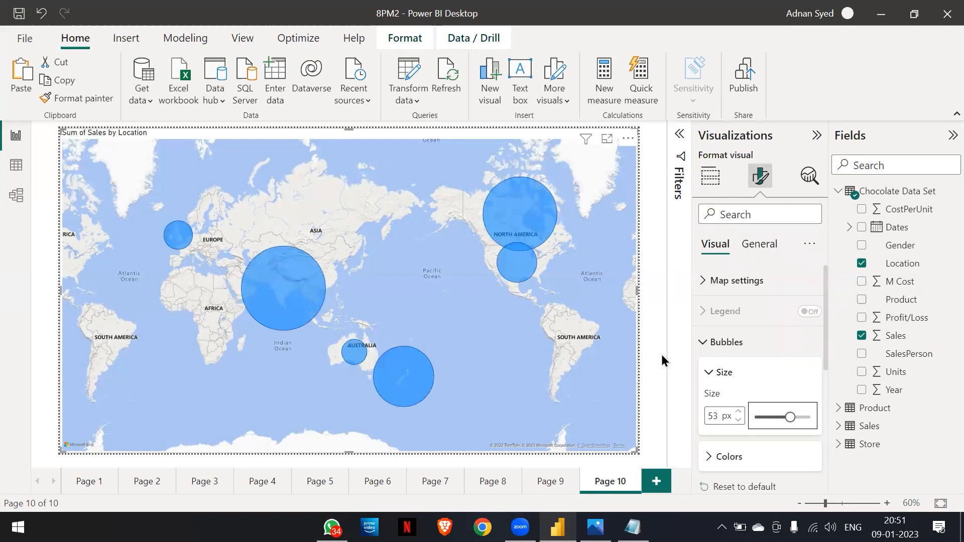
- Turn on individual bubble colors for all locations and color India's bubble light red
scroll(705, 368, "down", 1)
left_click(707, 389)
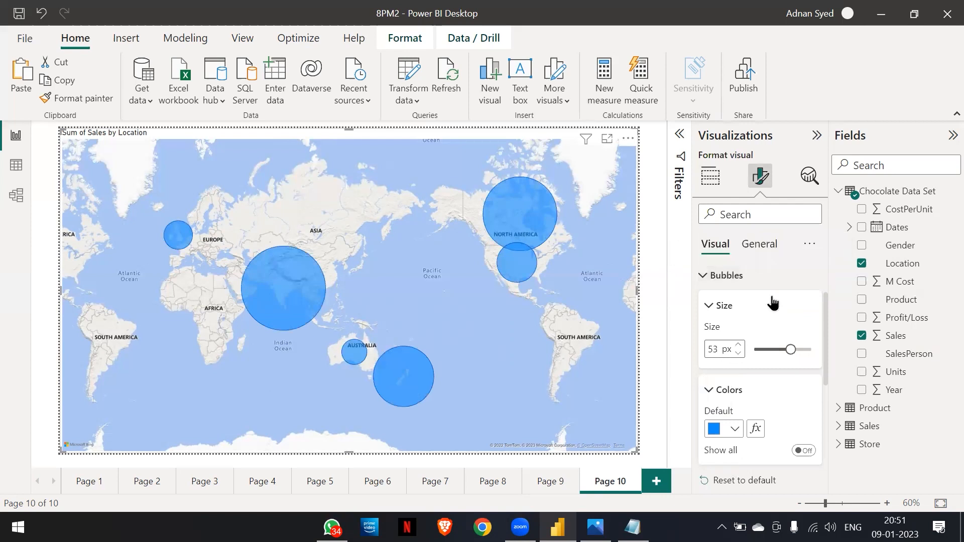
scroll(772, 303, "down", 1)
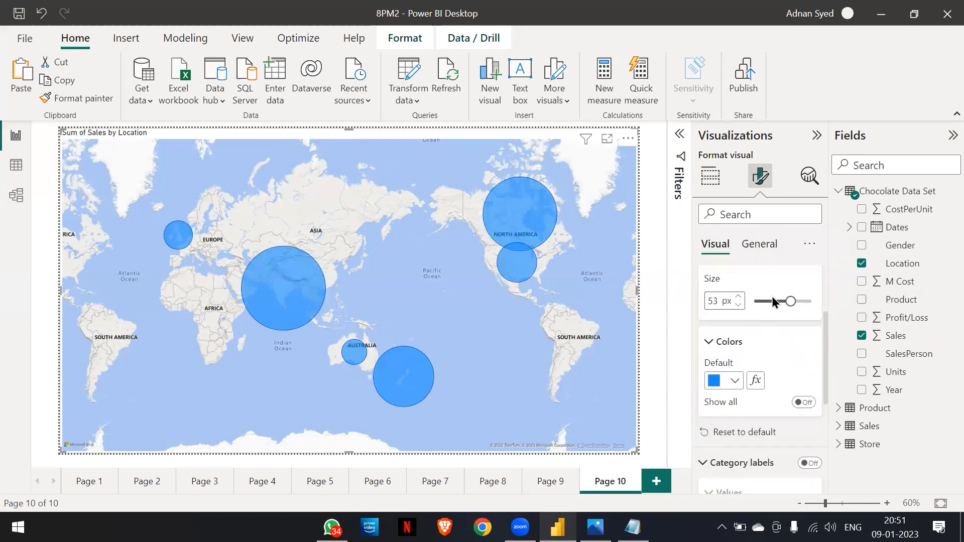
left_click(802, 395)
scroll(769, 366, "down", 2)
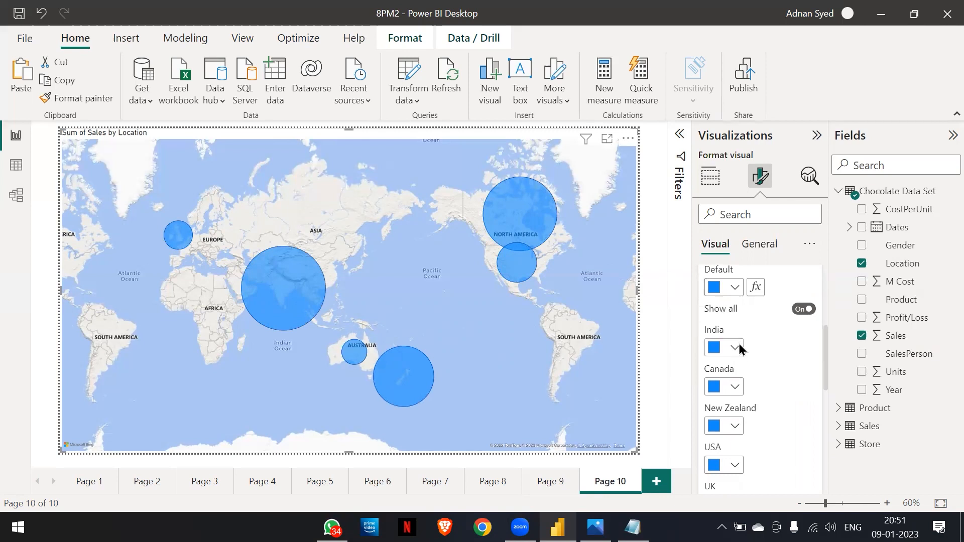
left_click(739, 348)
left_click(912, 167)
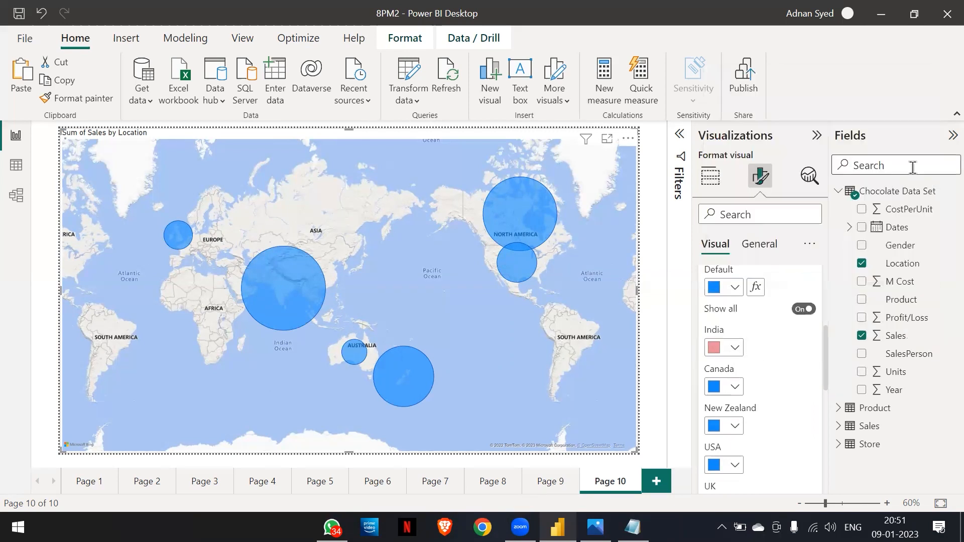
- Color Canada's bubble light yellow and New Zealand's bubble light purple
left_click(736, 387)
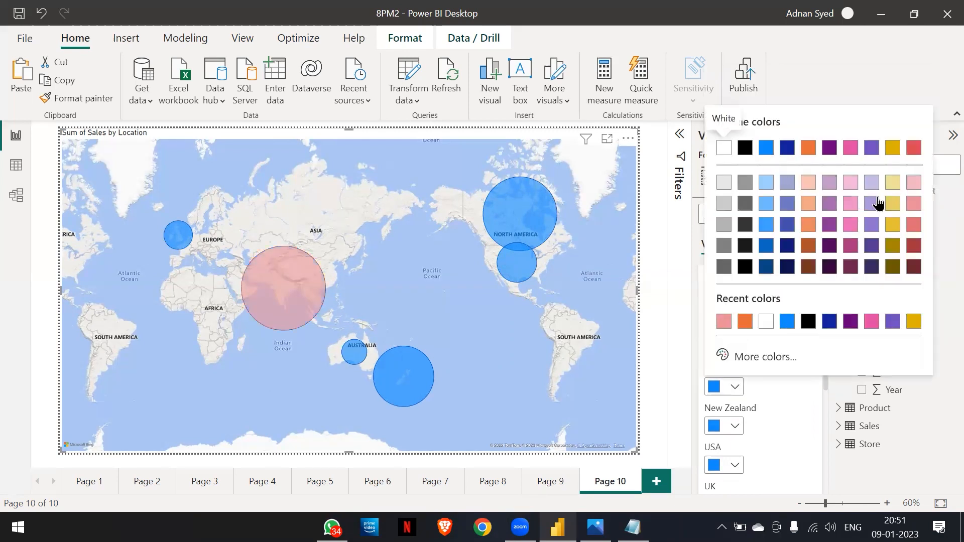
left_click(889, 205)
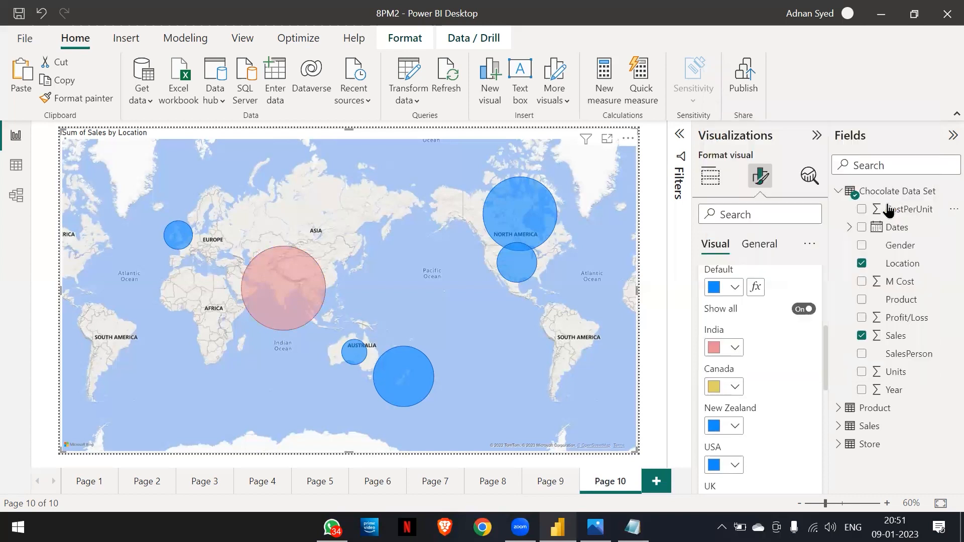
right_click(735, 426)
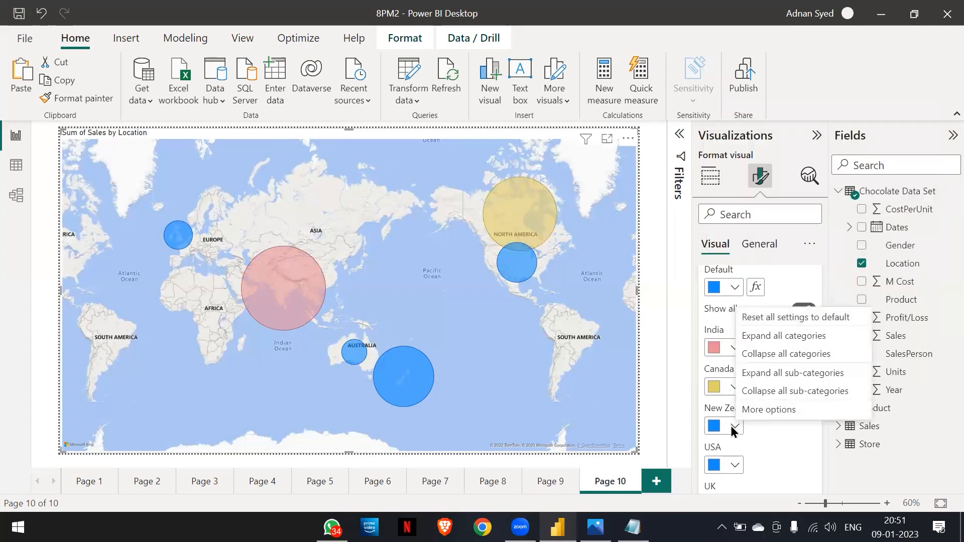
left_click(731, 425)
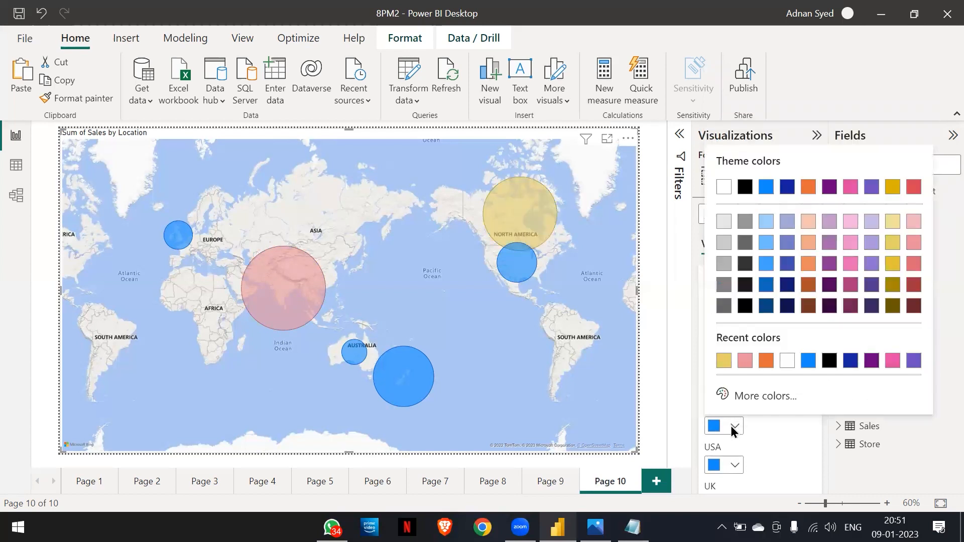
left_click(870, 246)
- Color the USA's bubble light pink, the UK's bubble medium purple and Australia's bubble light orange
scroll(764, 361, "down", 1)
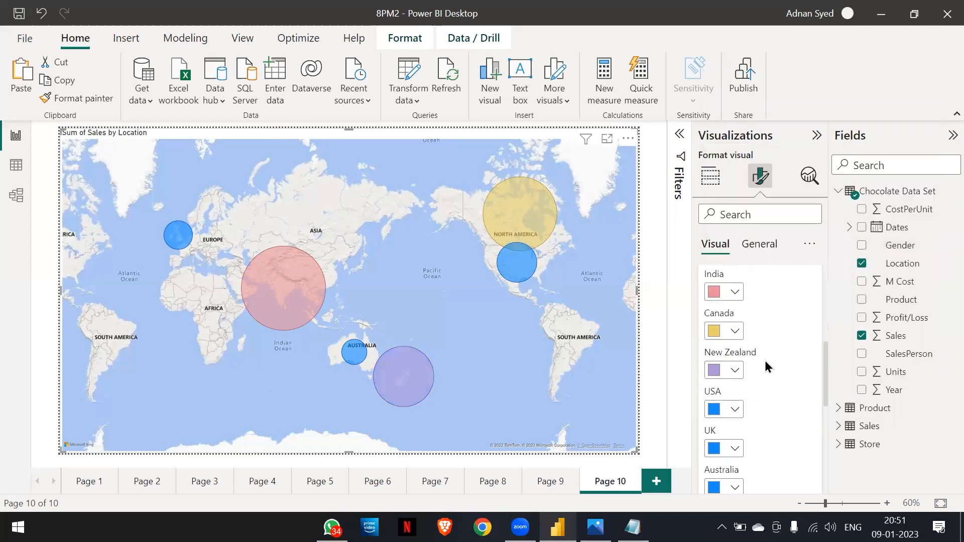
left_click(735, 411)
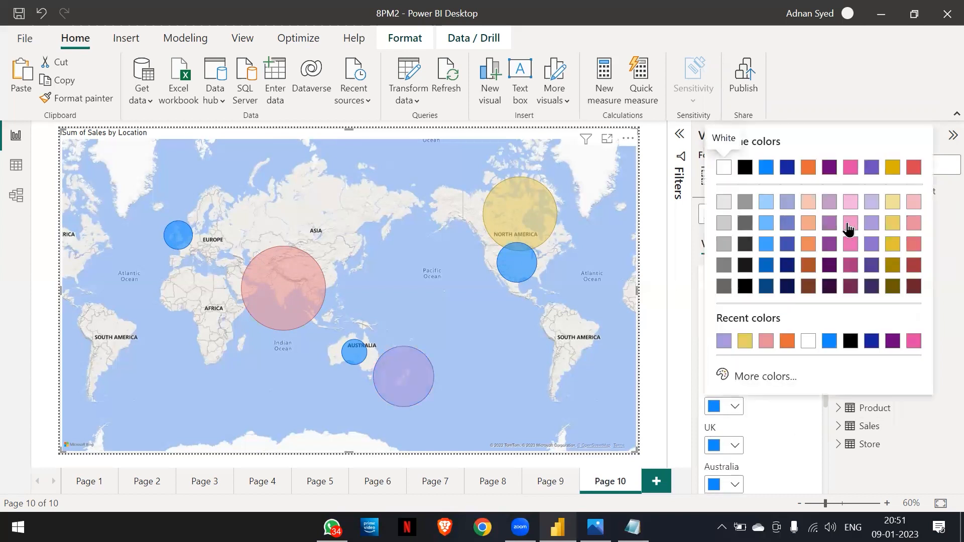
left_click(849, 231)
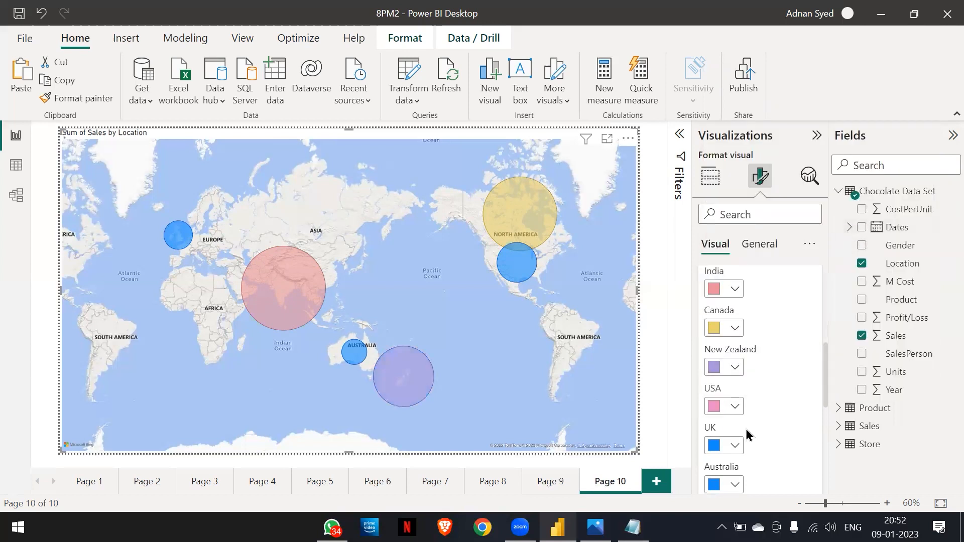
left_click(736, 446)
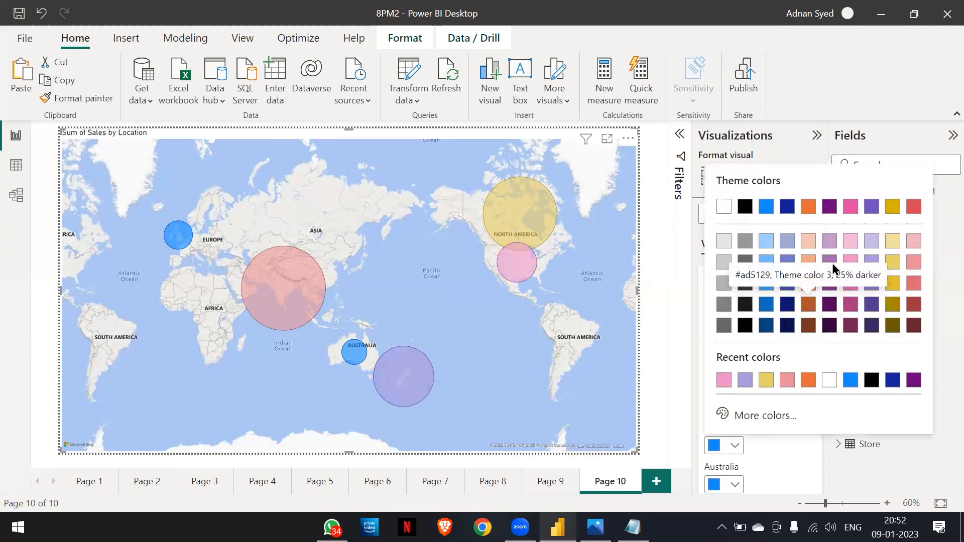
left_click(833, 264)
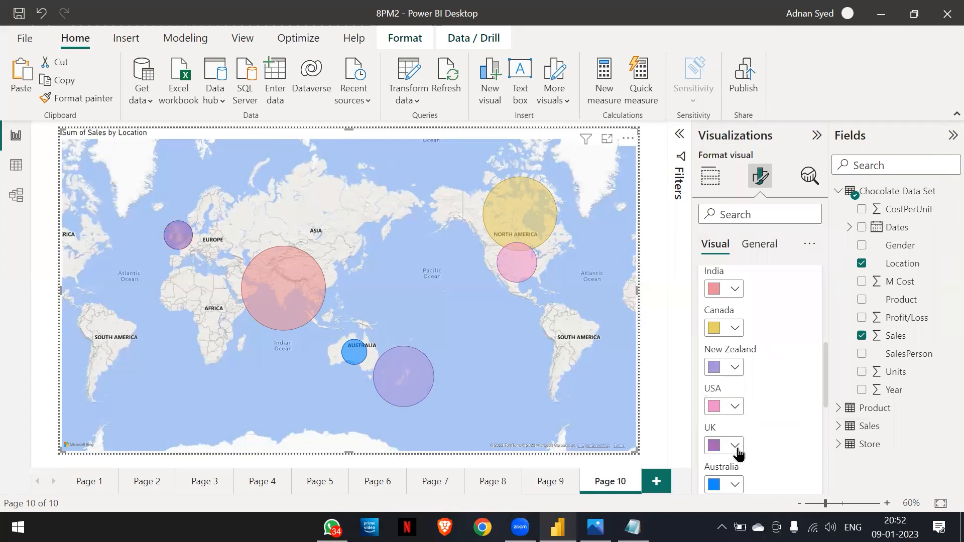
left_click(734, 485)
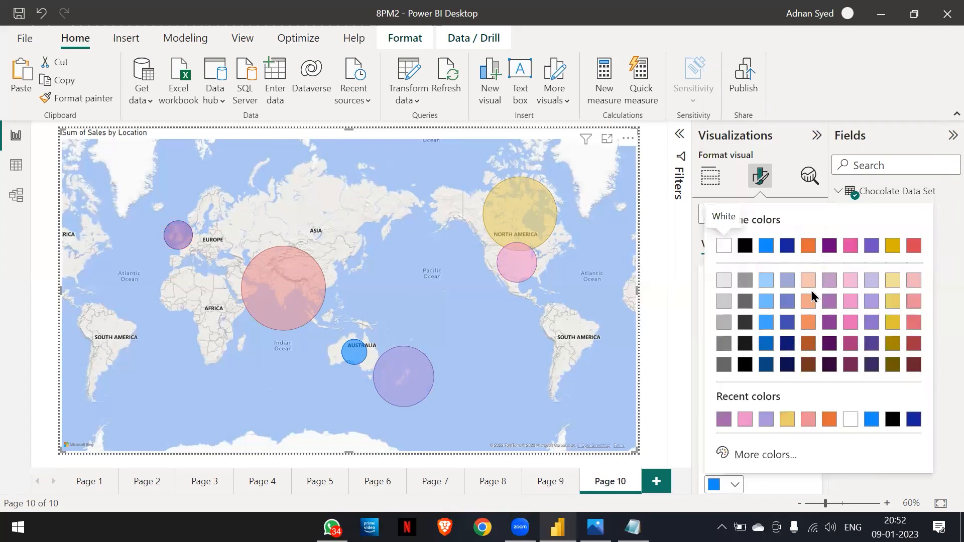
left_click(805, 306)
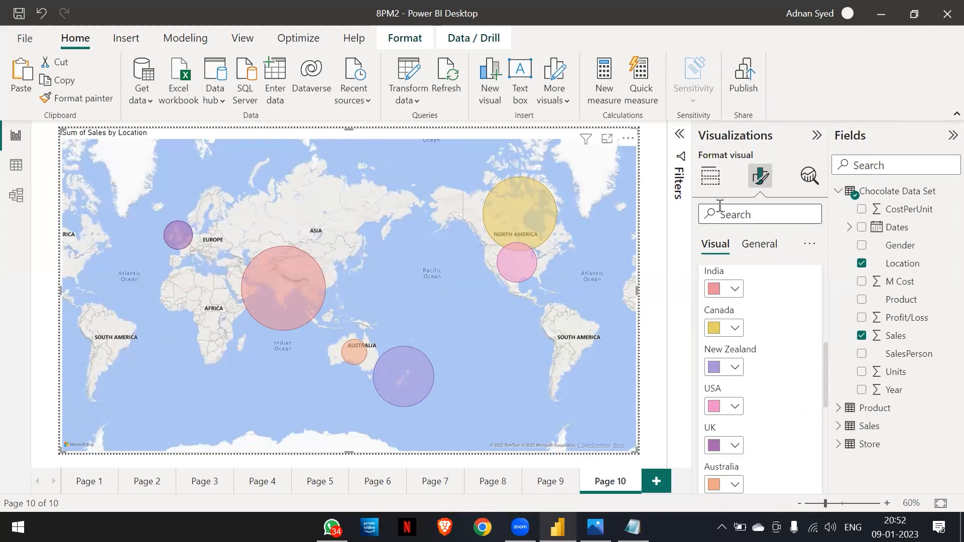
- Review the map's field assignments from Location to Bubble size and Tooltips, and go to report Page 8
scroll(718, 271, "up", 5)
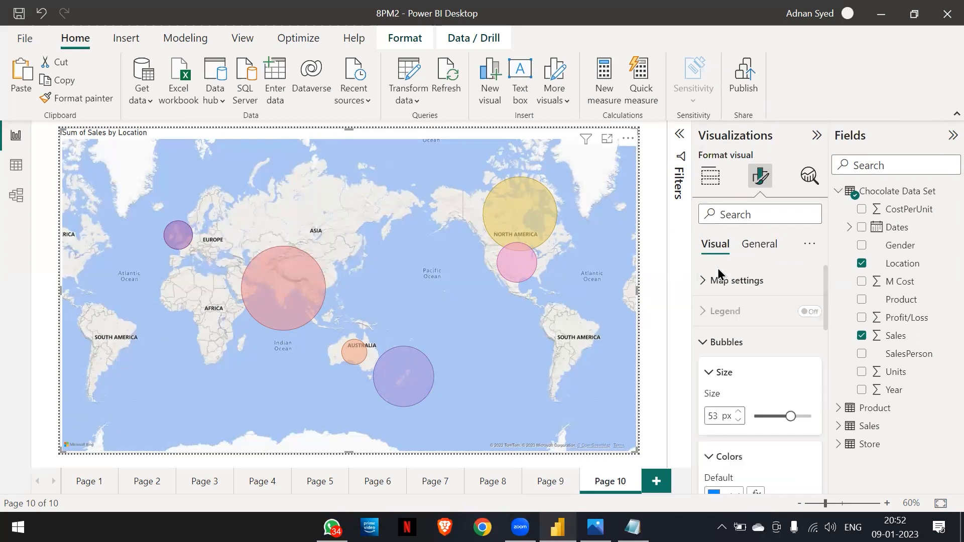
left_click(710, 176)
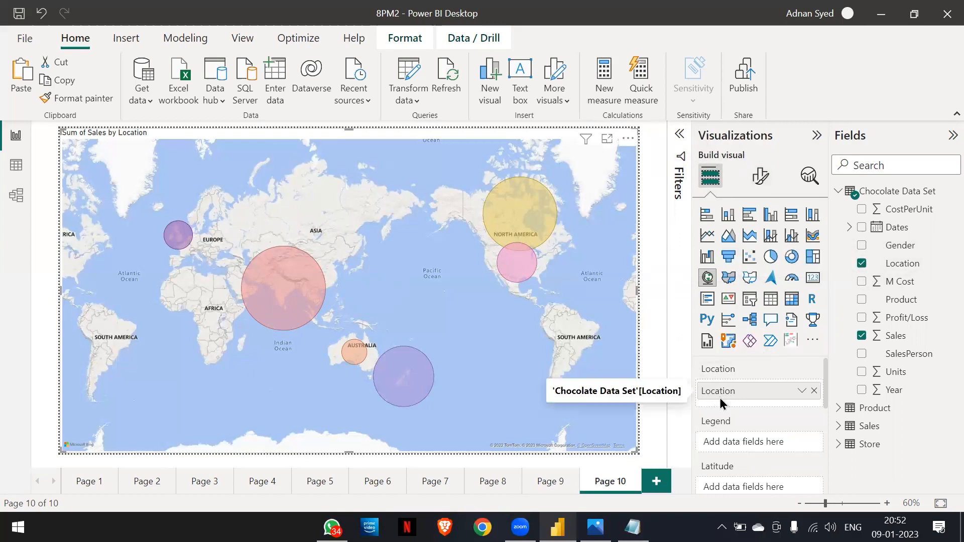
scroll(720, 402, "down", 3)
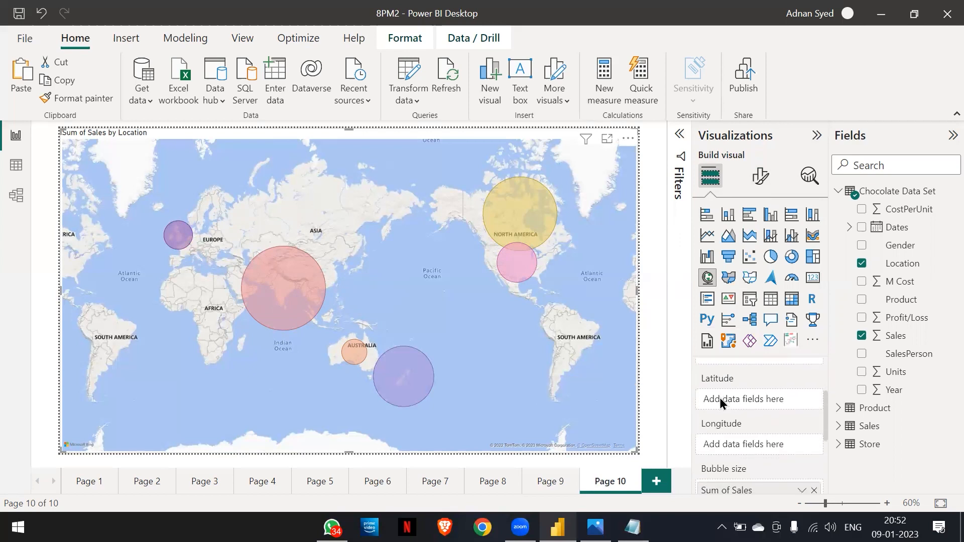
scroll(720, 401, "down", 1)
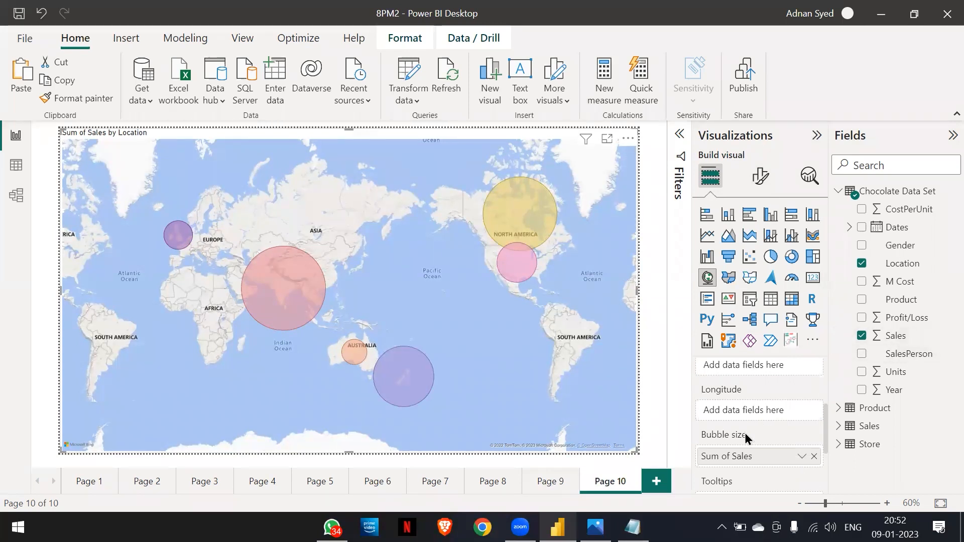
scroll(738, 457, "down", 1)
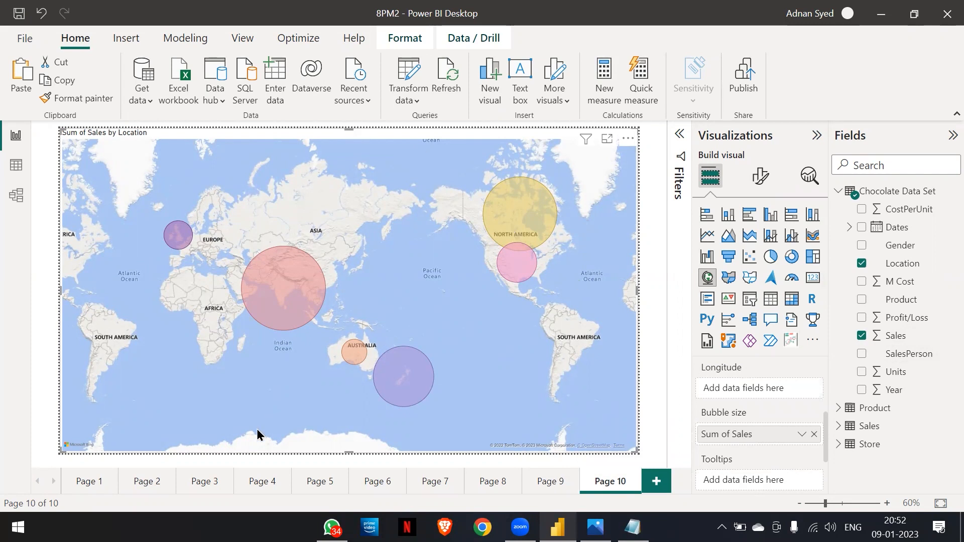
left_click(493, 487)
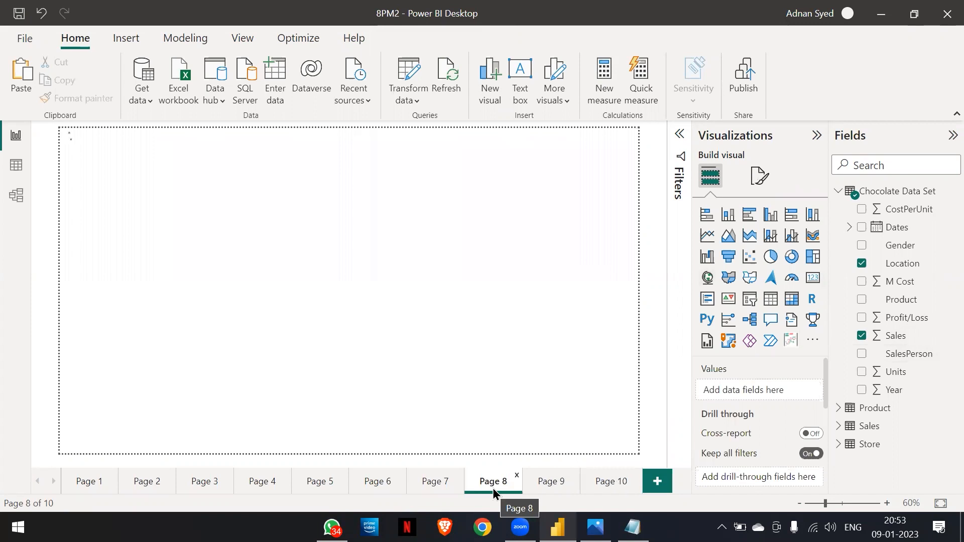